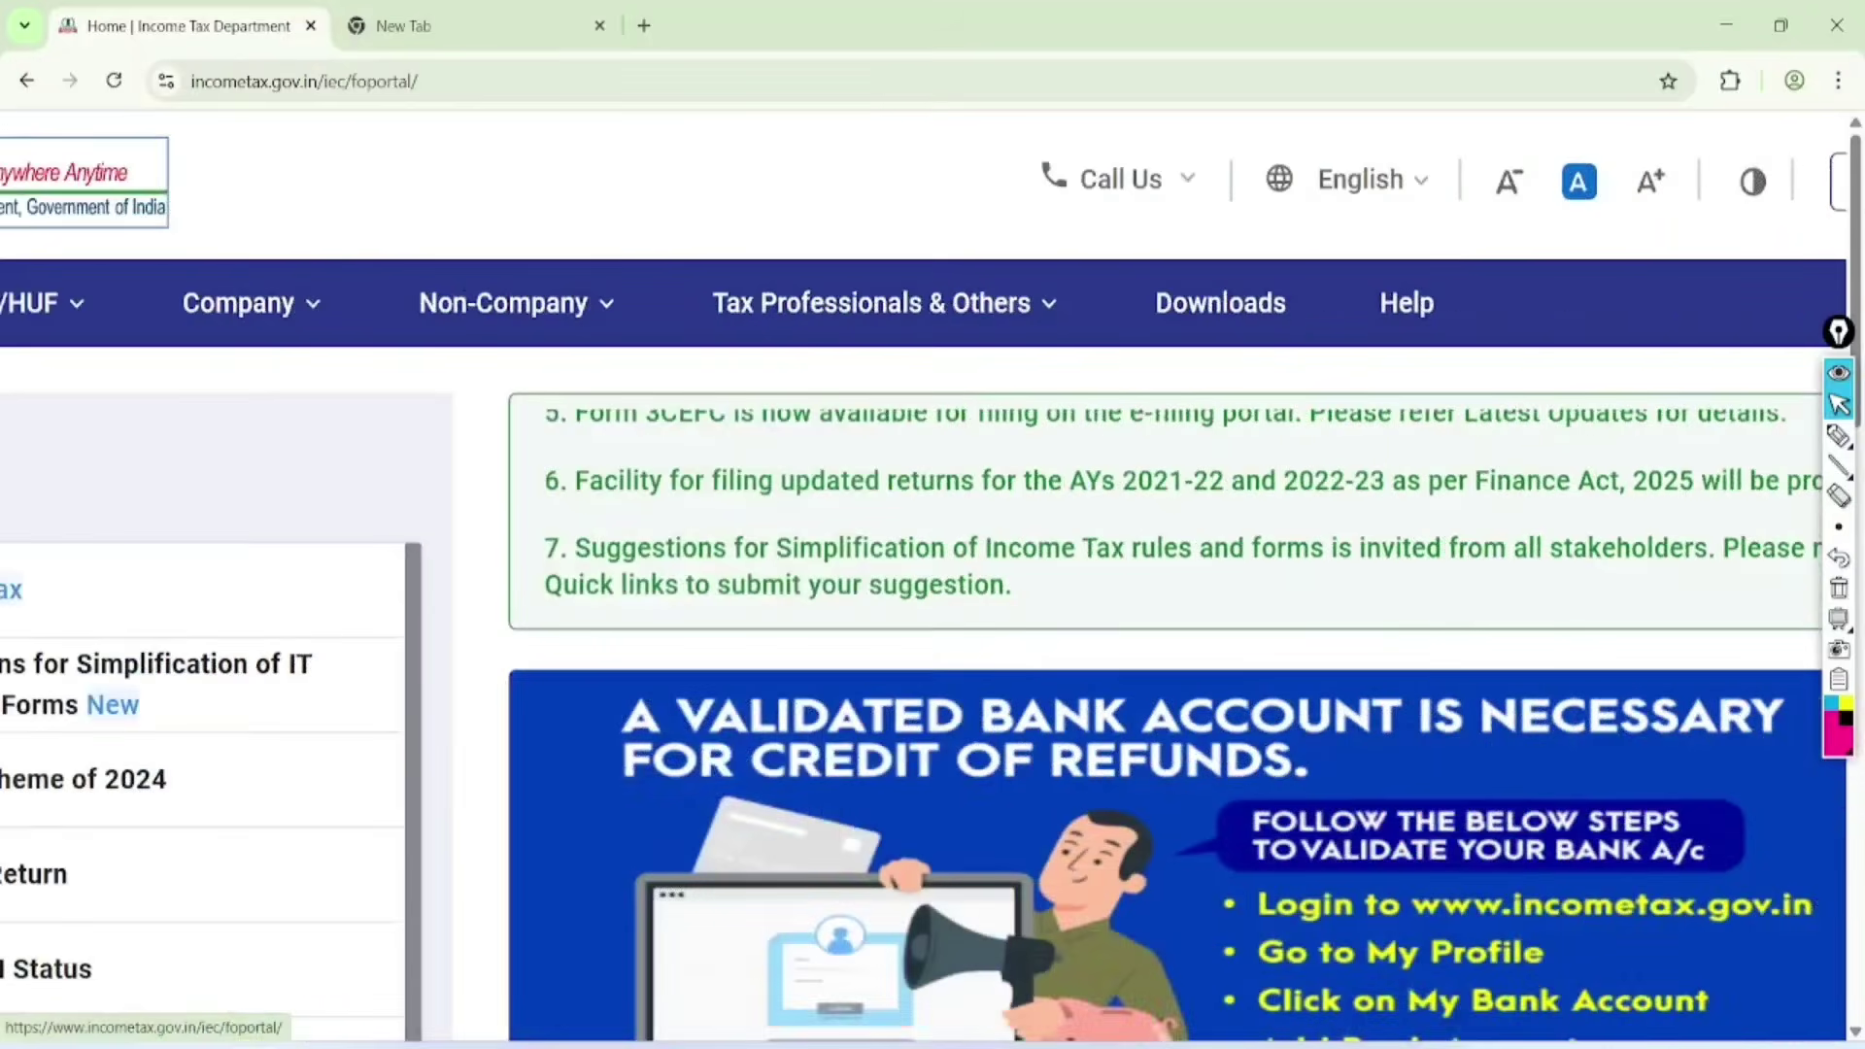
Circle Register on the portal's home page with the on-screen pen and open the registration page
scroll(932, 680, right, 5)
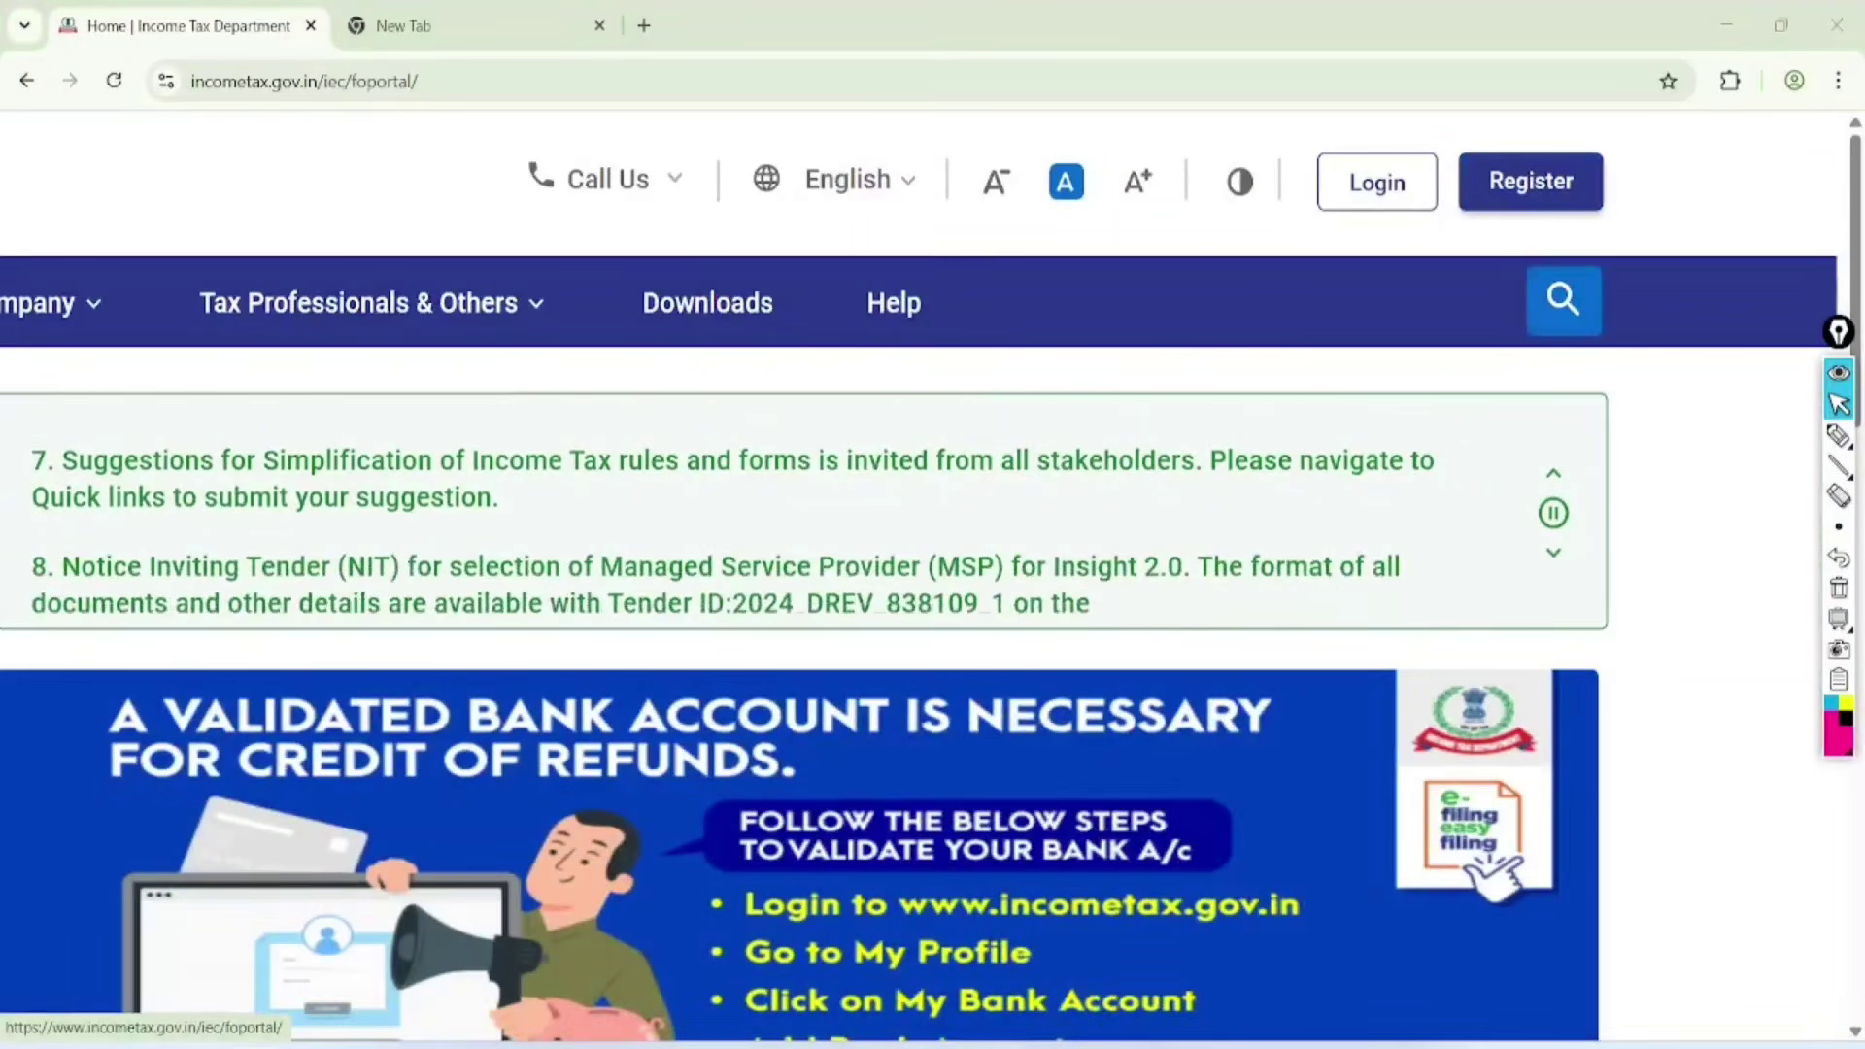
click(1838, 435)
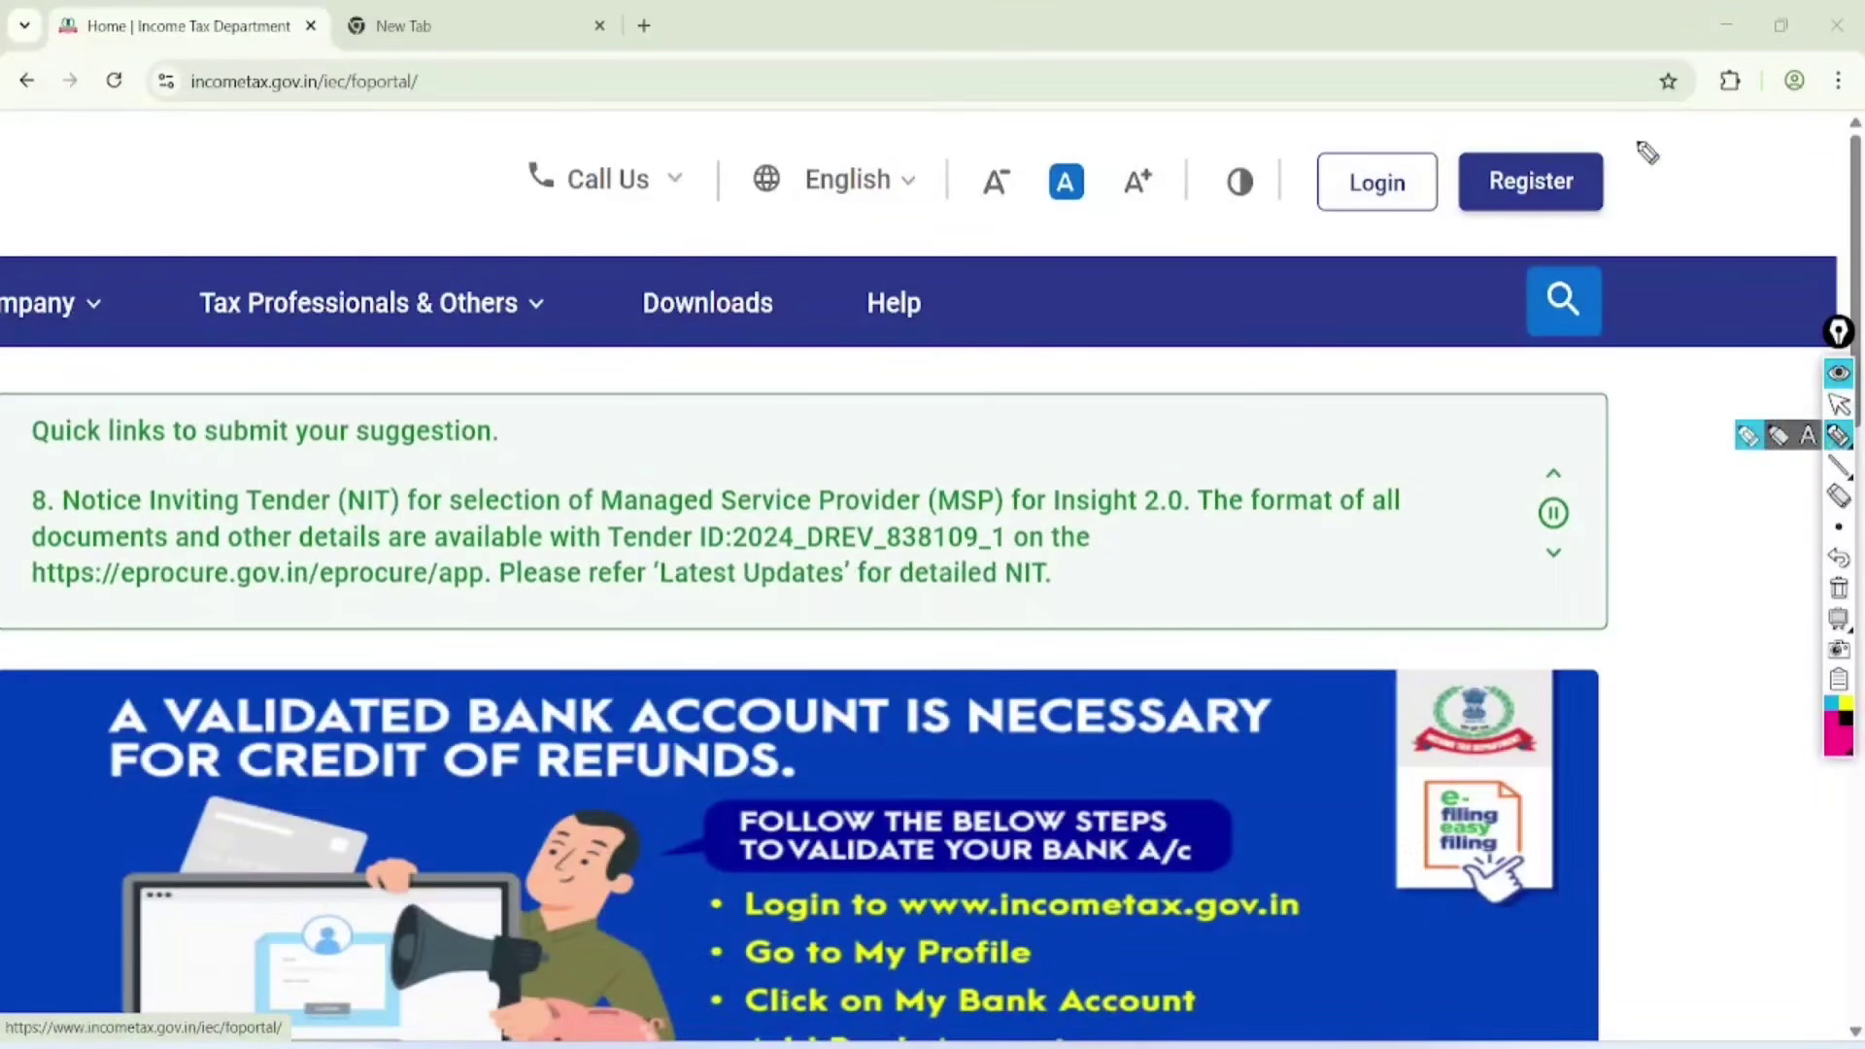
drag(1647, 153, 1554, 97)
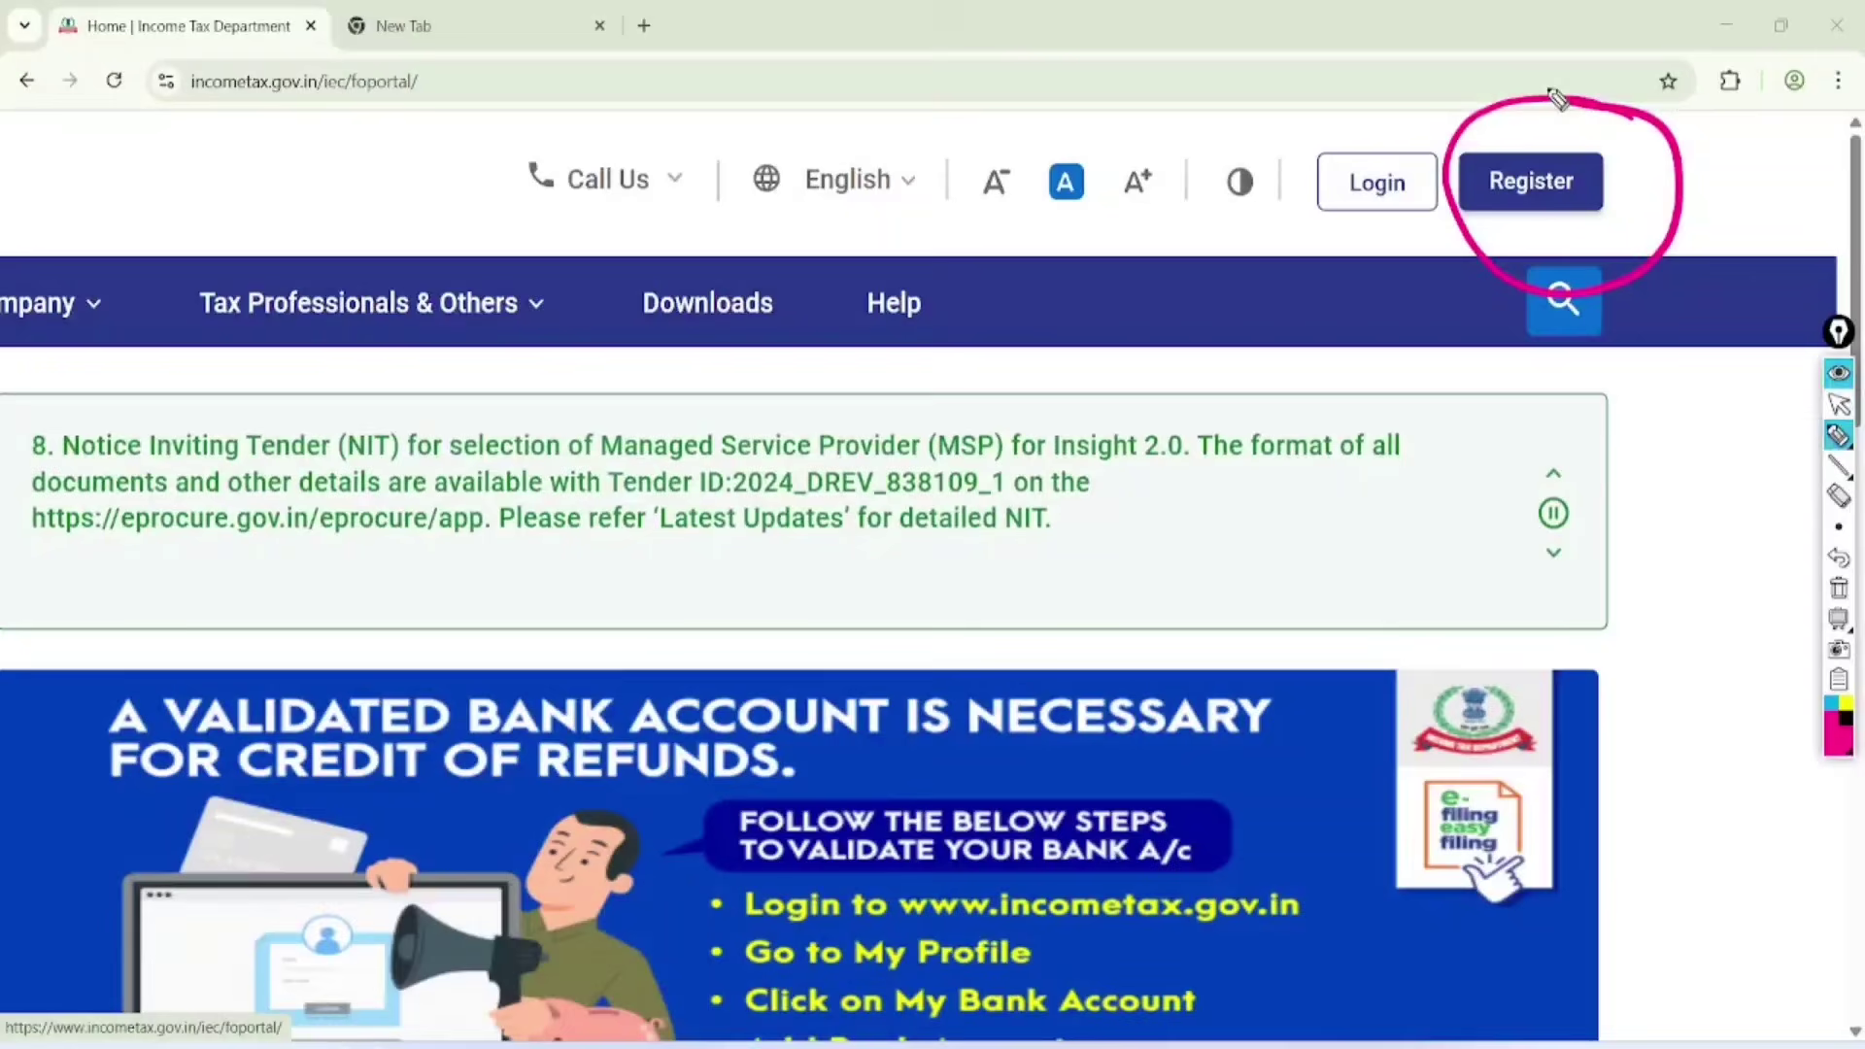
click(1838, 404)
click(1530, 181)
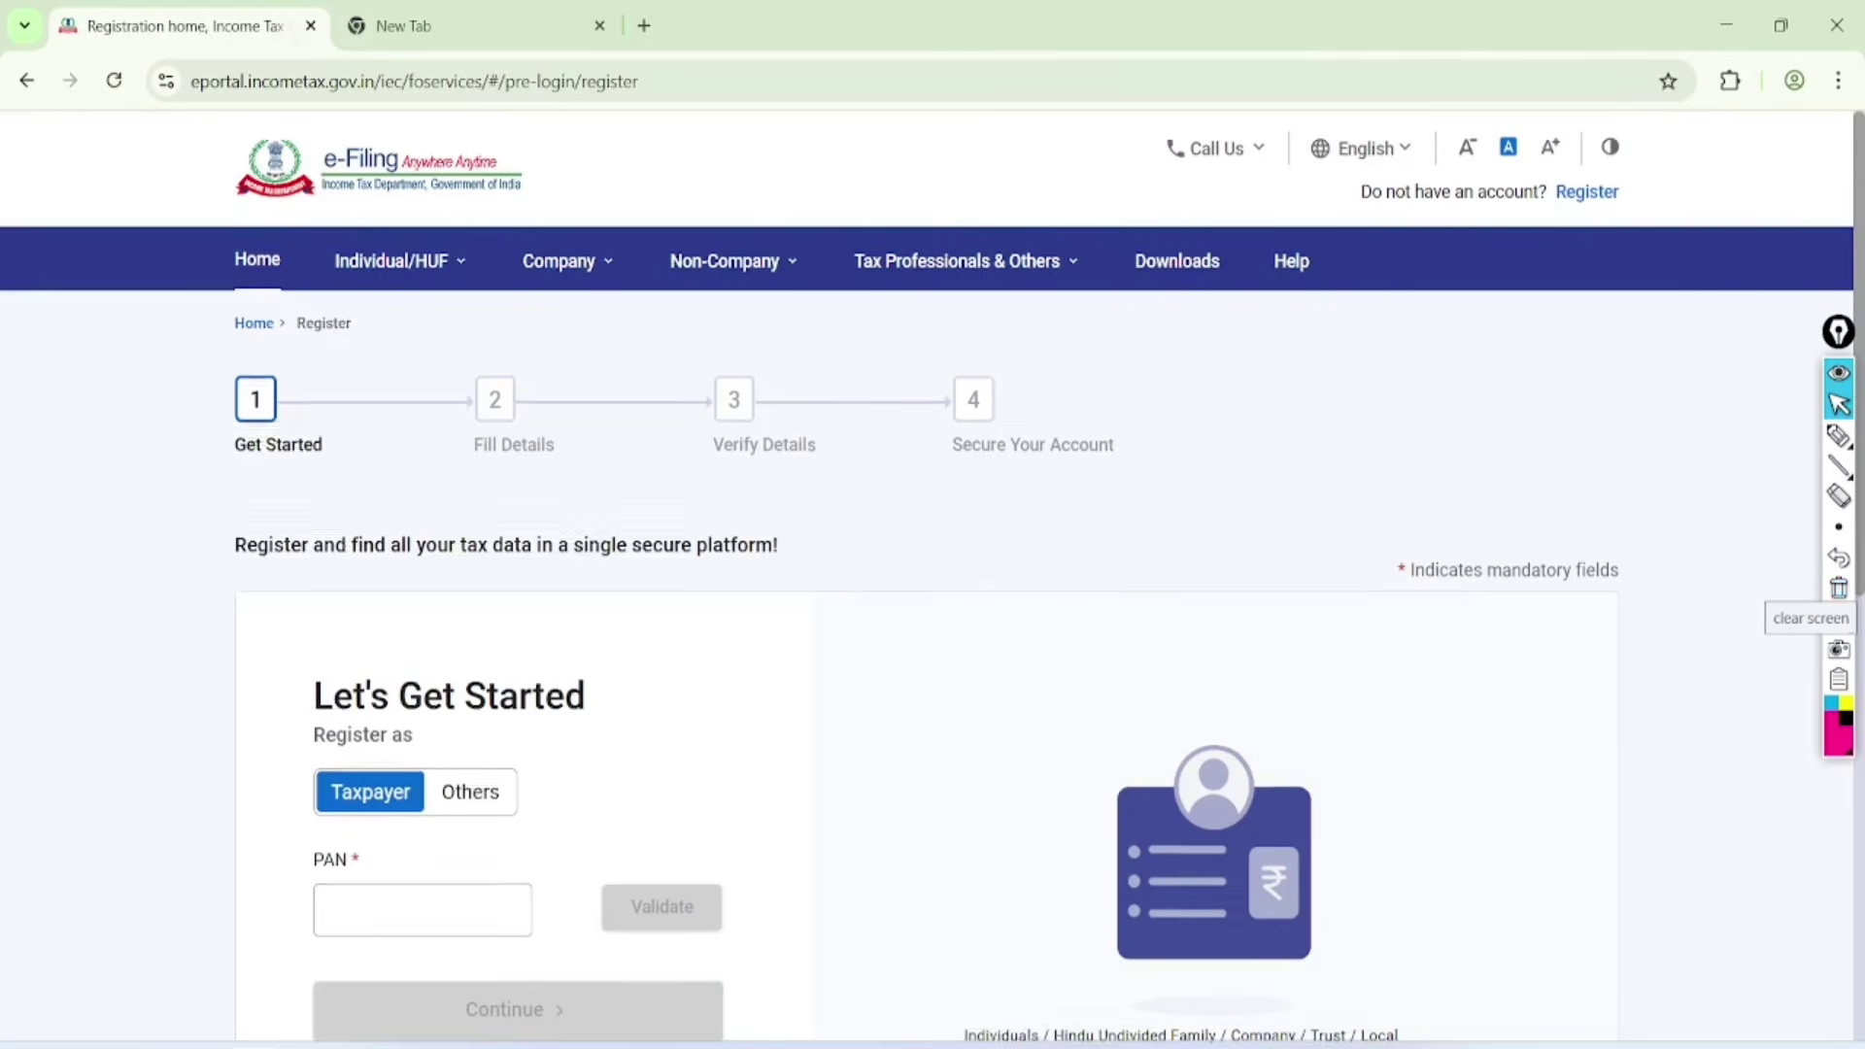
Examine the category choices offered when registering as Others, and return the registration type to Taxpayer
scroll(932, 583, down, 4)
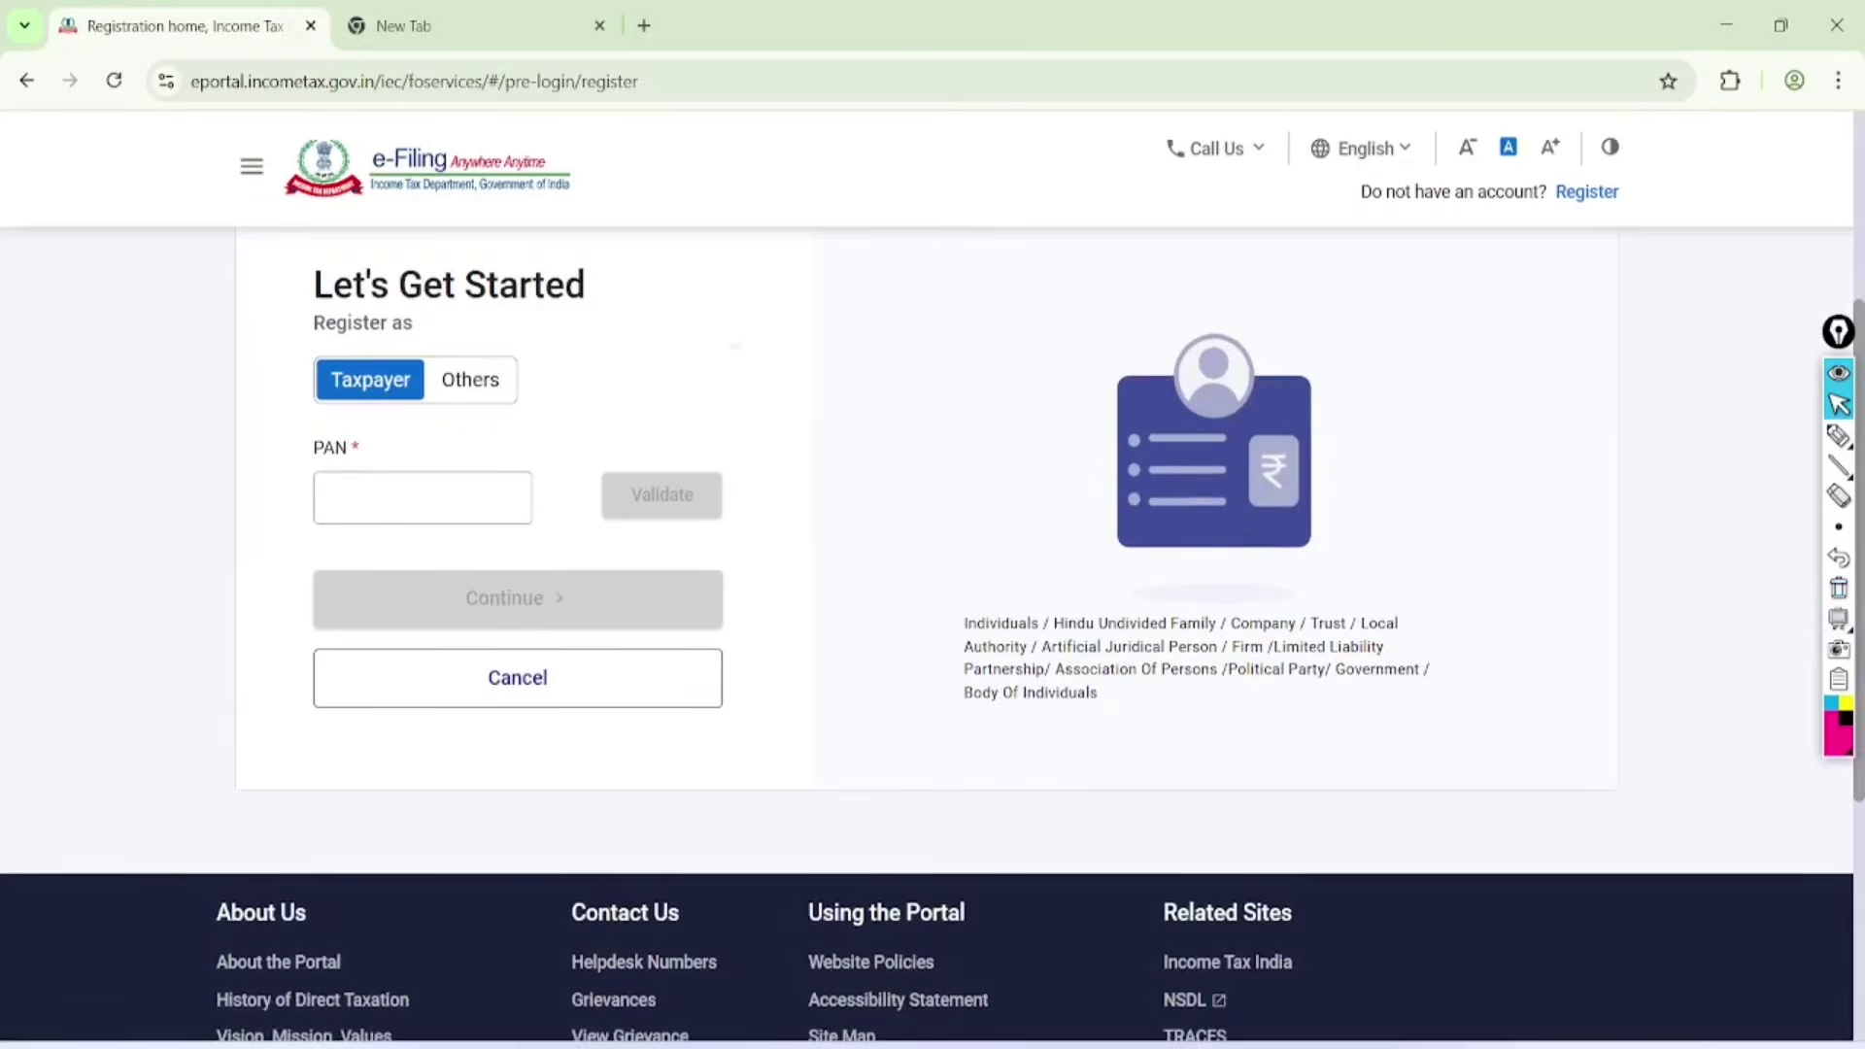
key(ctrl+plus)
key(ctrl+plus)
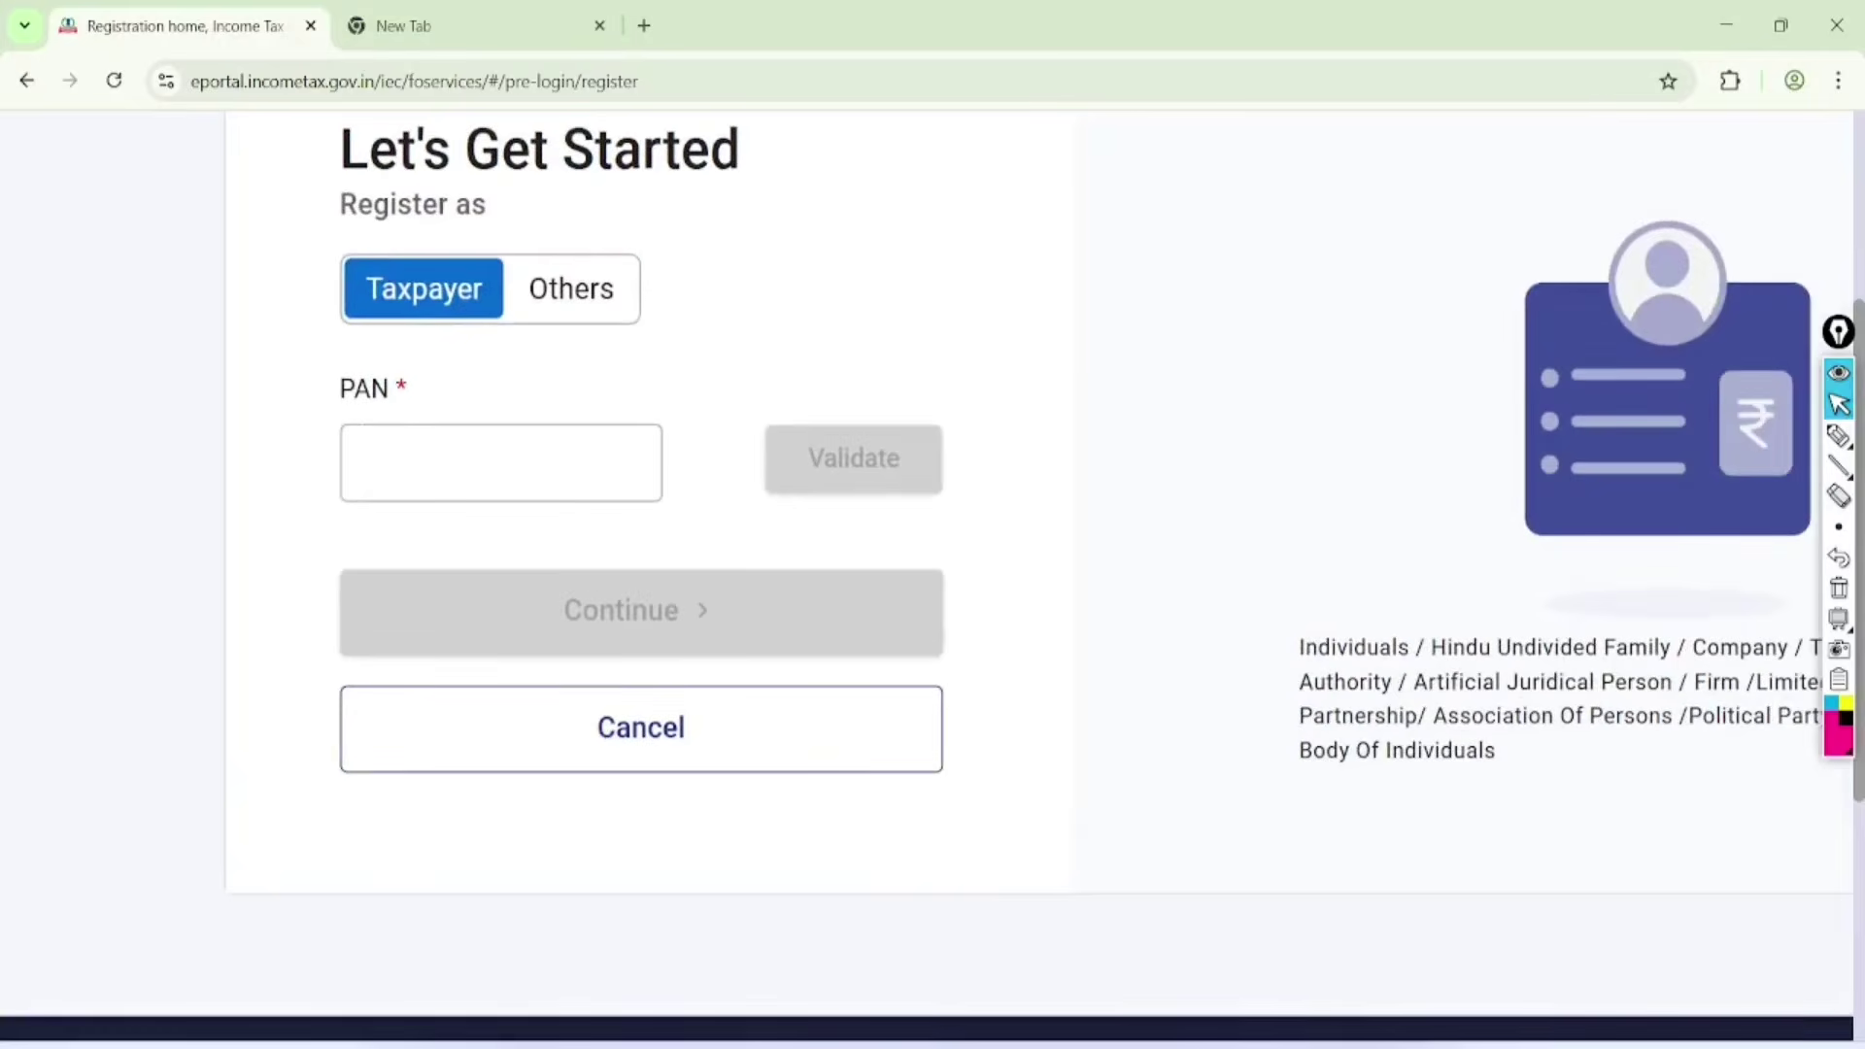
click(572, 289)
click(766, 463)
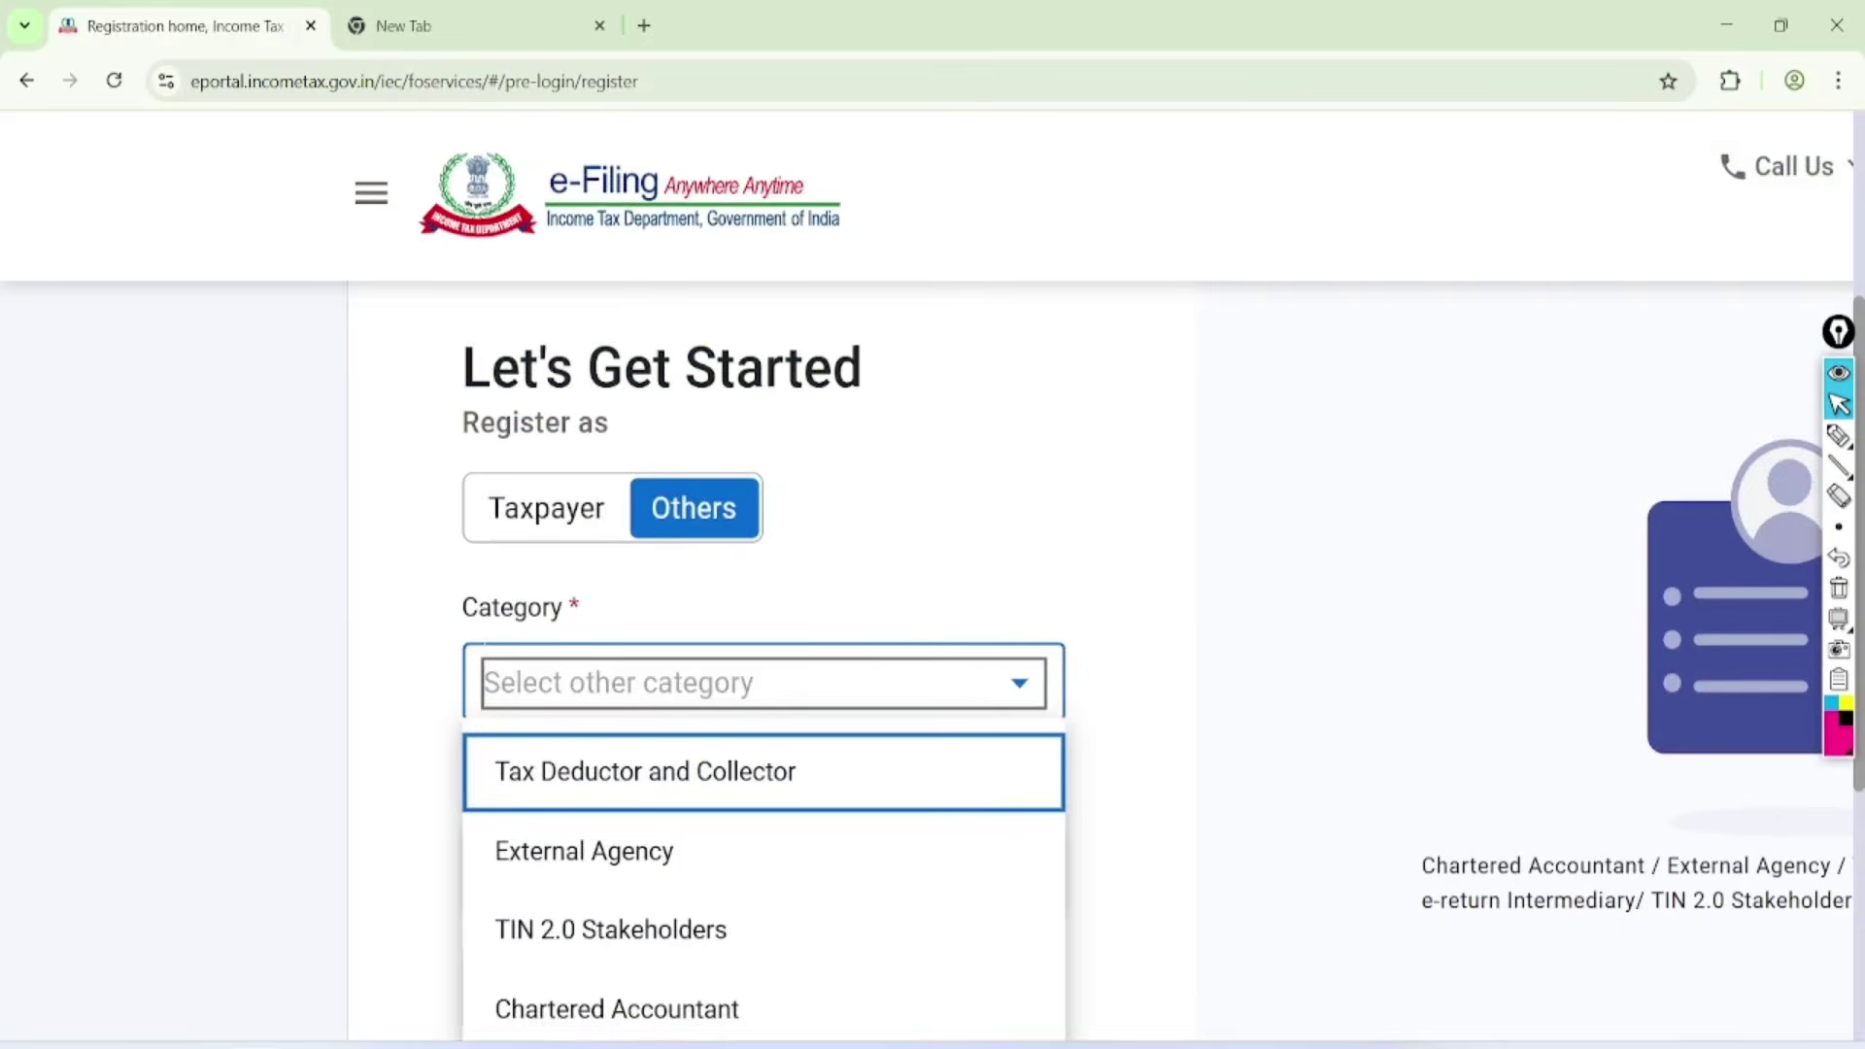
scroll(932, 582, down, 1)
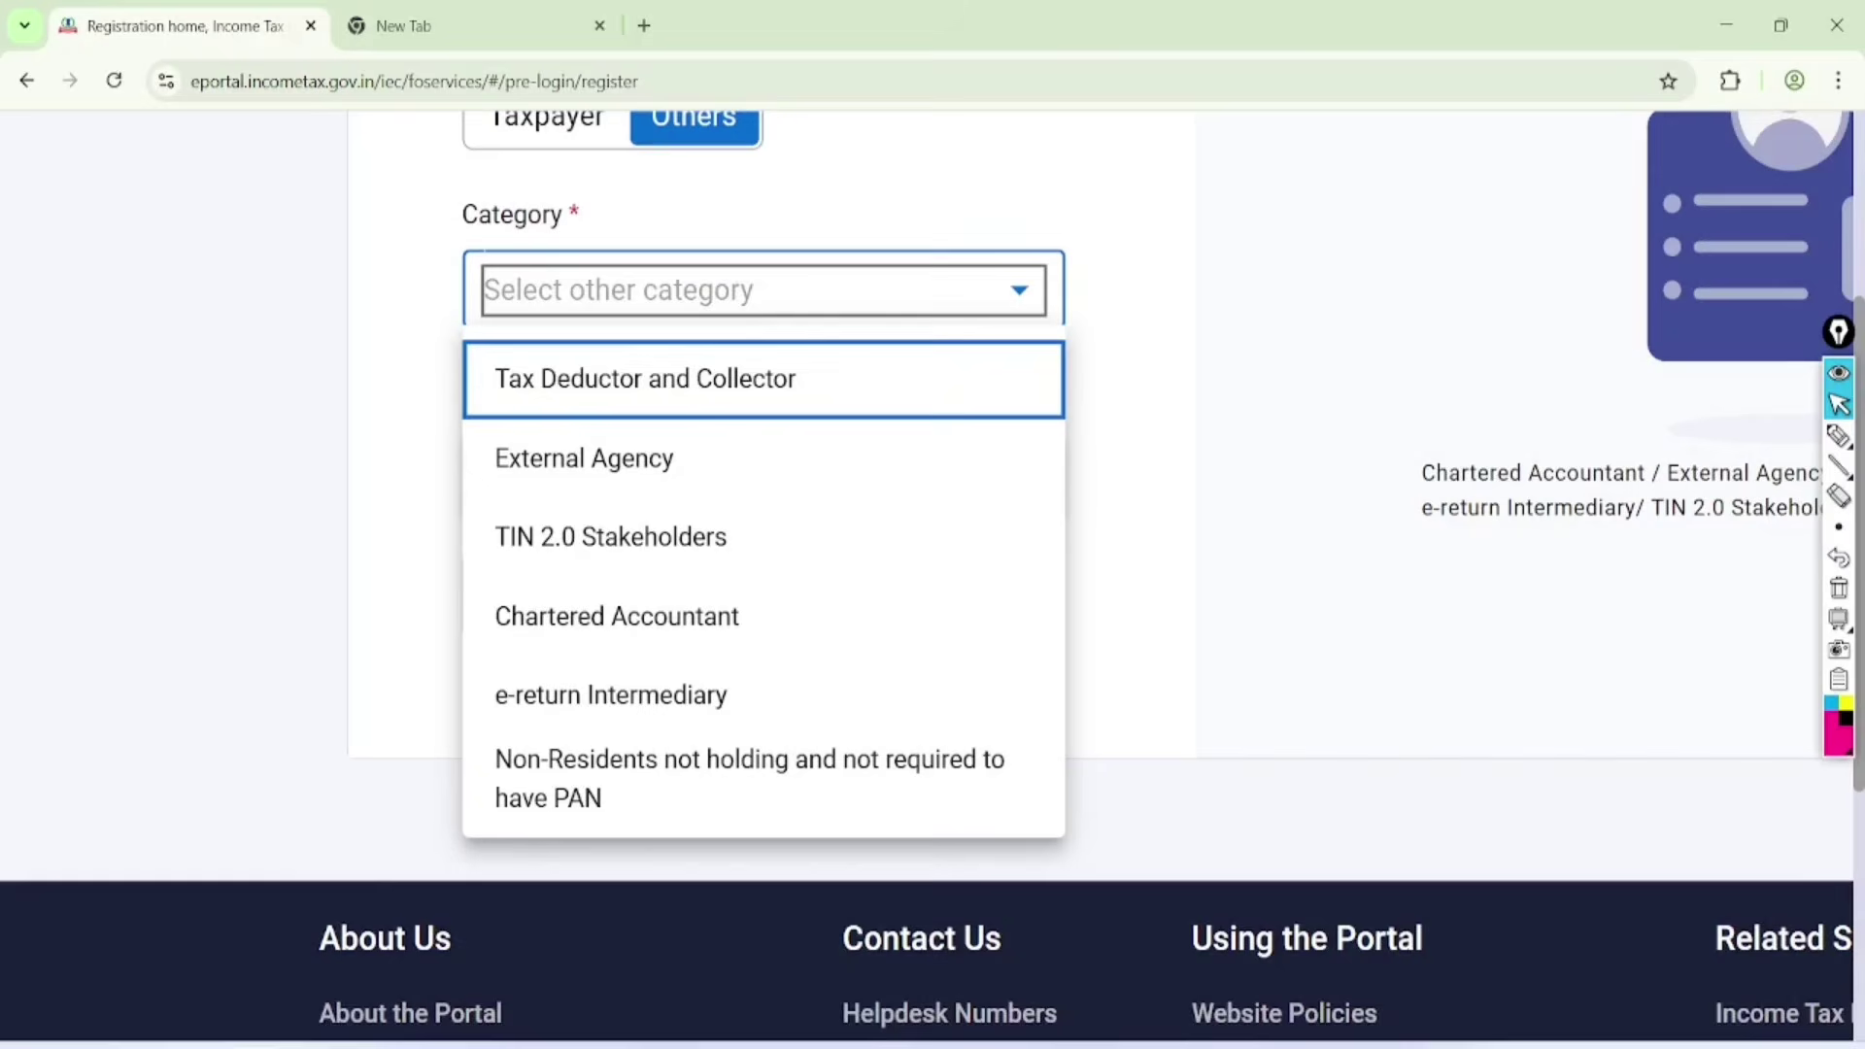
key(Escape)
scroll(932, 583, up, 2)
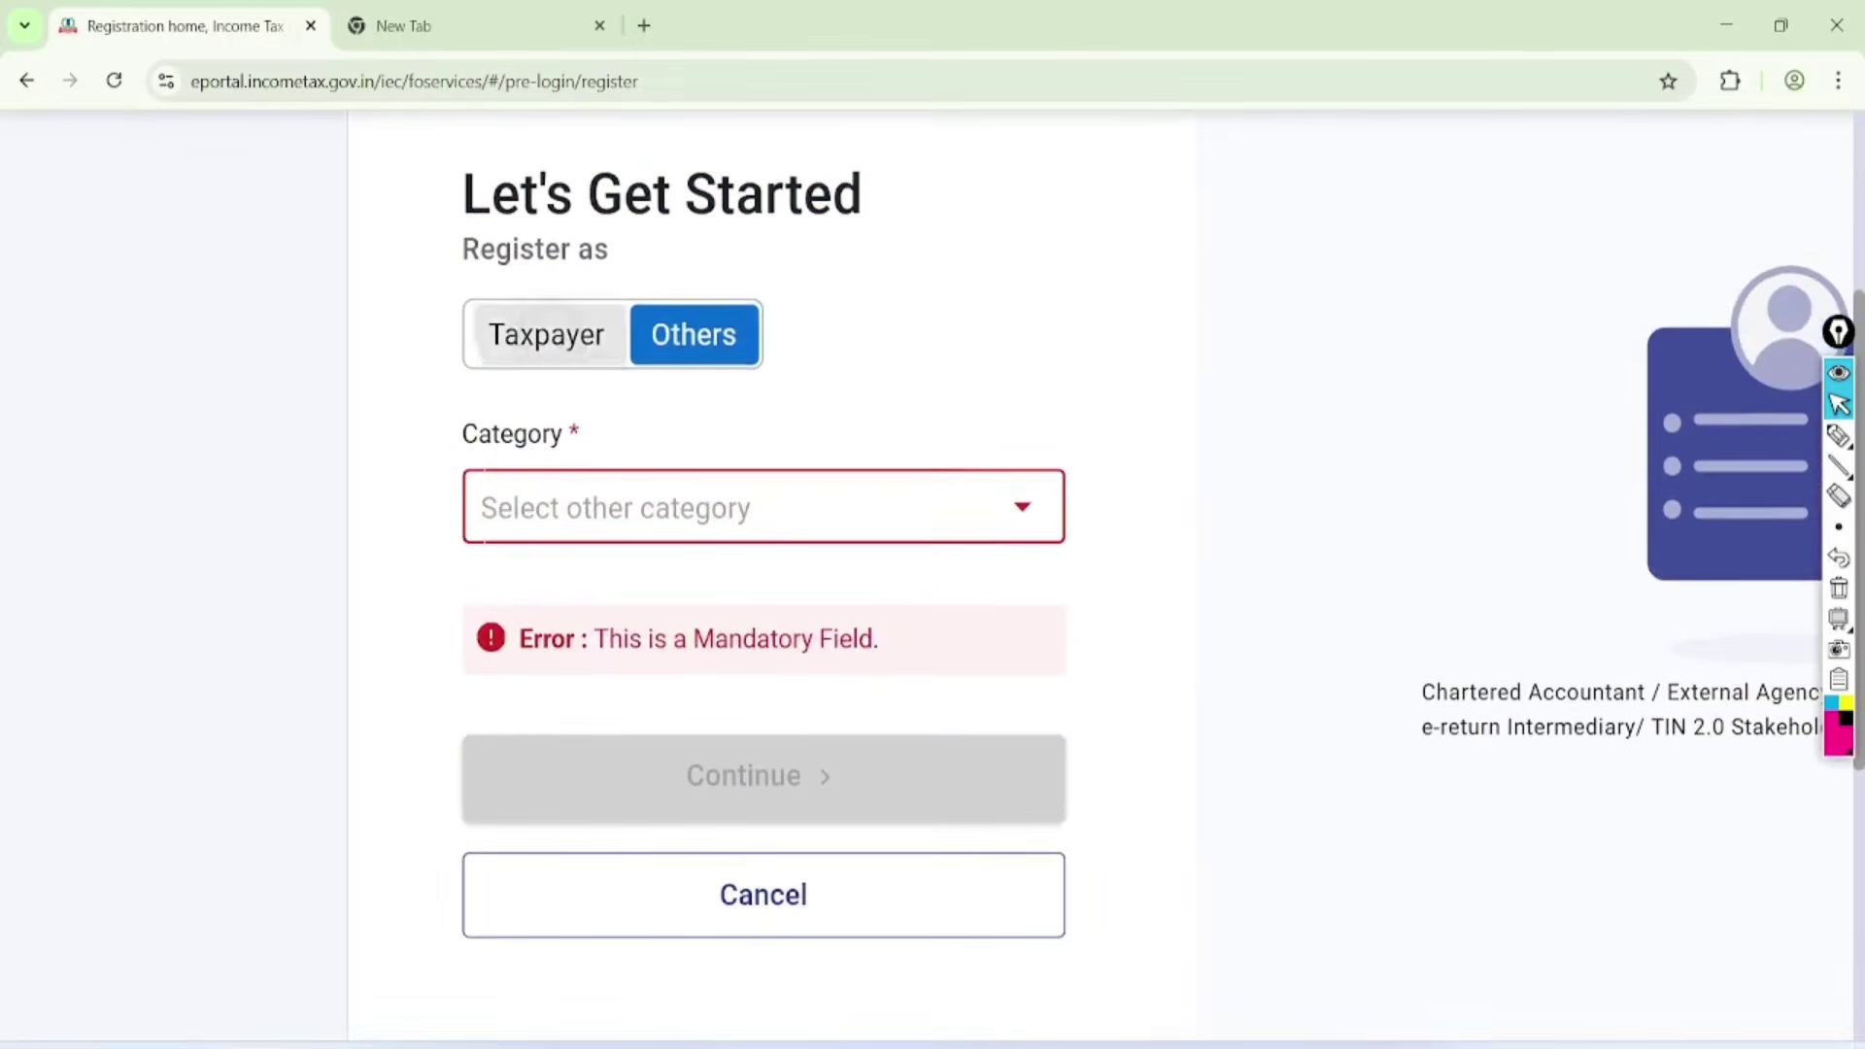
click(546, 333)
Try to validate a PAN for the taxpayer registration
scroll(932, 582, down, 1)
click(622, 442)
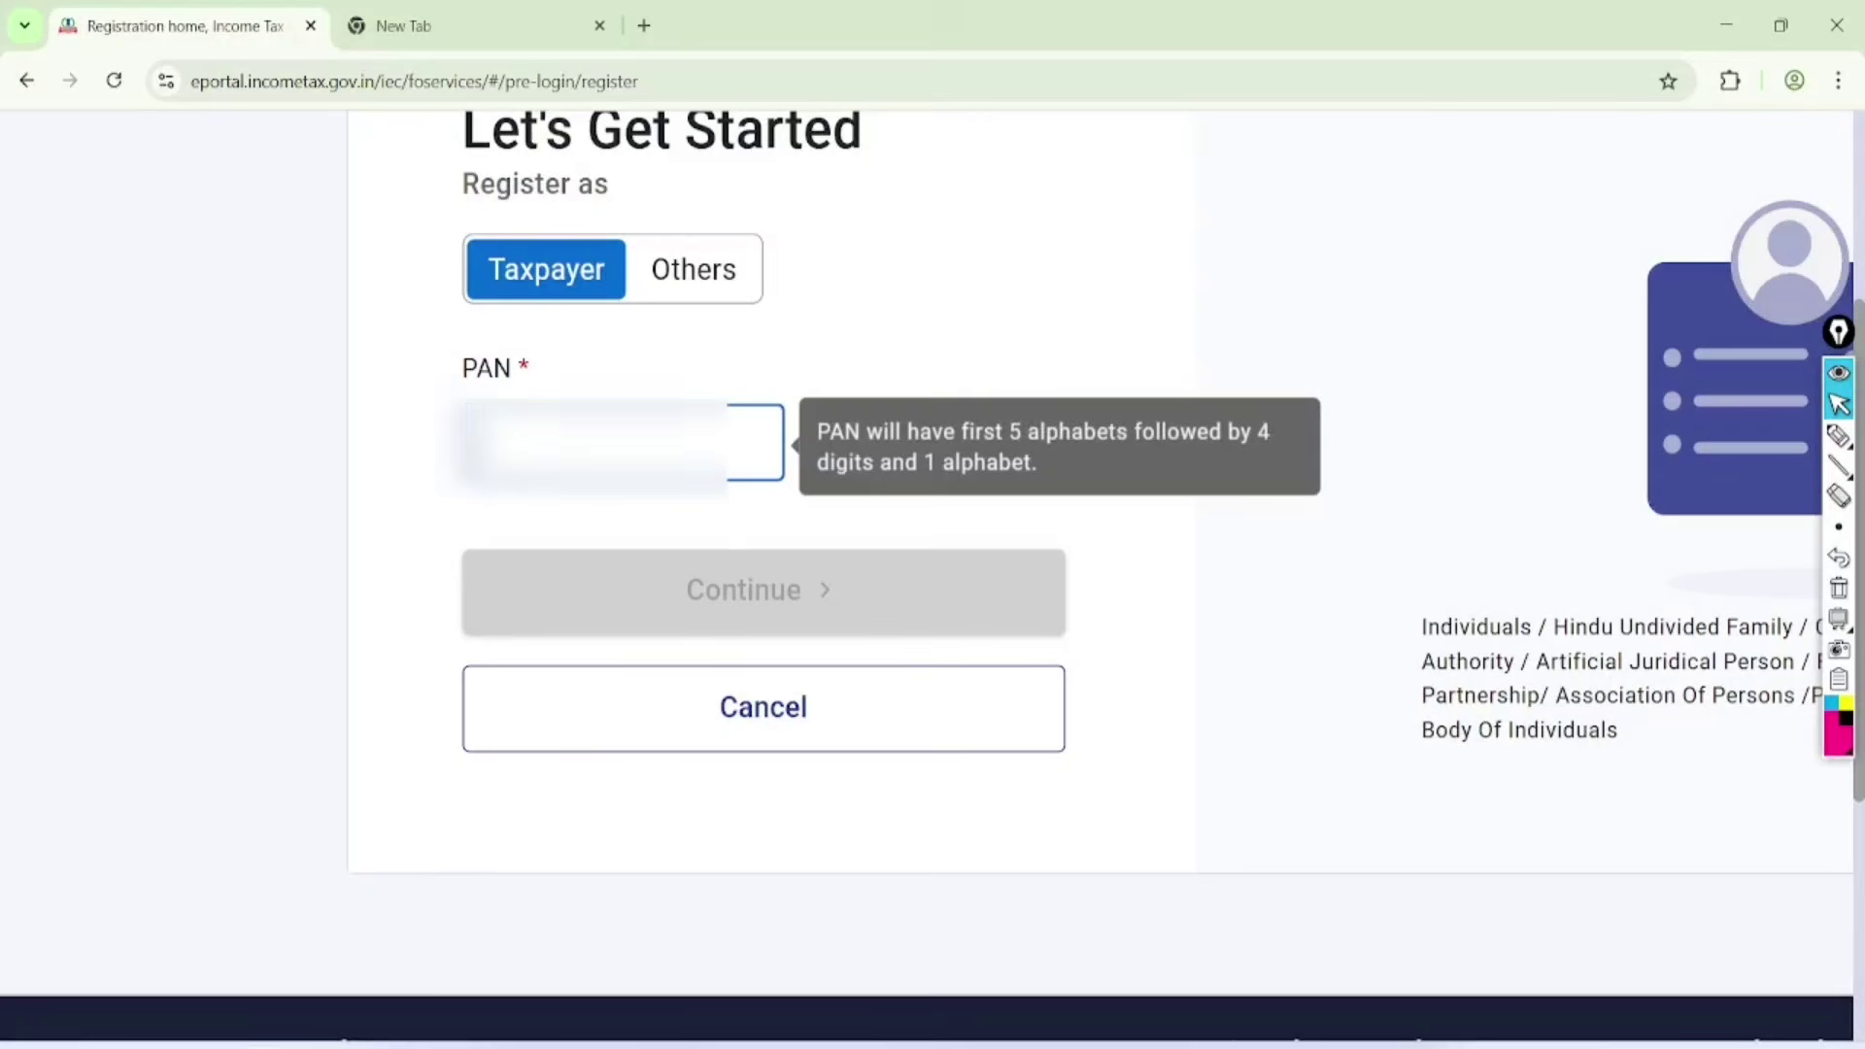
text(ABCDE1234F)
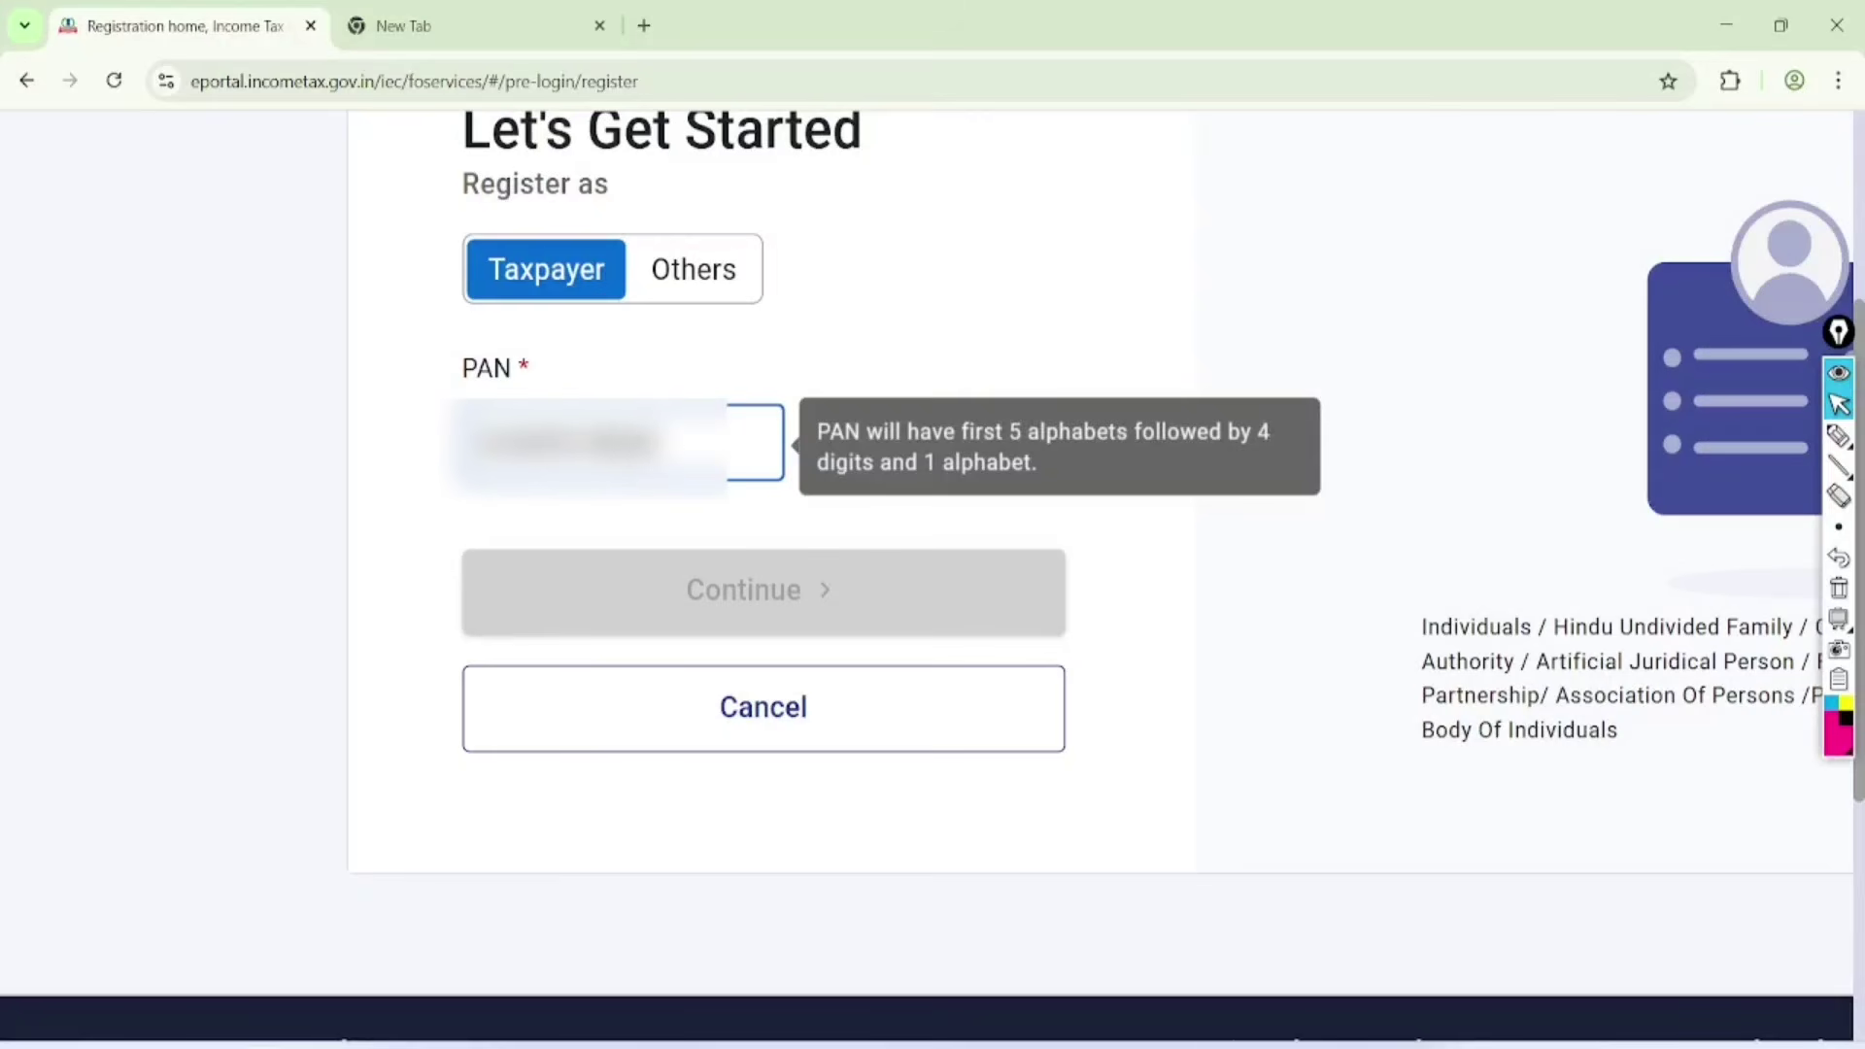
click(1272, 257)
click(974, 439)
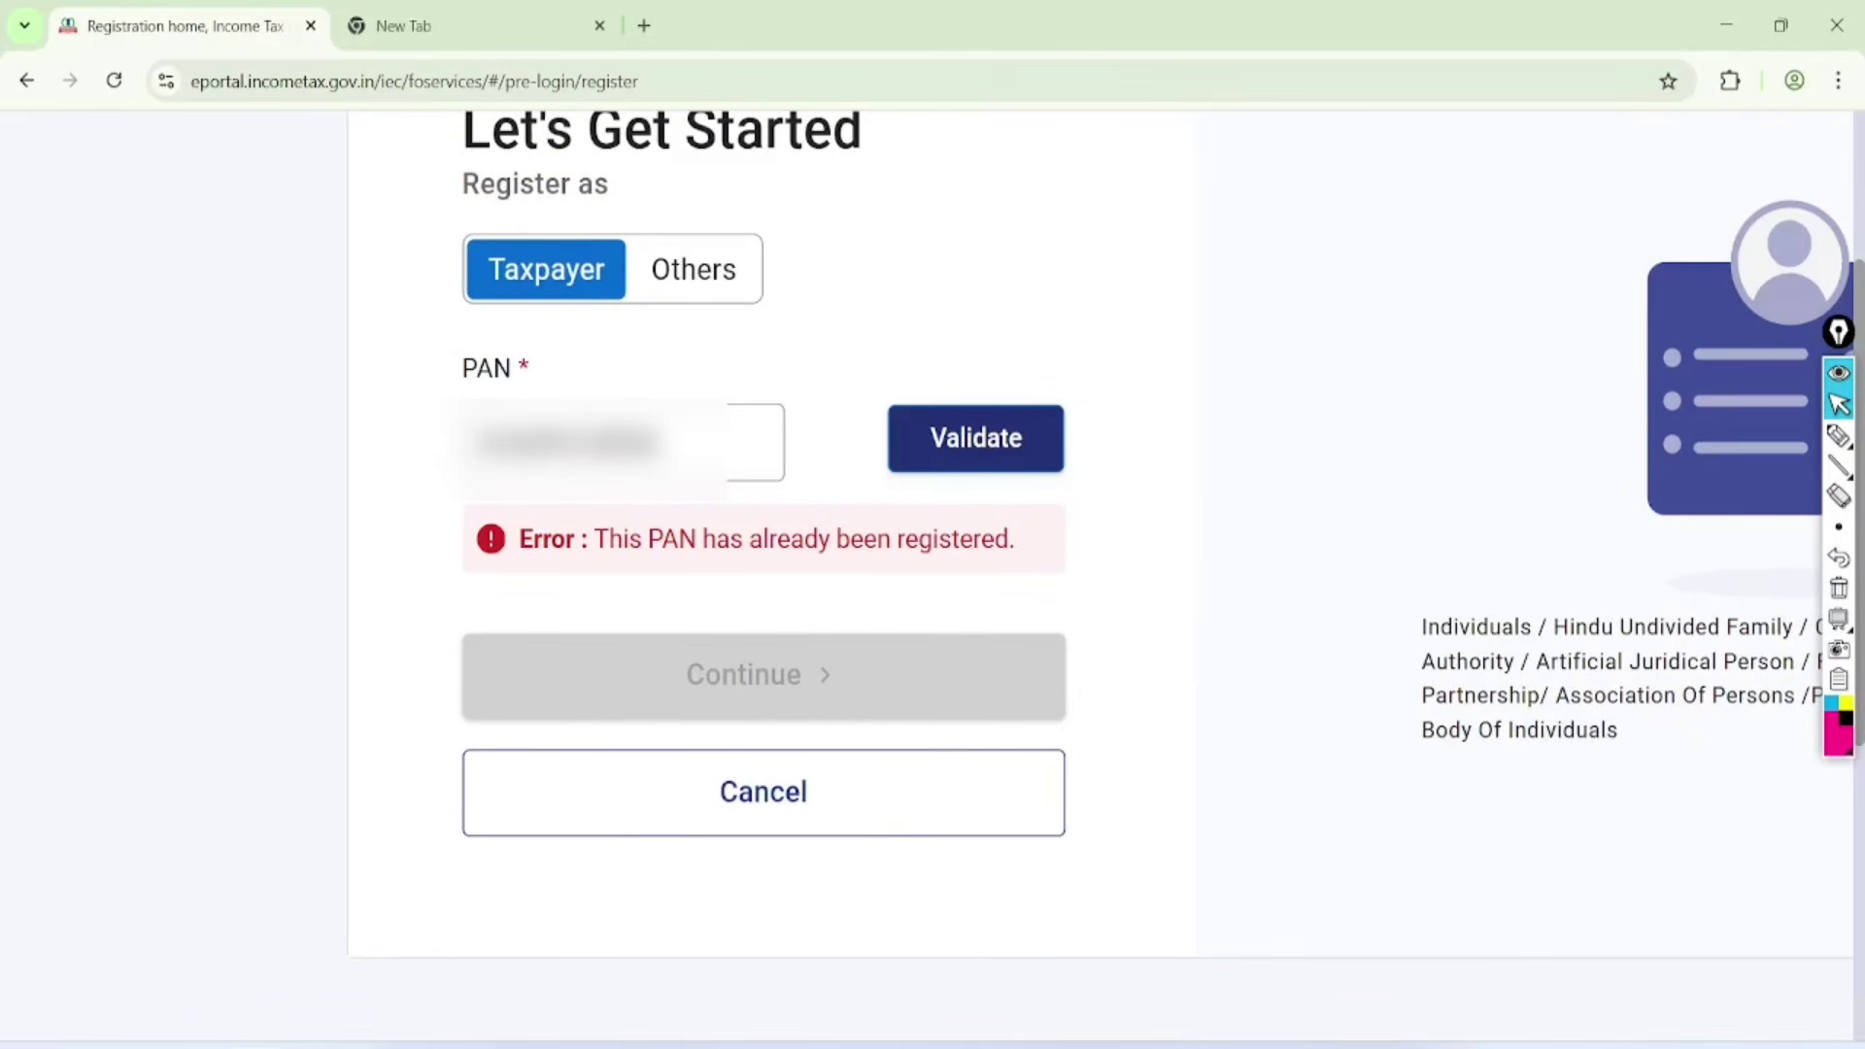
Circle the message below the PAN field with the pen and clear the marking
click(1835, 434)
mouse_move(490, 578)
mouse_down()
mouse_move(1047, 549)
mouse_move(791, 508)
mouse_move(486, 526)
mouse_move(528, 597)
mouse_up()
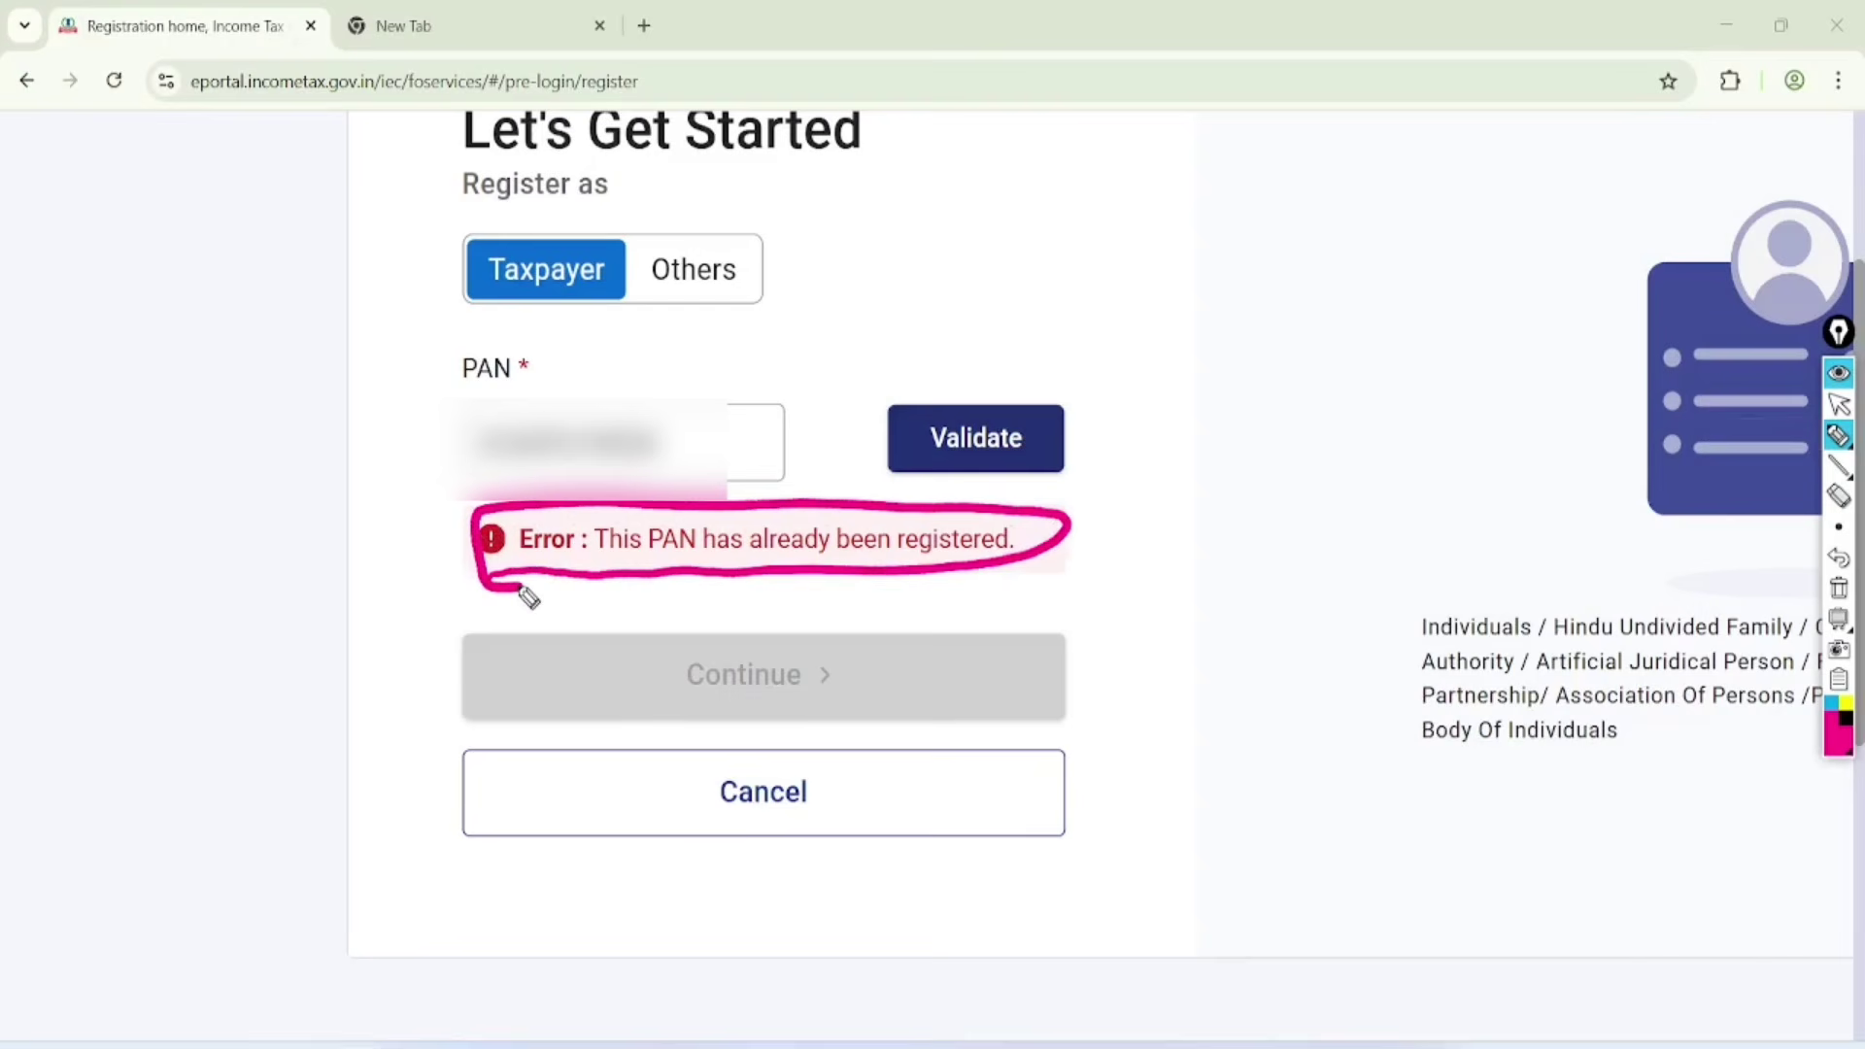
click(1839, 404)
click(1838, 587)
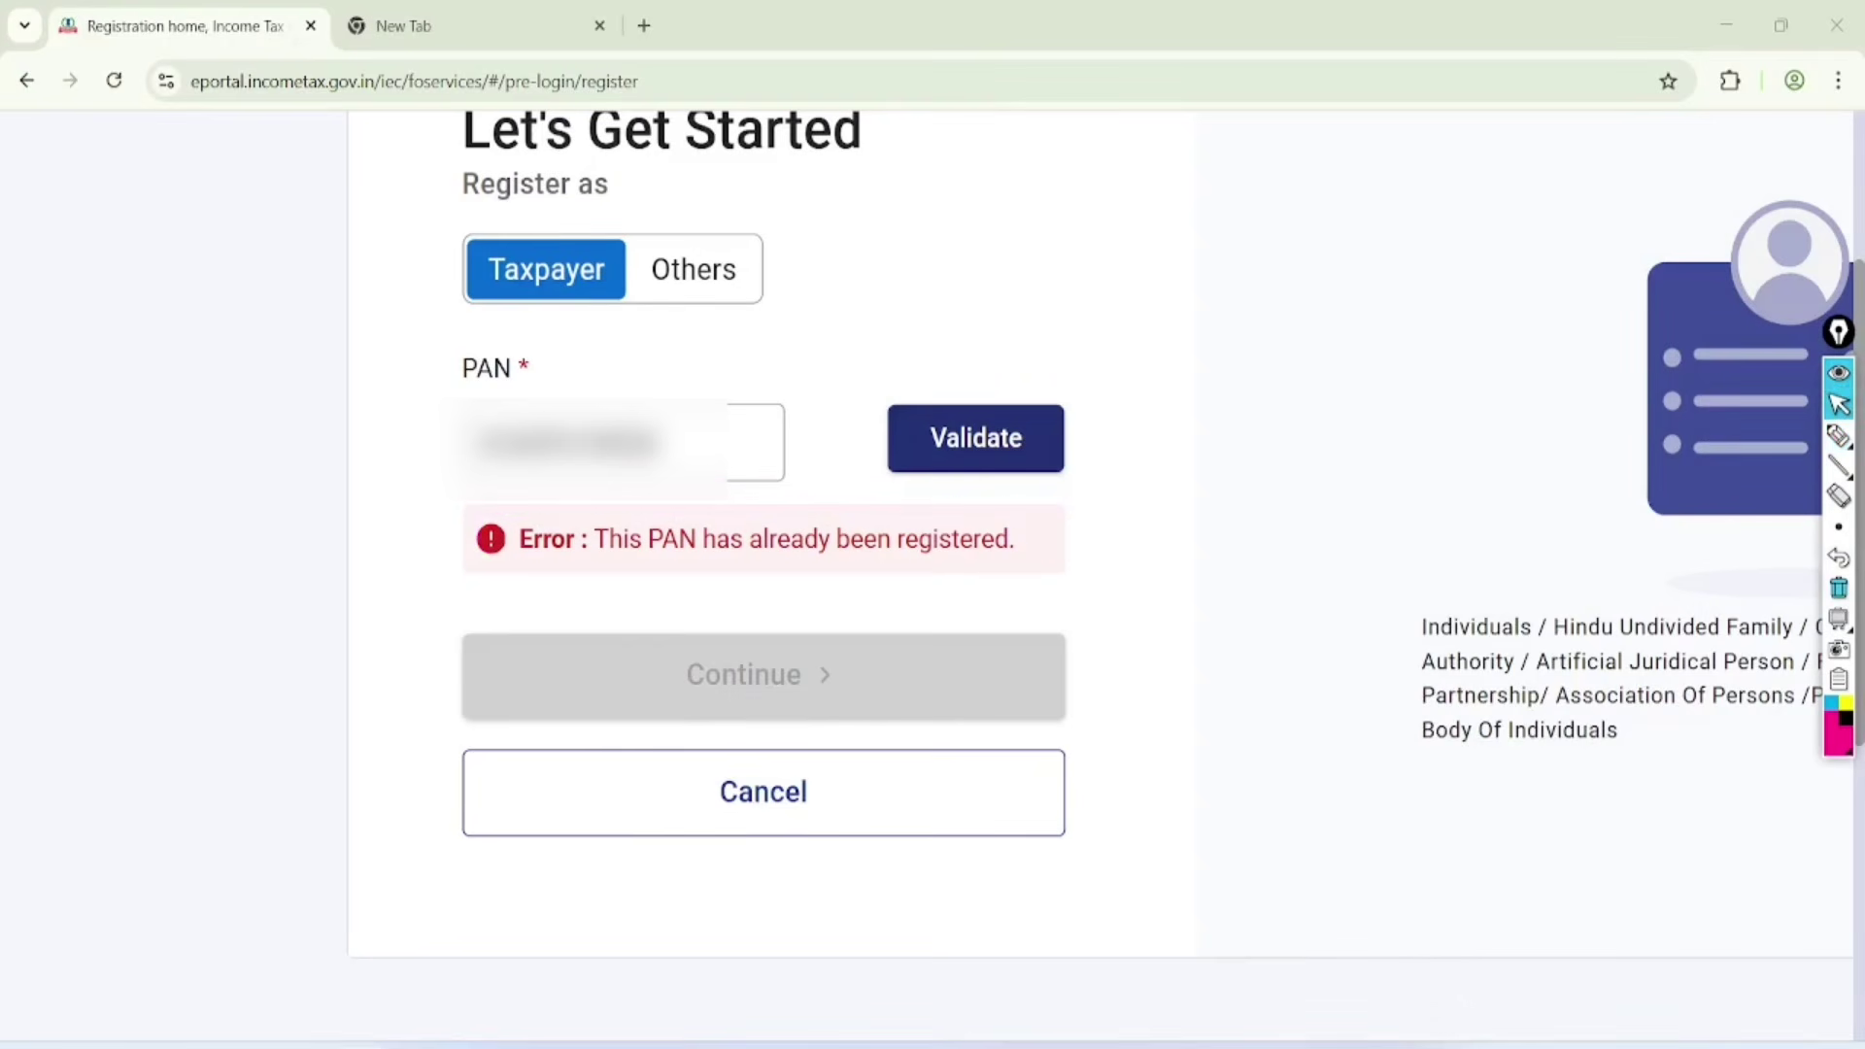
Replace the PAN with a different taxpayer's PAN and validate it
click(660, 482)
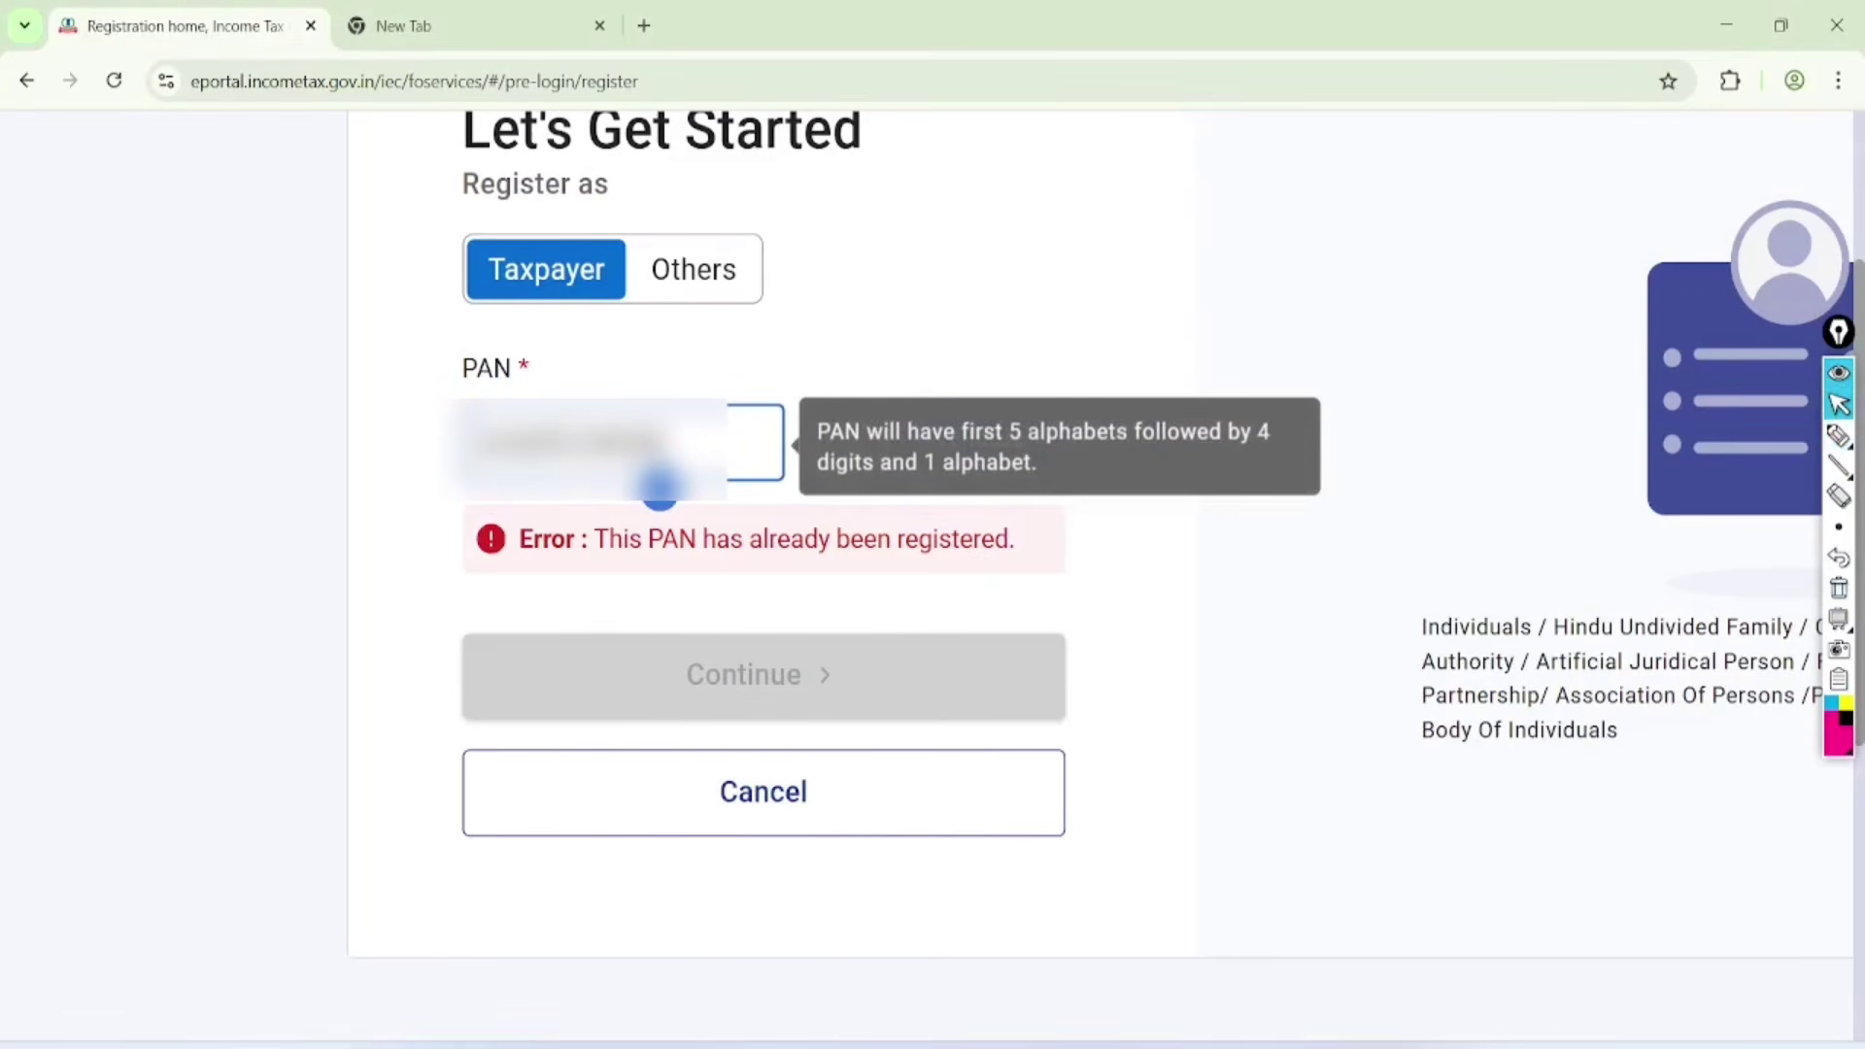
key(BackSpace)
key(BackSpace)
key(BackSpace)
key(BackSpace)
key(BackSpace)
key(BackSpace)
key(BackSpace)
key(BackSpace)
key(BackSpace)
key(BackSpace)
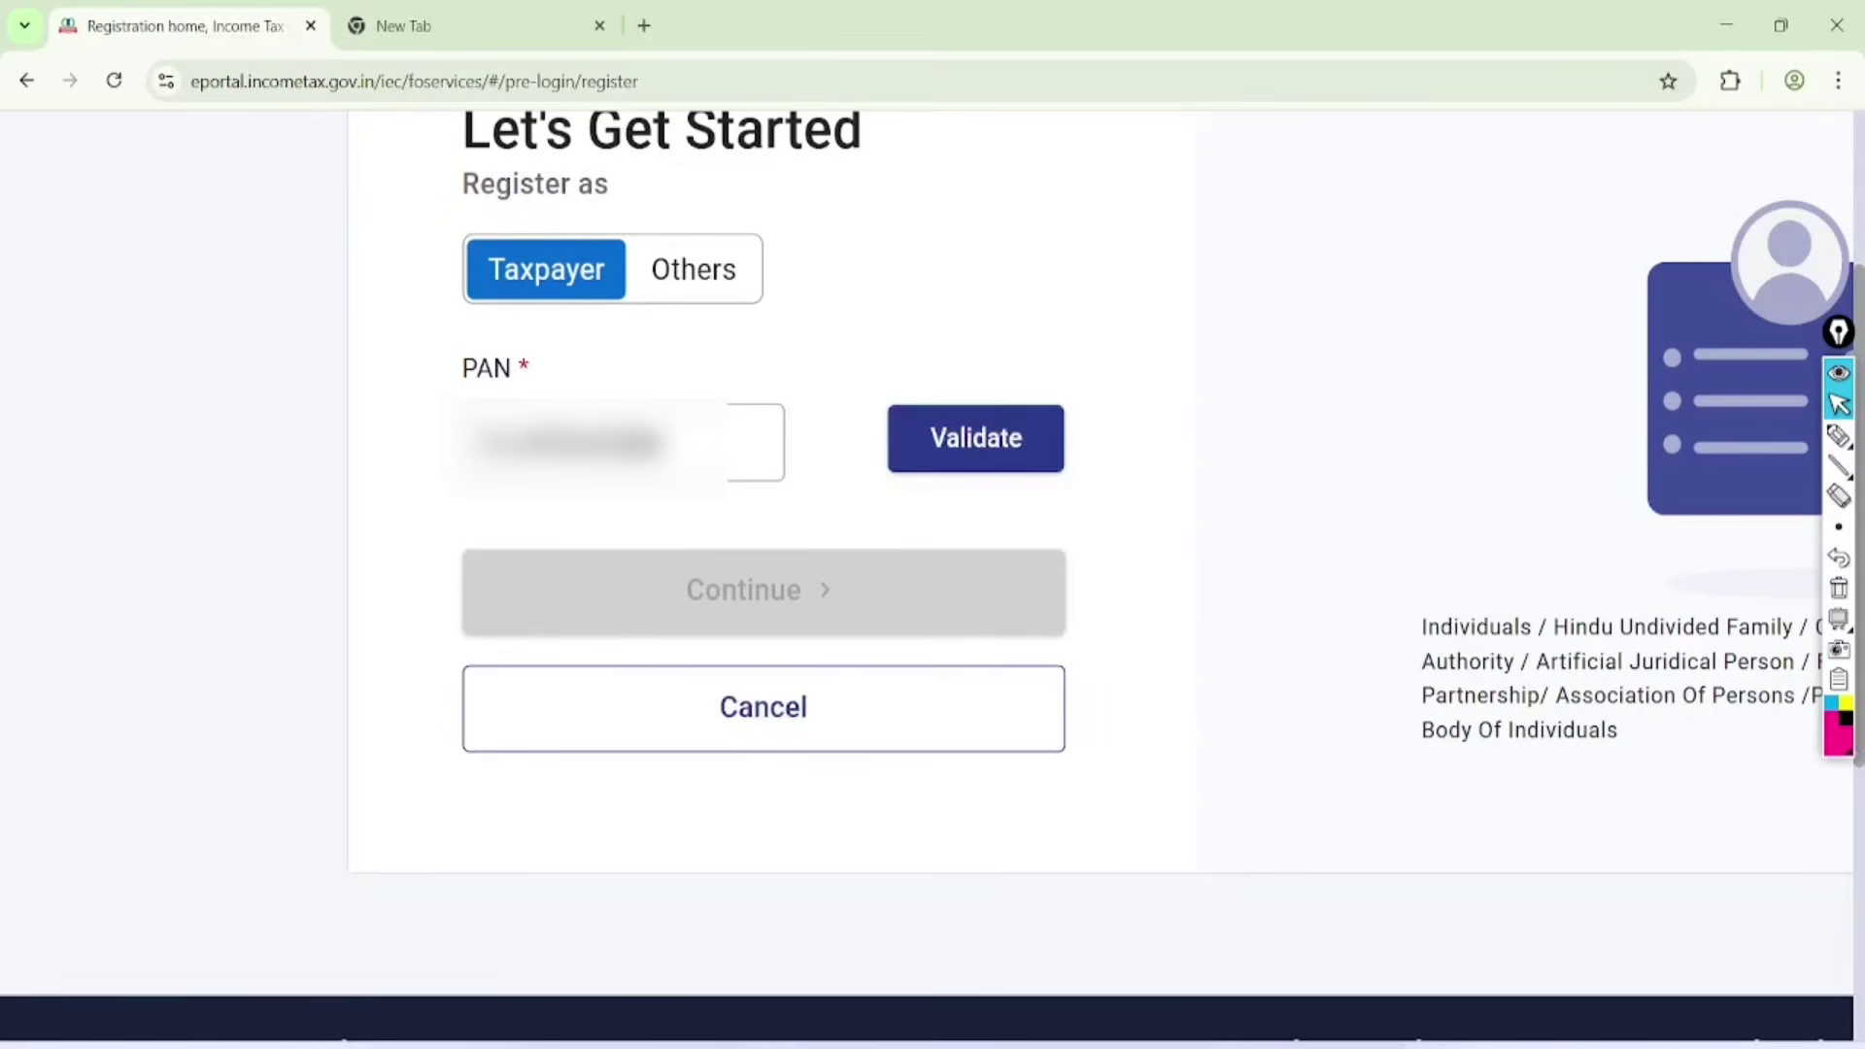
click(972, 438)
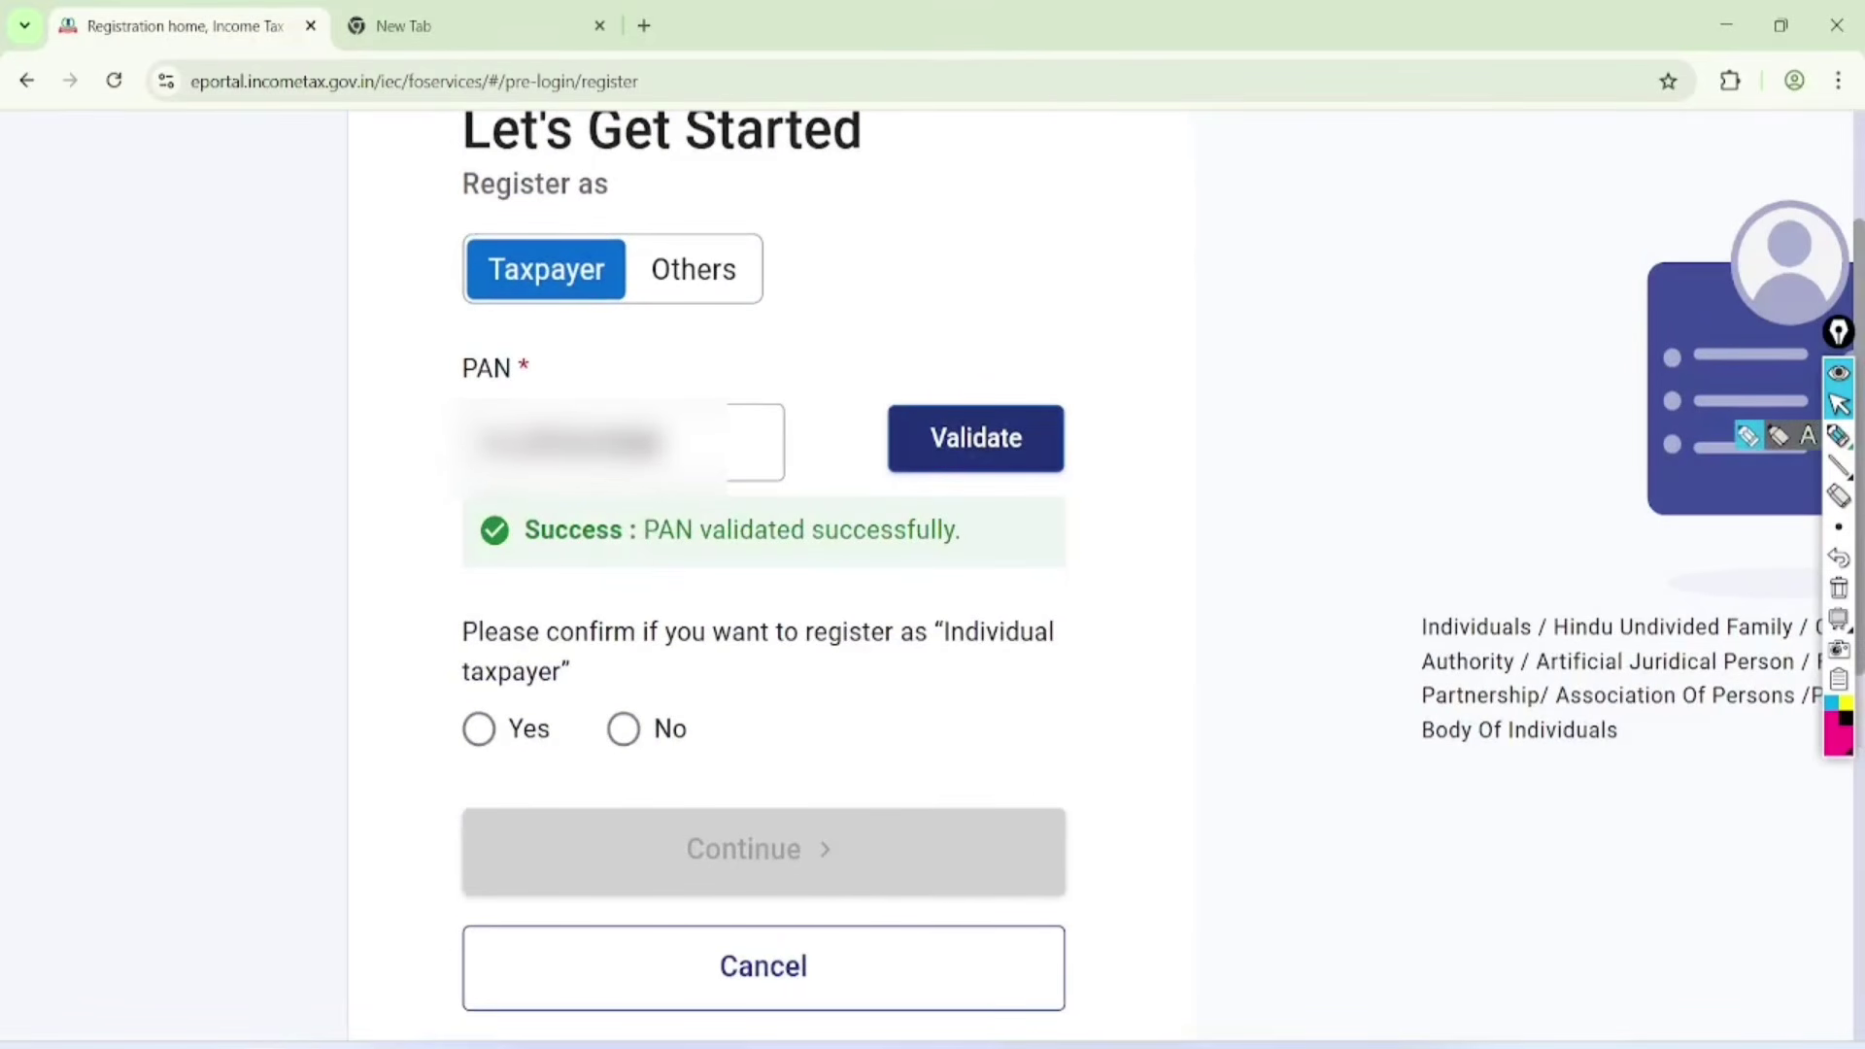
Mark the PAN field and underline the validation message with the pen, and erase the marks
click(1838, 436)
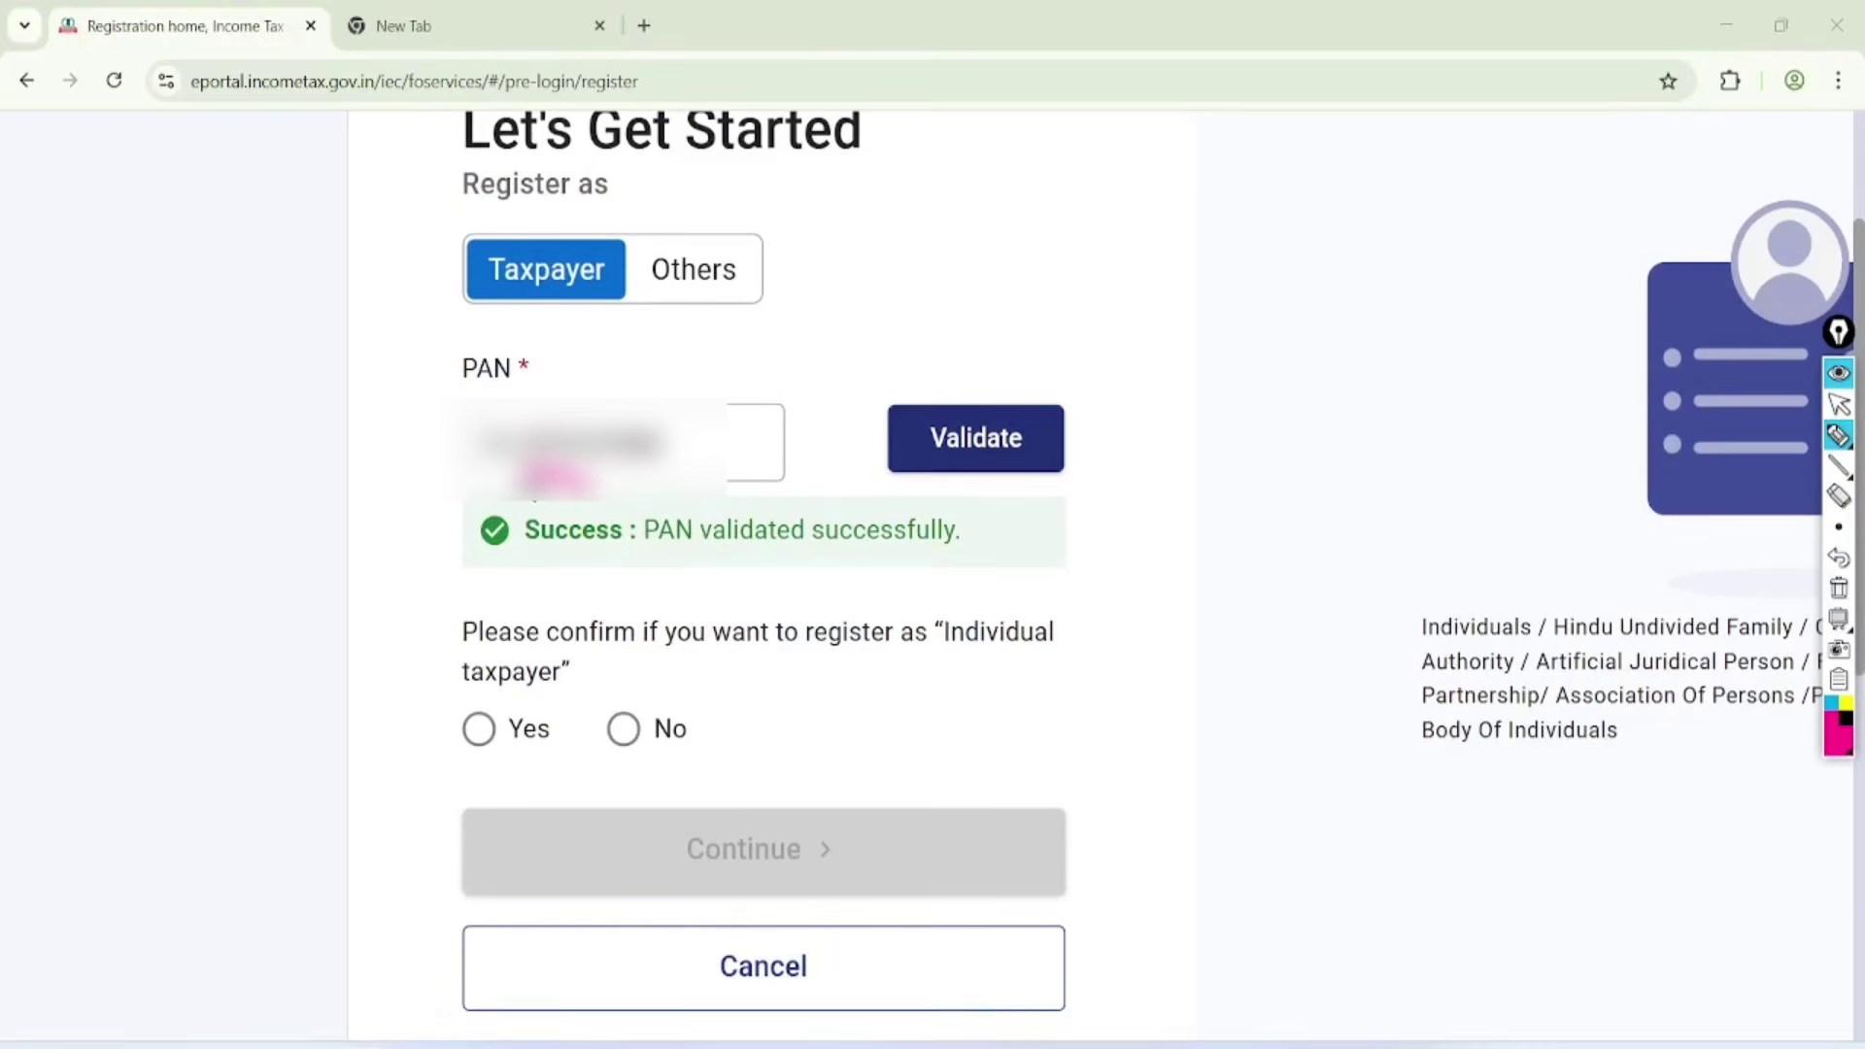
mouse_move(563, 471)
mouse_down()
mouse_move(545, 587)
mouse_move(603, 502)
mouse_up()
drag(647, 561, 968, 545)
click(1839, 404)
click(1839, 587)
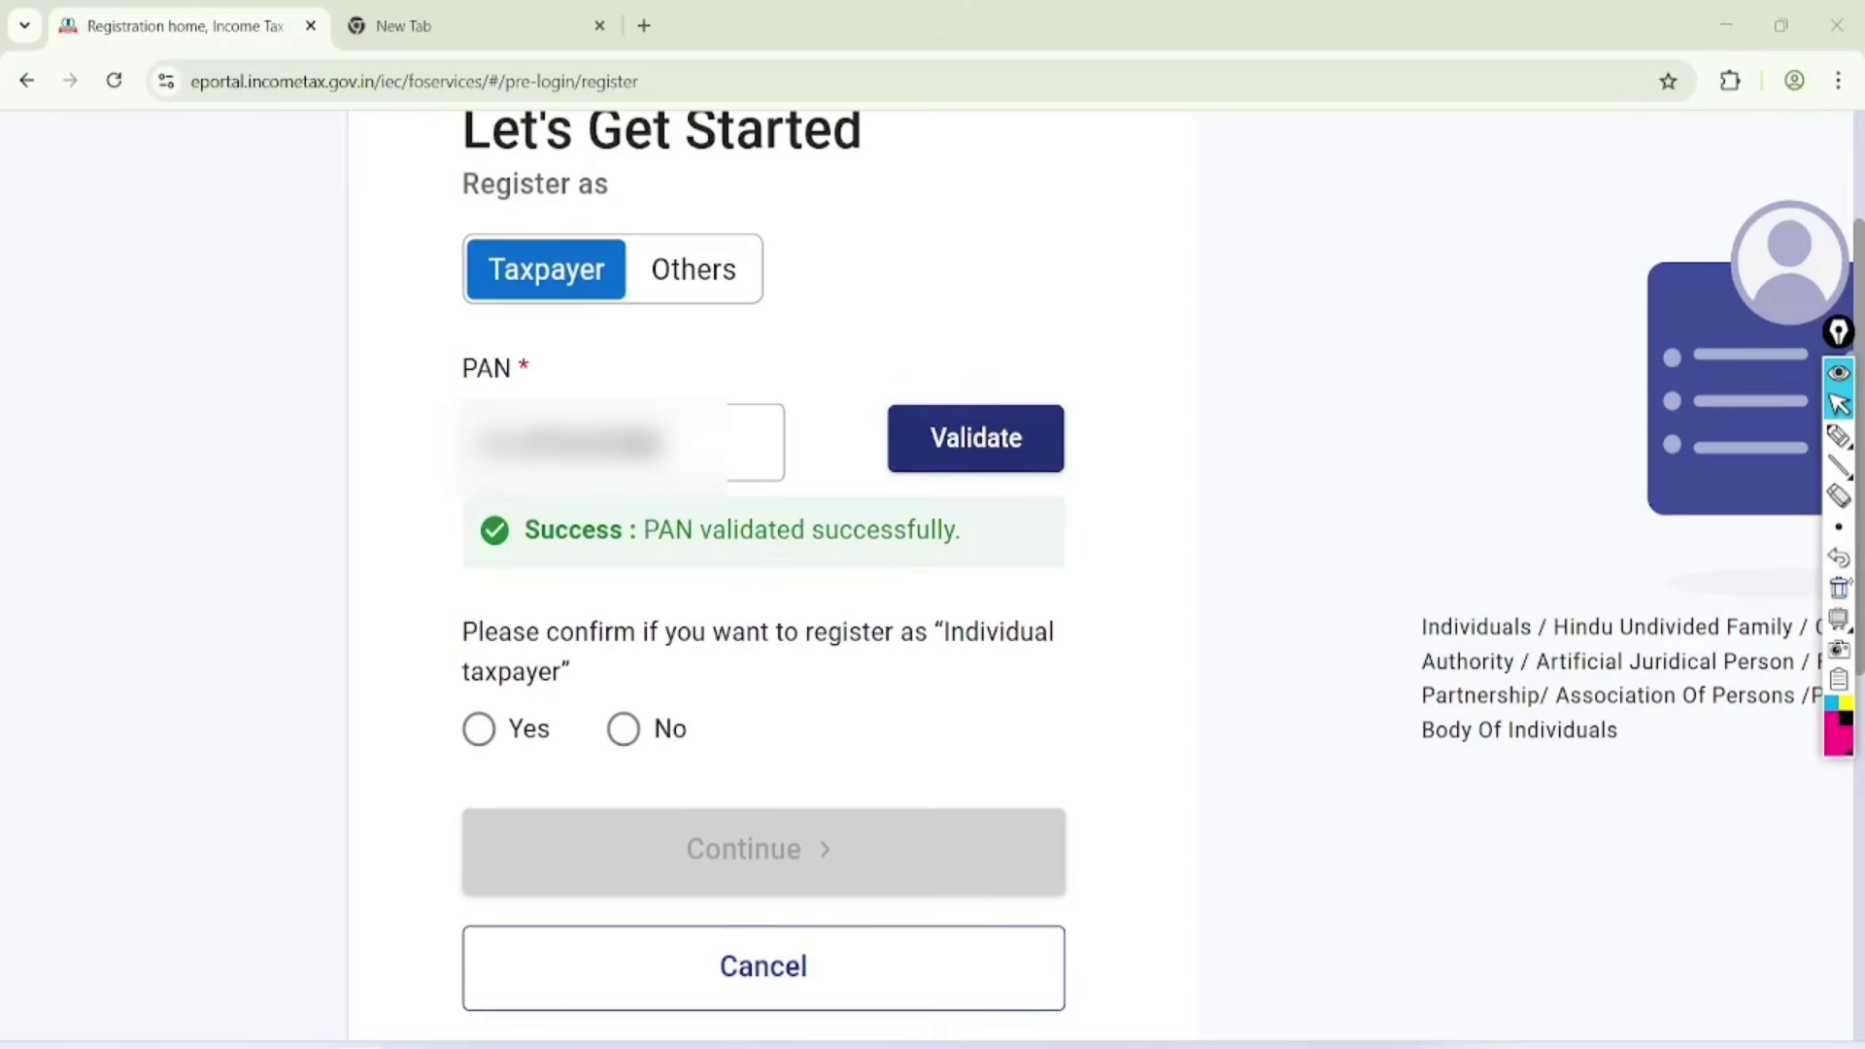
Confirm registering as an individual taxpayer with Yes and continue
click(478, 728)
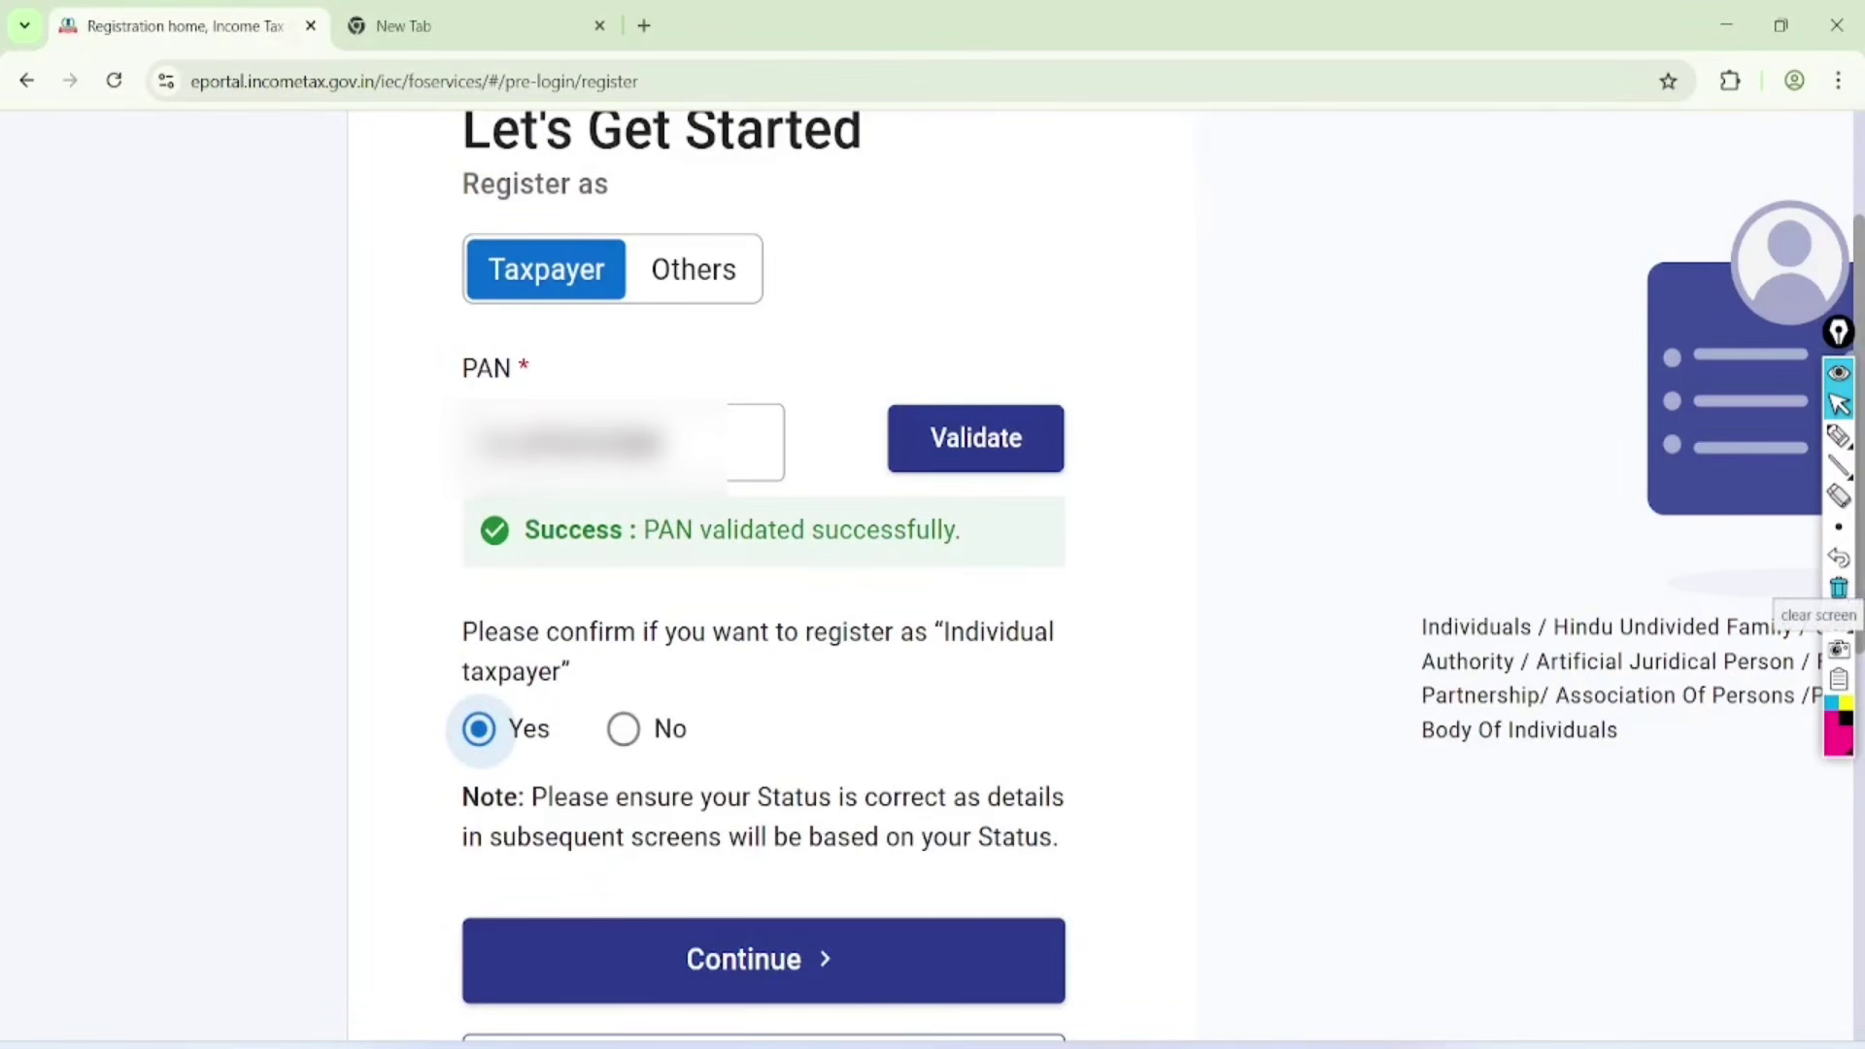
click(763, 959)
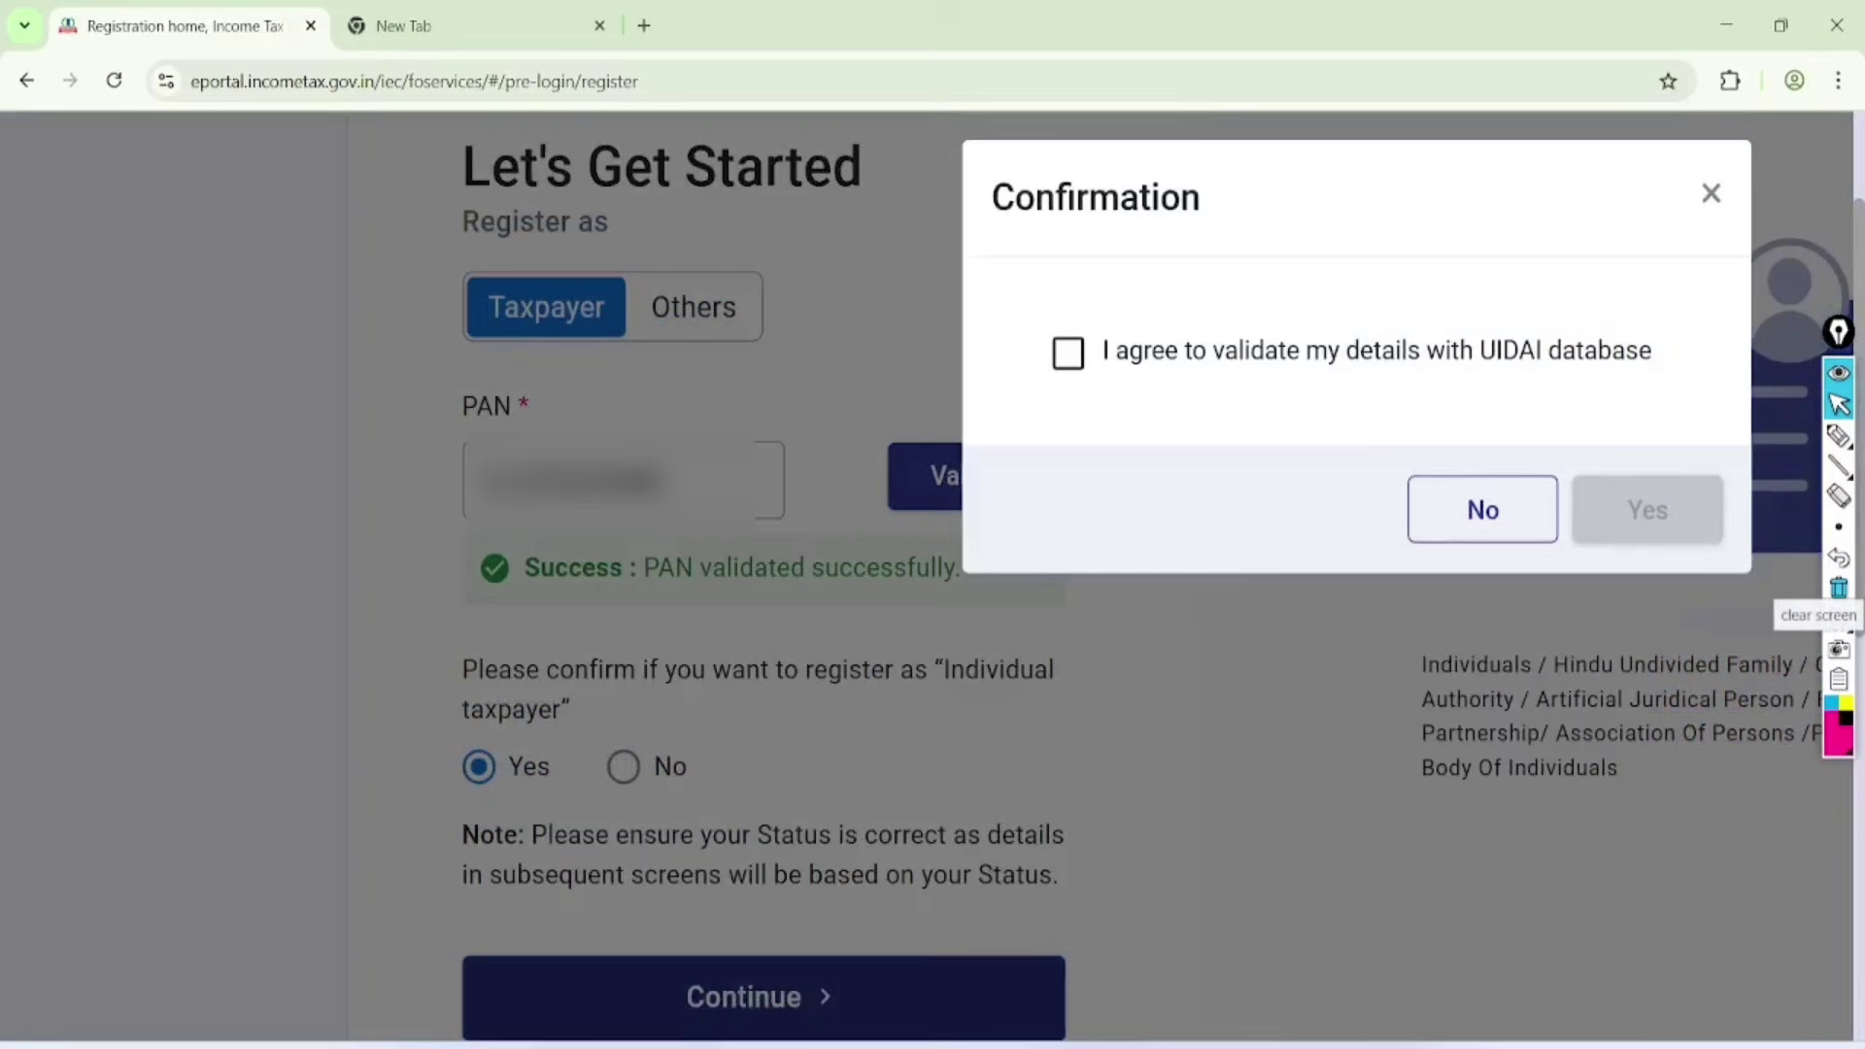
Circle the UIDAI consent option in the Confirmation dialog with the pen and clear the marking
scroll(932, 577, right, 7)
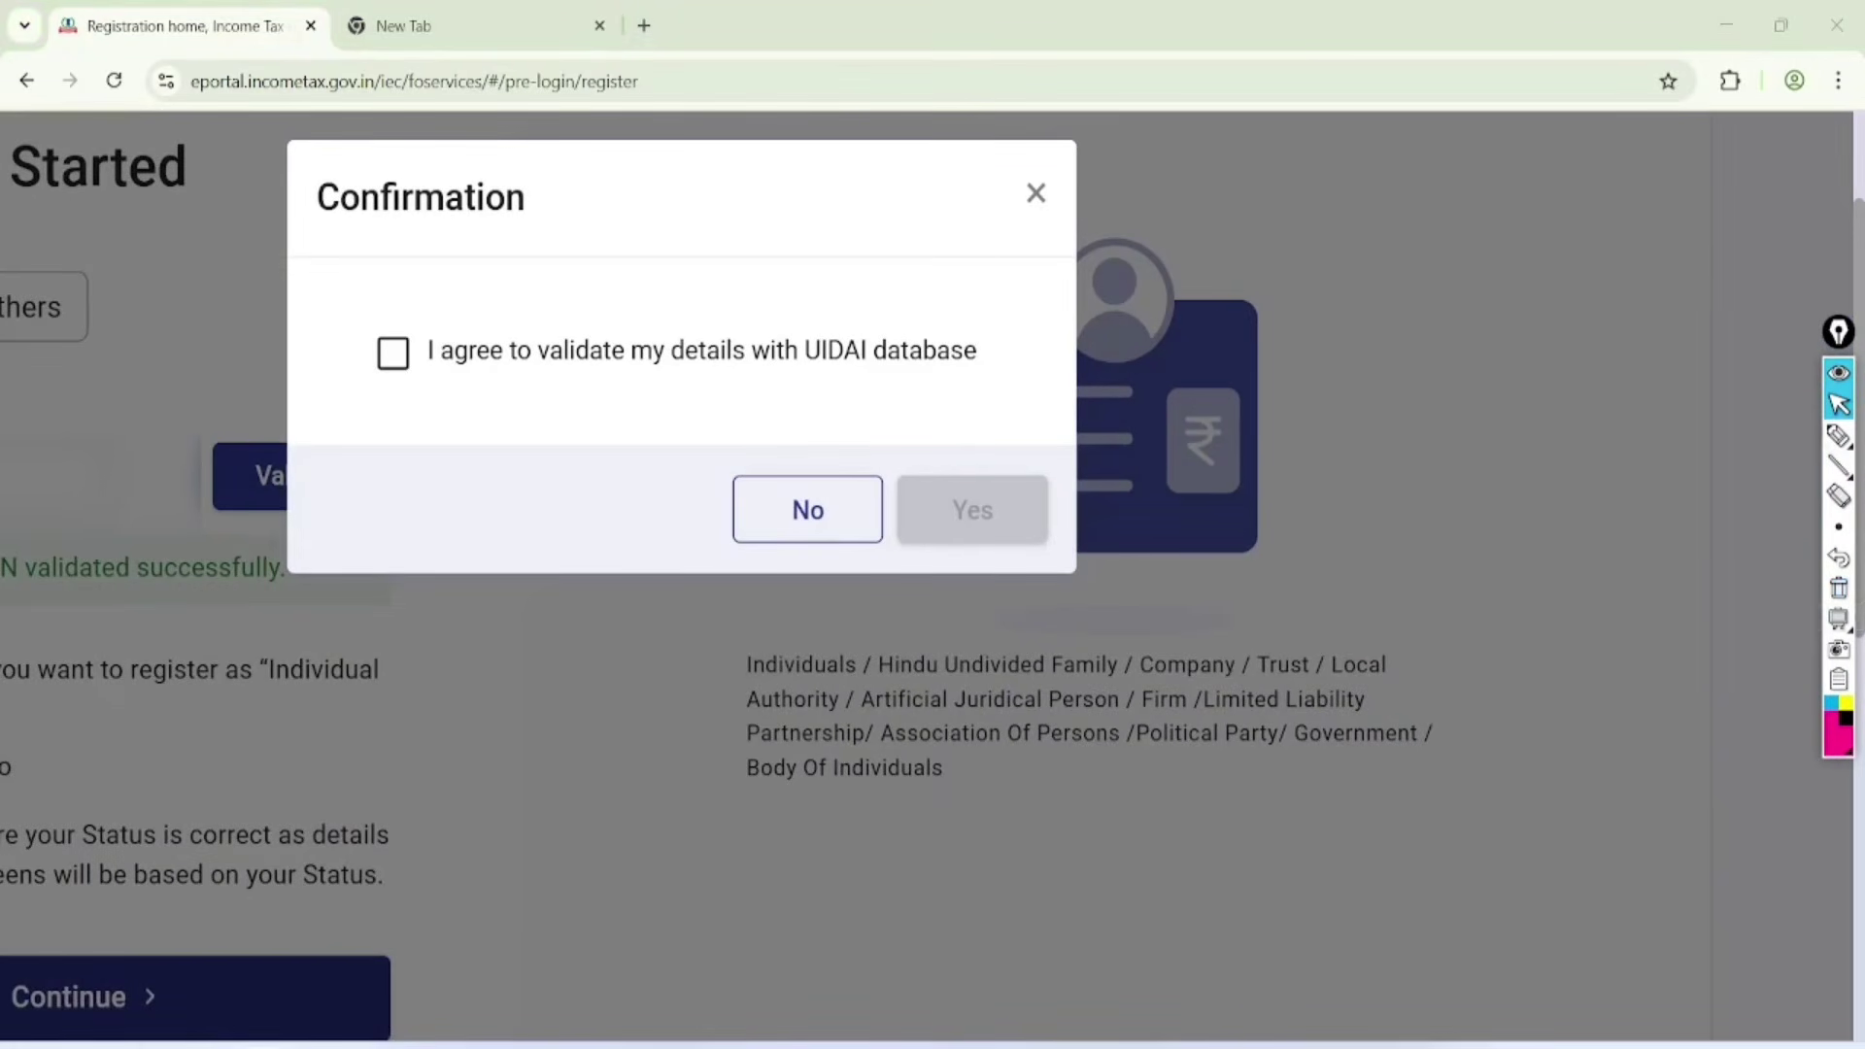
click(1839, 436)
mouse_move(1051, 285)
mouse_down()
mouse_move(754, 221)
mouse_move(492, 458)
mouse_move(991, 242)
mouse_up()
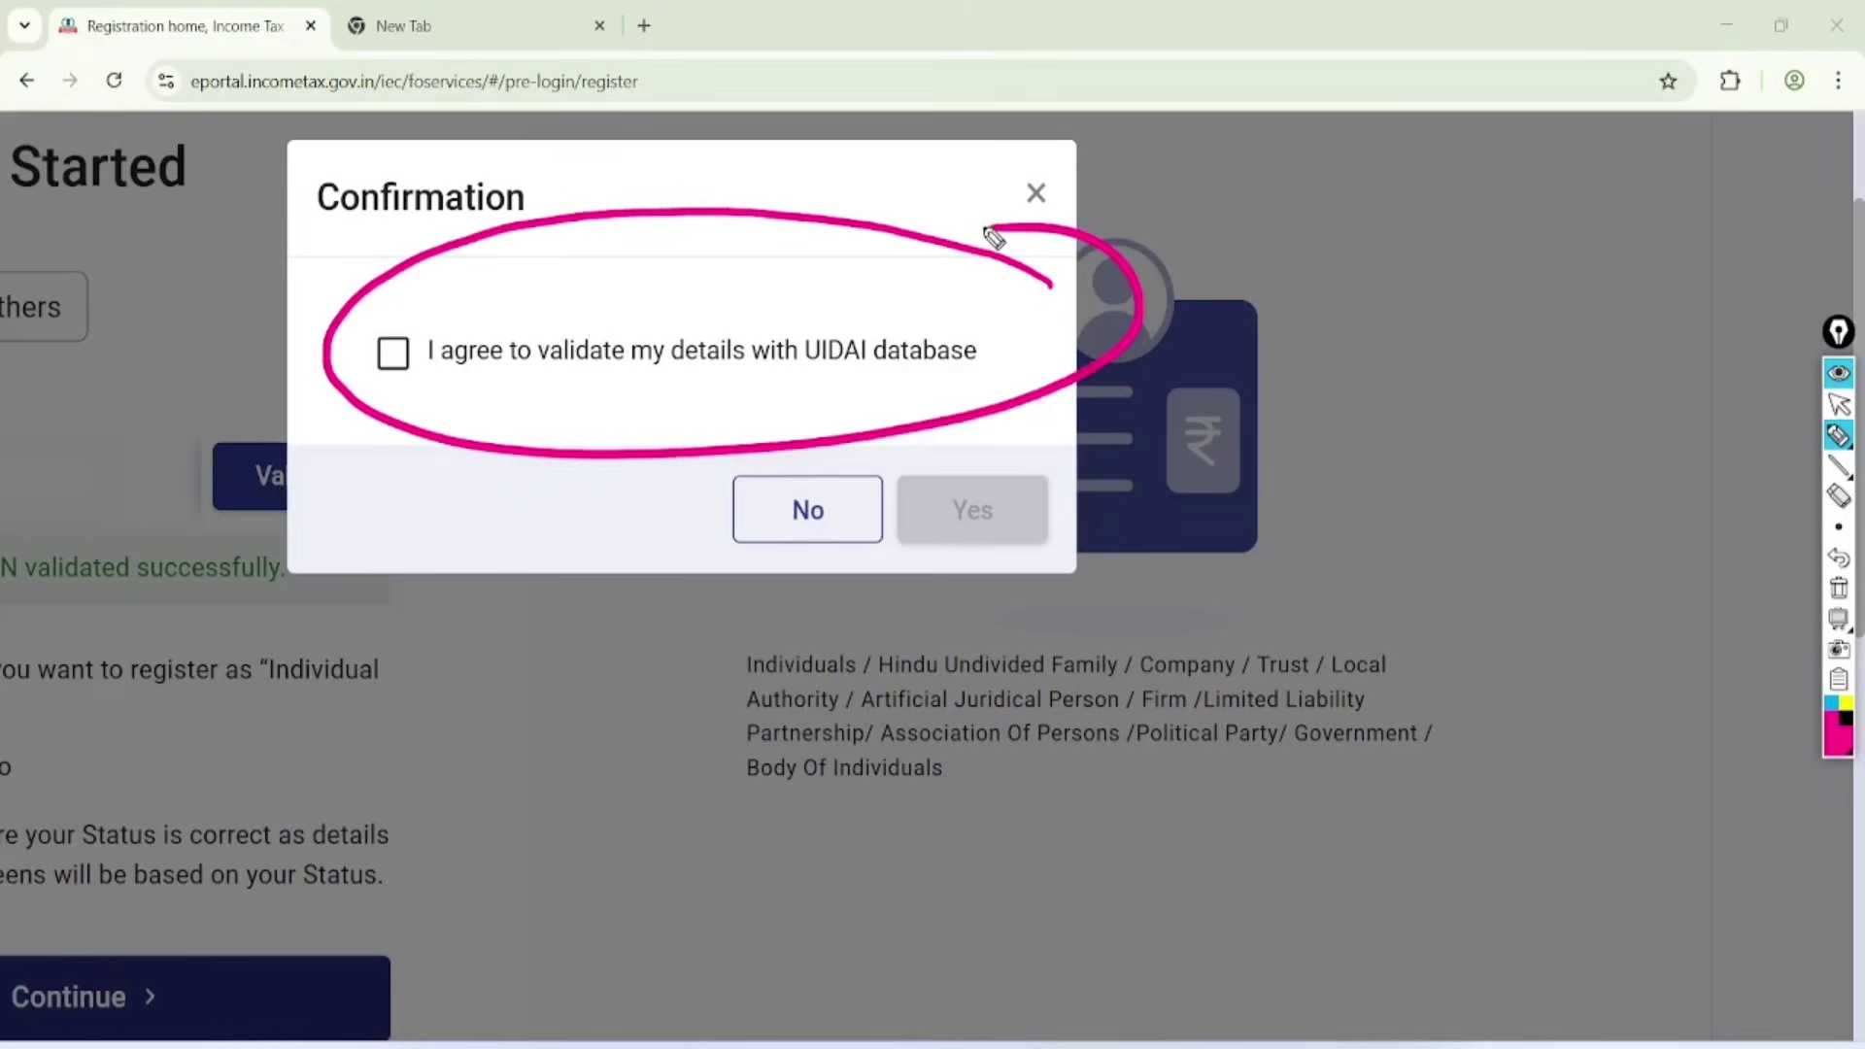
click(1838, 404)
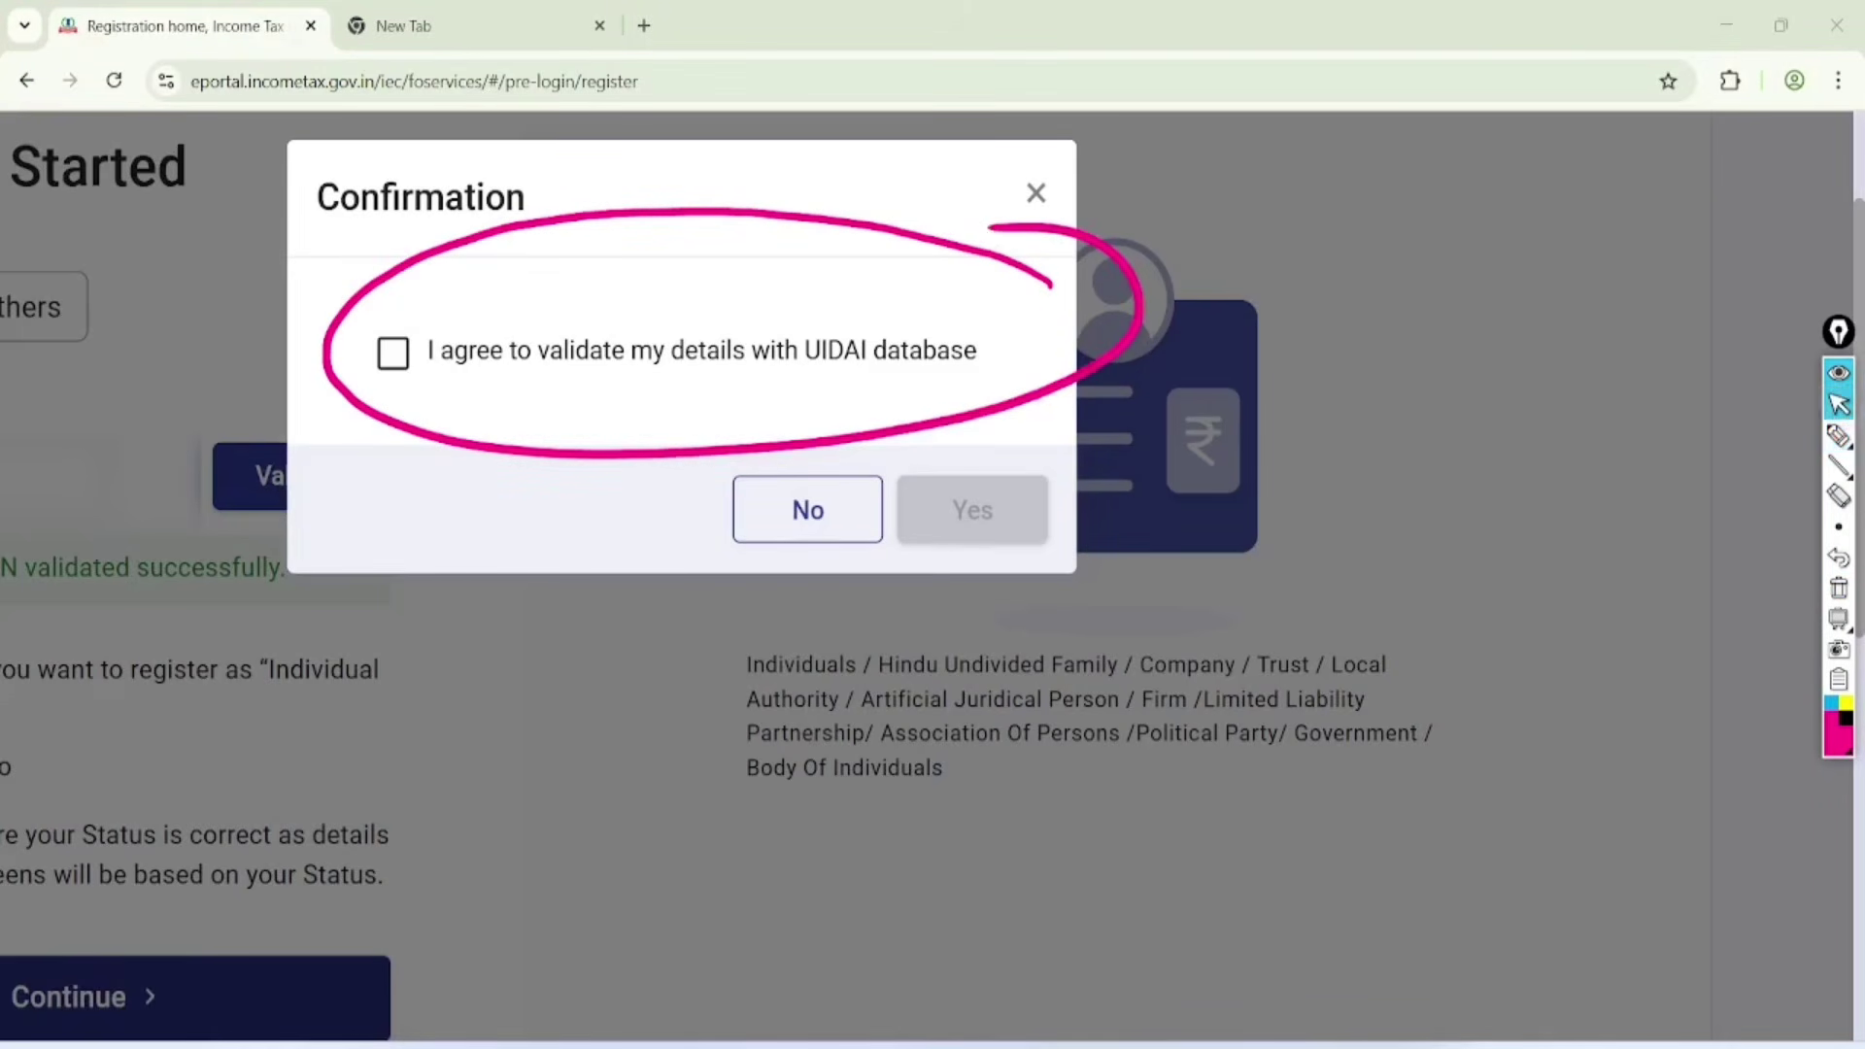
click(1838, 587)
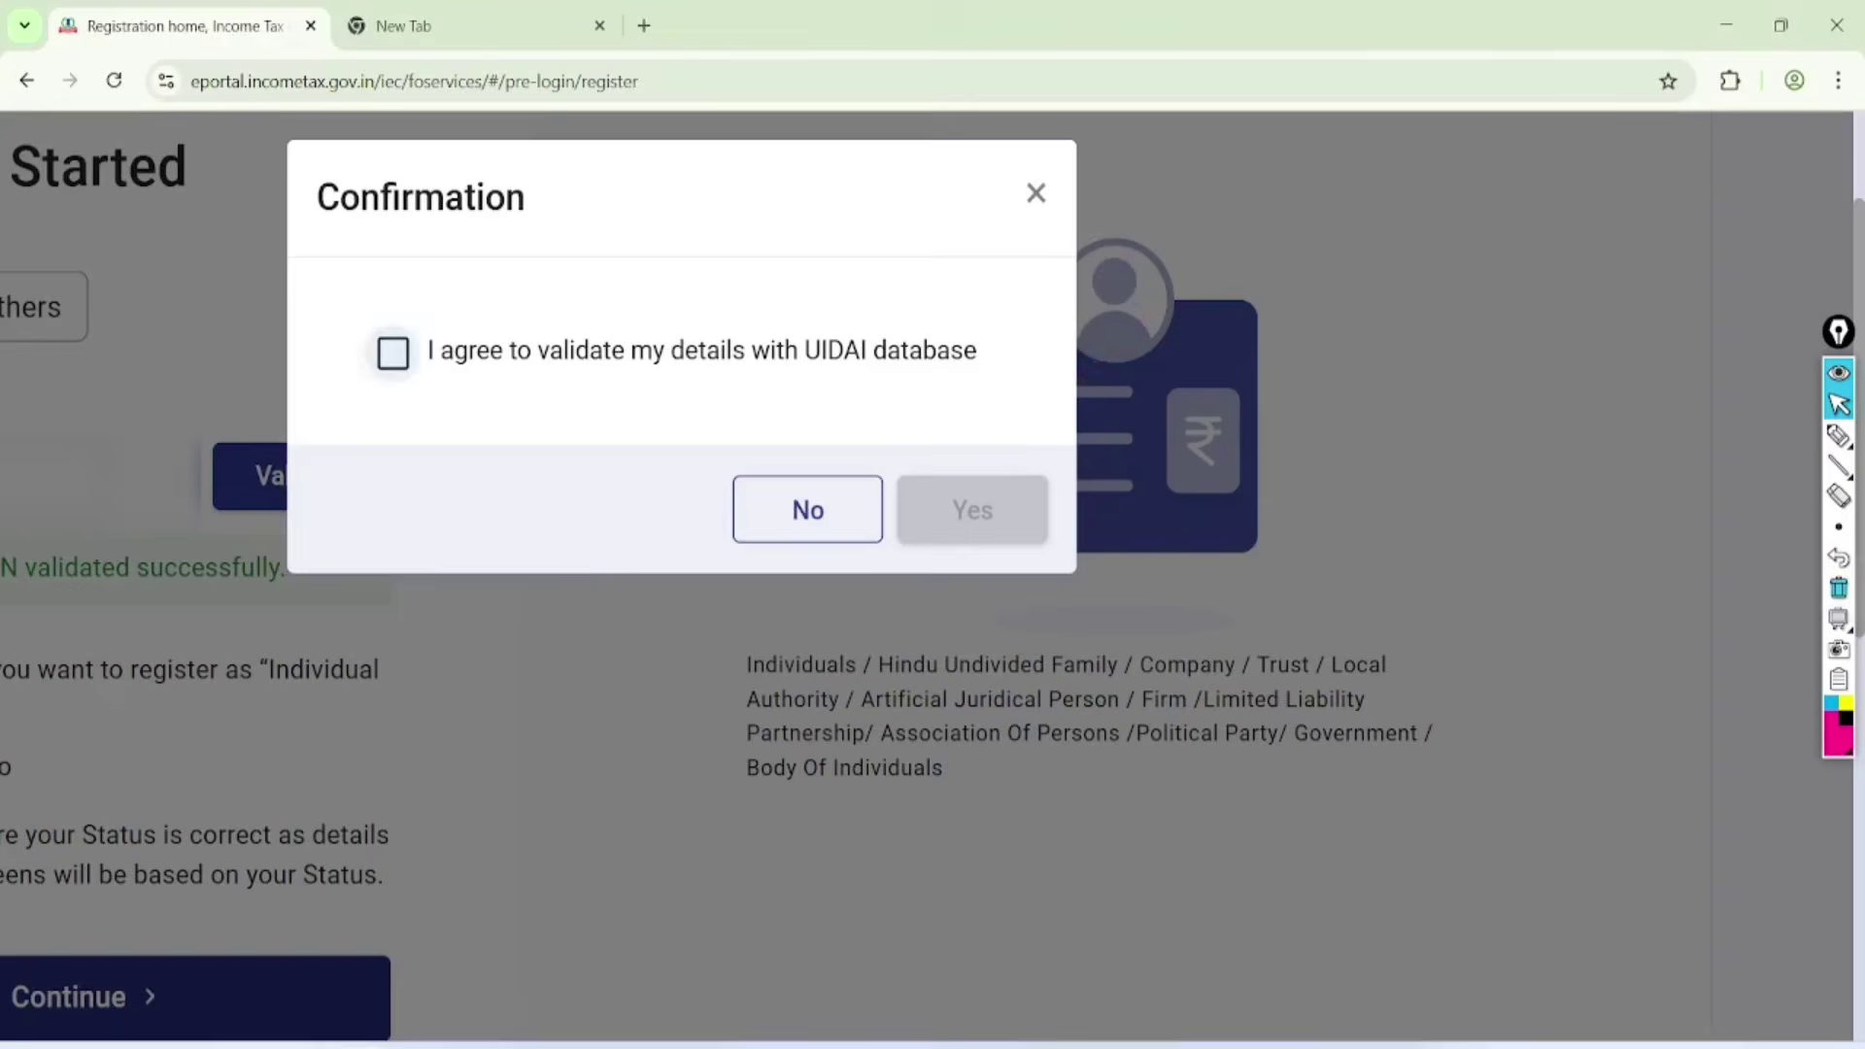
Agree to validate the details with the UIDAI database and confirm with Yes
click(393, 353)
click(988, 525)
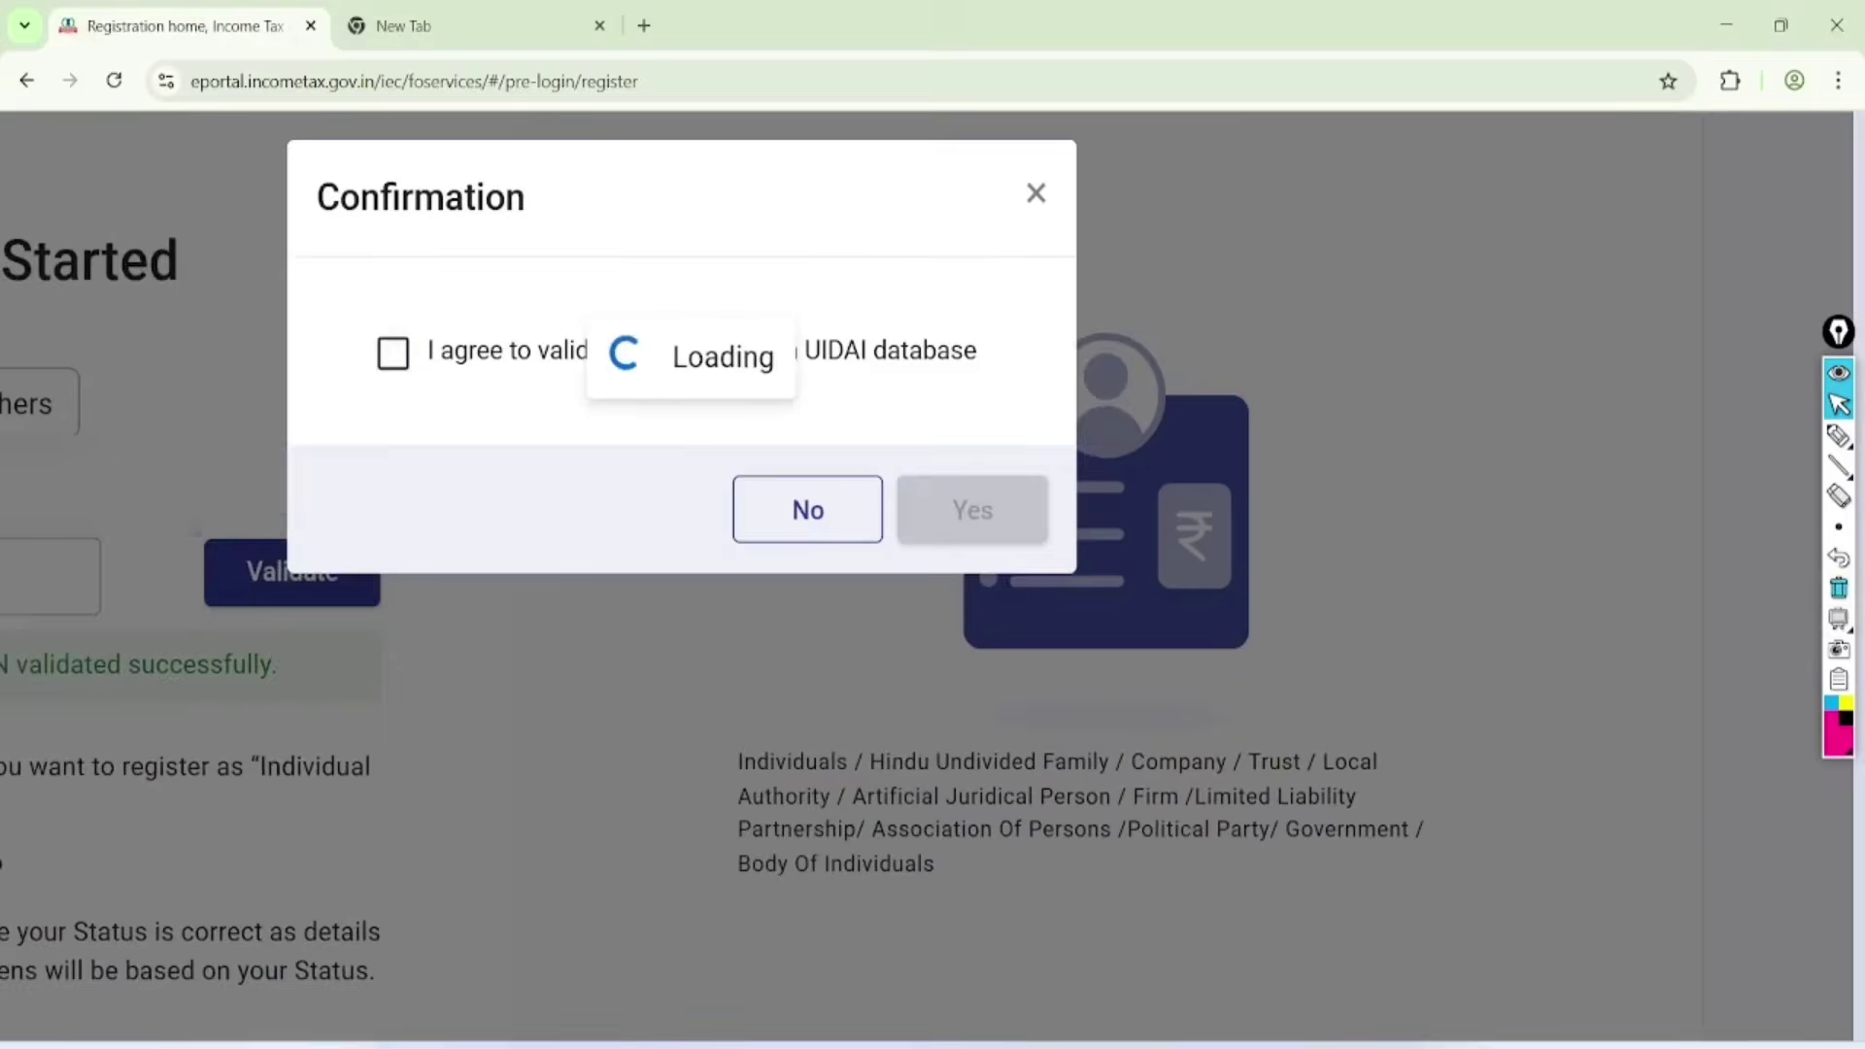
scroll(926, 575, down, 4)
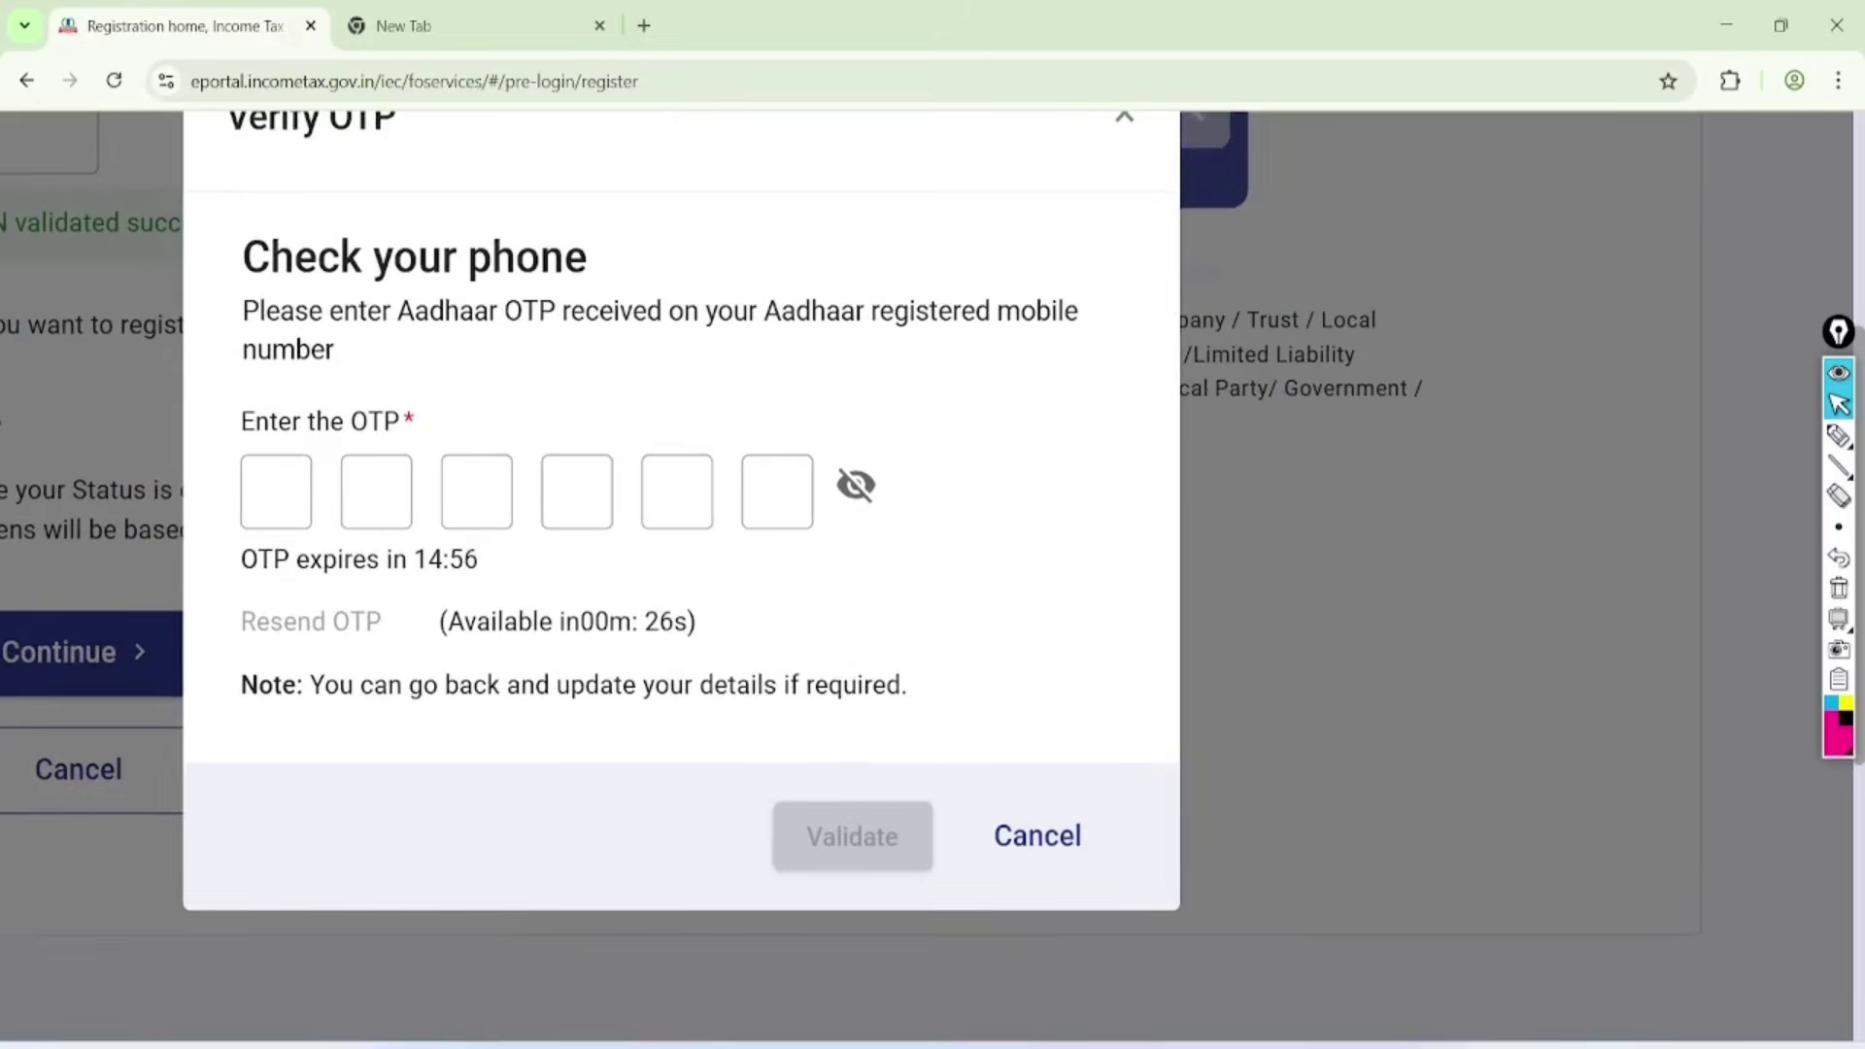
Underline the Aadhaar OTP instruction with the pen and handwrite a double-underlined "mobile" beside it
click(1837, 436)
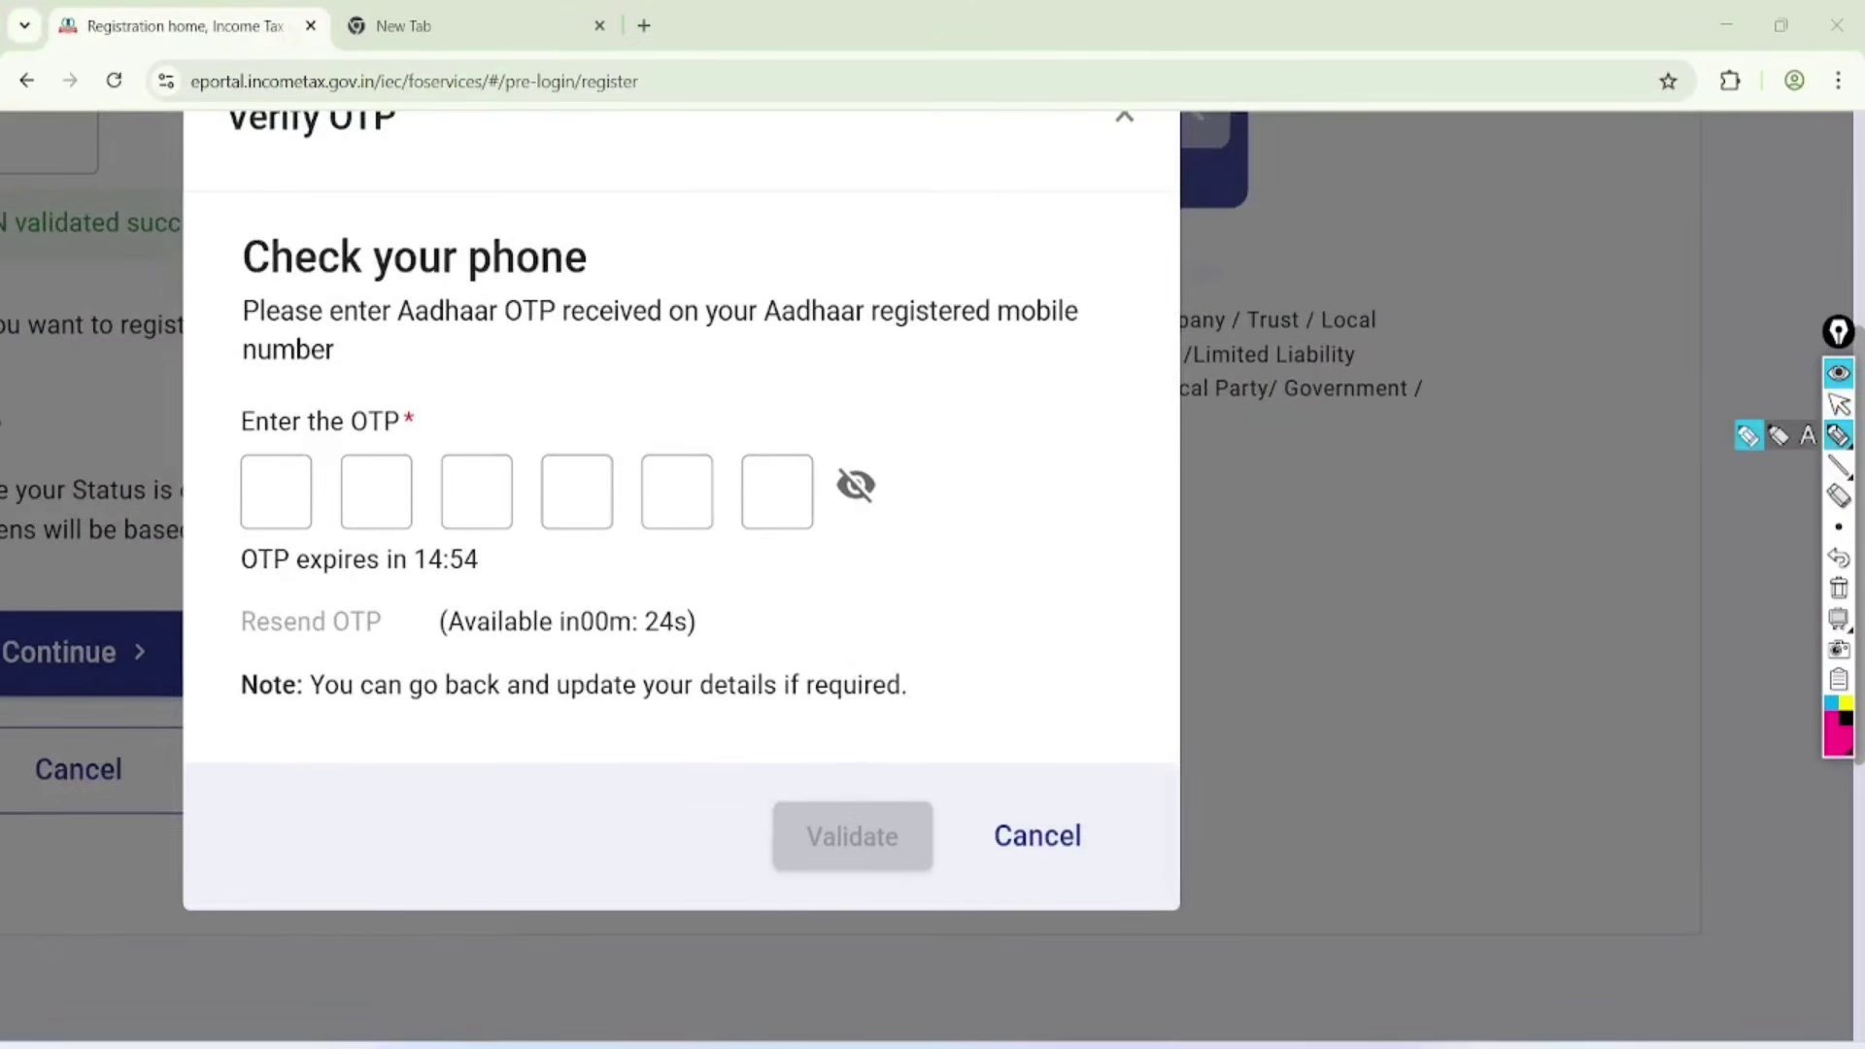
drag(381, 341, 1133, 325)
drag(218, 385, 432, 363)
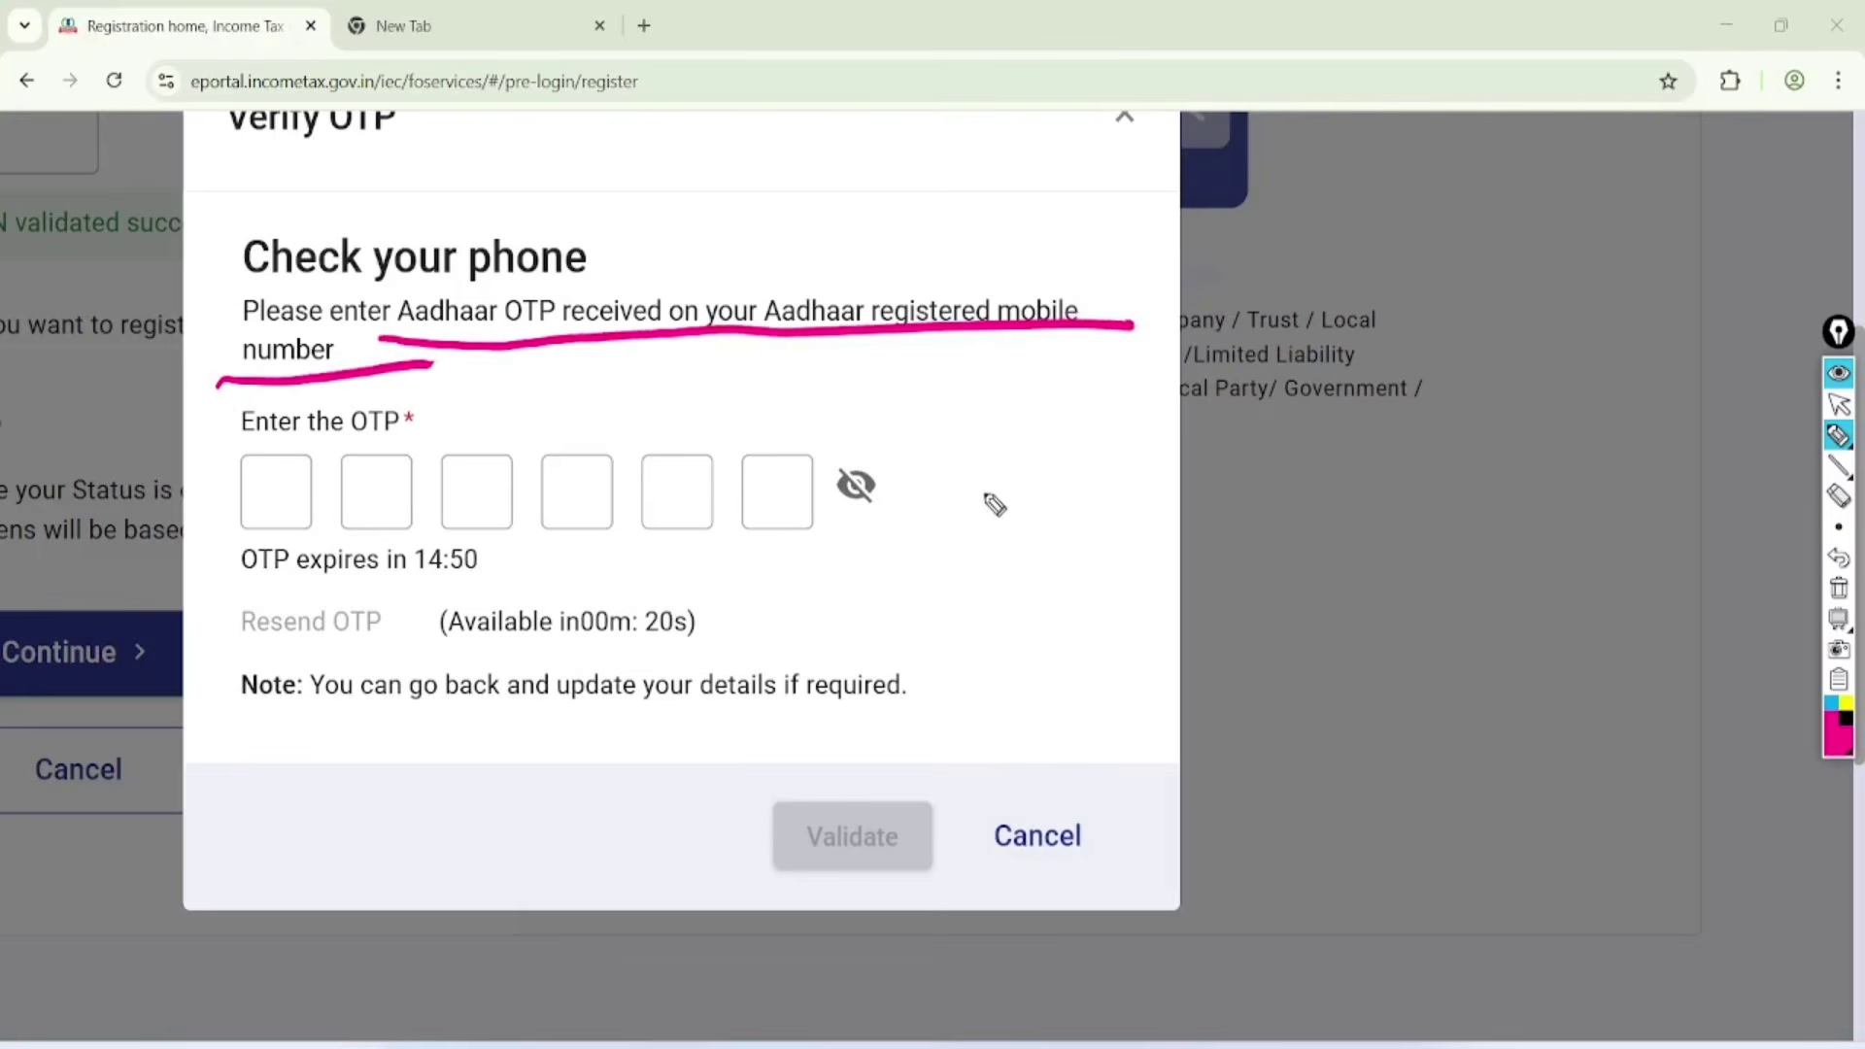
mouse_move(988, 474)
mouse_down()
mouse_move(1031, 451)
mouse_move(1101, 457)
mouse_move(1091, 439)
mouse_move(1159, 376)
mouse_move(1245, 361)
mouse_up()
drag(1062, 507, 1250, 417)
drag(1086, 530, 1243, 441)
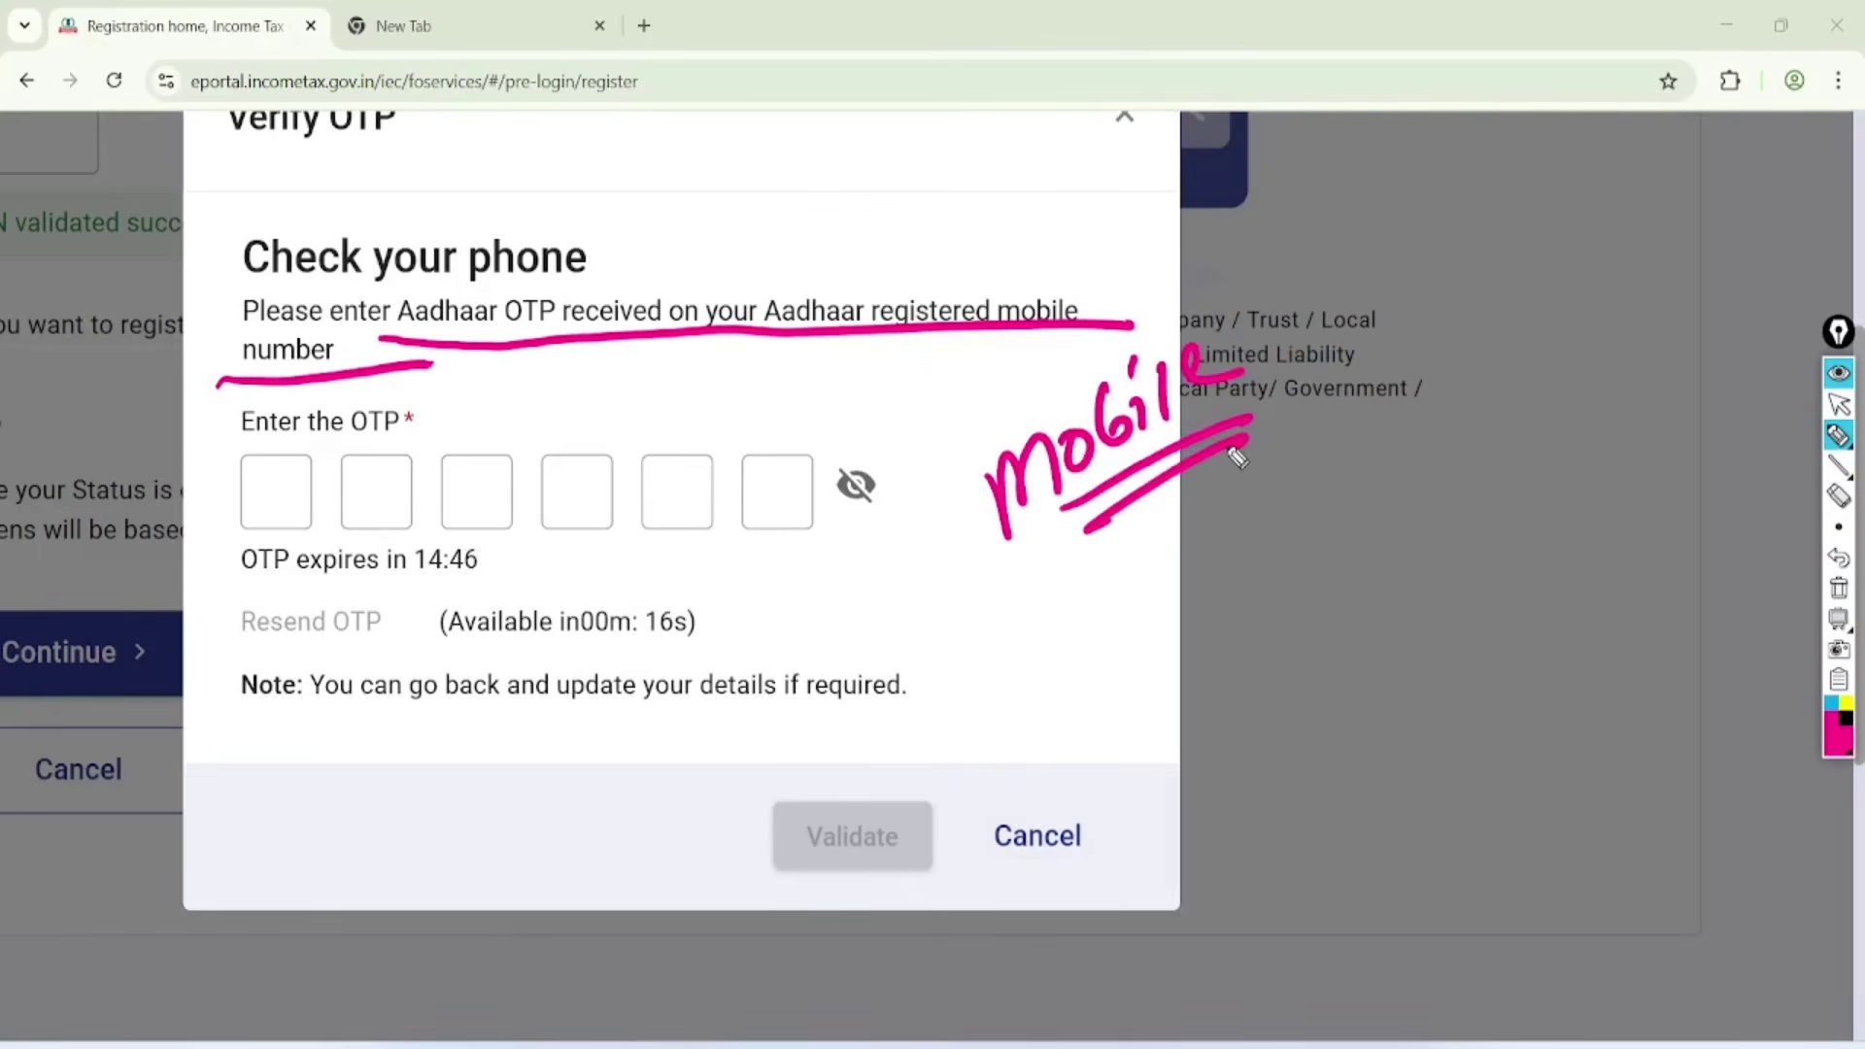
Circle the OTP entry area, tick its six boxes and circle Validate with the pen
mouse_move(867, 410)
mouse_down()
mouse_move(512, 393)
mouse_move(195, 529)
mouse_move(862, 551)
mouse_move(760, 394)
mouse_up()
mouse_move(252, 475)
mouse_down()
mouse_move(336, 448)
mouse_move(859, 461)
mouse_up()
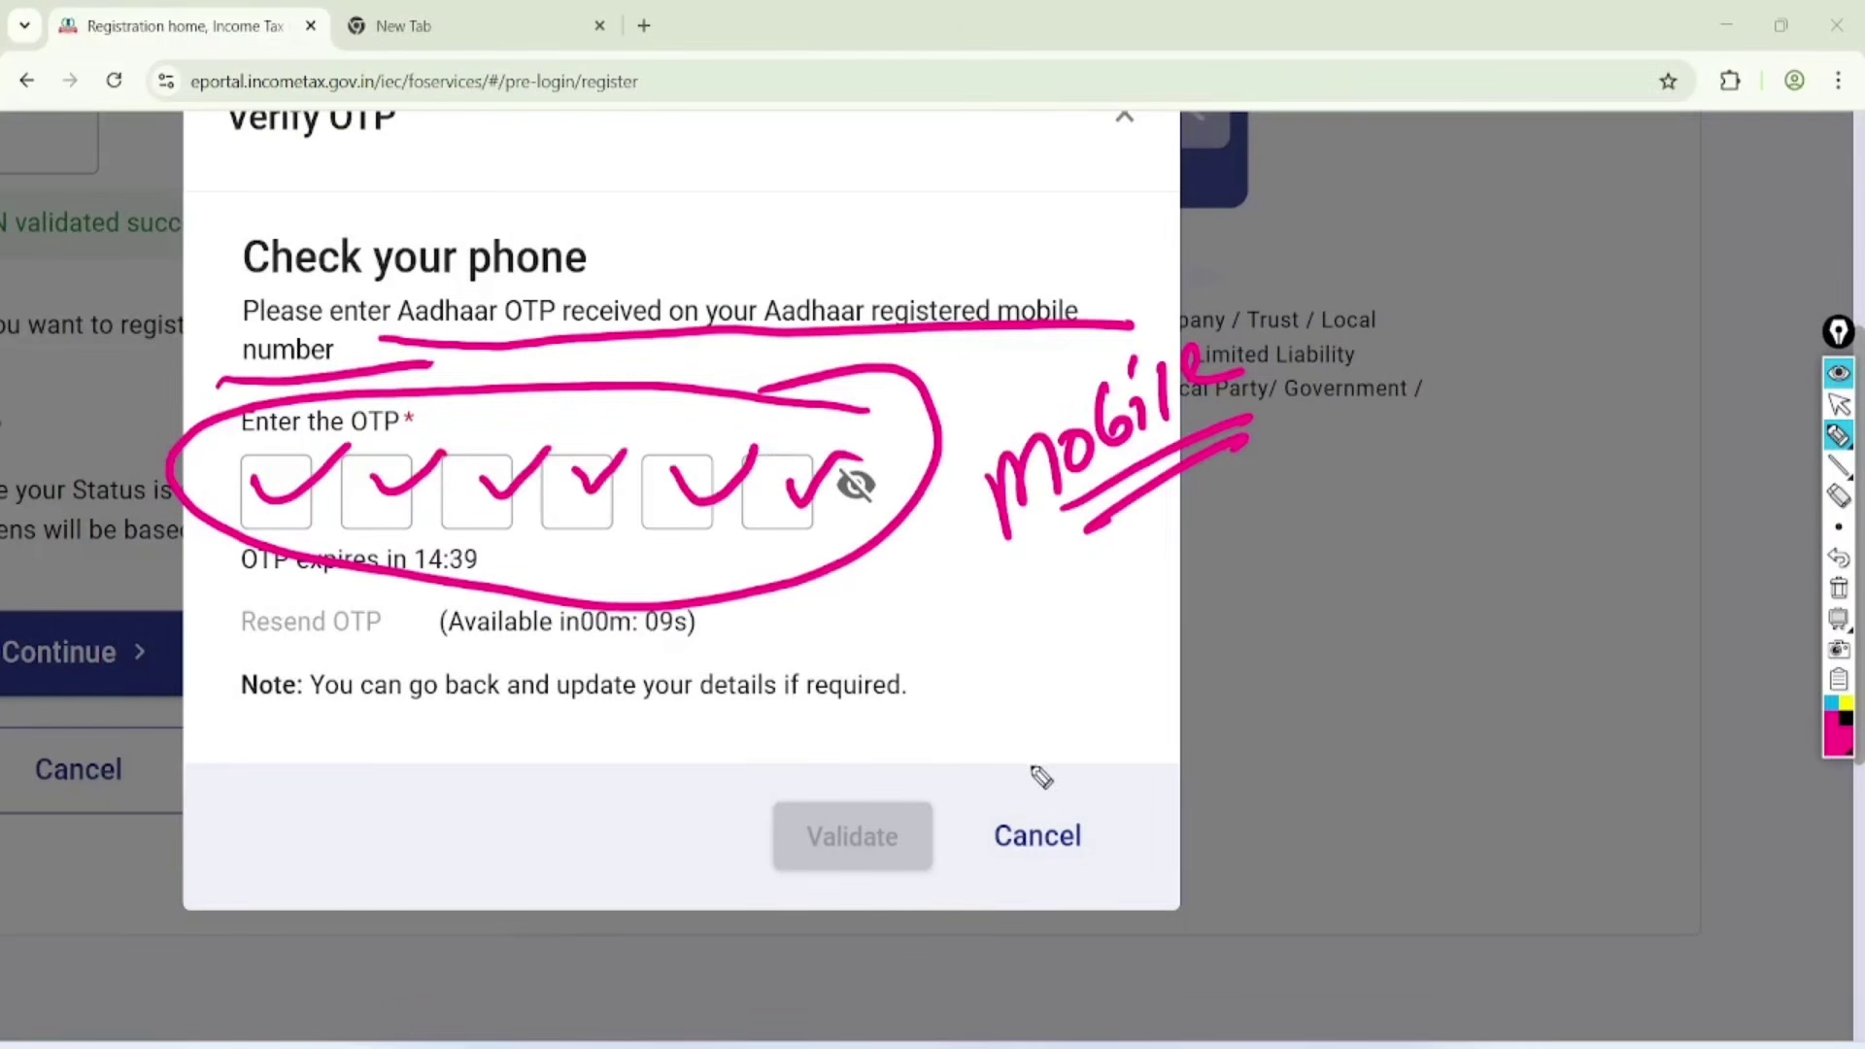
mouse_move(979, 722)
mouse_down()
mouse_move(721, 772)
mouse_move(903, 654)
mouse_up()
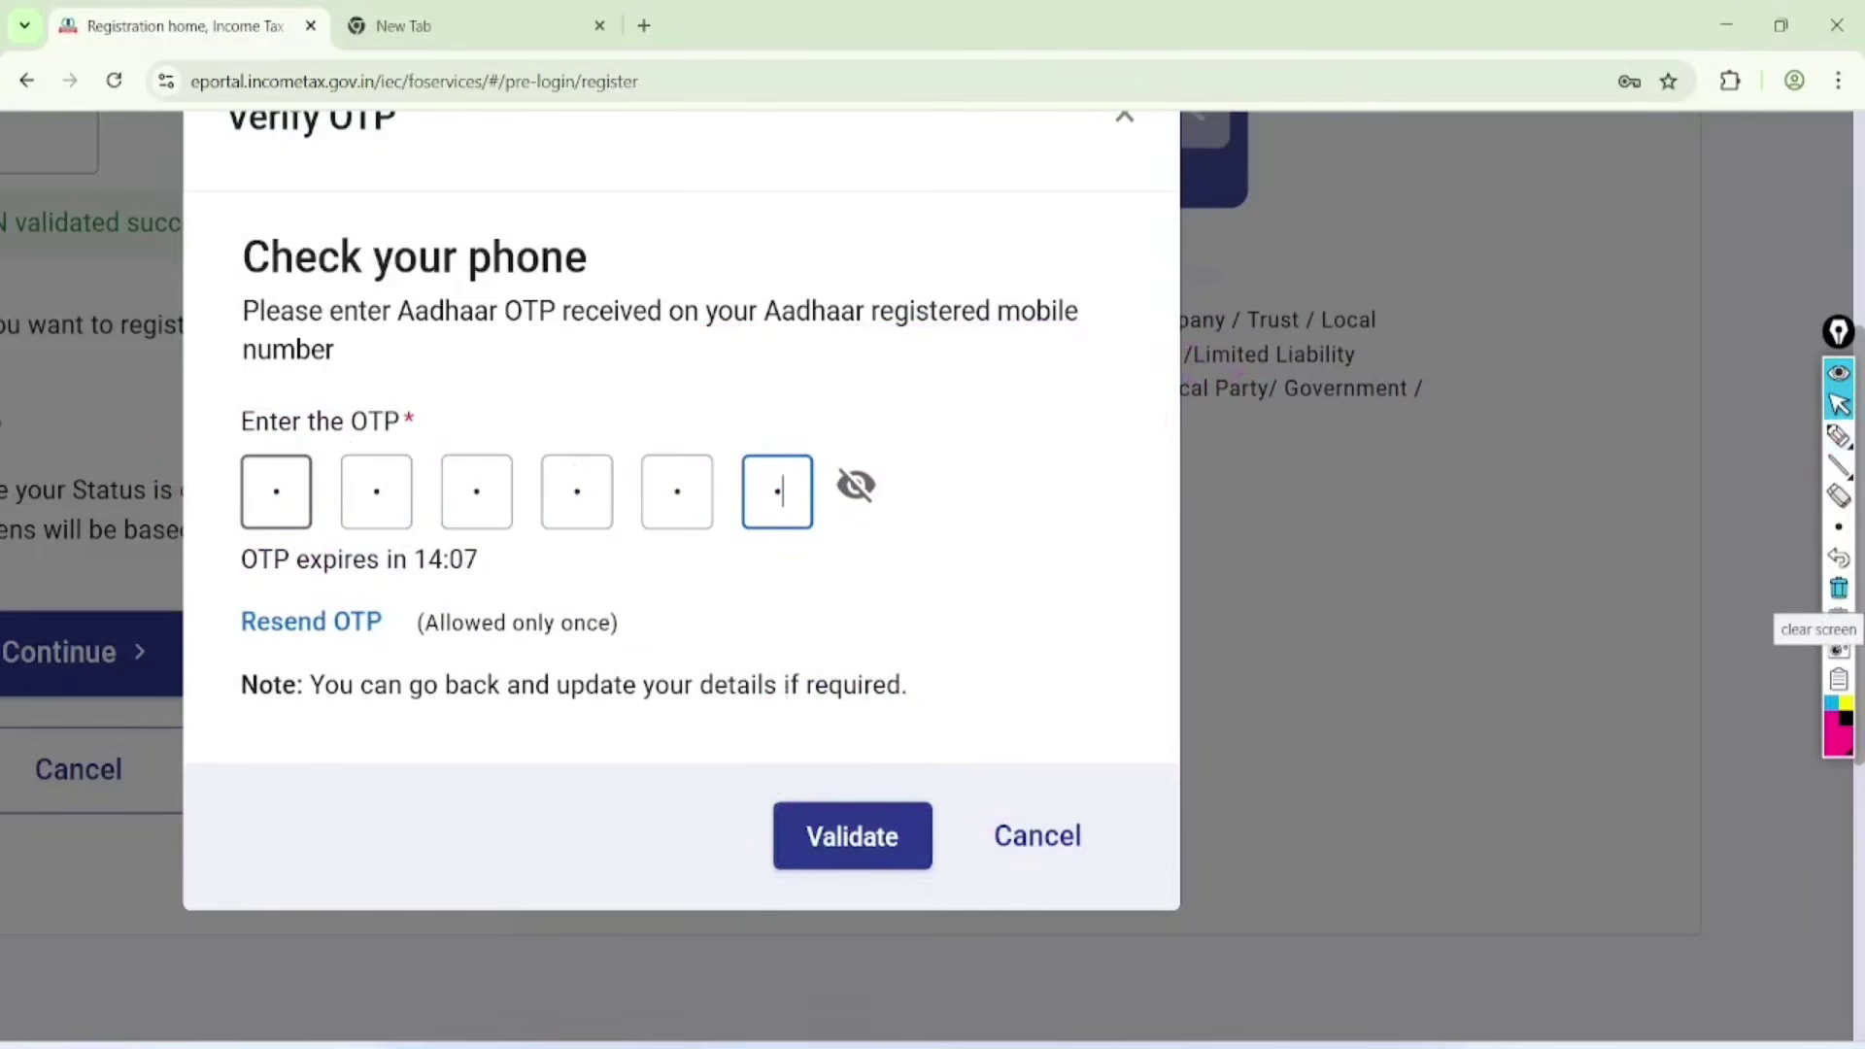
Enter the Aadhaar OTP and validate it to reach the Fill Details stage
click(853, 835)
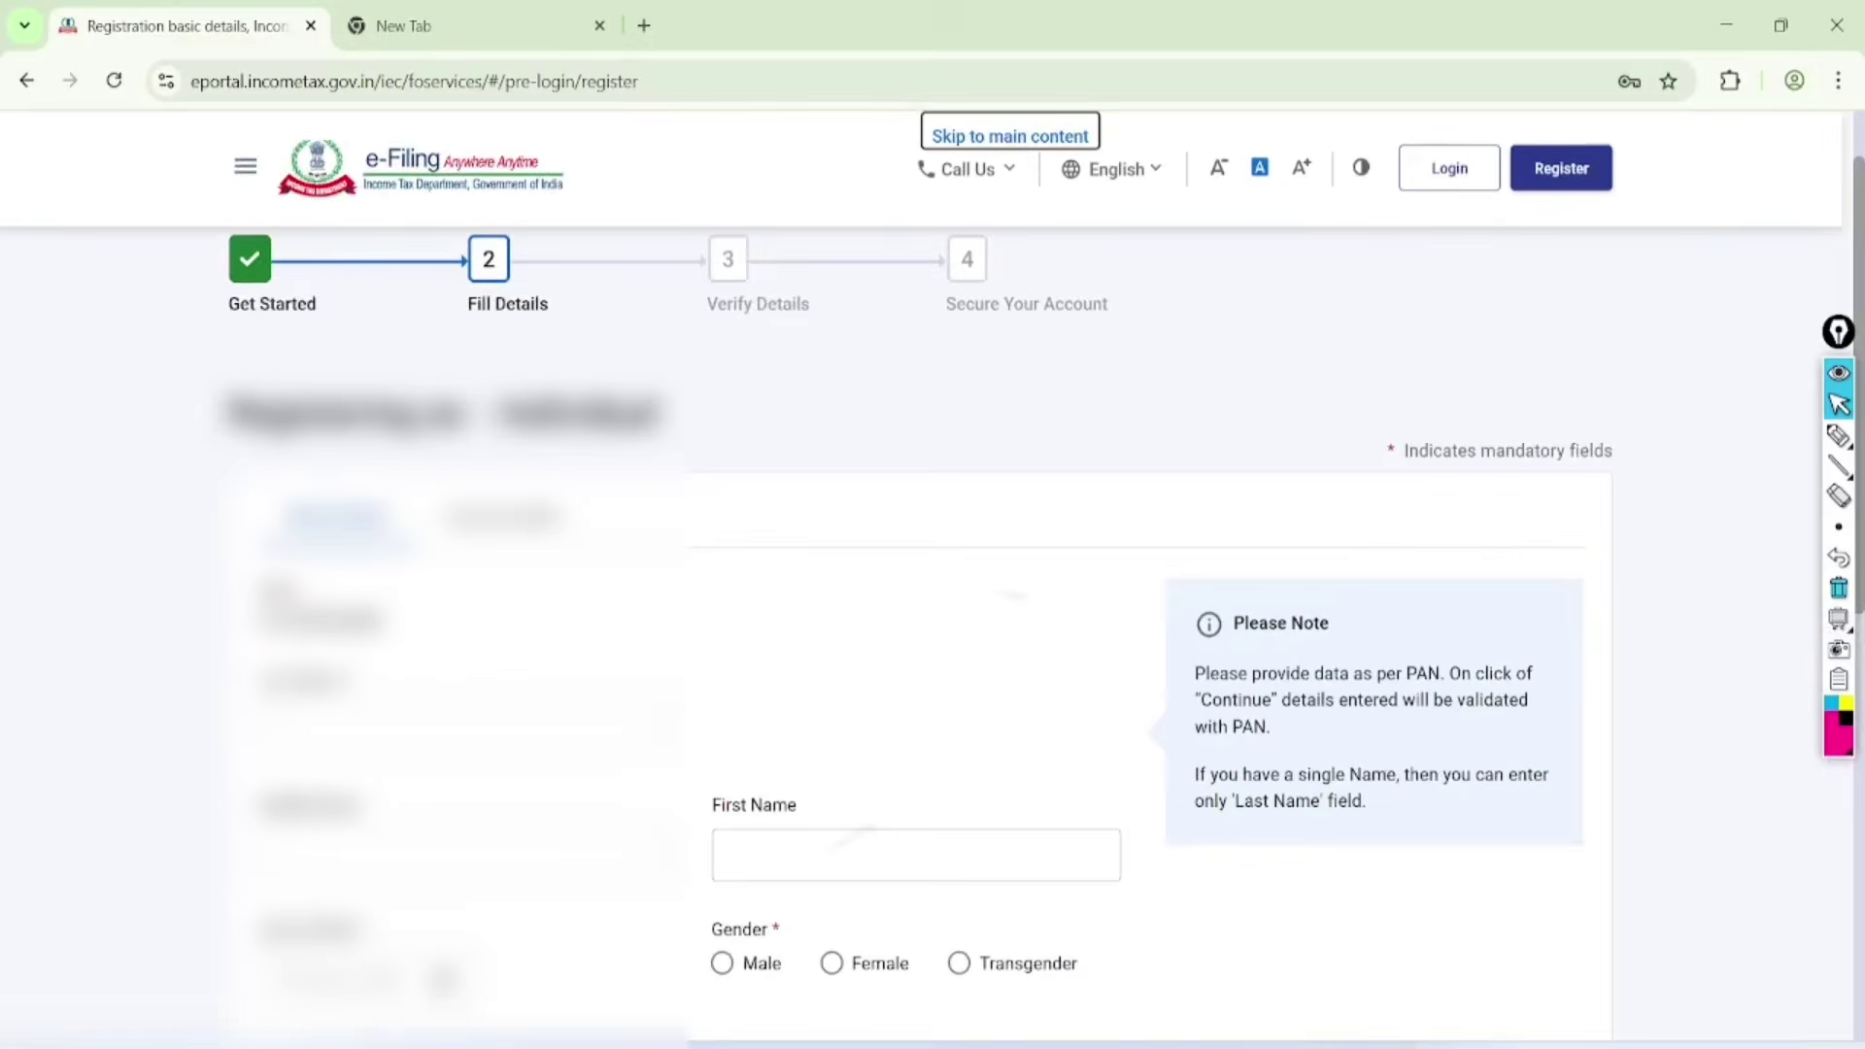
scroll(897, 699, down, 2)
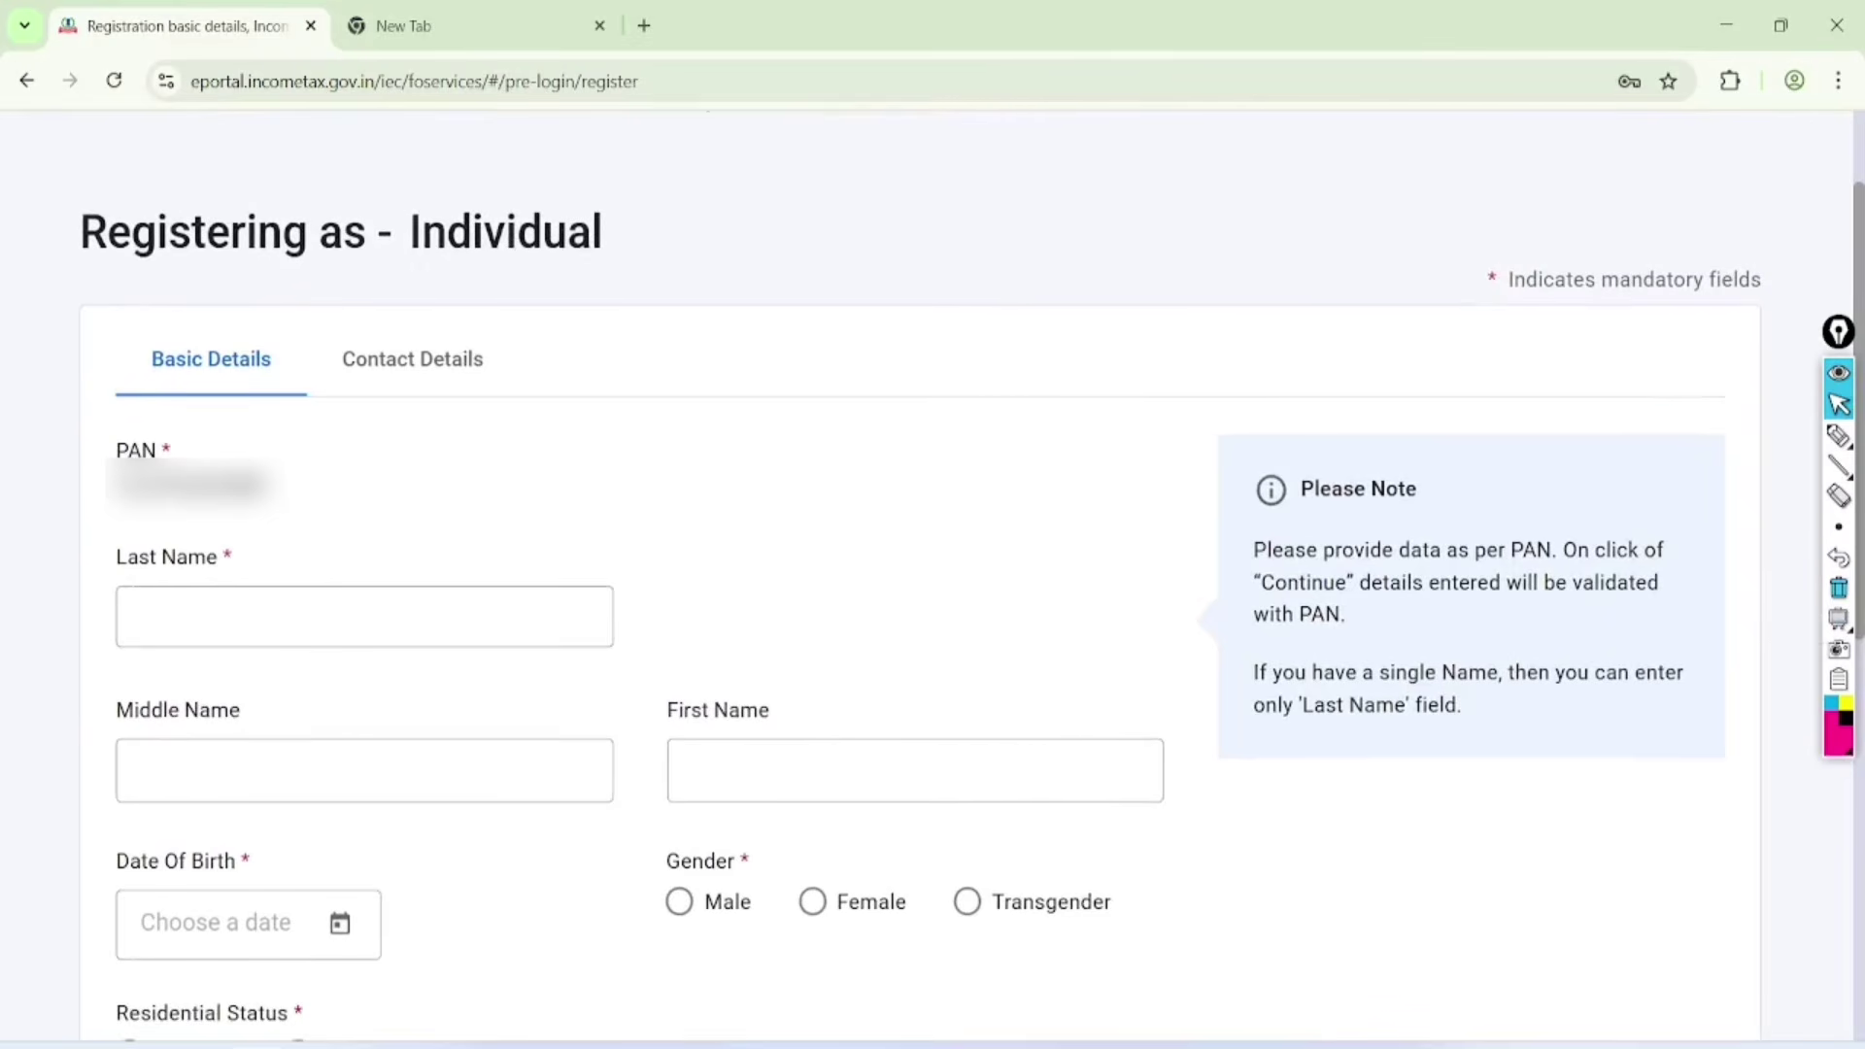
Circle the Registering as Individual heading, Basic Details, Contact Details and PAN with the pen, and tick the Last Name field
click(1838, 436)
mouse_move(704, 174)
mouse_down()
mouse_move(609, 134)
mouse_move(73, 207)
mouse_move(748, 136)
mouse_move(589, 134)
mouse_up()
mouse_move(276, 313)
mouse_down()
mouse_move(158, 300)
mouse_move(287, 404)
mouse_move(209, 309)
mouse_up()
mouse_move(492, 309)
mouse_down()
mouse_move(375, 309)
mouse_move(512, 420)
mouse_move(449, 284)
mouse_up()
mouse_move(238, 439)
mouse_down()
mouse_move(116, 400)
mouse_move(216, 522)
mouse_move(195, 415)
mouse_up()
mouse_move(275, 589)
mouse_down()
mouse_move(446, 545)
mouse_move(521, 490)
mouse_up()
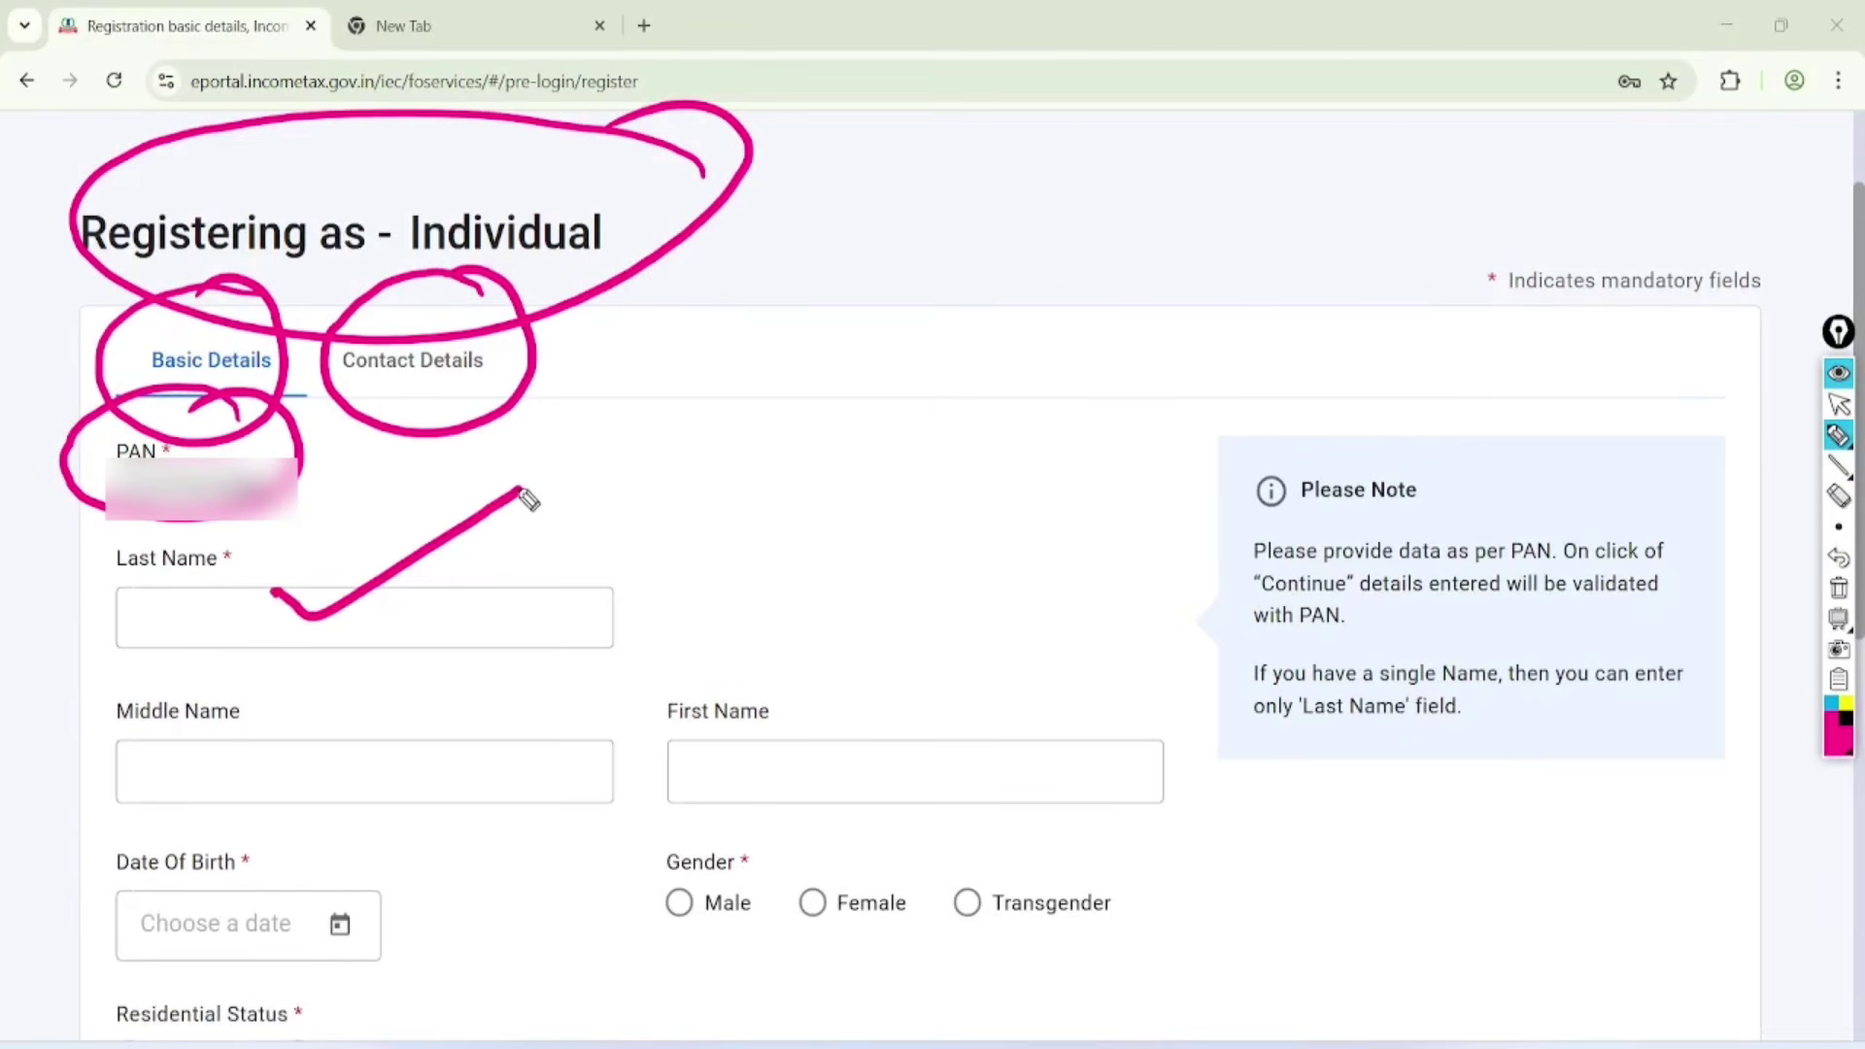
Tick the Middle Name and First Name fields, circle all three name labels with the pen, and clear the annotations
drag(311, 735, 493, 682)
mouse_move(788, 759)
mouse_down()
mouse_move(802, 782)
mouse_move(991, 688)
mouse_up()
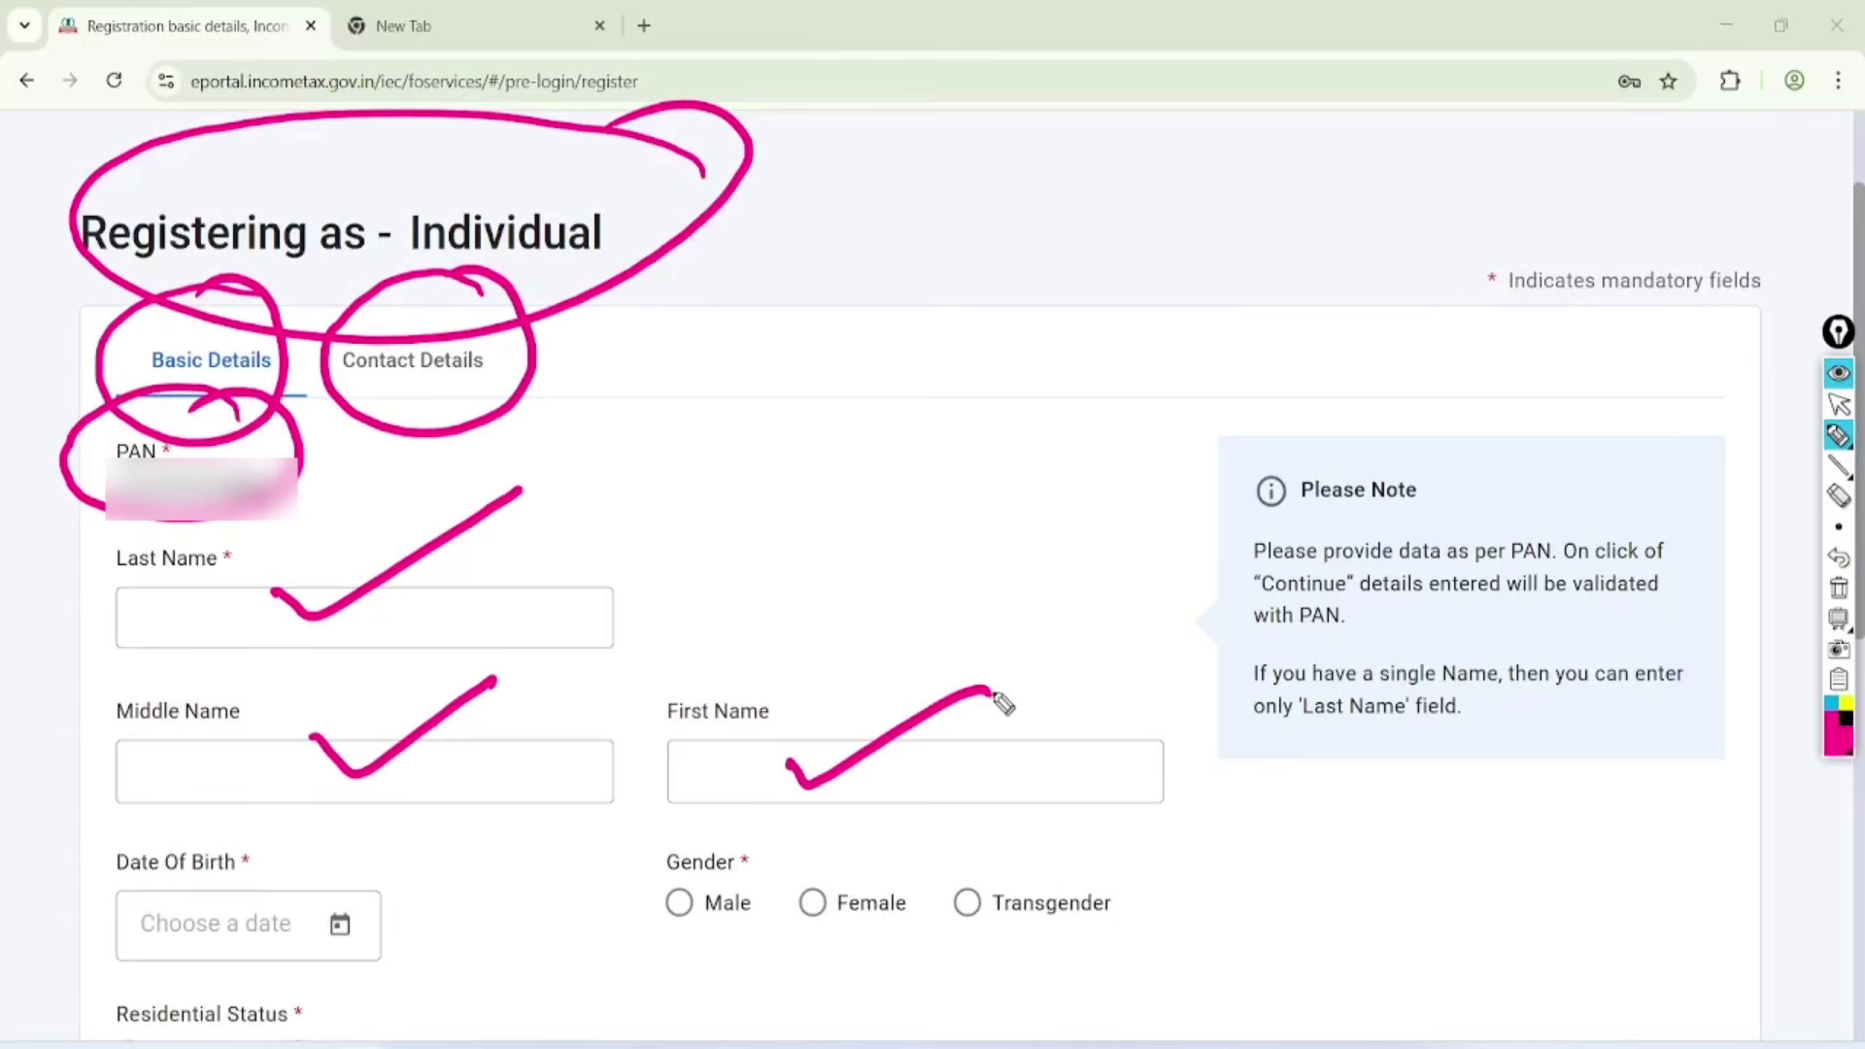
mouse_move(787, 649)
mouse_down()
mouse_move(762, 645)
mouse_move(820, 749)
mouse_move(749, 645)
mouse_up()
mouse_move(222, 679)
mouse_down()
mouse_move(110, 675)
mouse_move(242, 666)
mouse_move(222, 658)
mouse_up()
mouse_move(255, 505)
mouse_down()
mouse_move(175, 471)
mouse_move(291, 553)
mouse_move(223, 464)
mouse_up()
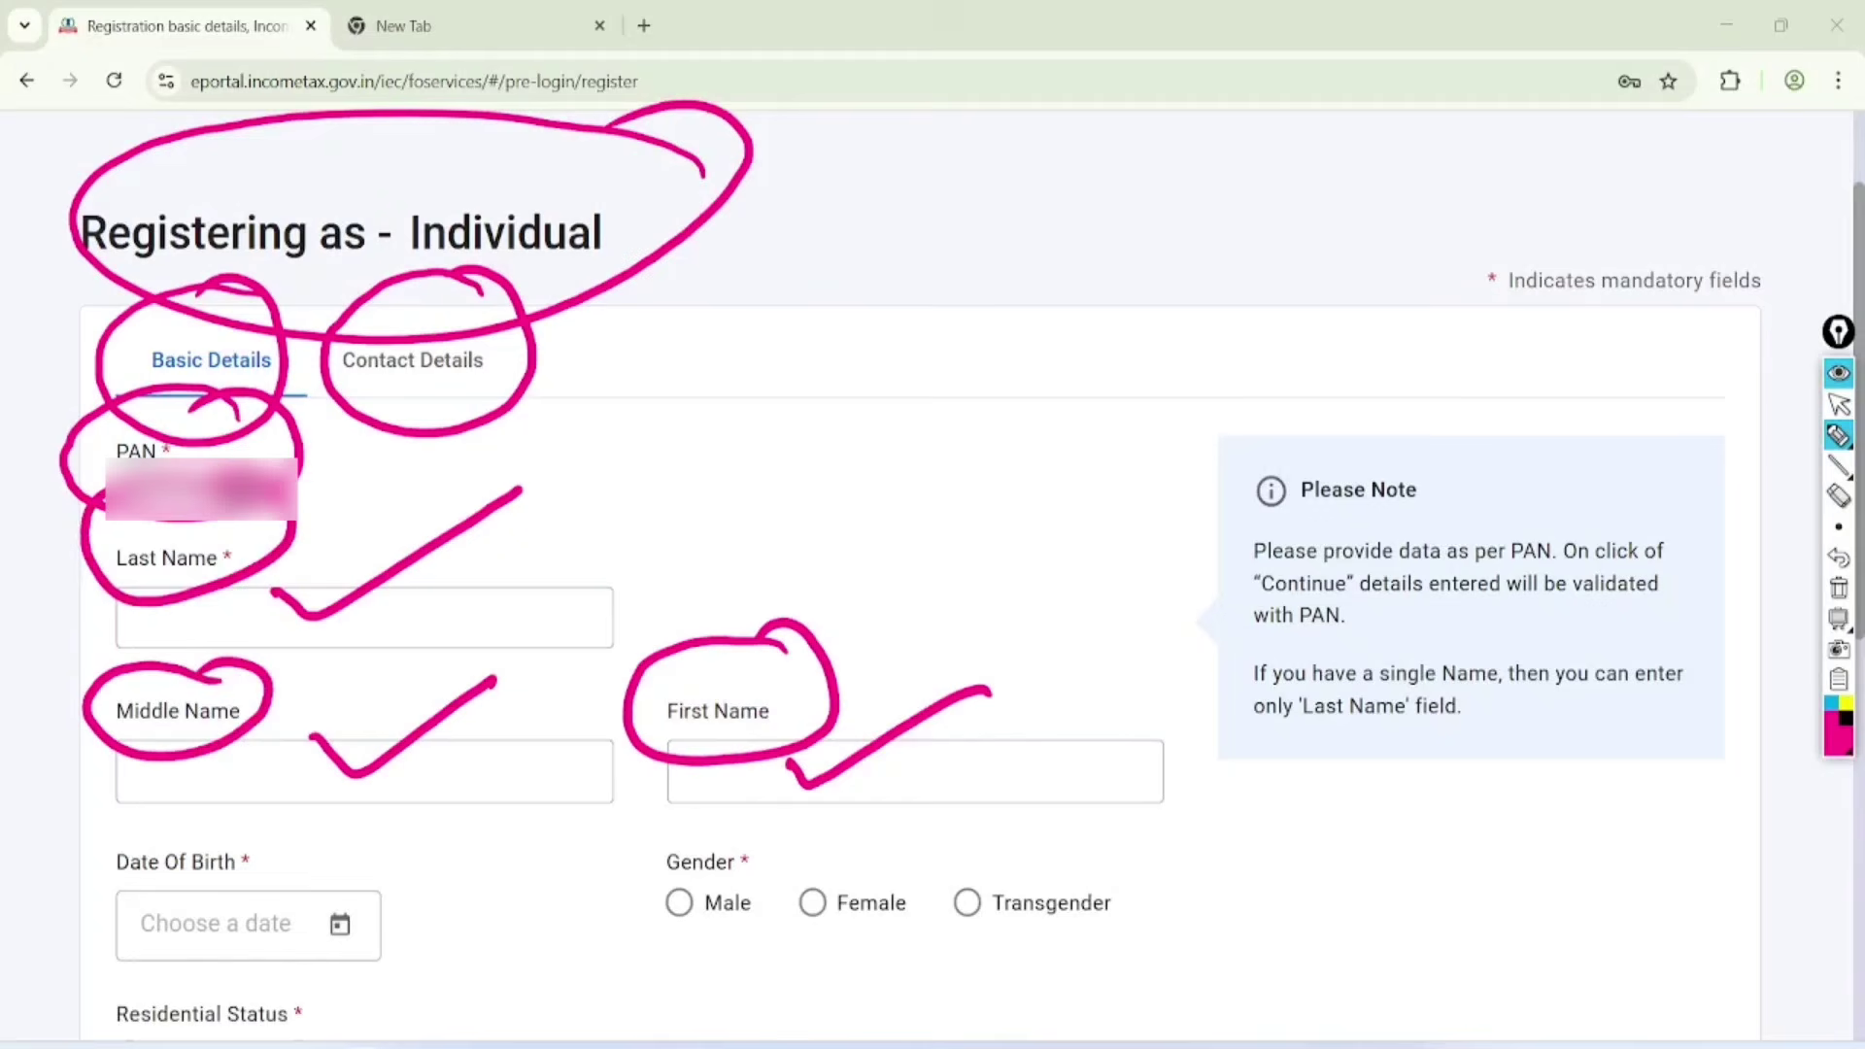
click(1839, 587)
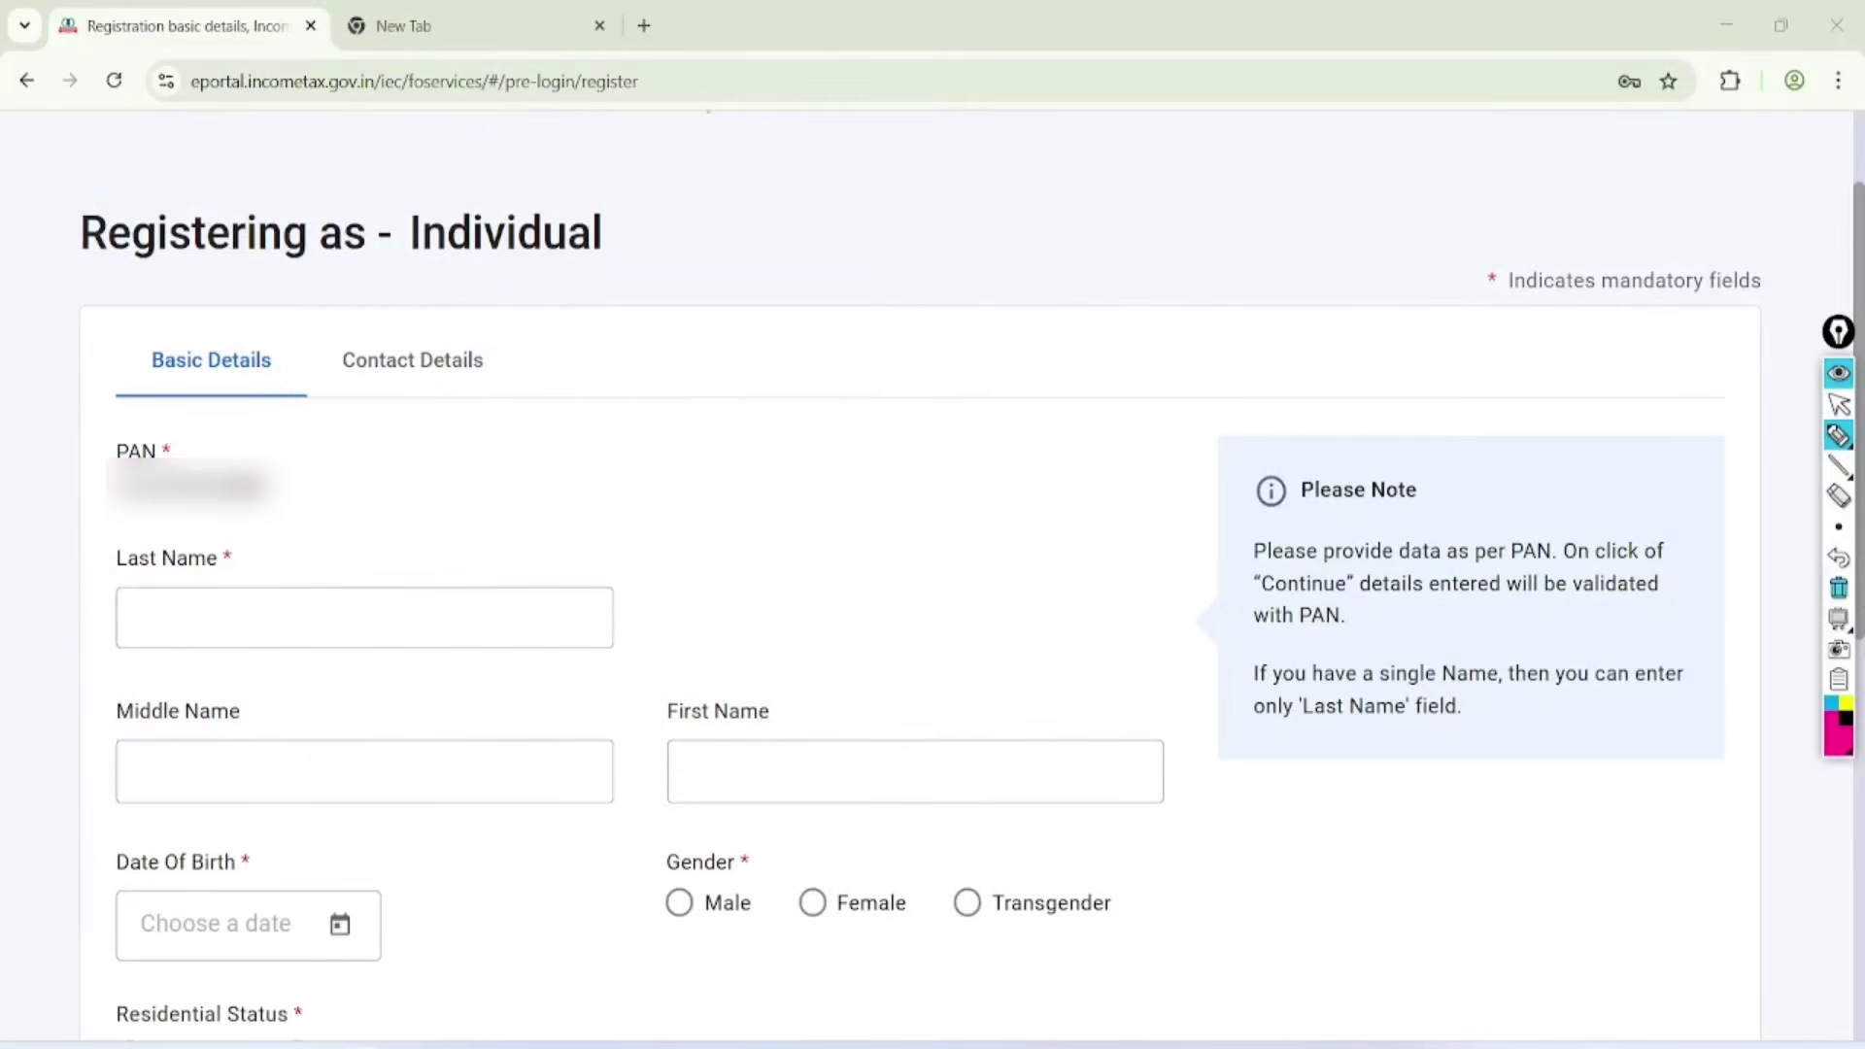
Circle the Last Name field with the pen and cross out the Middle Name and First Name fields
click(1838, 404)
scroll(932, 572, right, 1)
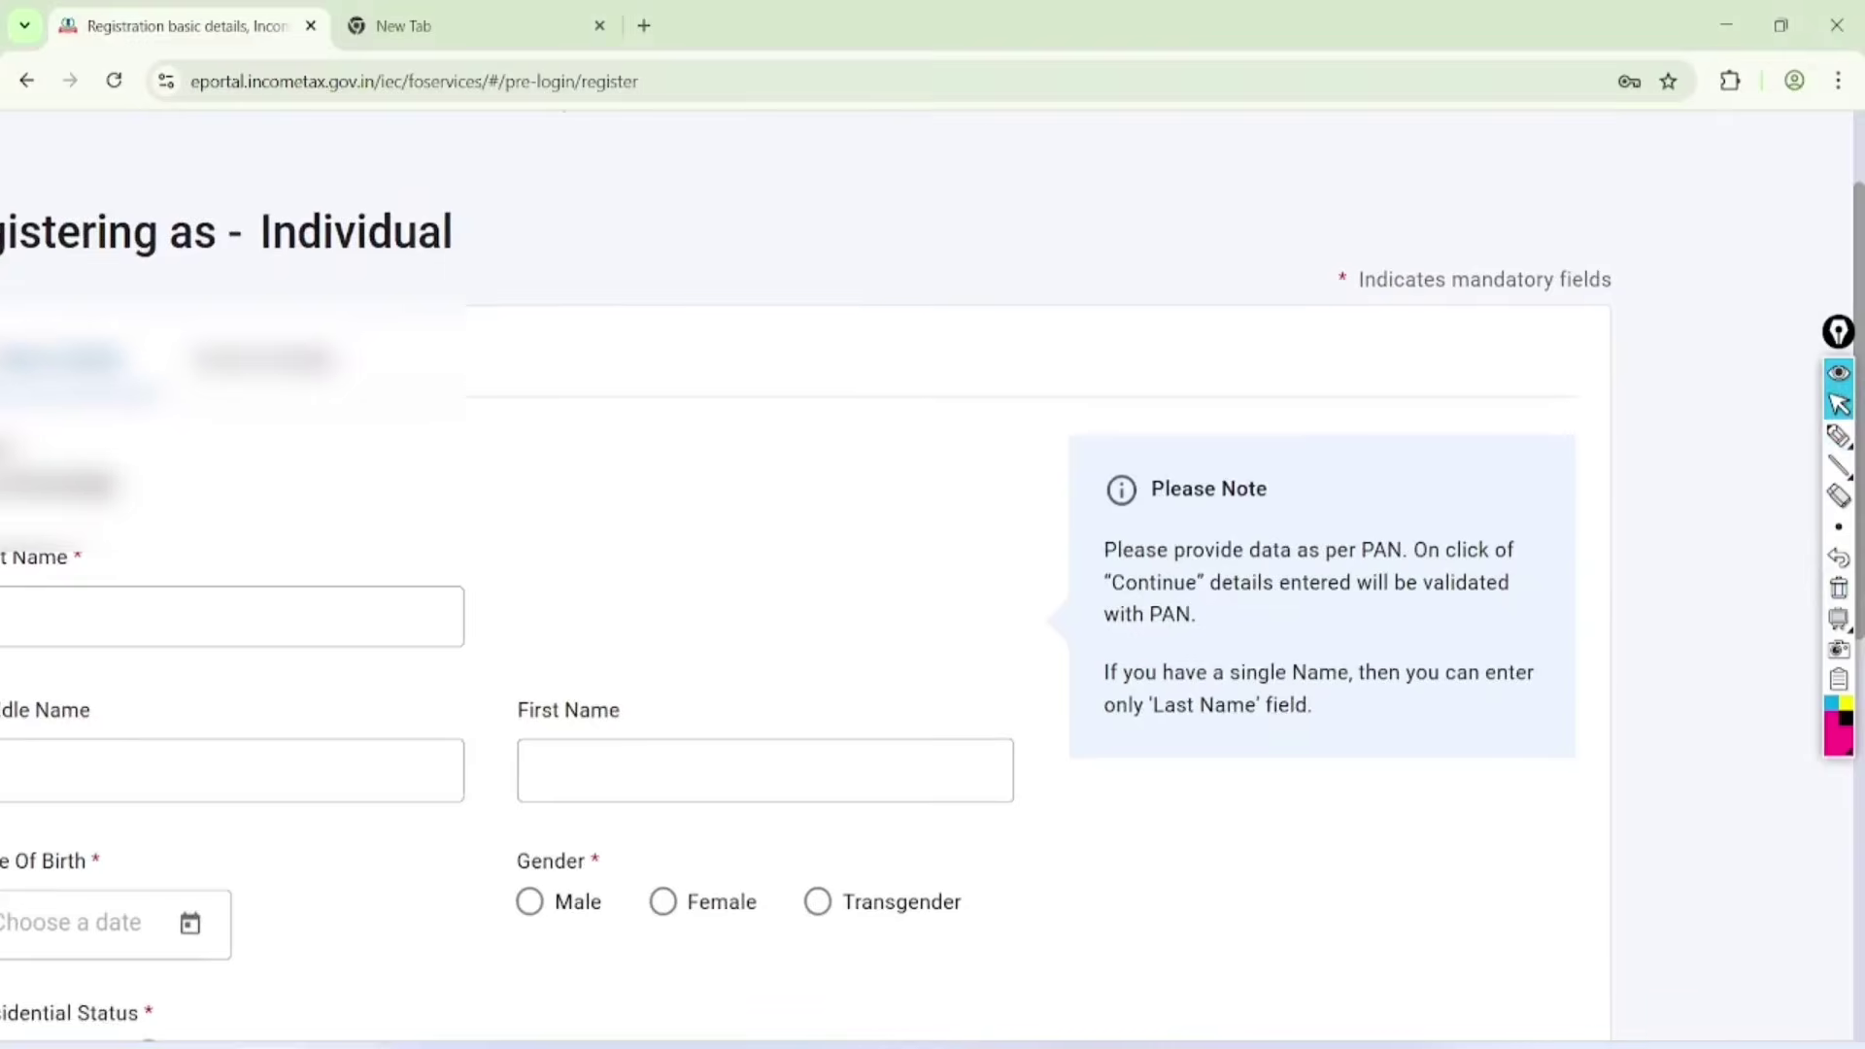
scroll(932, 573, left, 3)
scroll(932, 573, down, 1)
click(1835, 436)
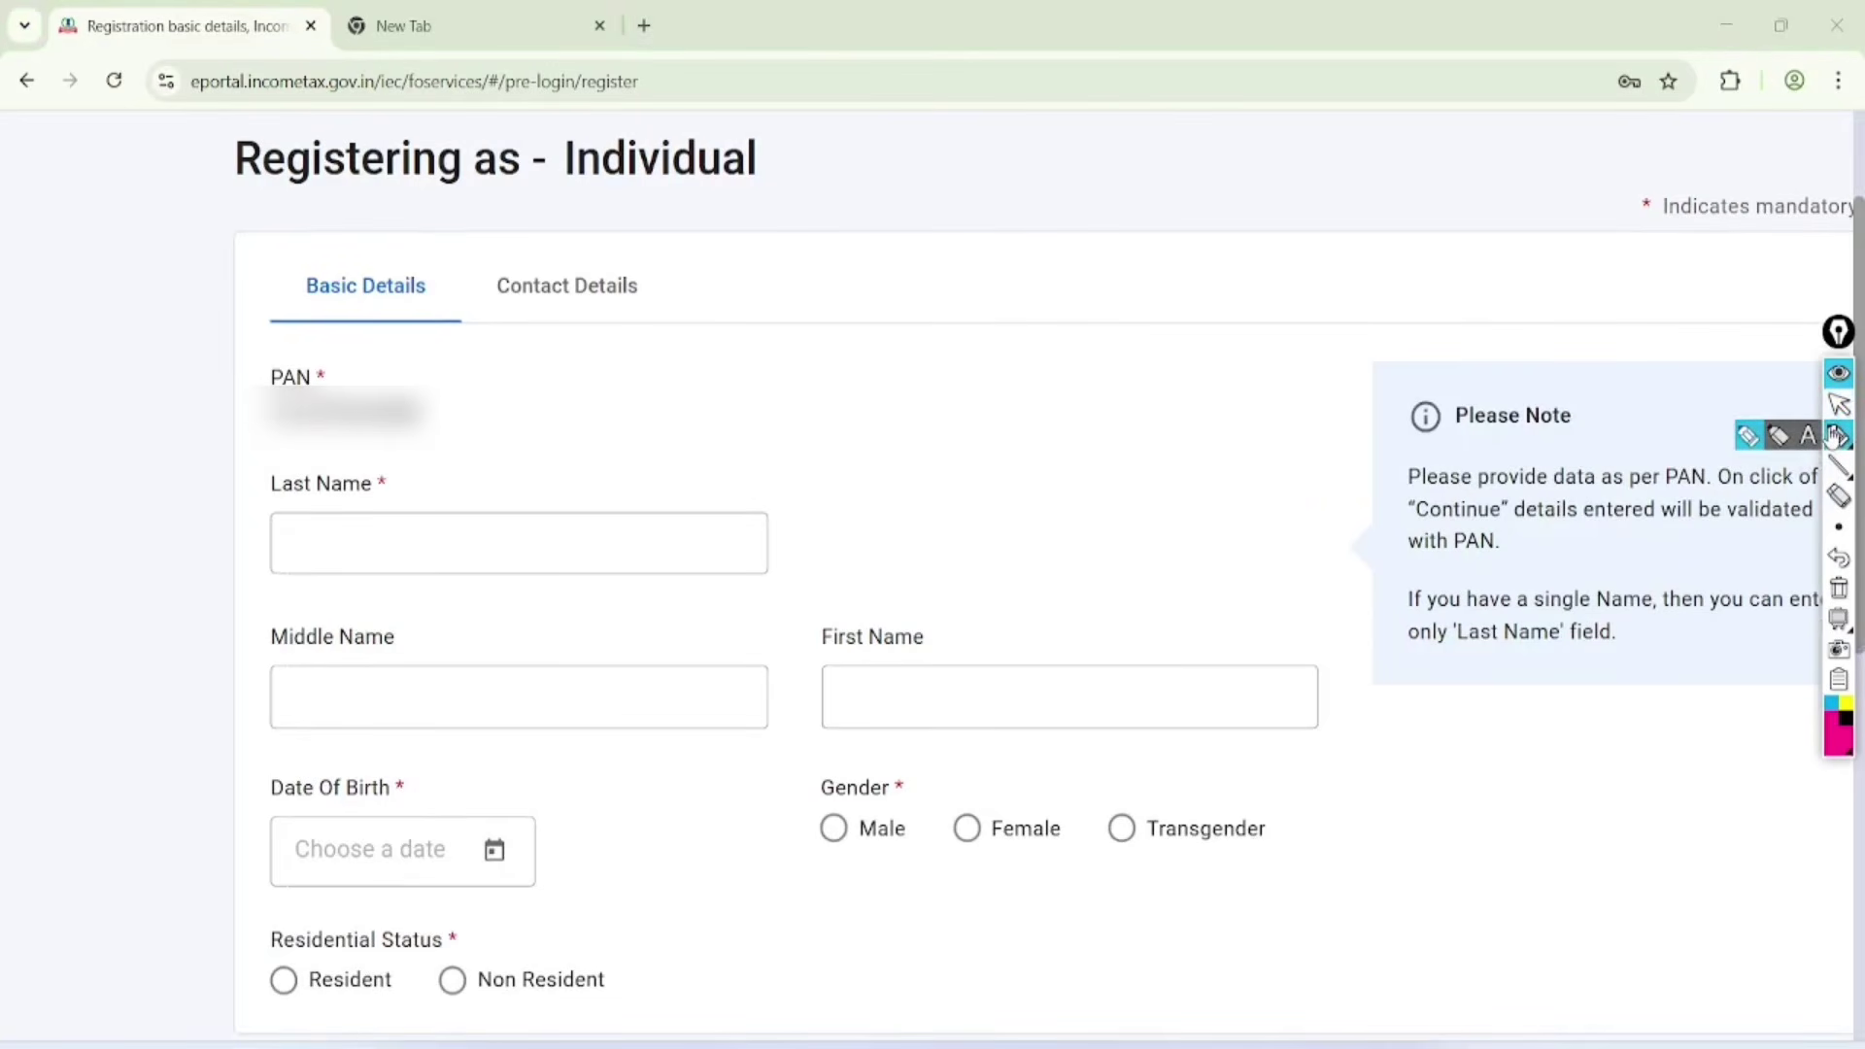
mouse_move(456, 459)
mouse_down()
mouse_move(384, 442)
mouse_move(248, 578)
mouse_move(475, 447)
mouse_move(427, 442)
mouse_up()
mouse_move(362, 672)
mouse_down()
mouse_move(374, 687)
mouse_move(537, 643)
mouse_move(482, 728)
mouse_up()
drag(954, 597, 903, 714)
drag(903, 624, 1031, 701)
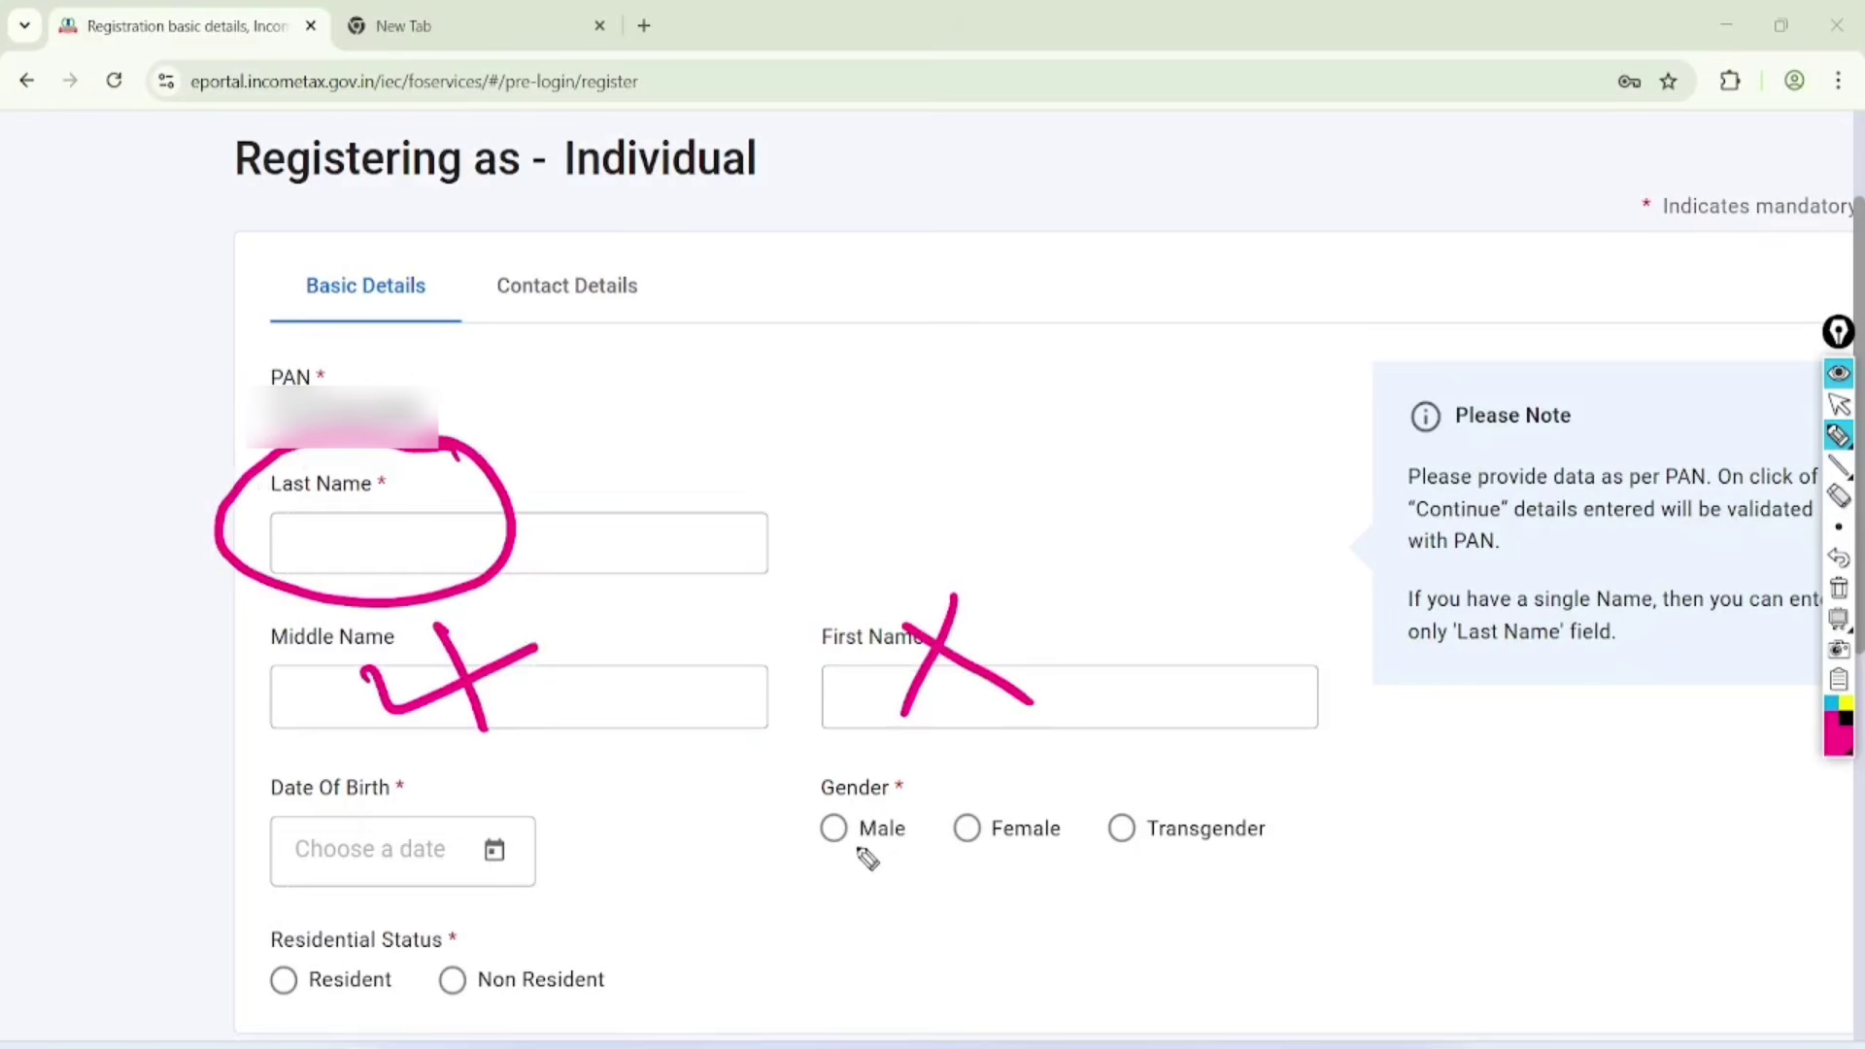
Tick Male, Female and Resident with the pen, circle Date Of Birth, and clear all annotations
mouse_move(830, 819)
mouse_down()
mouse_move(841, 843)
mouse_move(954, 720)
mouse_up()
mouse_move(960, 802)
mouse_down()
mouse_move(970, 825)
mouse_move(1065, 741)
mouse_up()
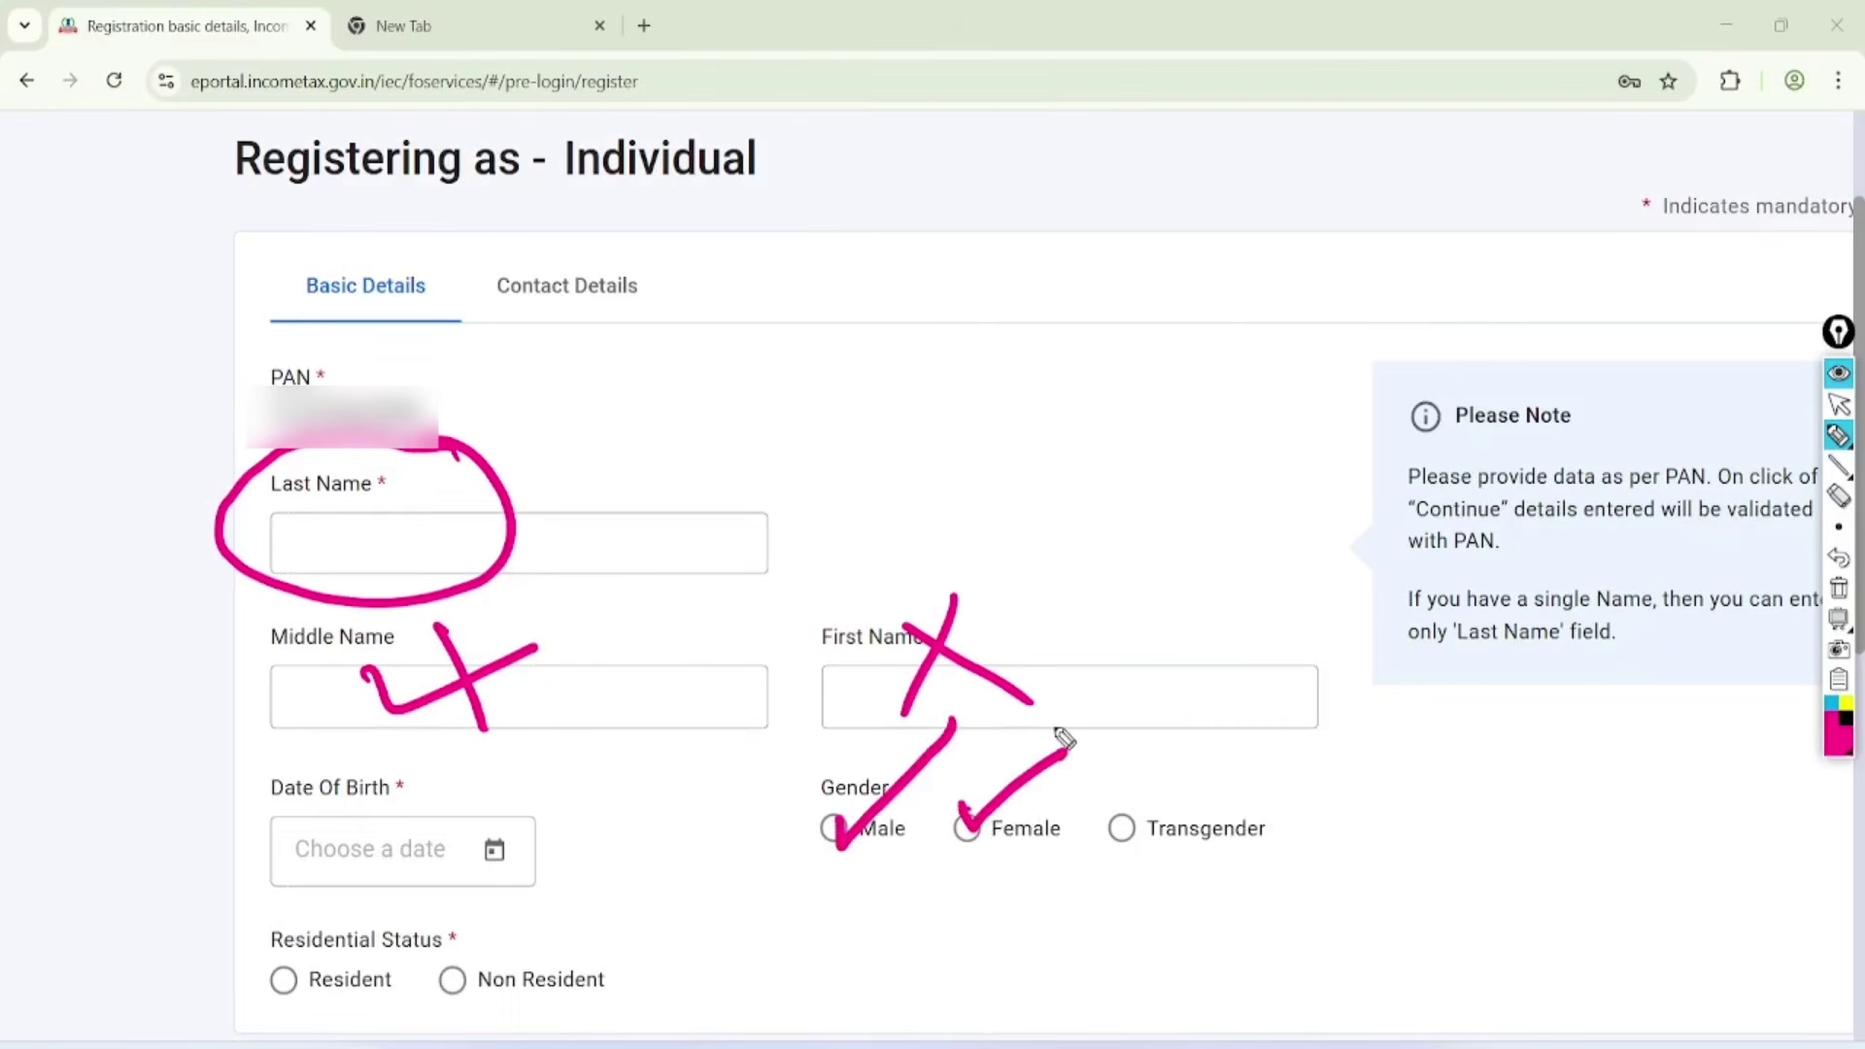
mouse_move(551, 772)
mouse_down()
mouse_move(229, 886)
mouse_move(508, 716)
mouse_move(462, 740)
mouse_up()
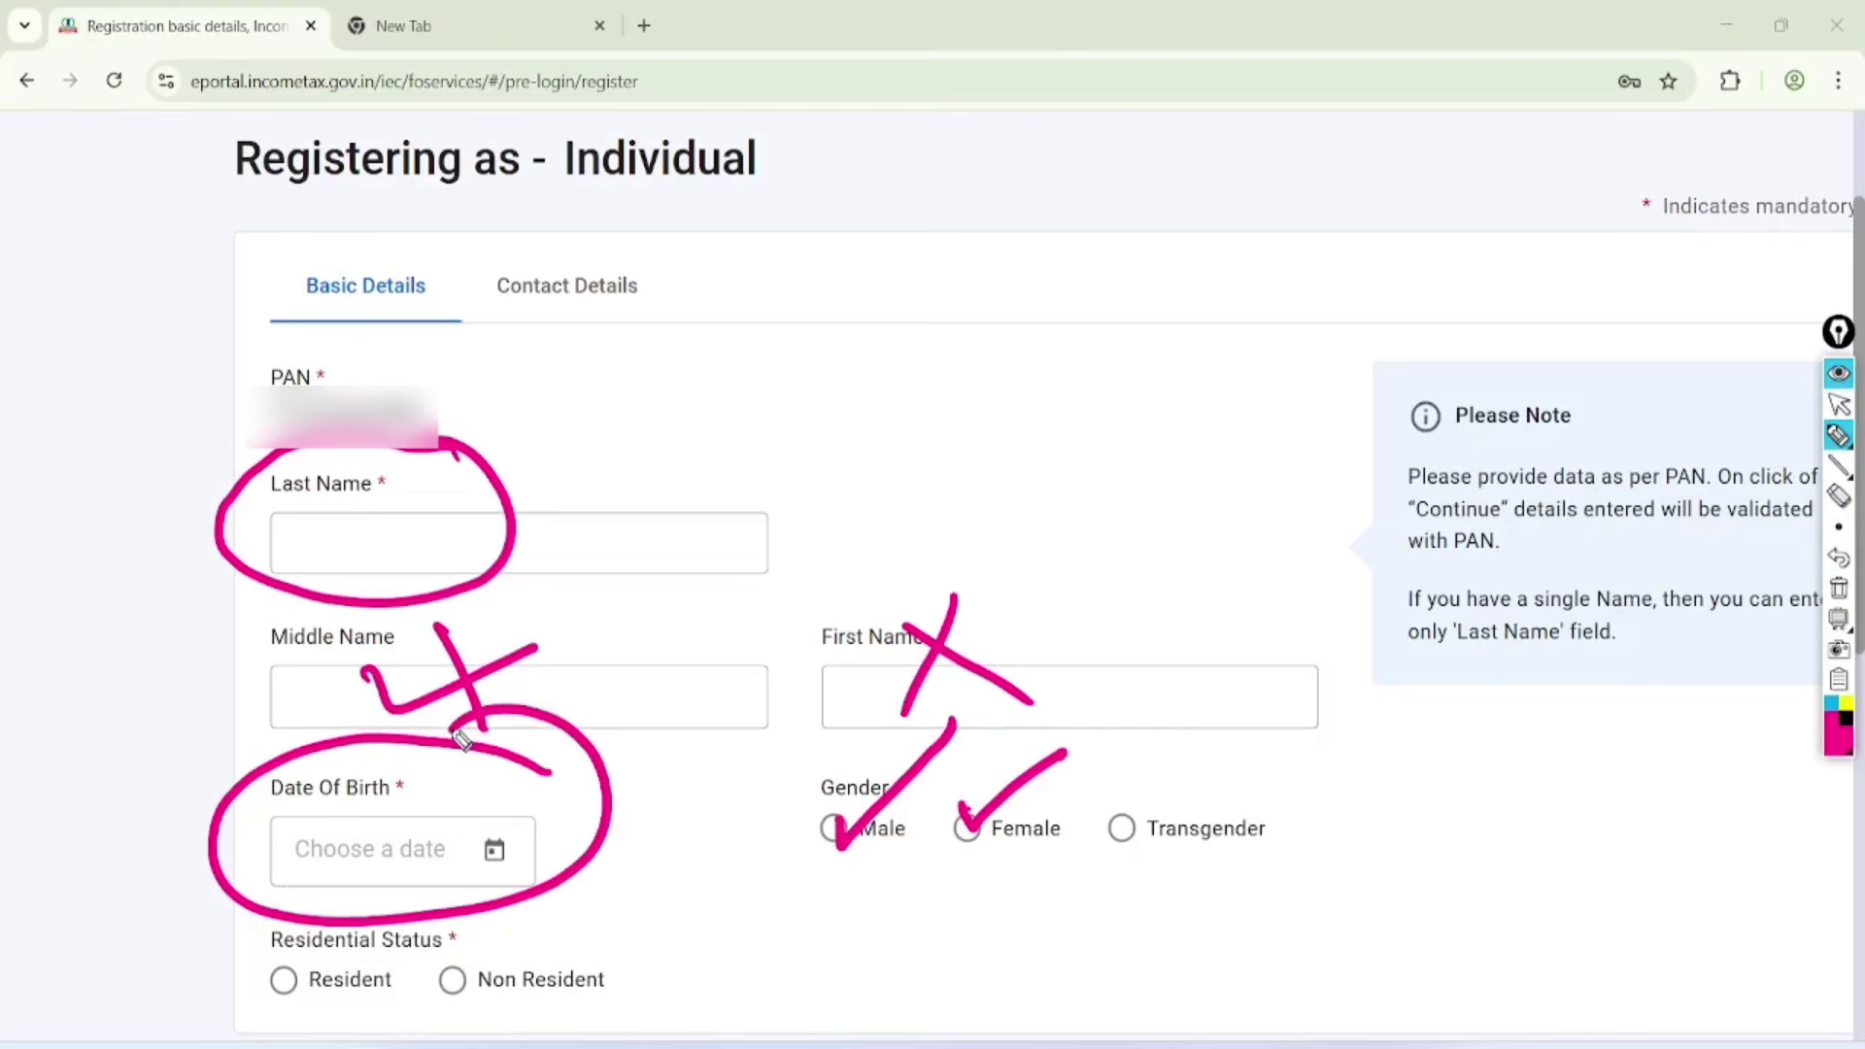
mouse_move(283, 971)
mouse_down()
mouse_move(306, 990)
mouse_move(428, 891)
mouse_up()
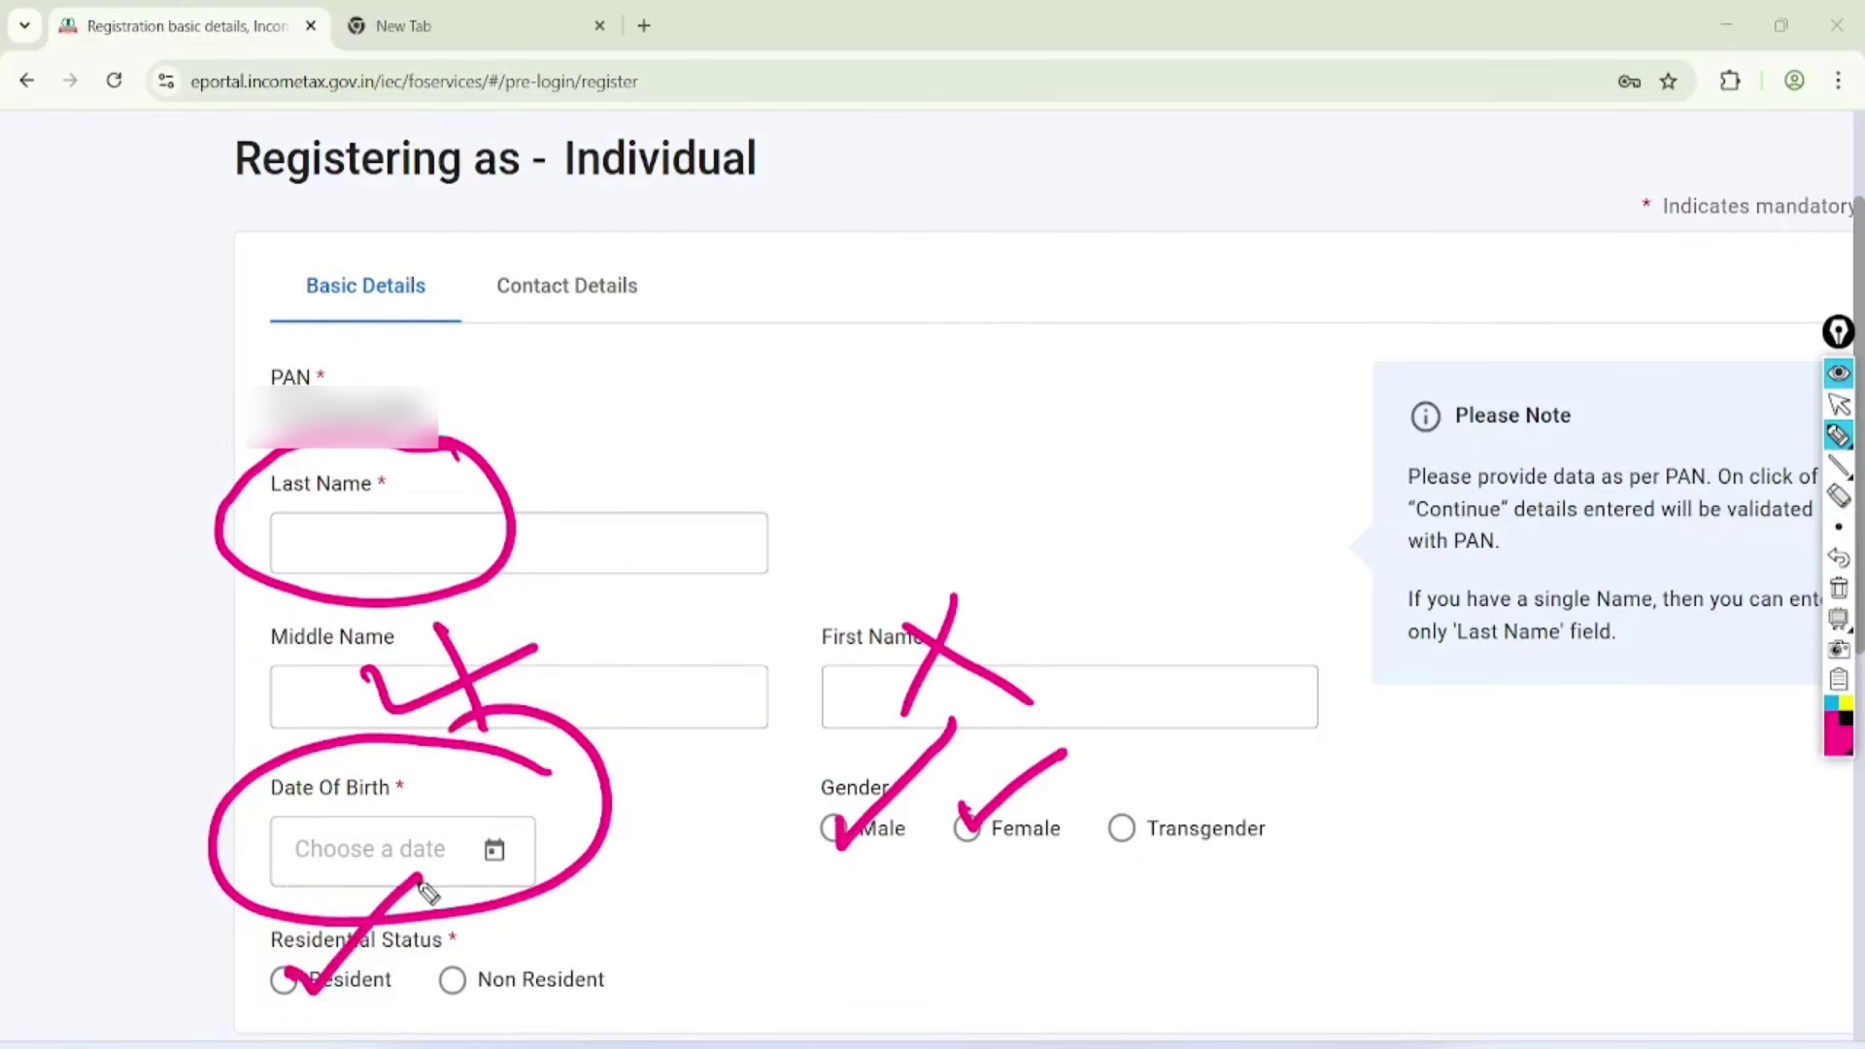
click(1839, 404)
click(1839, 587)
Set the Residential Status to Resident in Basic Details
scroll(1838, 587, down, 4)
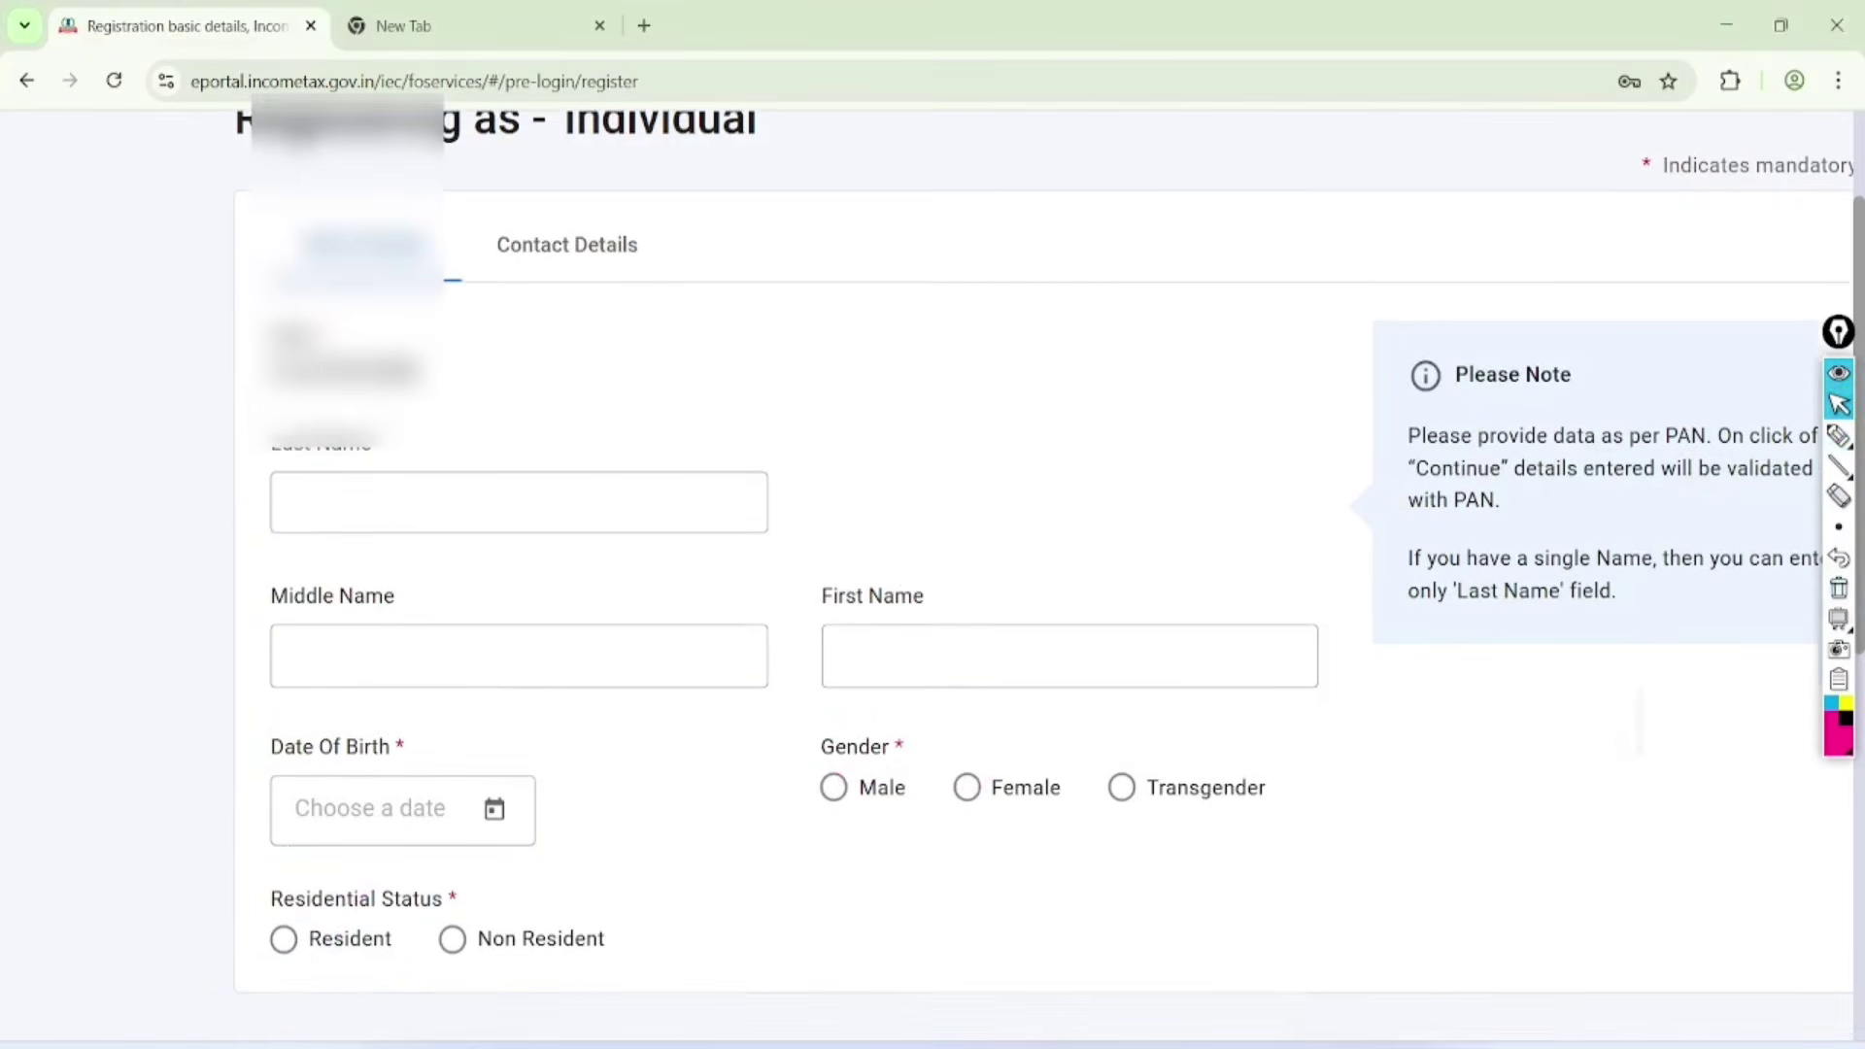
click(452, 544)
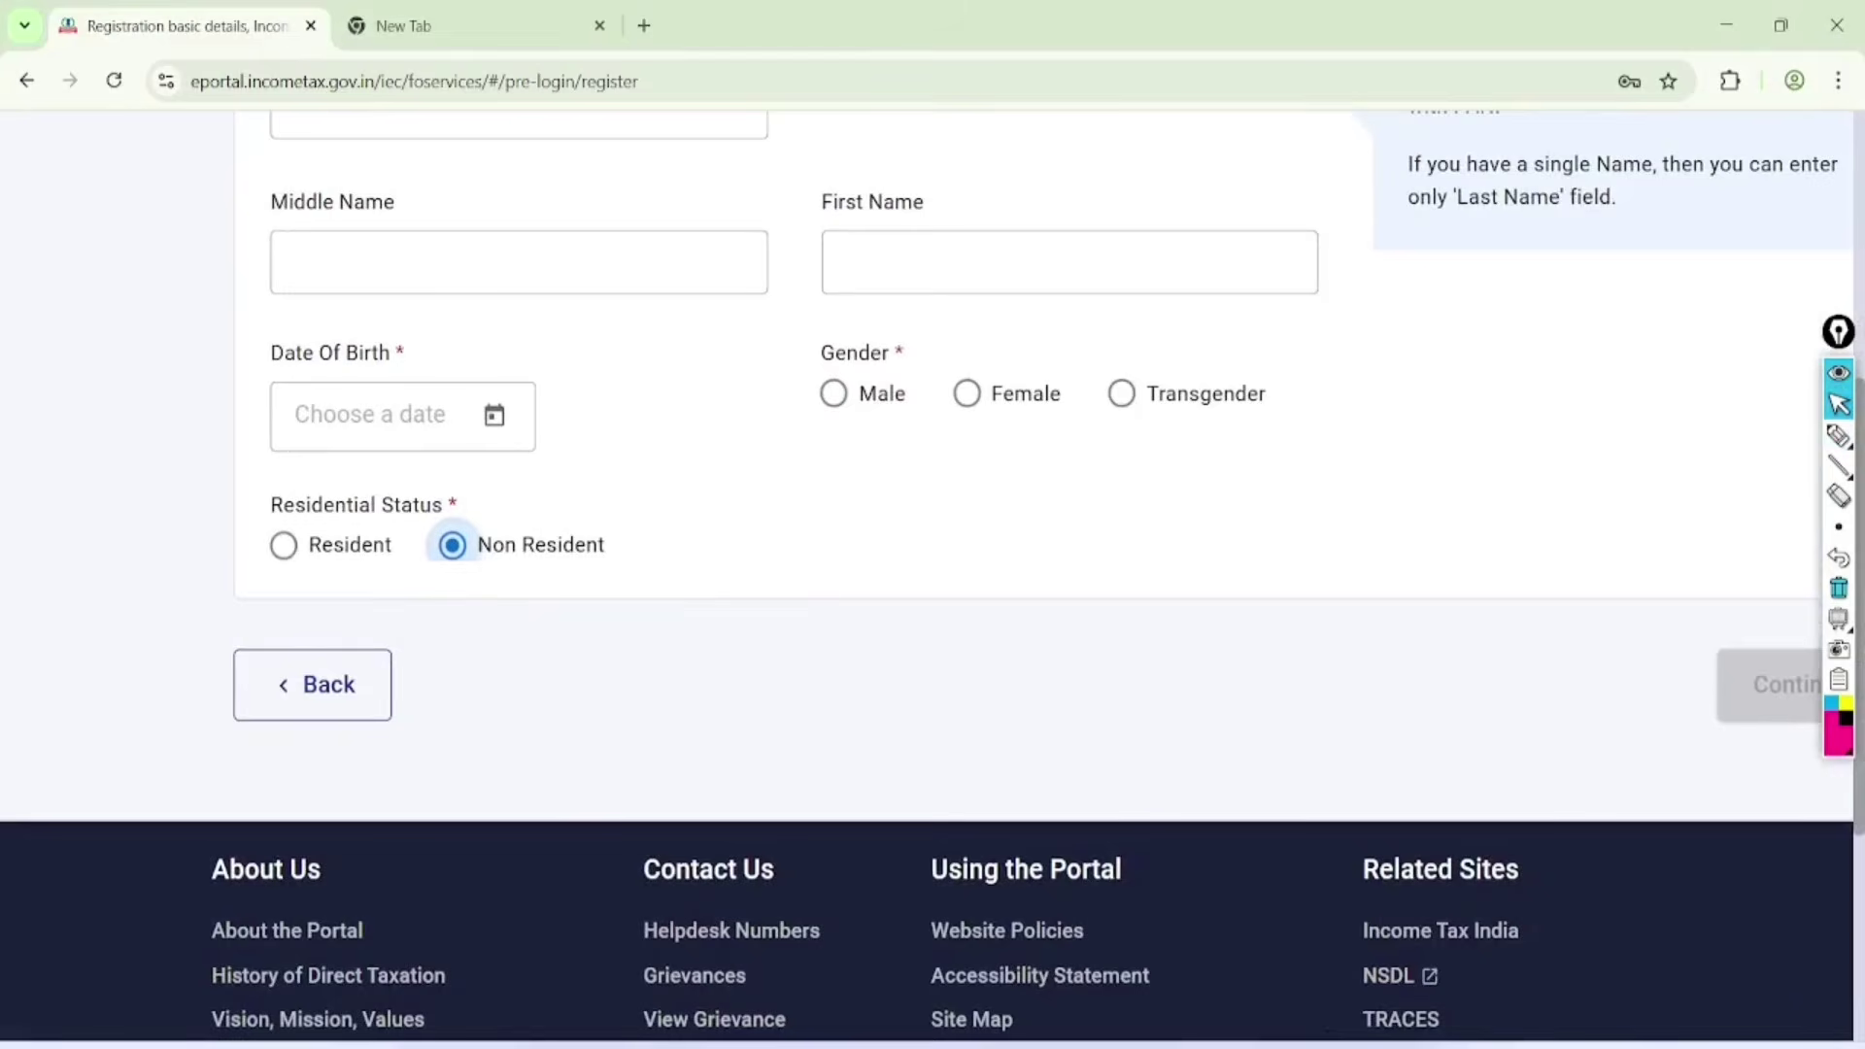
scroll(932, 573, up, 1)
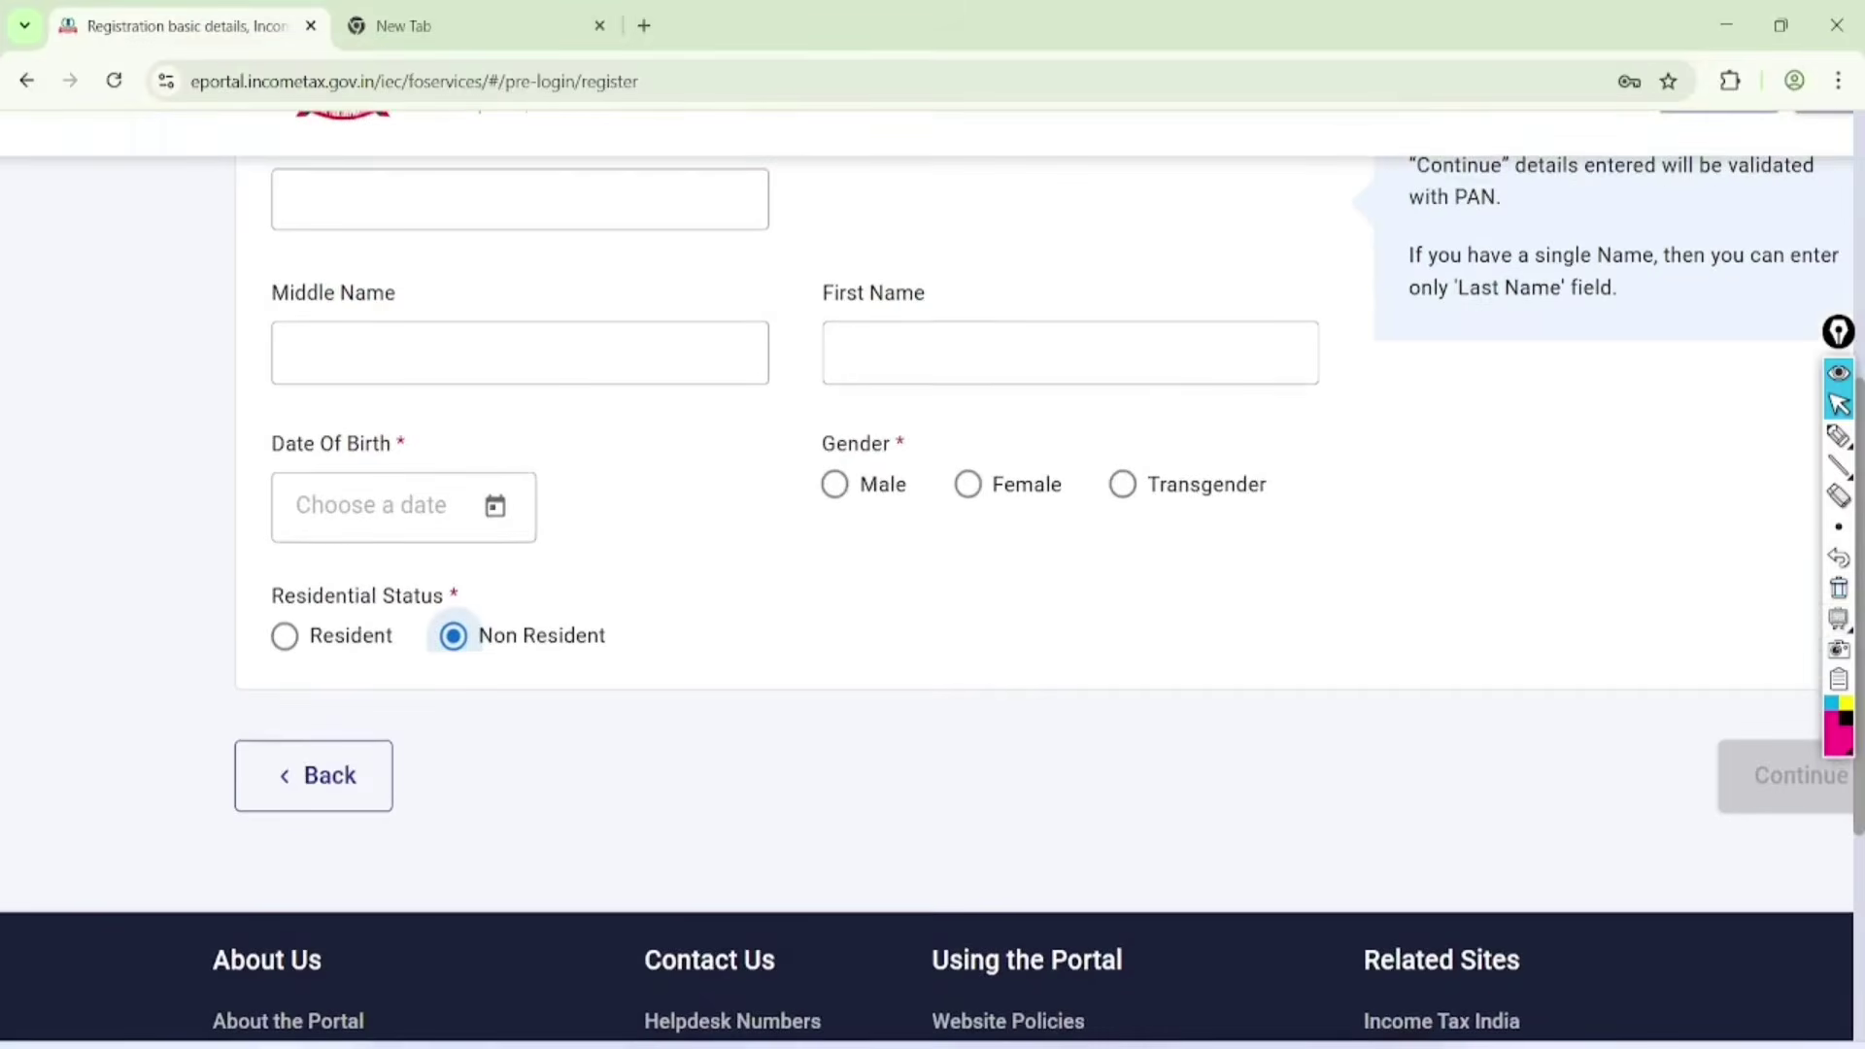
click(285, 635)
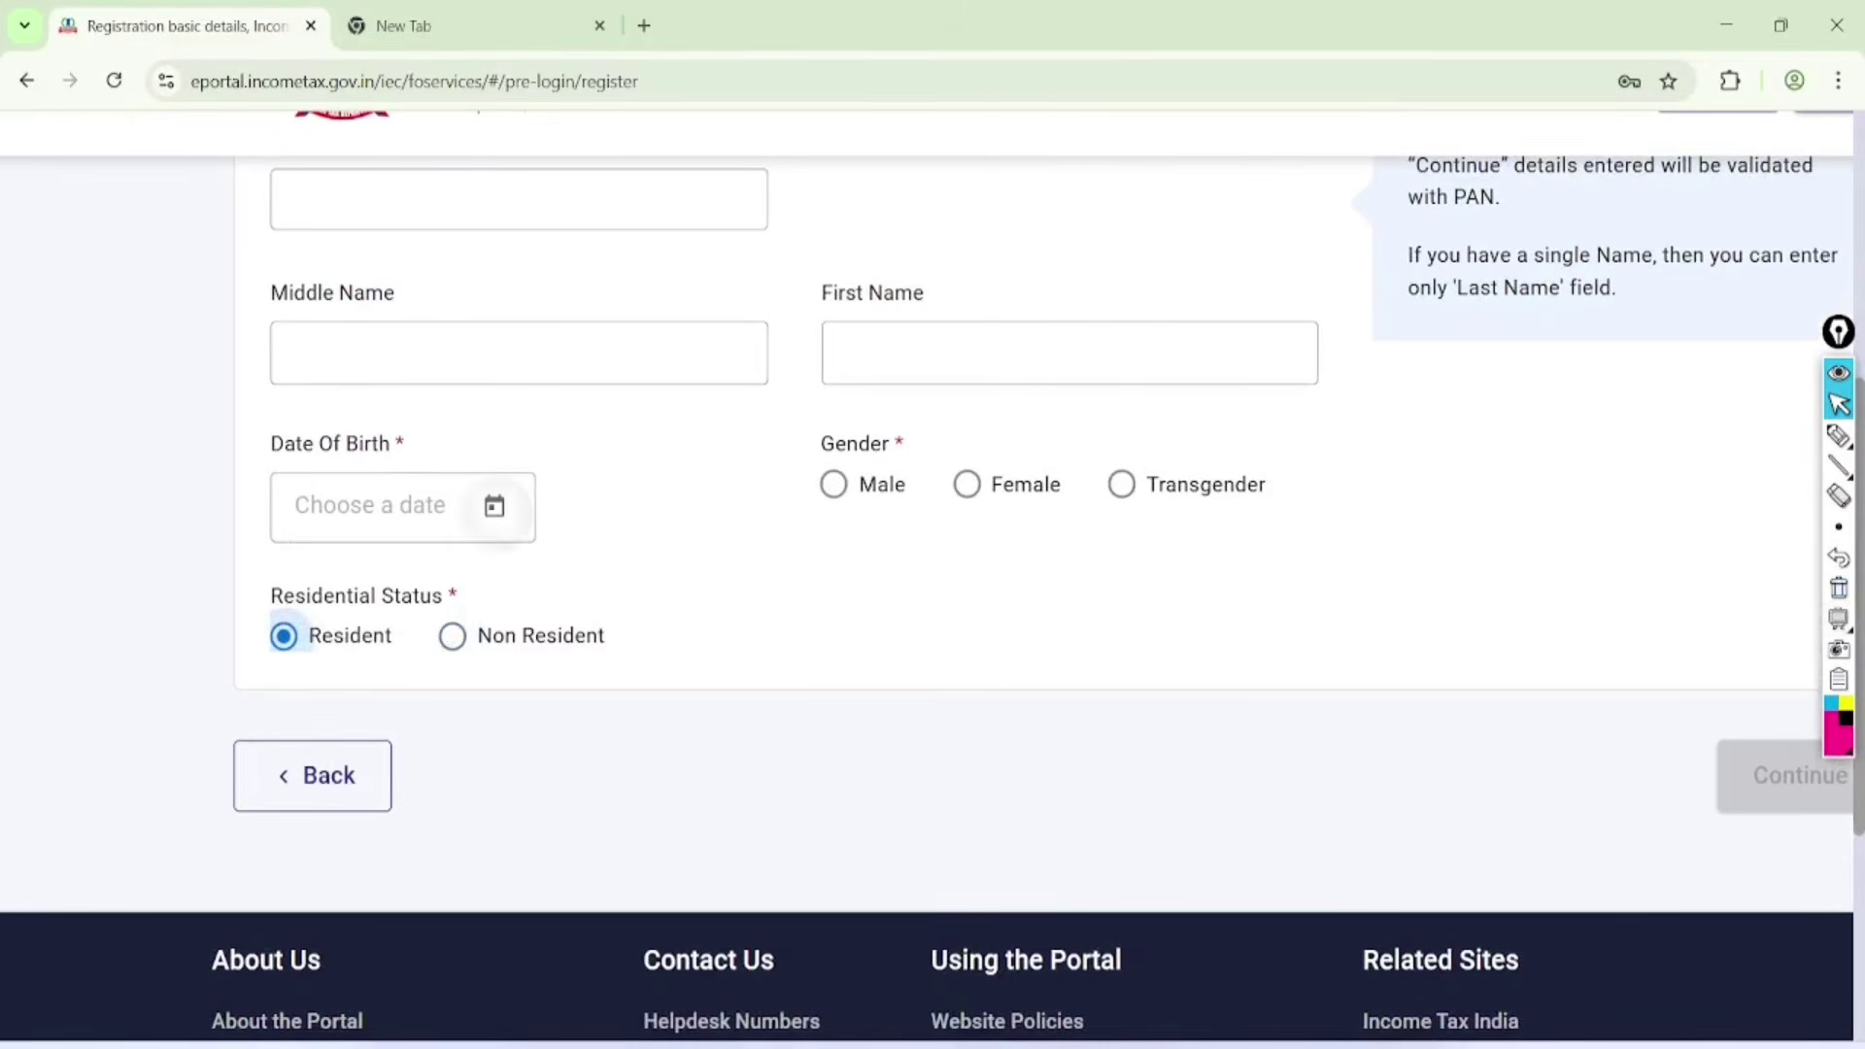
Fill in the date of birth and remaining basic details, and continue to Contact Details
click(494, 506)
scroll(932, 583, down, 3)
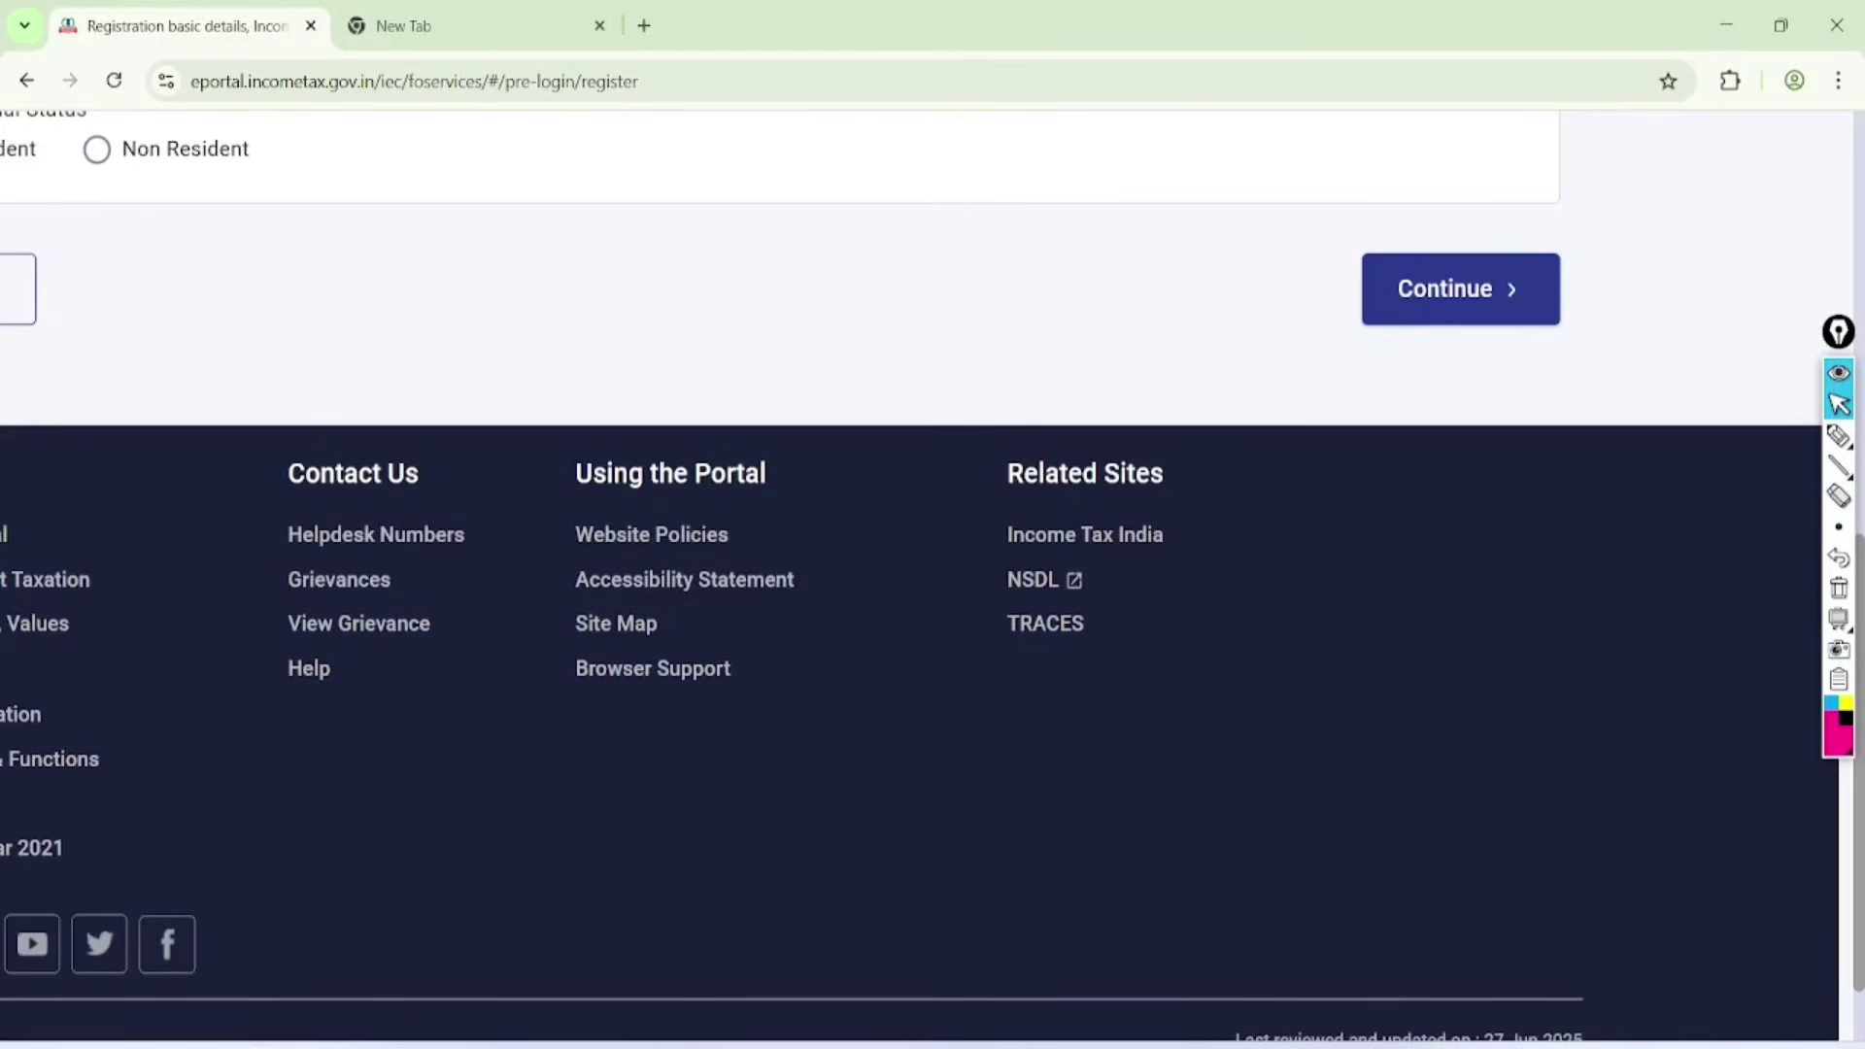
click(1459, 289)
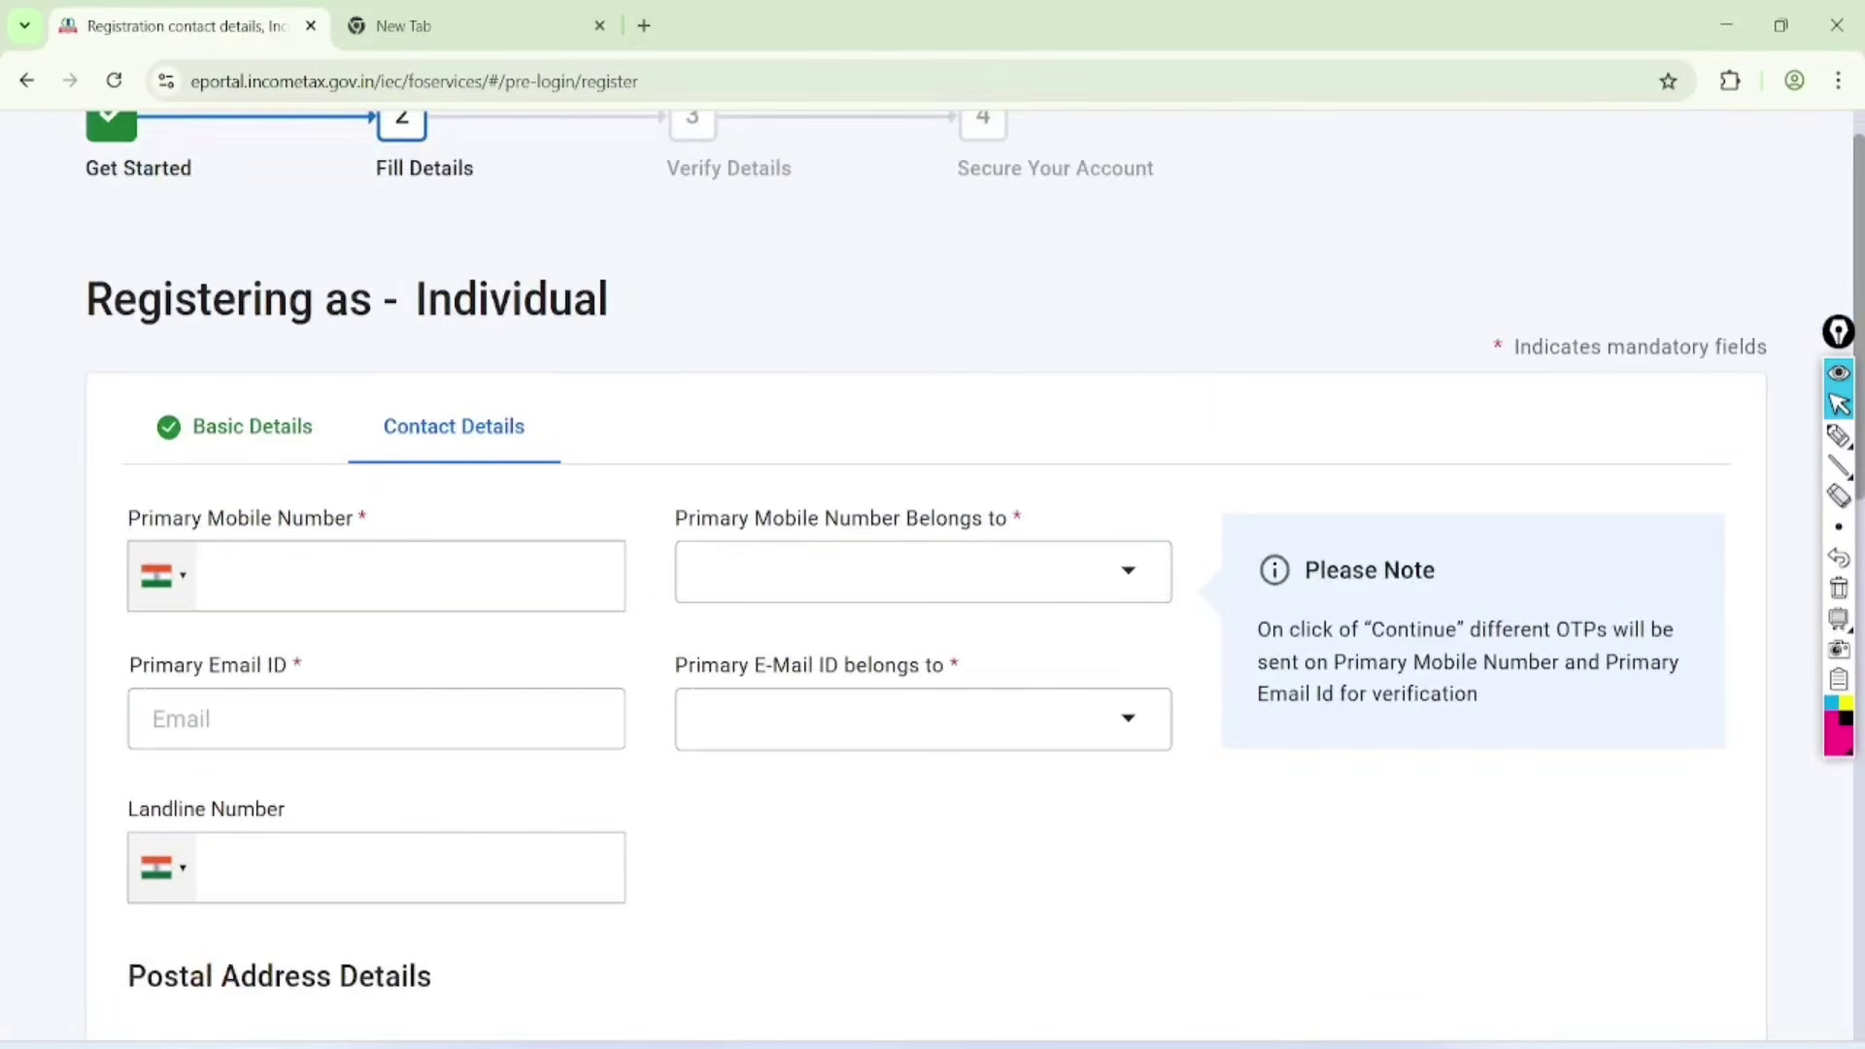
Circle Basic Details and Contact Details with the pen, and tick the Primary Mobile Number and Primary Email ID fields
click(1838, 434)
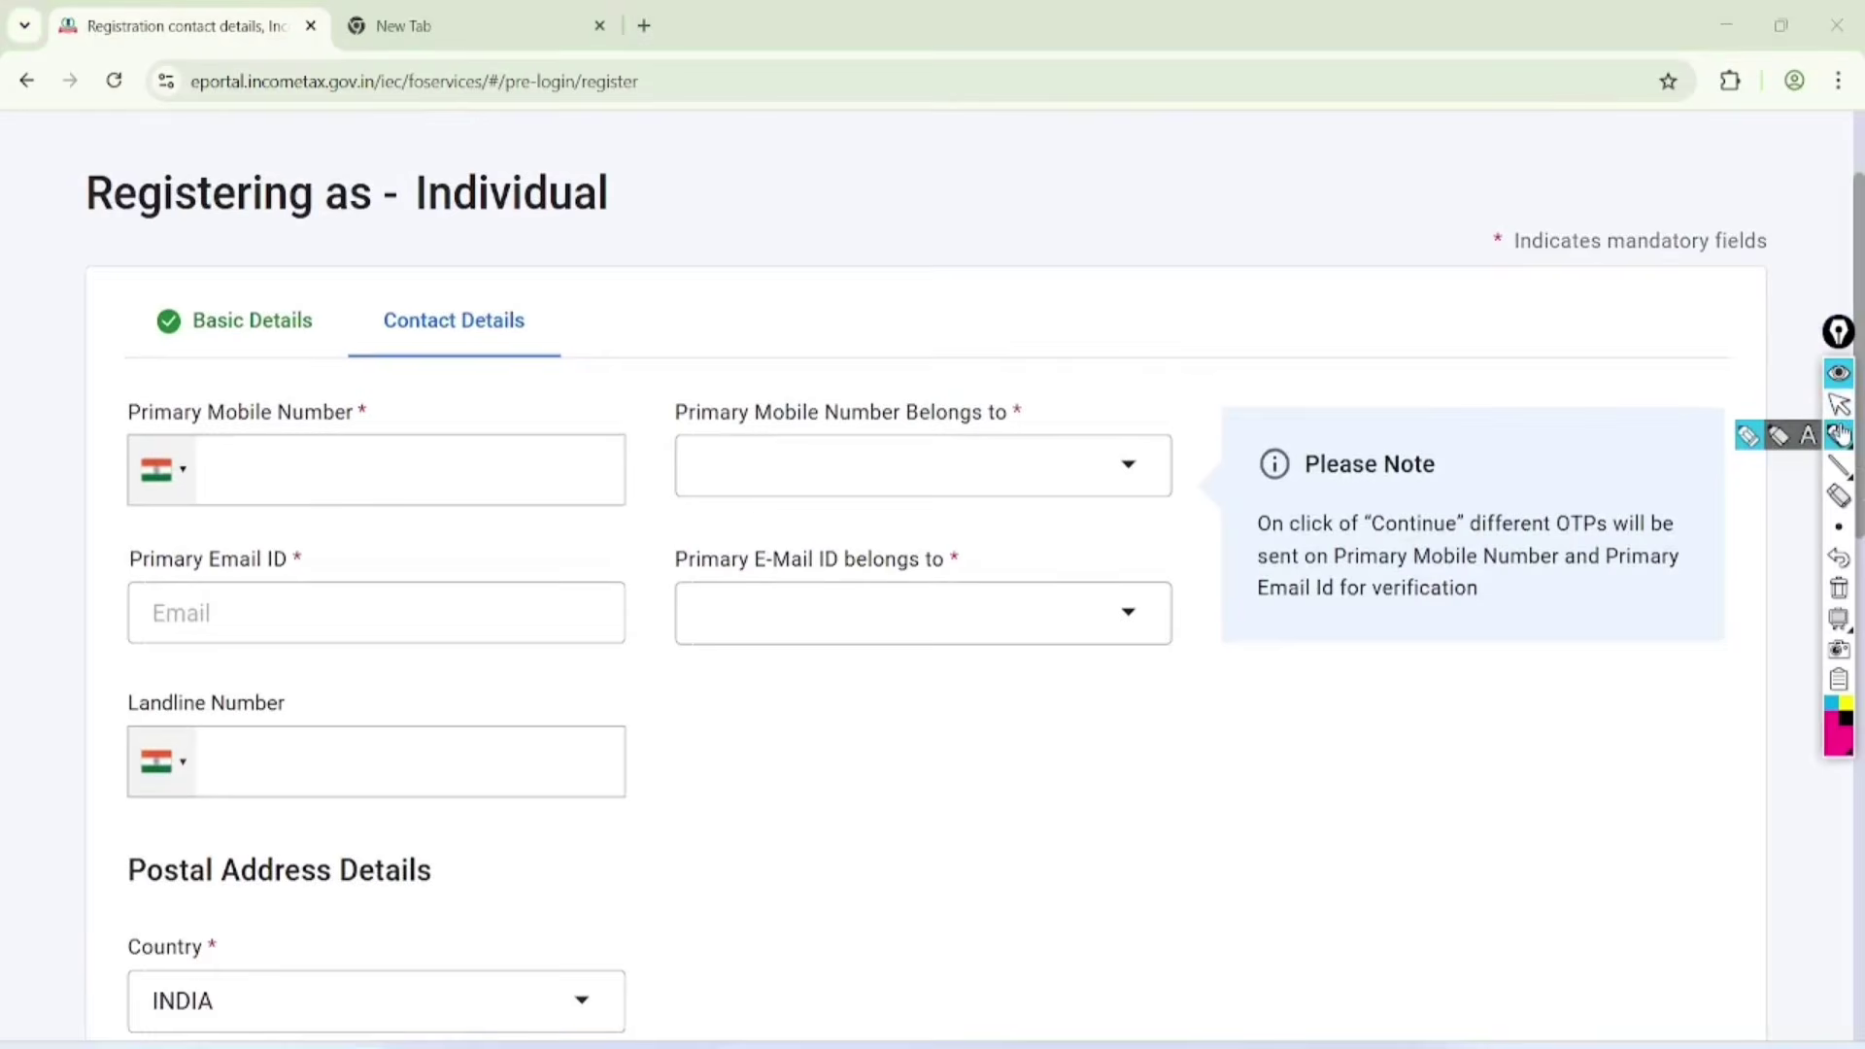
mouse_move(278, 237)
mouse_down()
mouse_move(137, 383)
mouse_move(320, 234)
mouse_move(277, 233)
mouse_up()
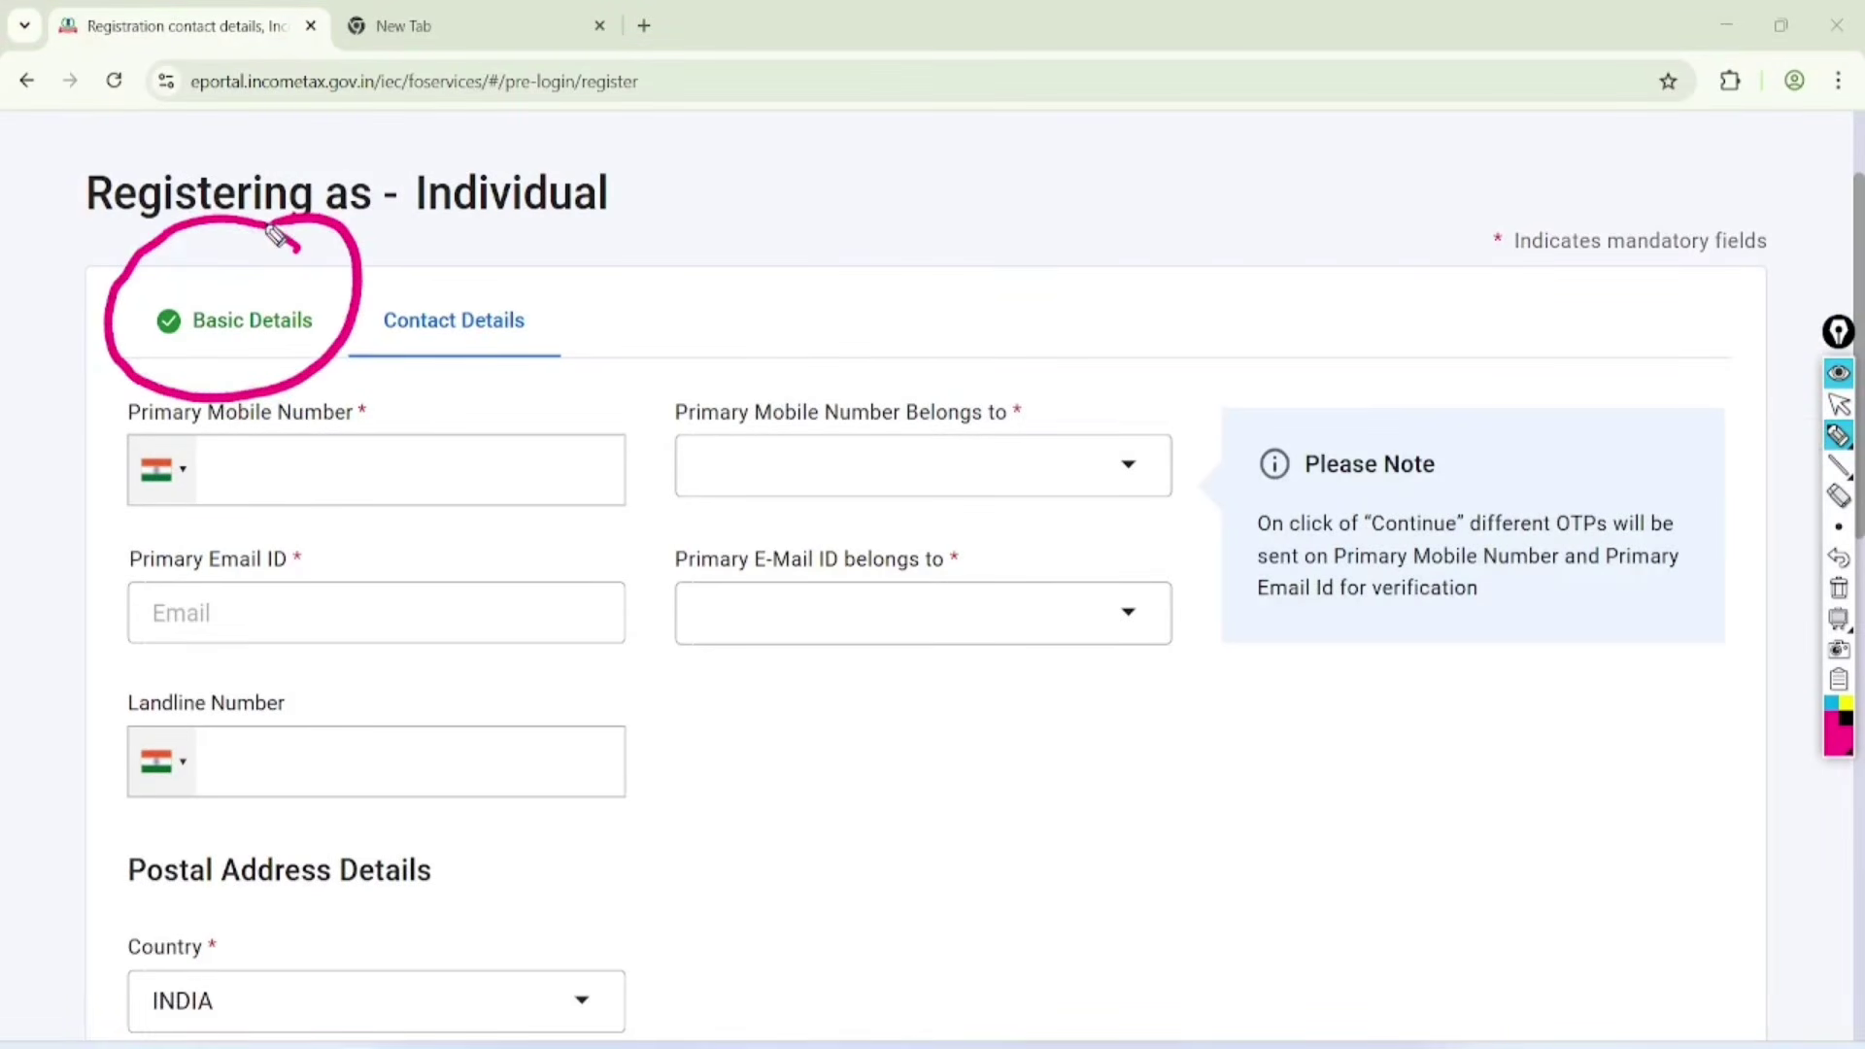
mouse_move(555, 255)
mouse_down()
mouse_move(412, 395)
mouse_move(490, 227)
mouse_up()
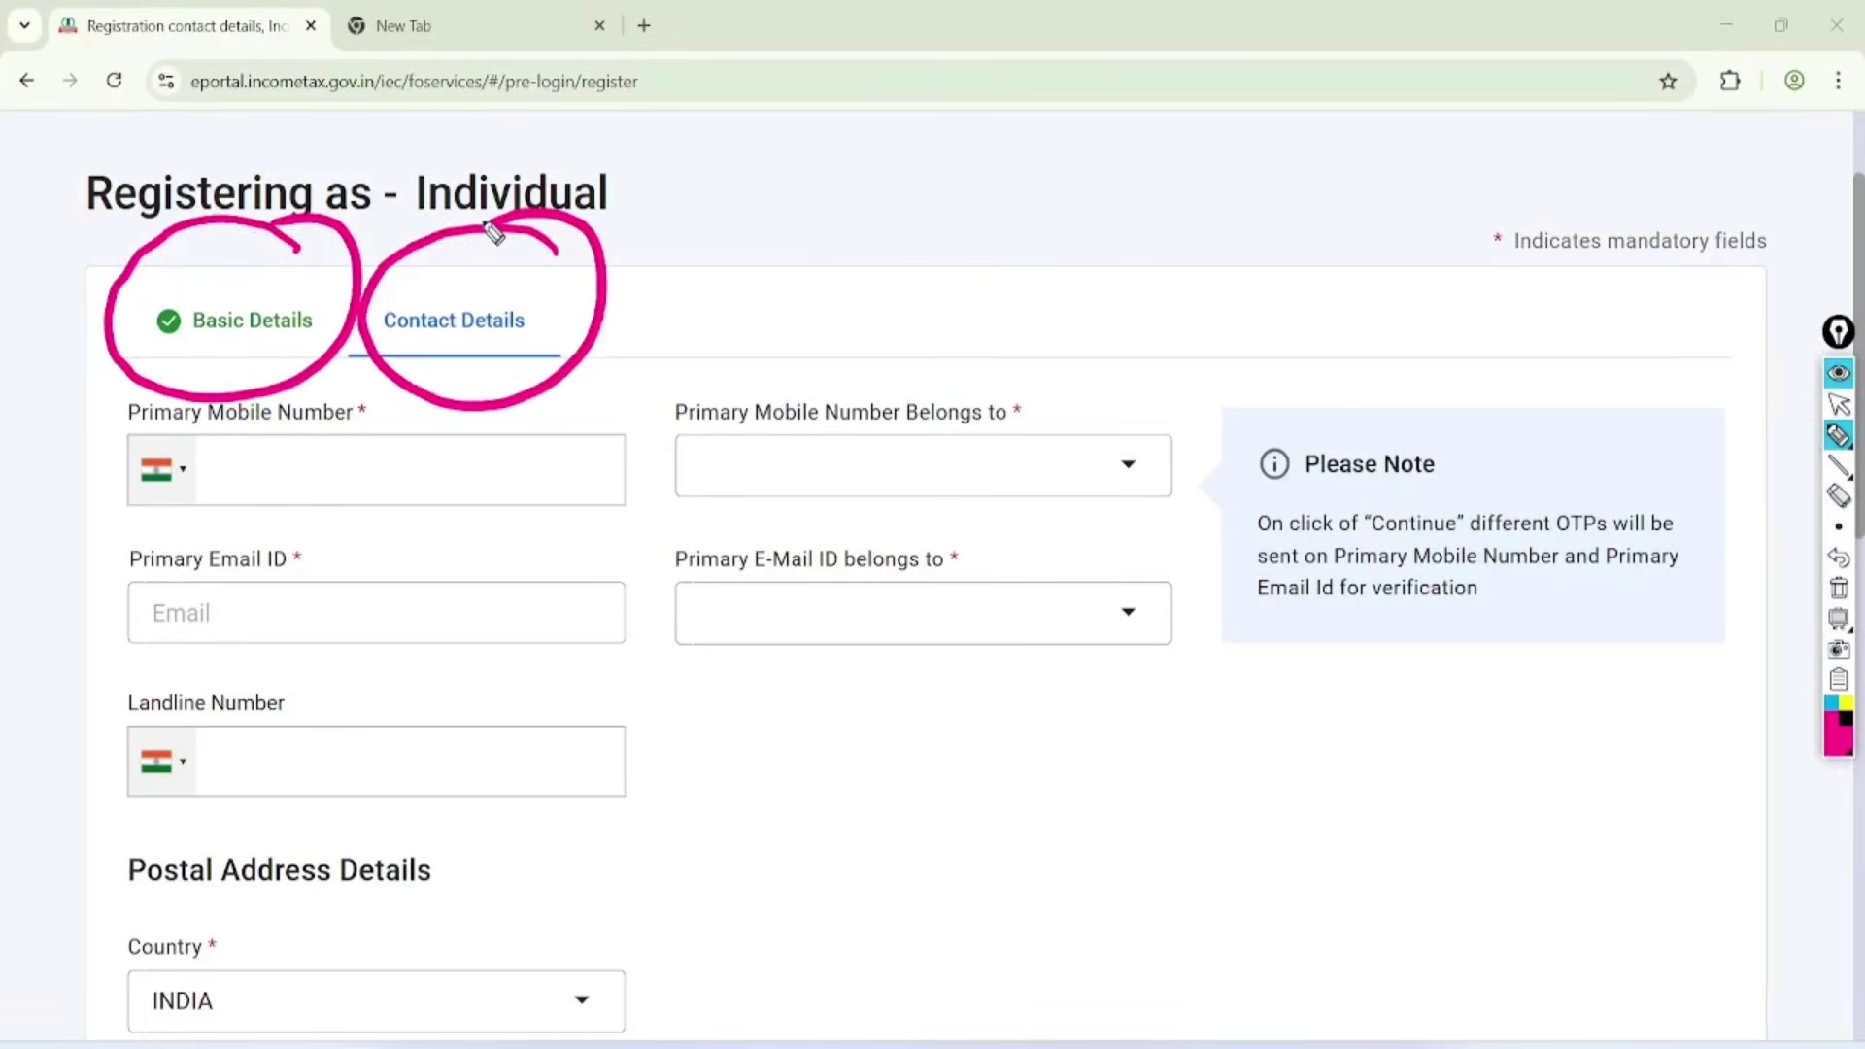
mouse_move(317, 454)
mouse_down()
mouse_move(342, 487)
mouse_move(481, 423)
mouse_up()
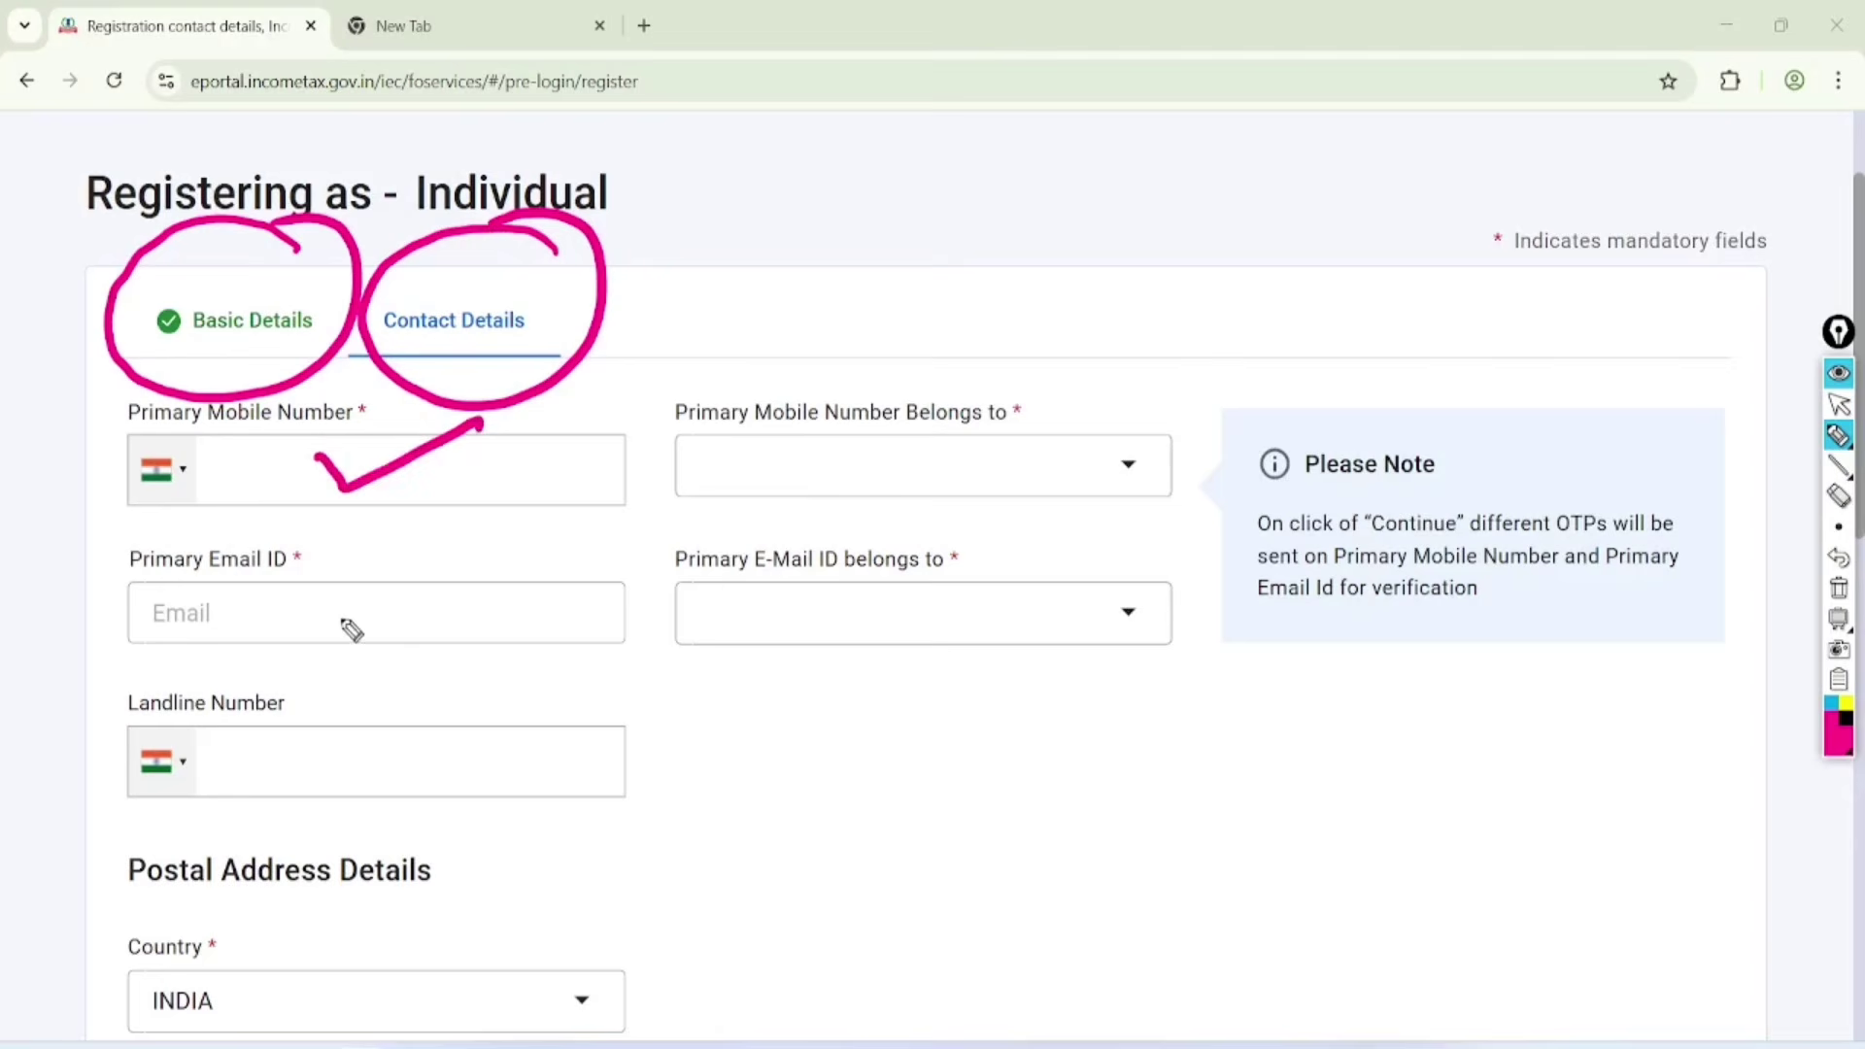
drag(308, 593, 482, 554)
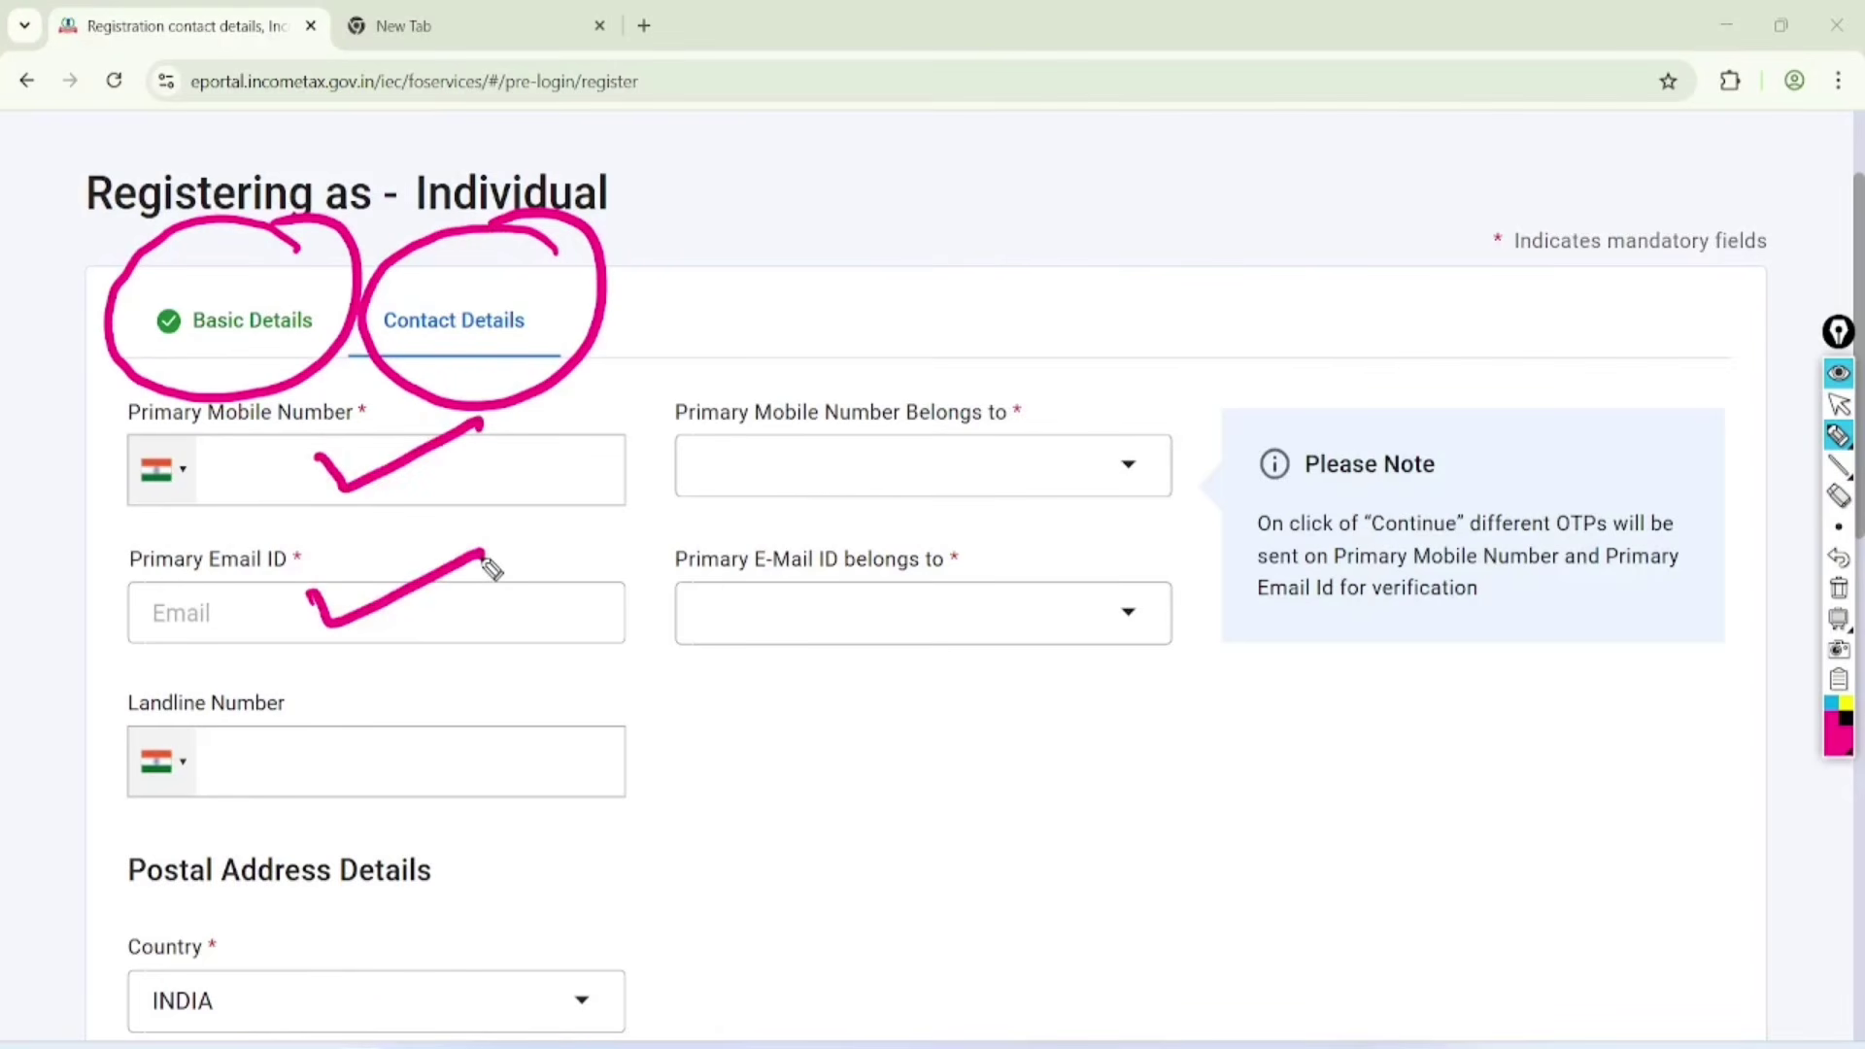
Set both the primary mobile number and primary e-mail ID as belonging to Self, and clear the pen annotations
click(1838, 404)
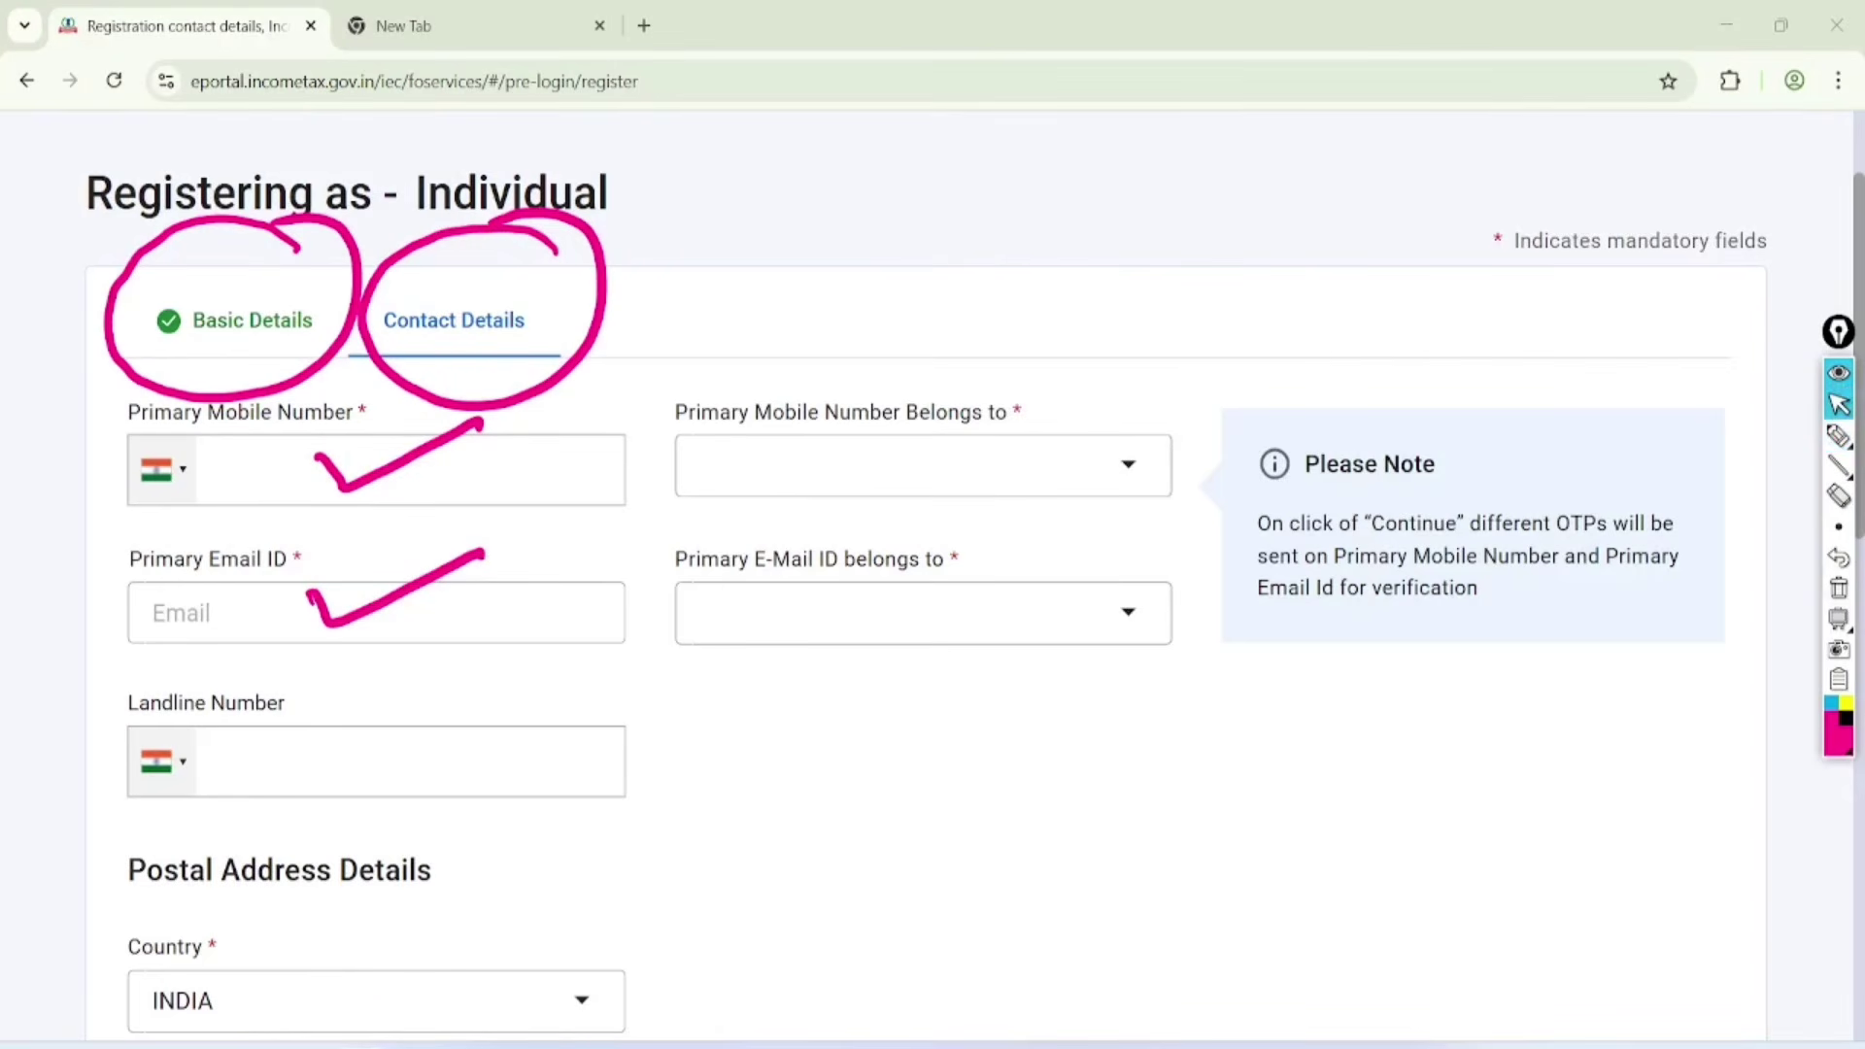
click(1838, 436)
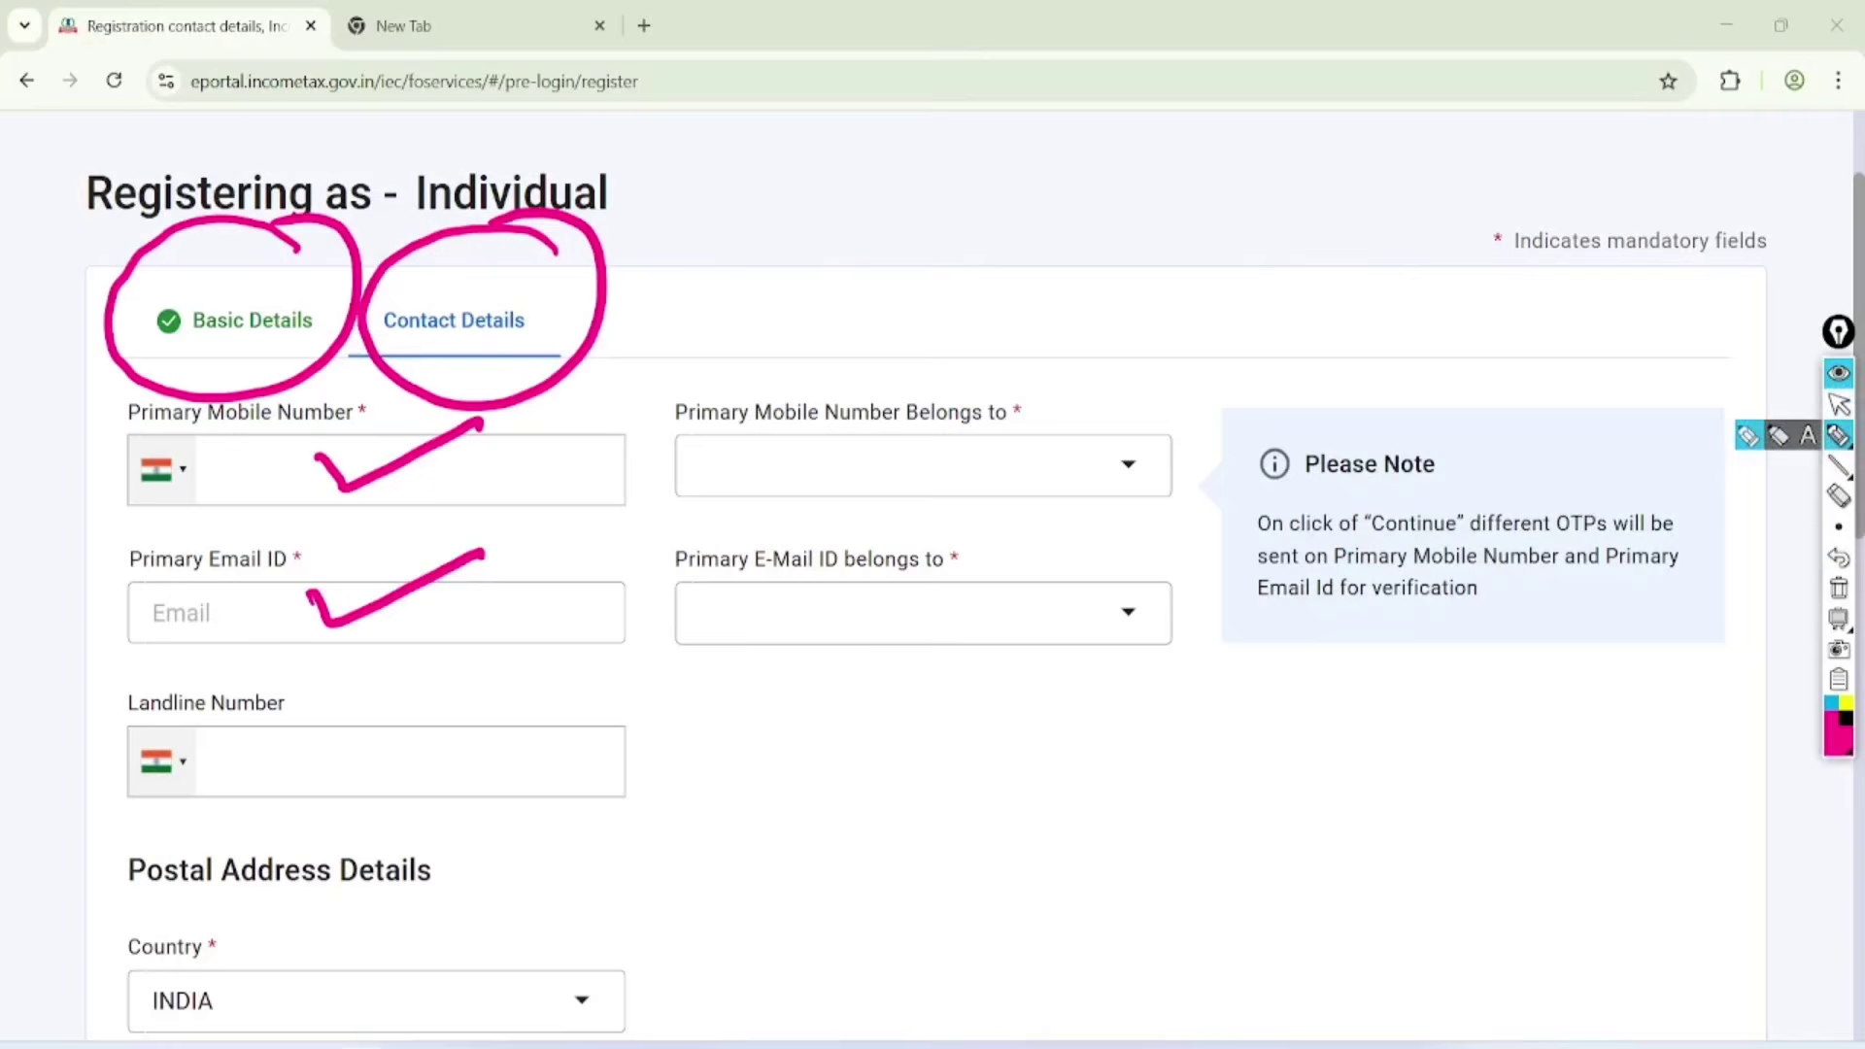
click(1839, 404)
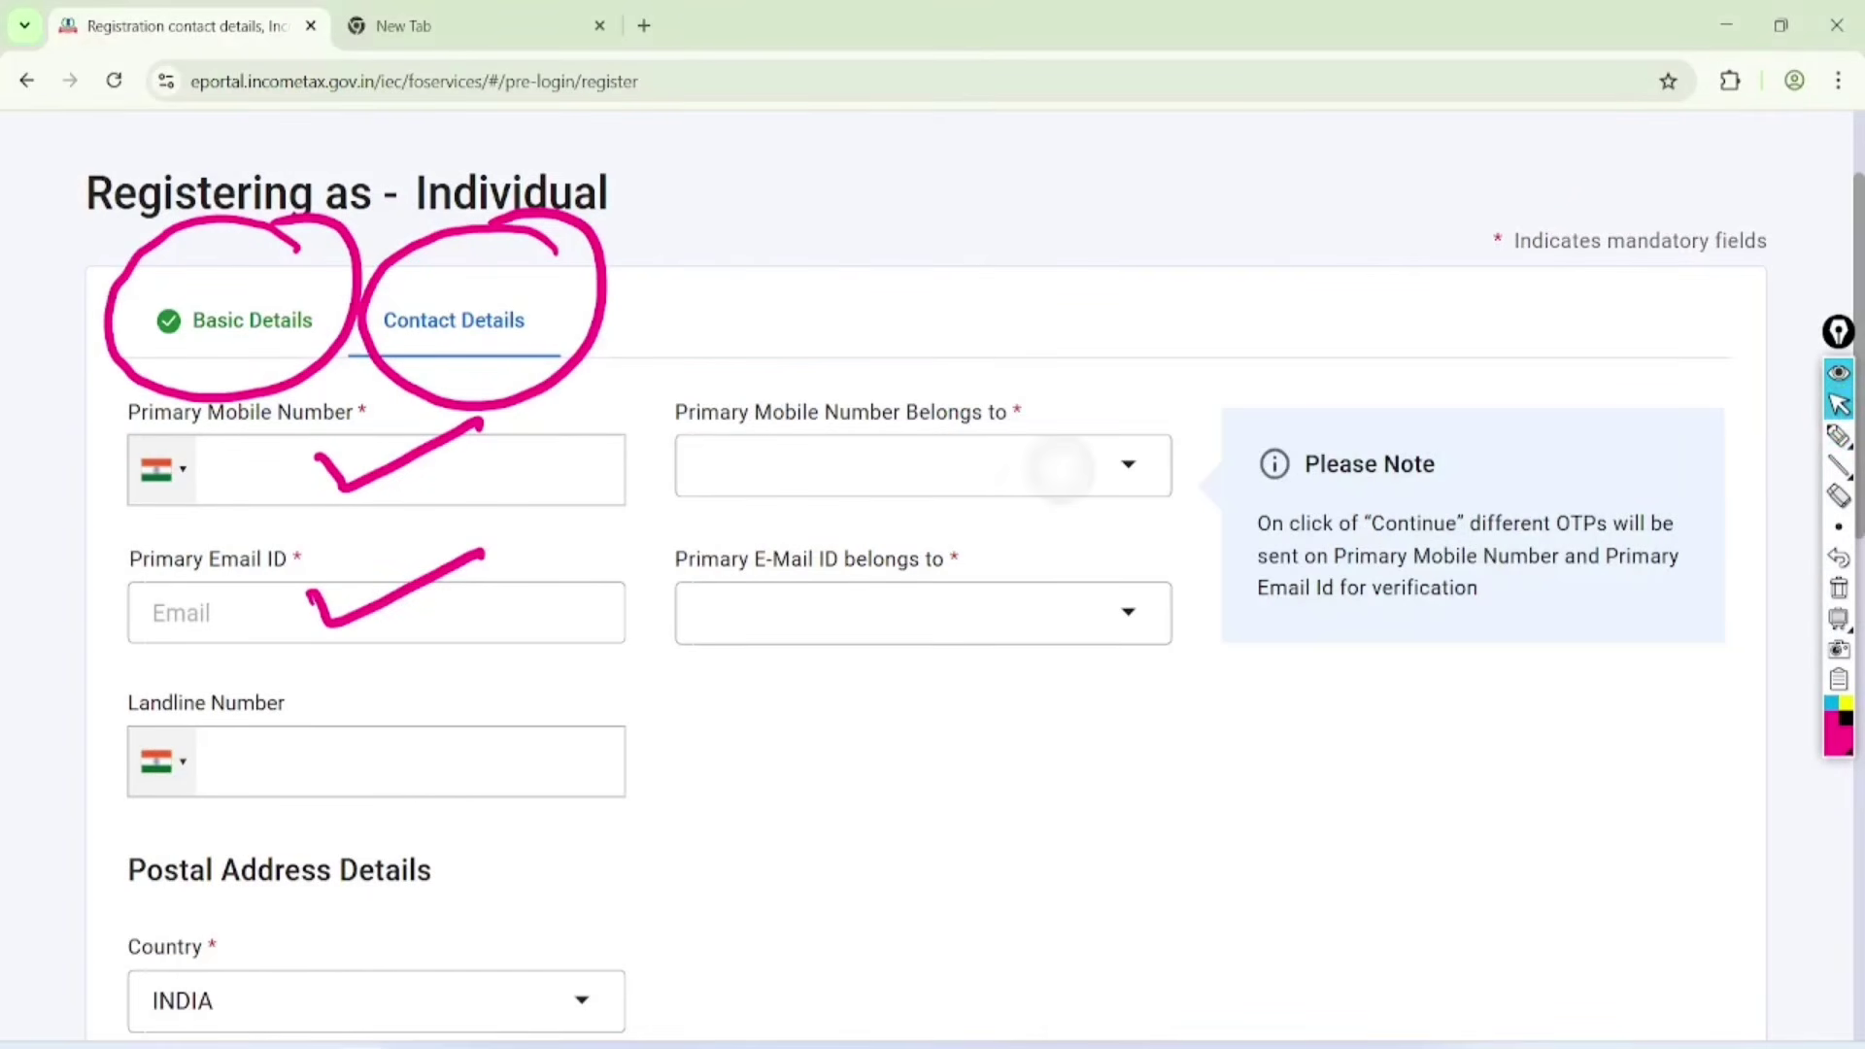
click(1061, 461)
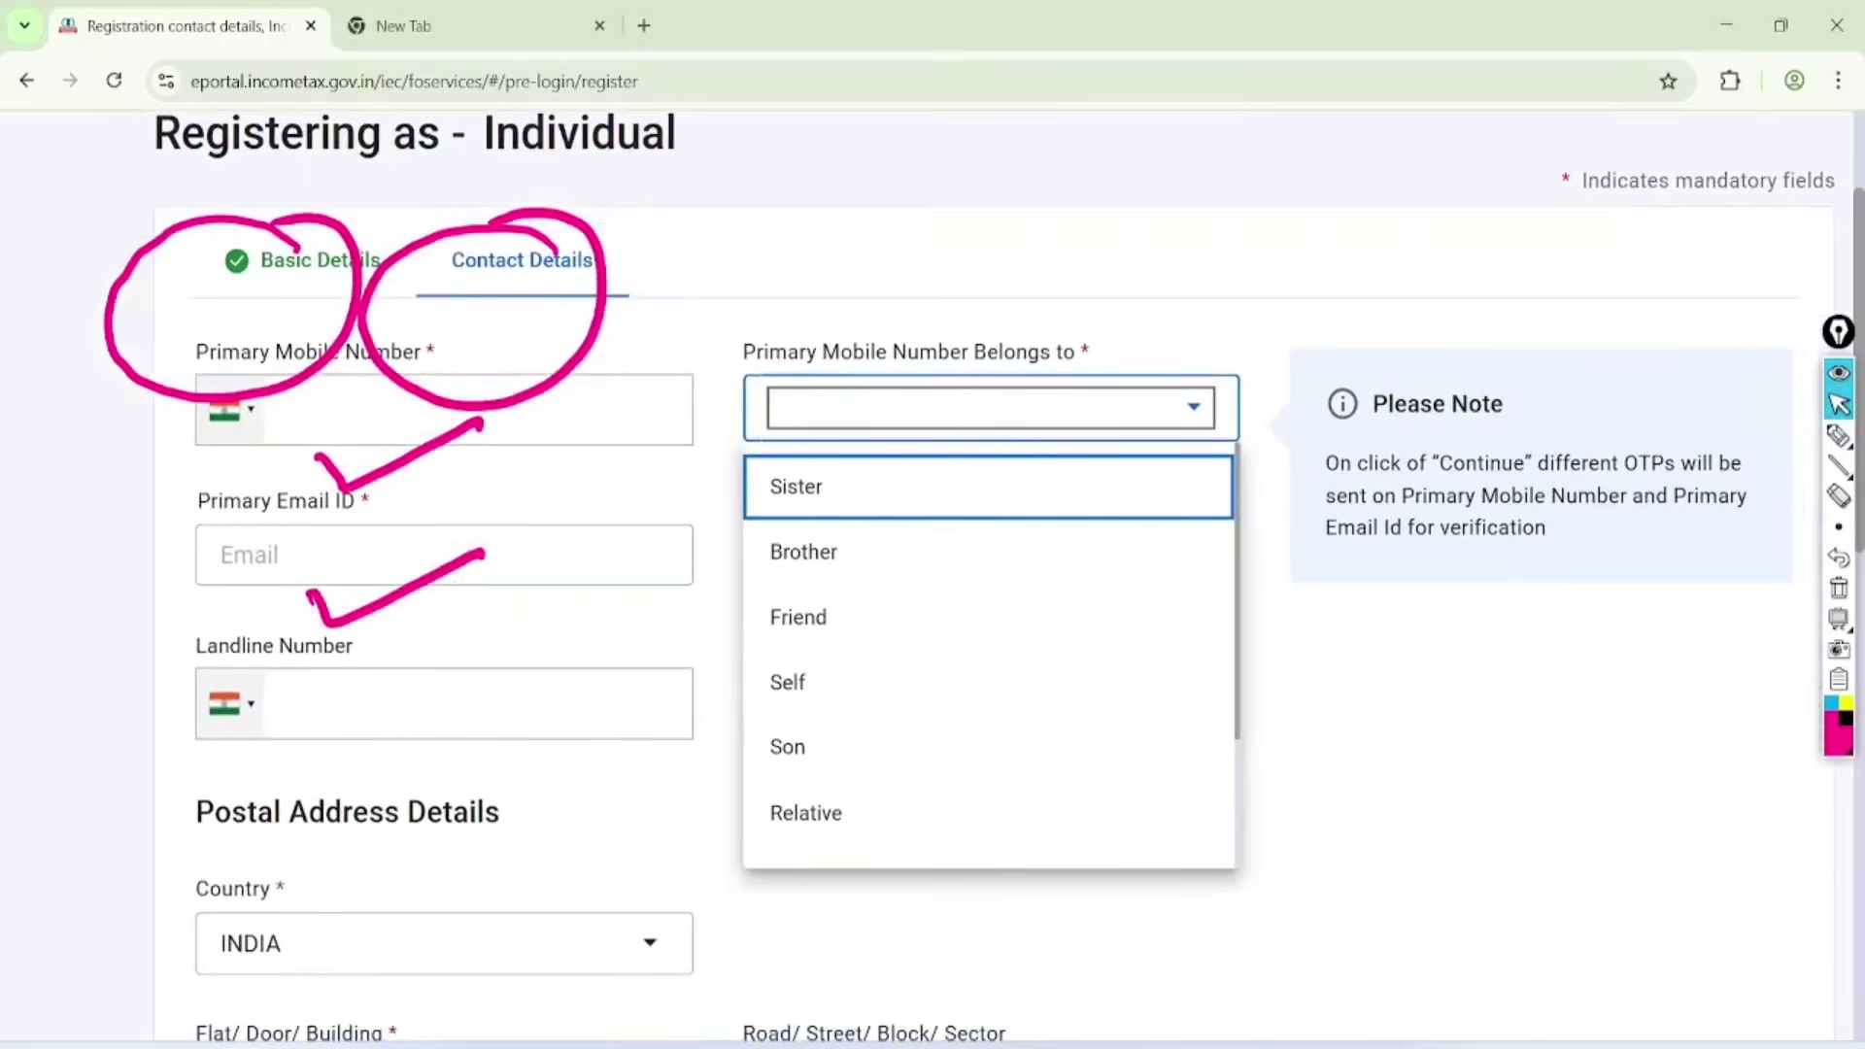
click(1062, 658)
click(1062, 554)
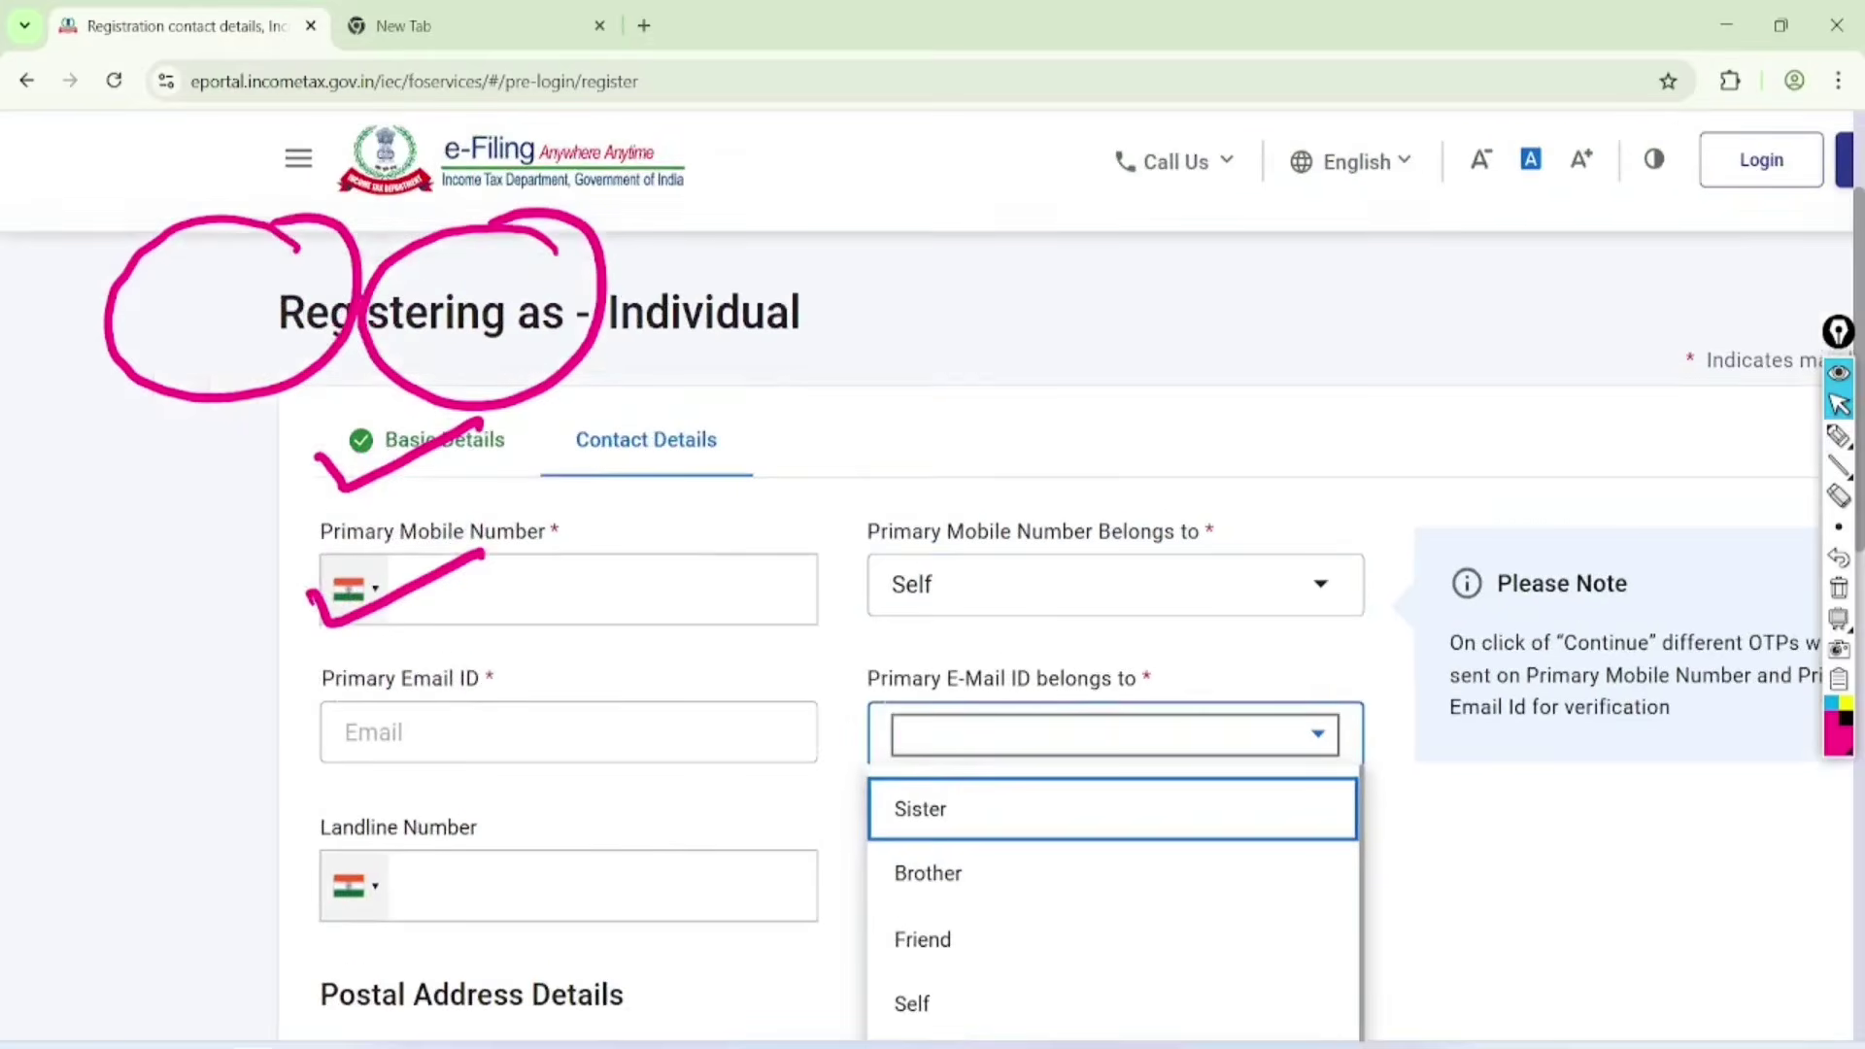
click(911, 803)
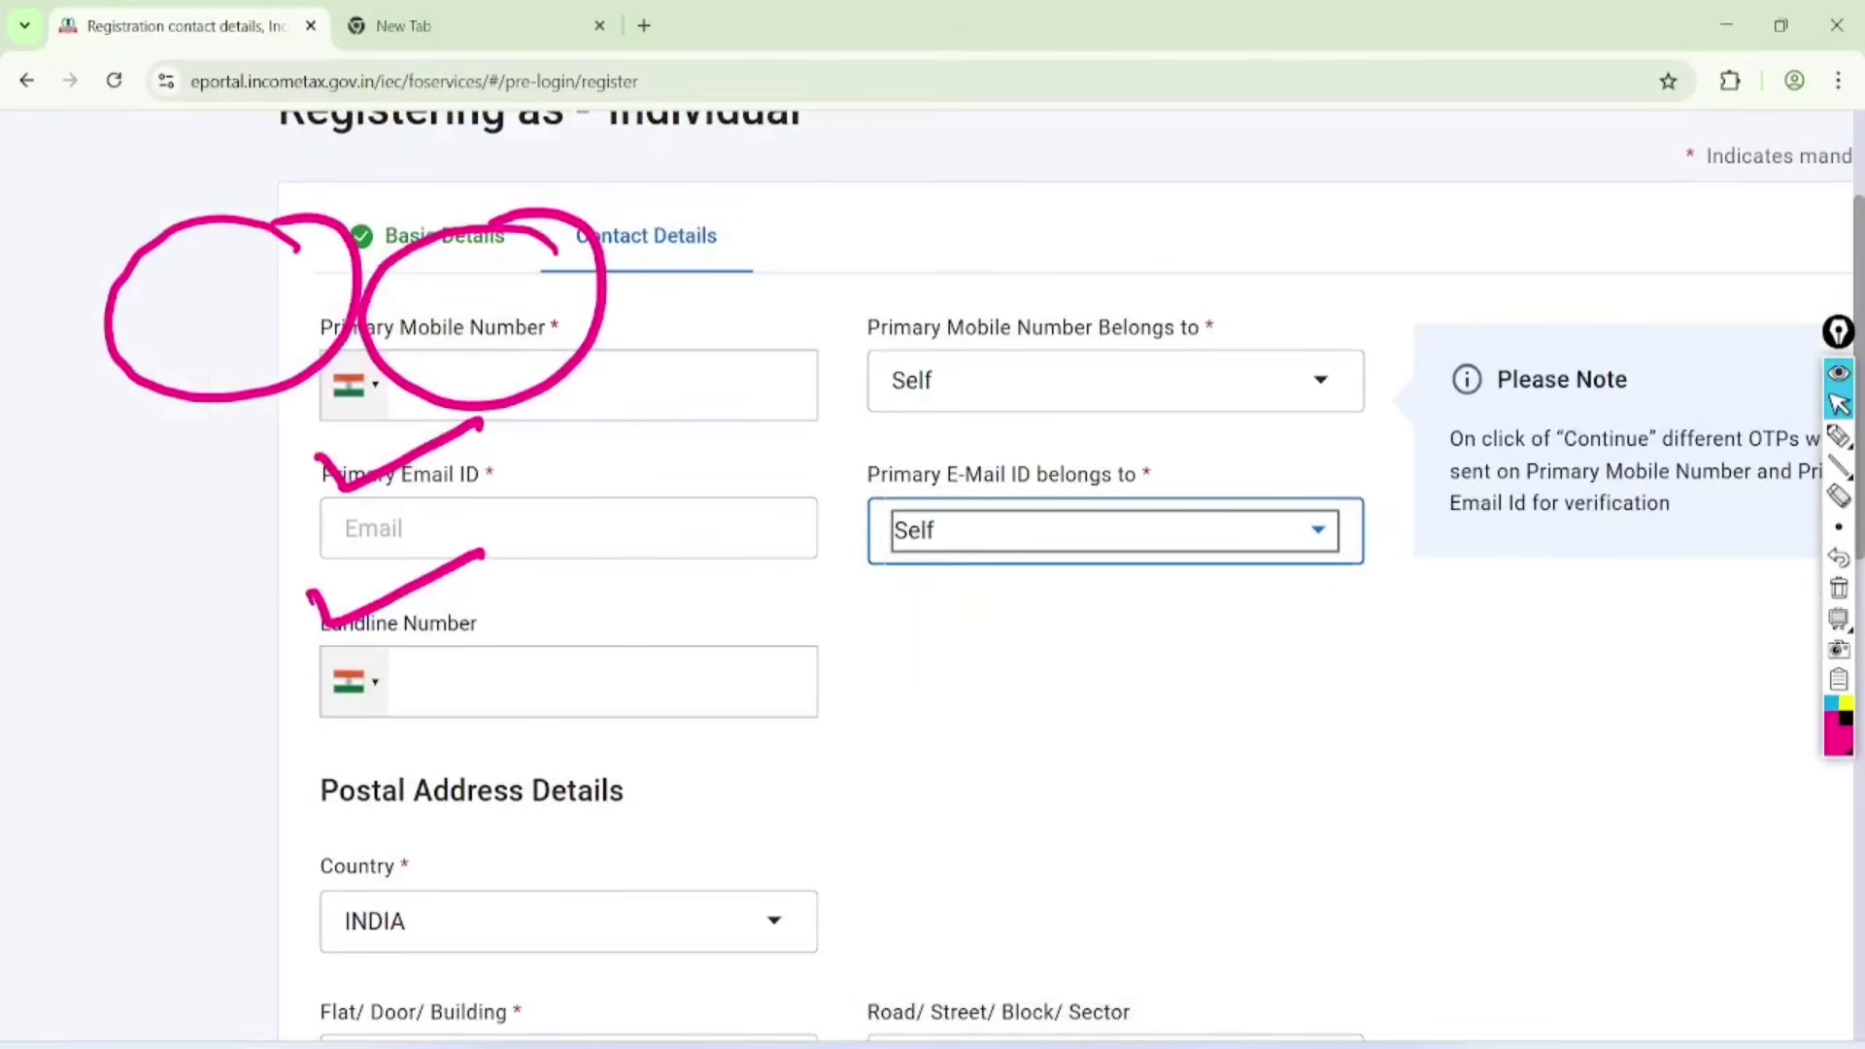
scroll(1072, 574, down, 1)
click(1838, 588)
Enter the pincode in the Postal Address Details, leaving the Flat/Door/Building and Road/Street fields empty
scroll(1072, 574, down, 2)
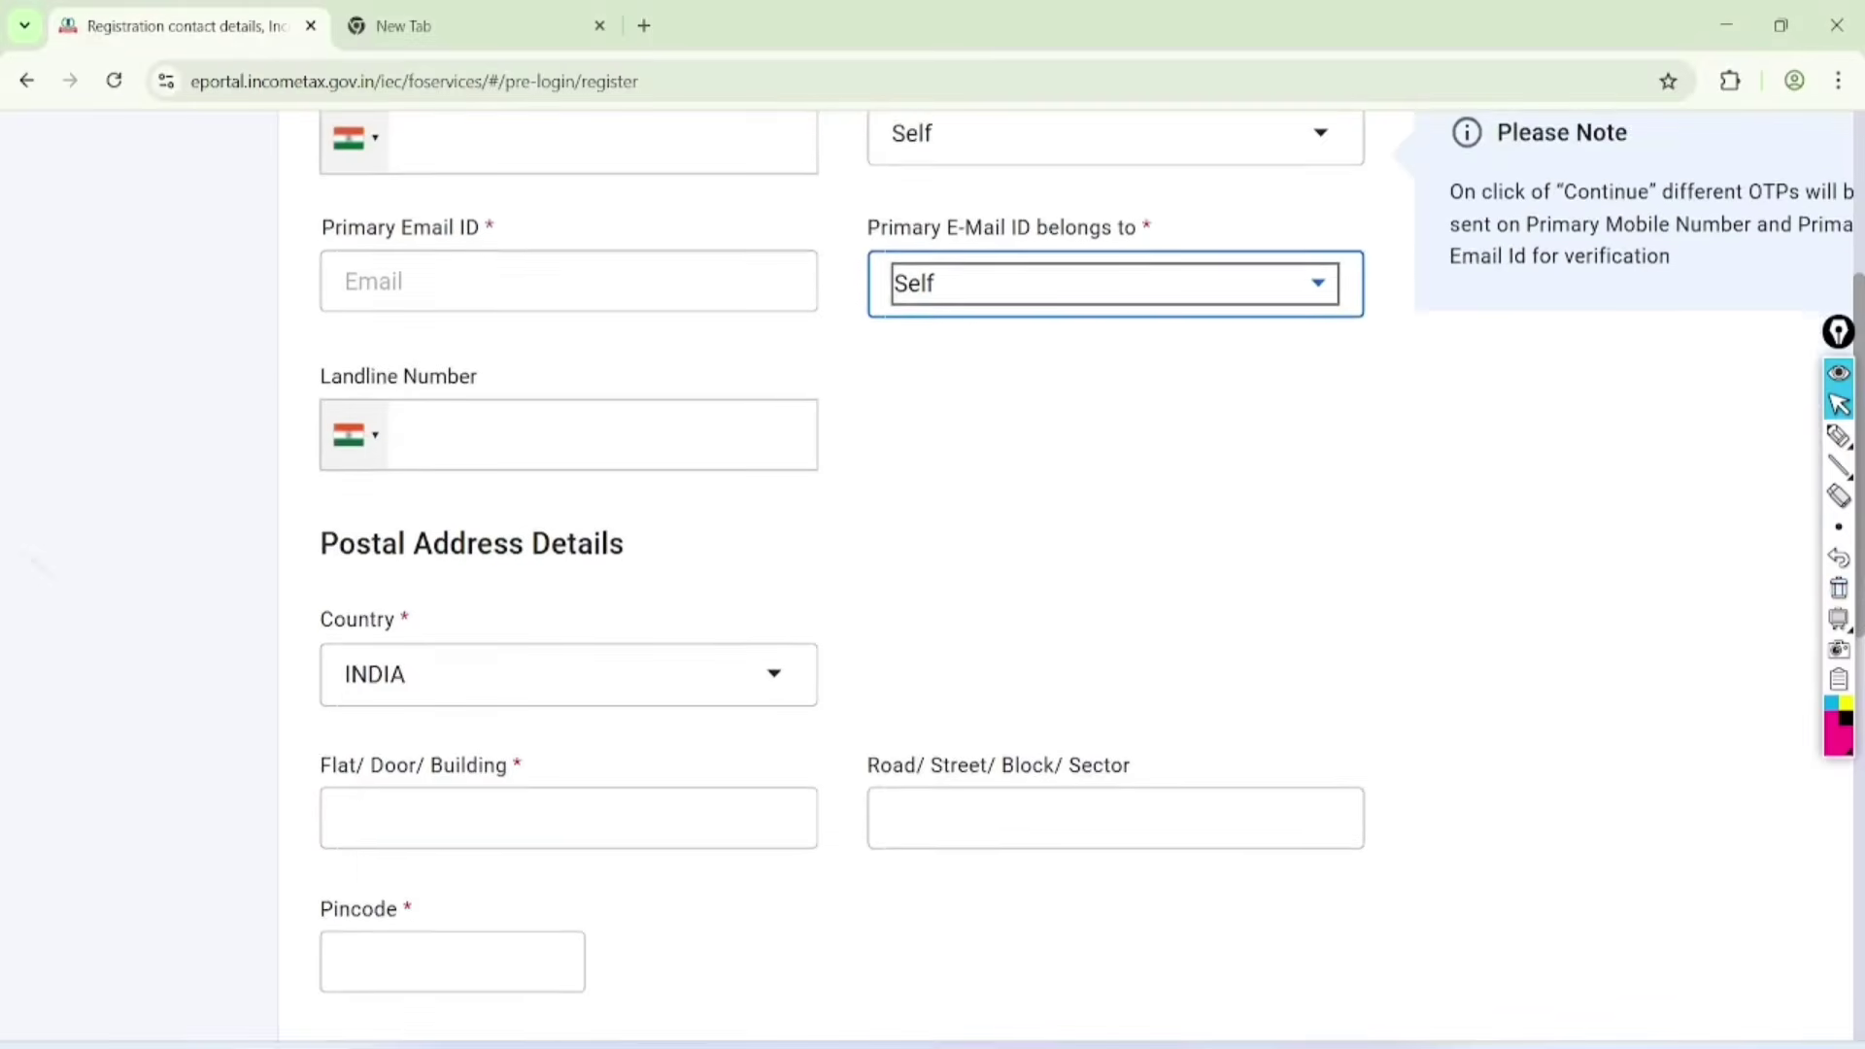
scroll(1072, 574, down, 1)
scroll(1072, 574, down, 2)
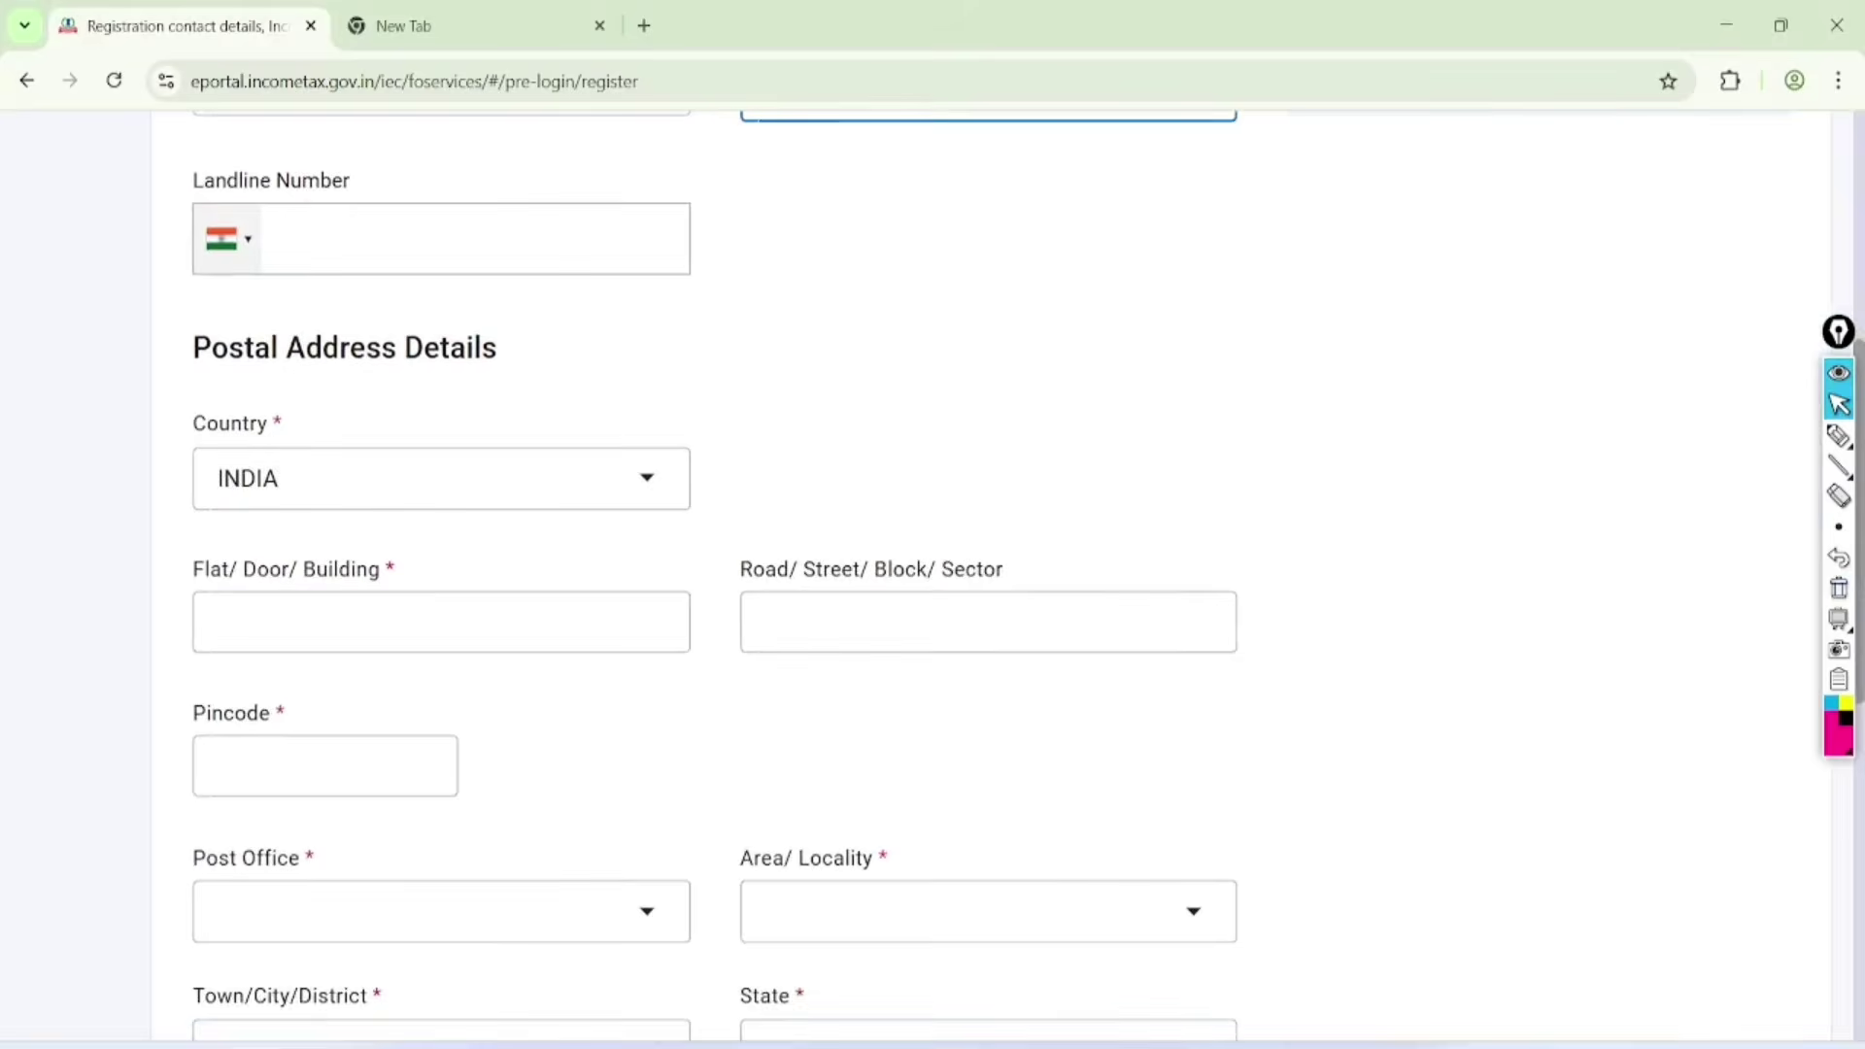
scroll(1072, 574, down, 2)
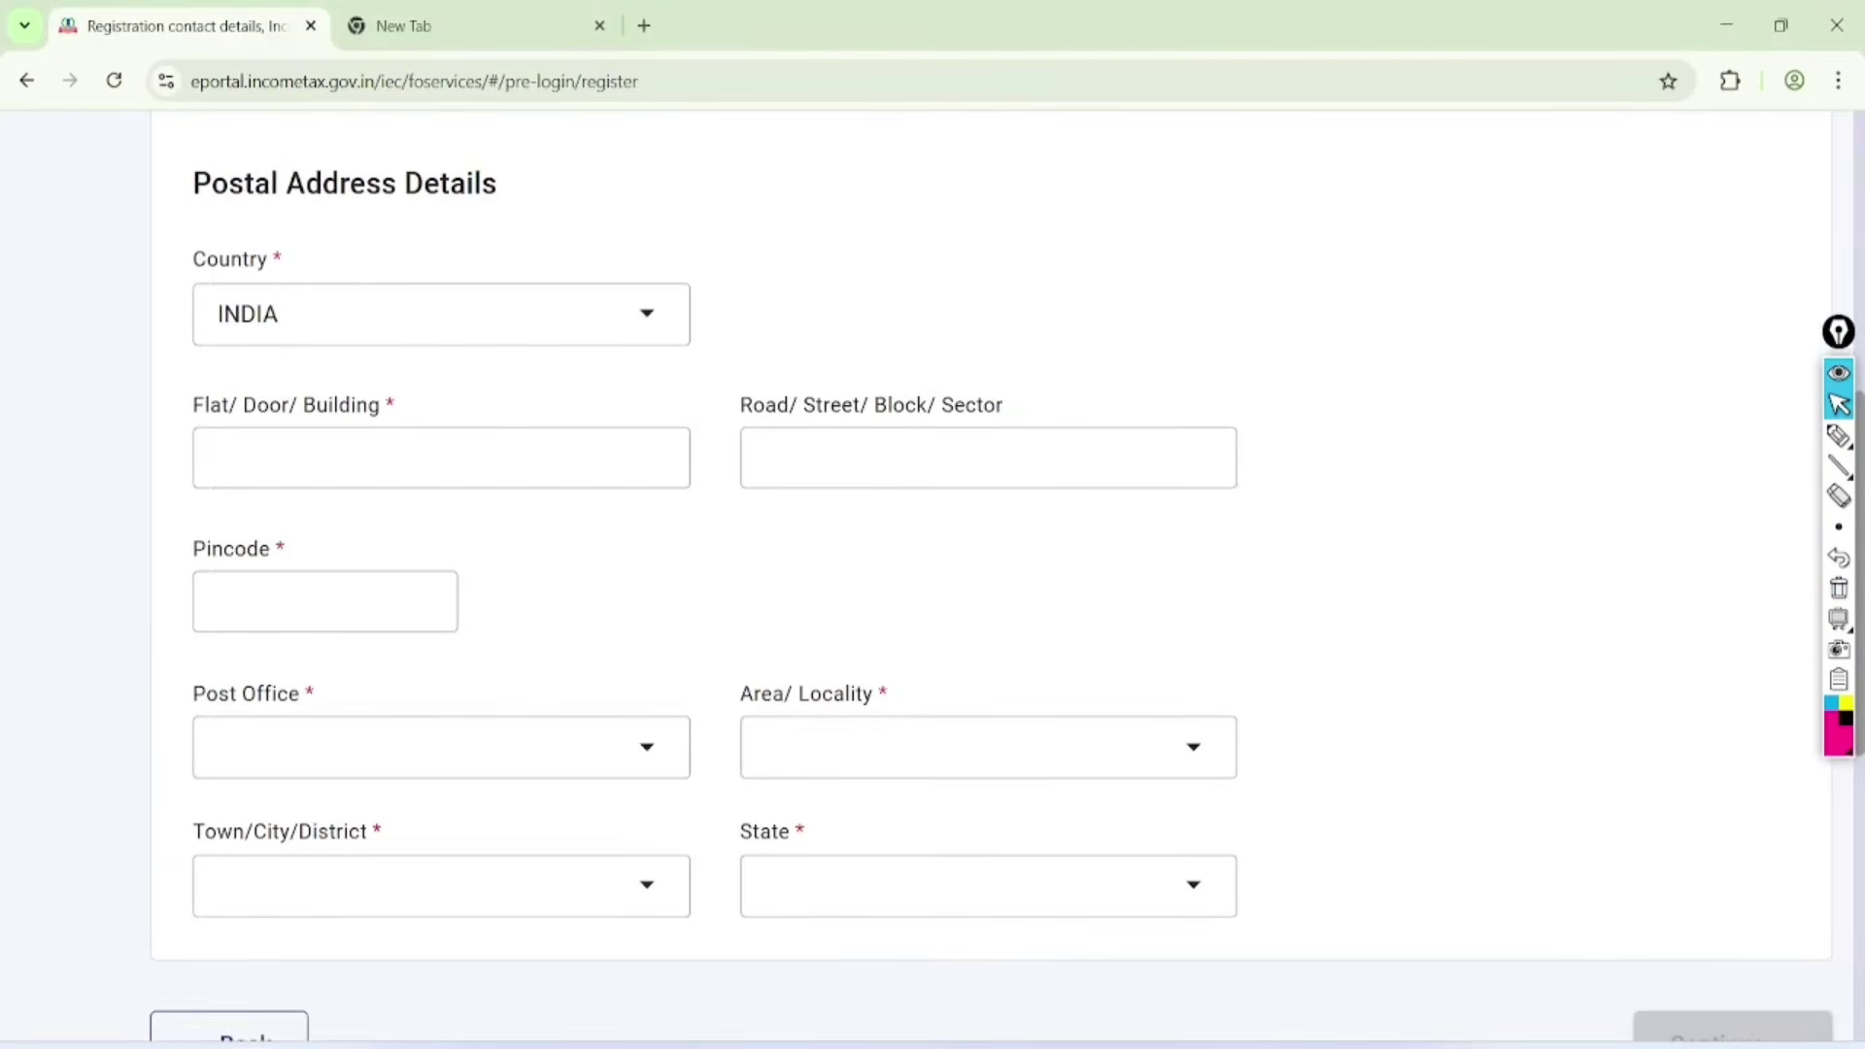
click(441, 458)
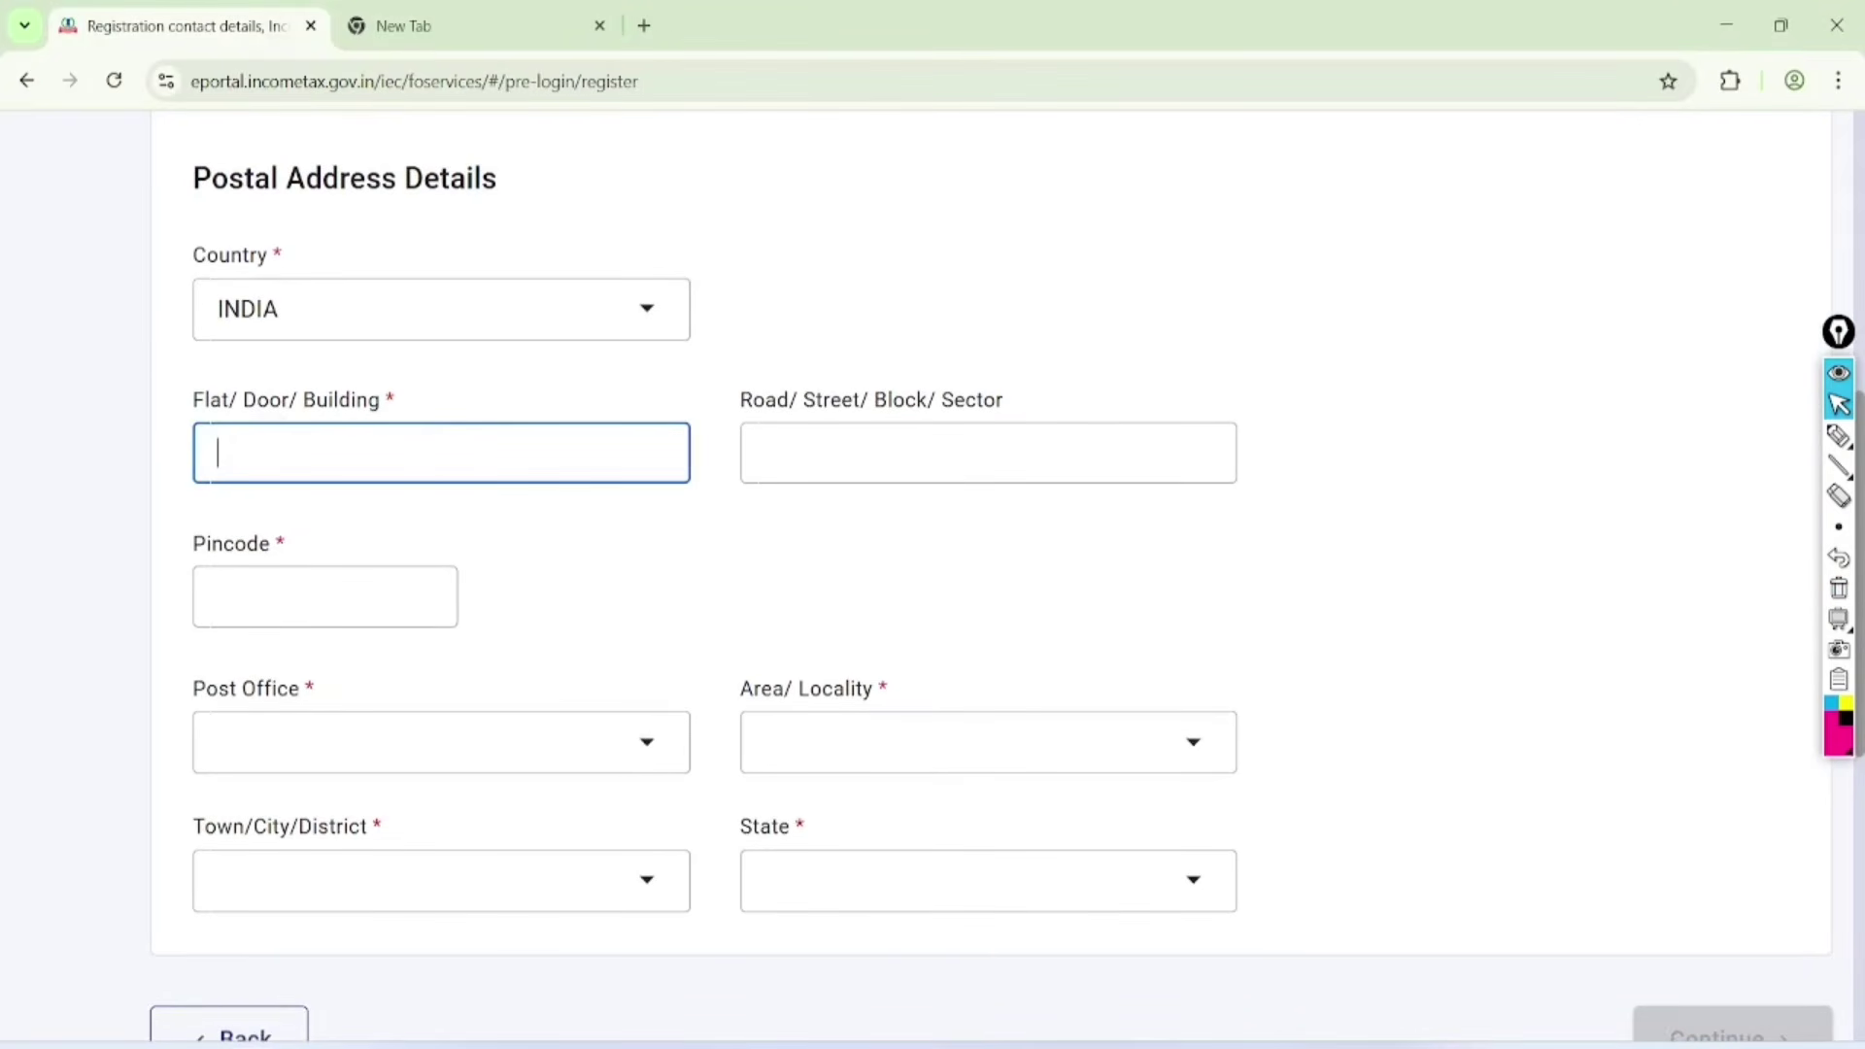
click(791, 449)
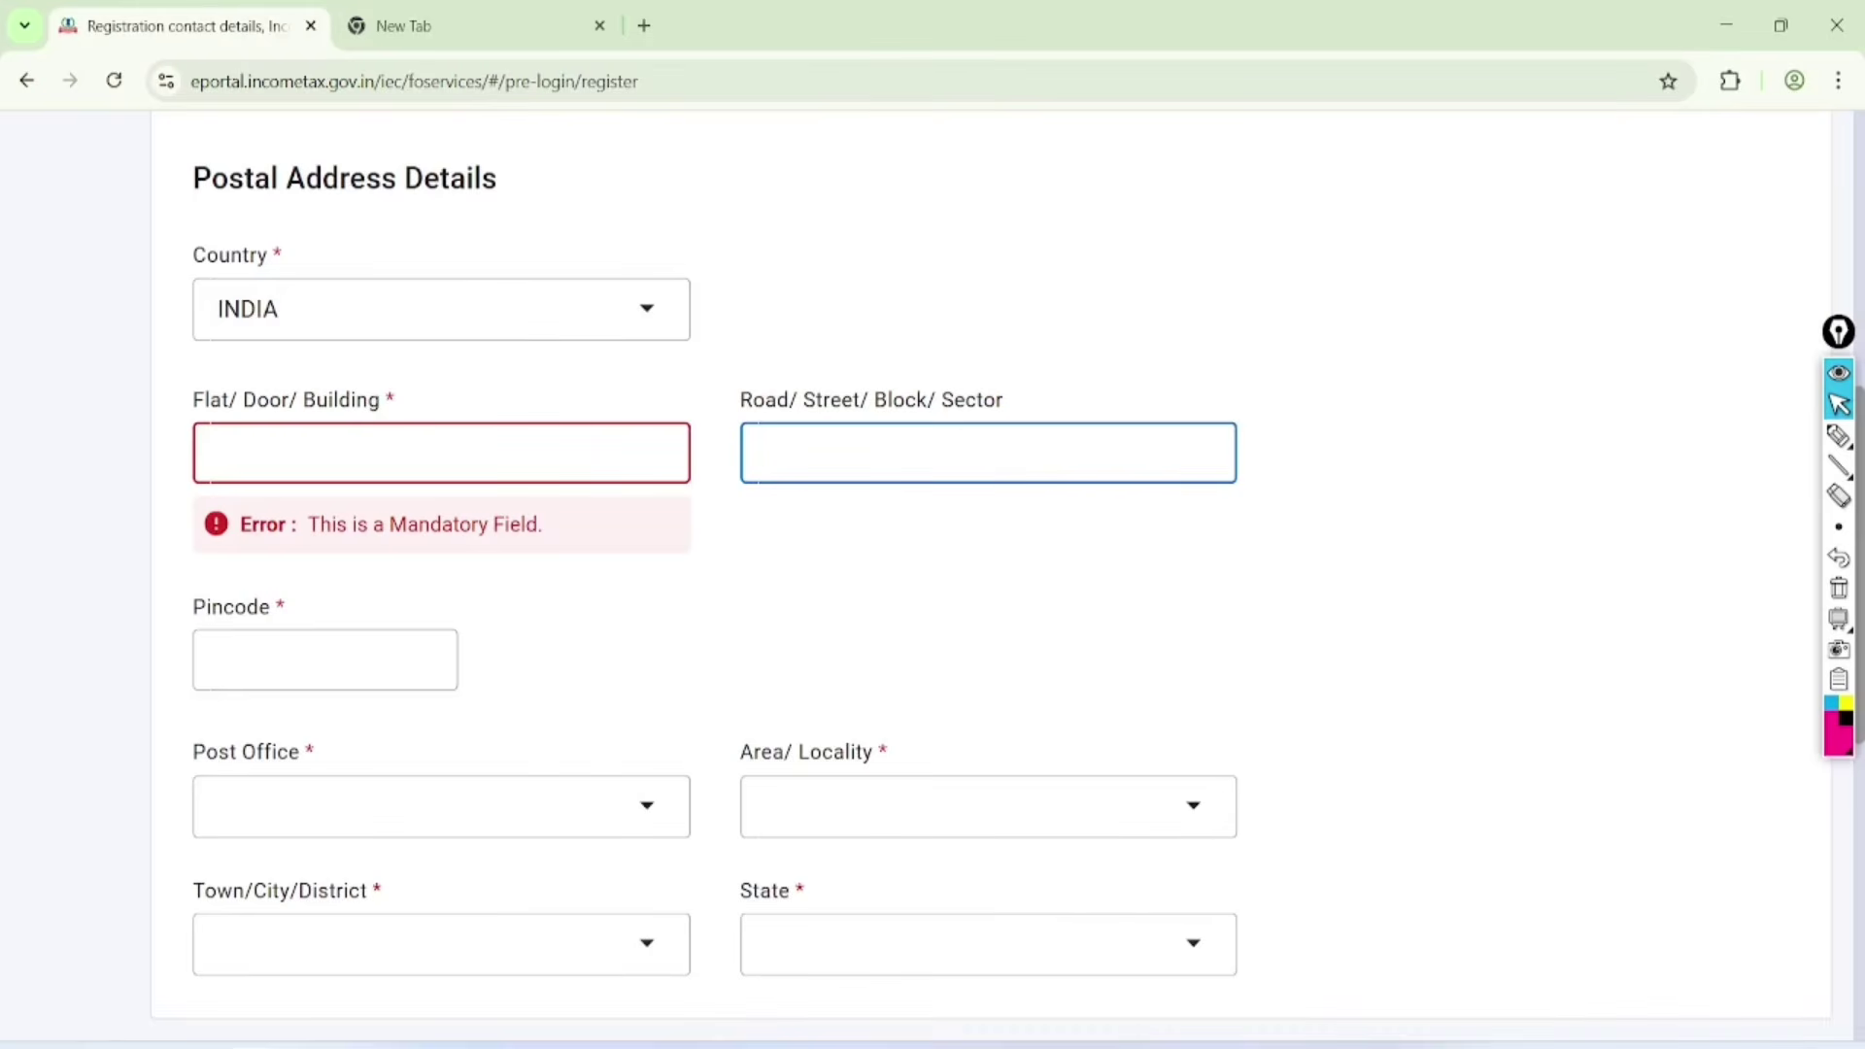
click(325, 660)
text(•••)
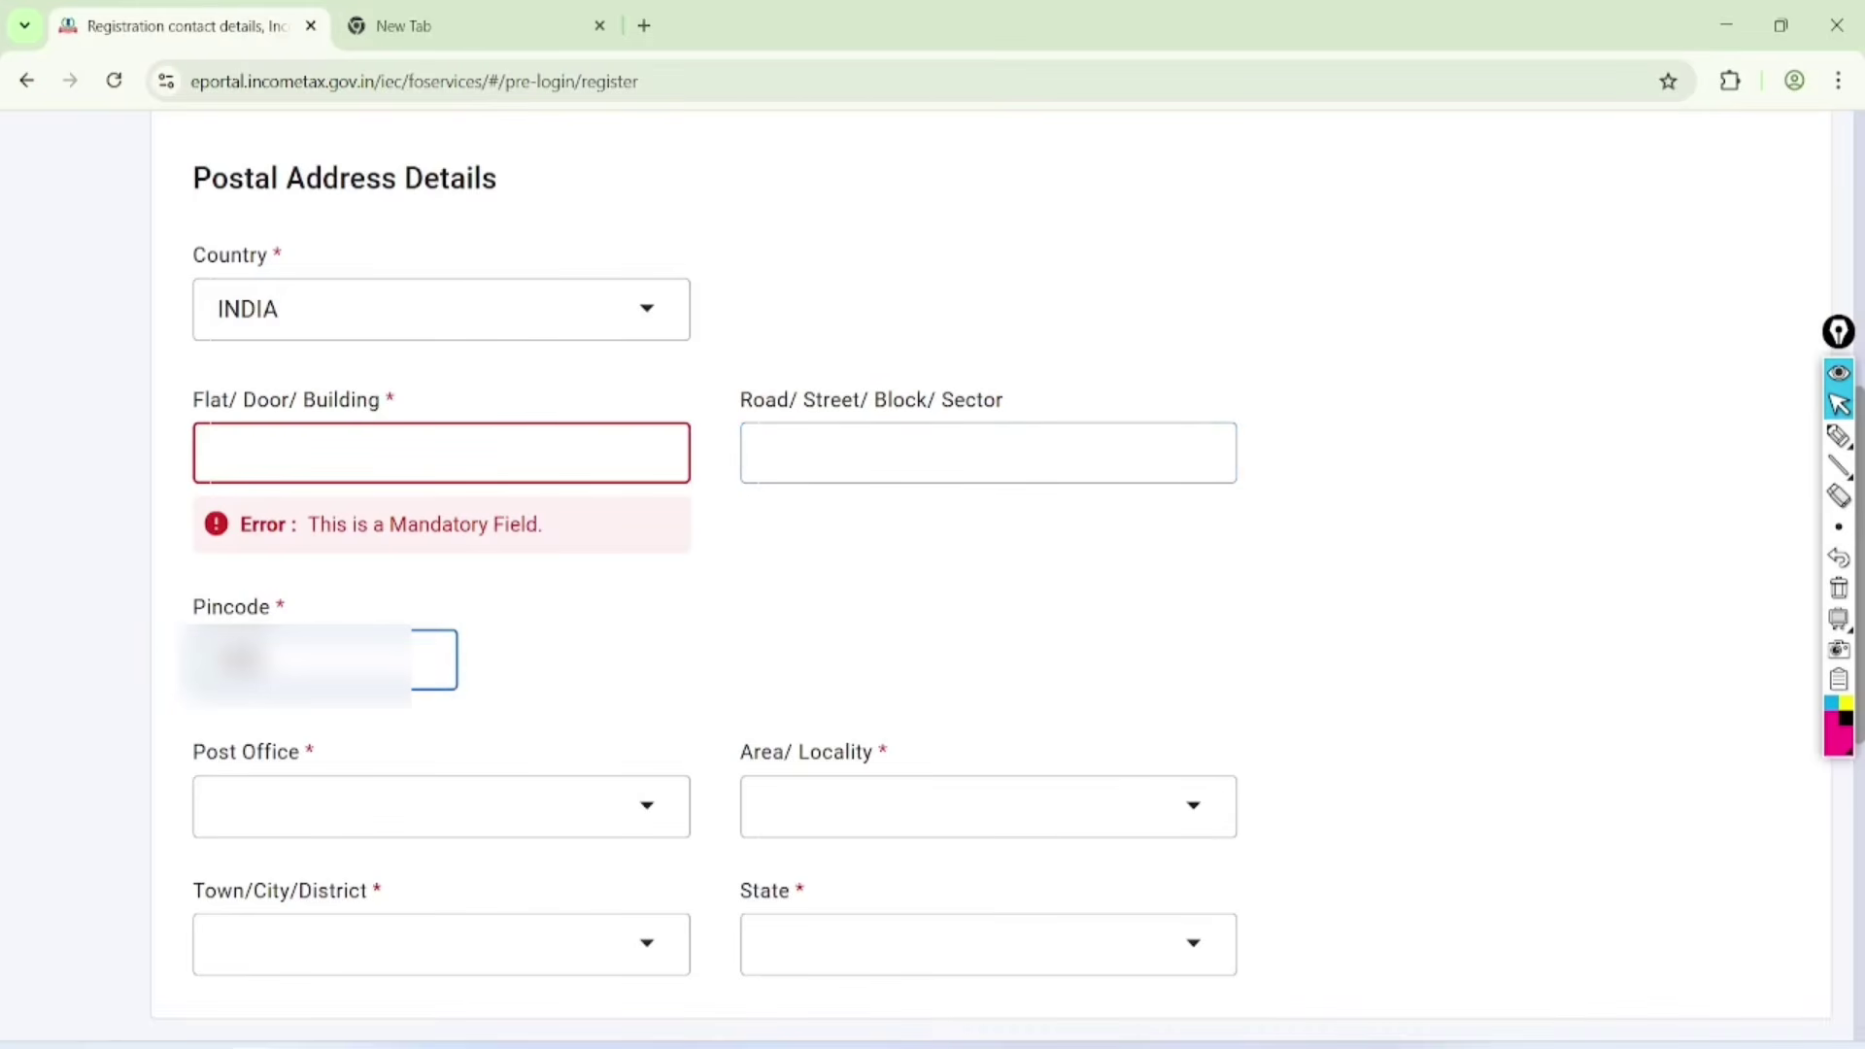
text(••)
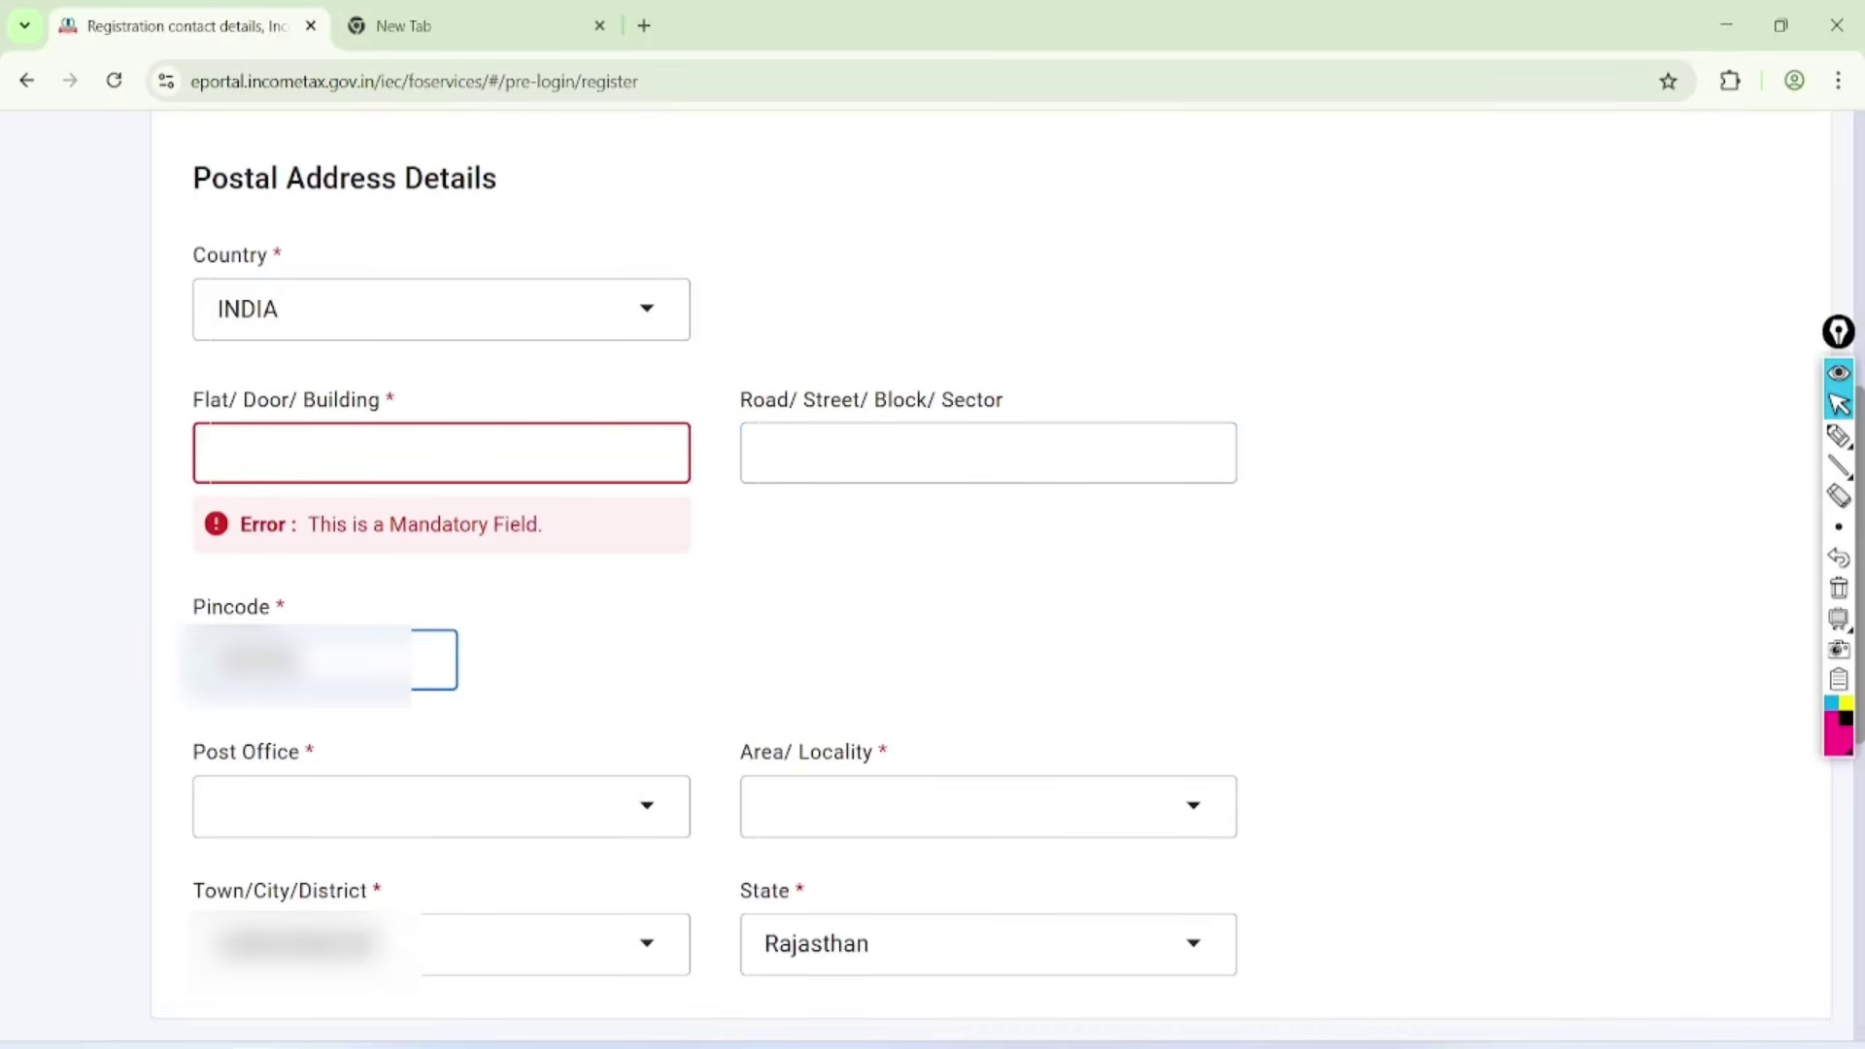
Choose the Post Office for the entered pincode in the Postal Address Details
key(Tab)
scroll(988, 583, down, 3)
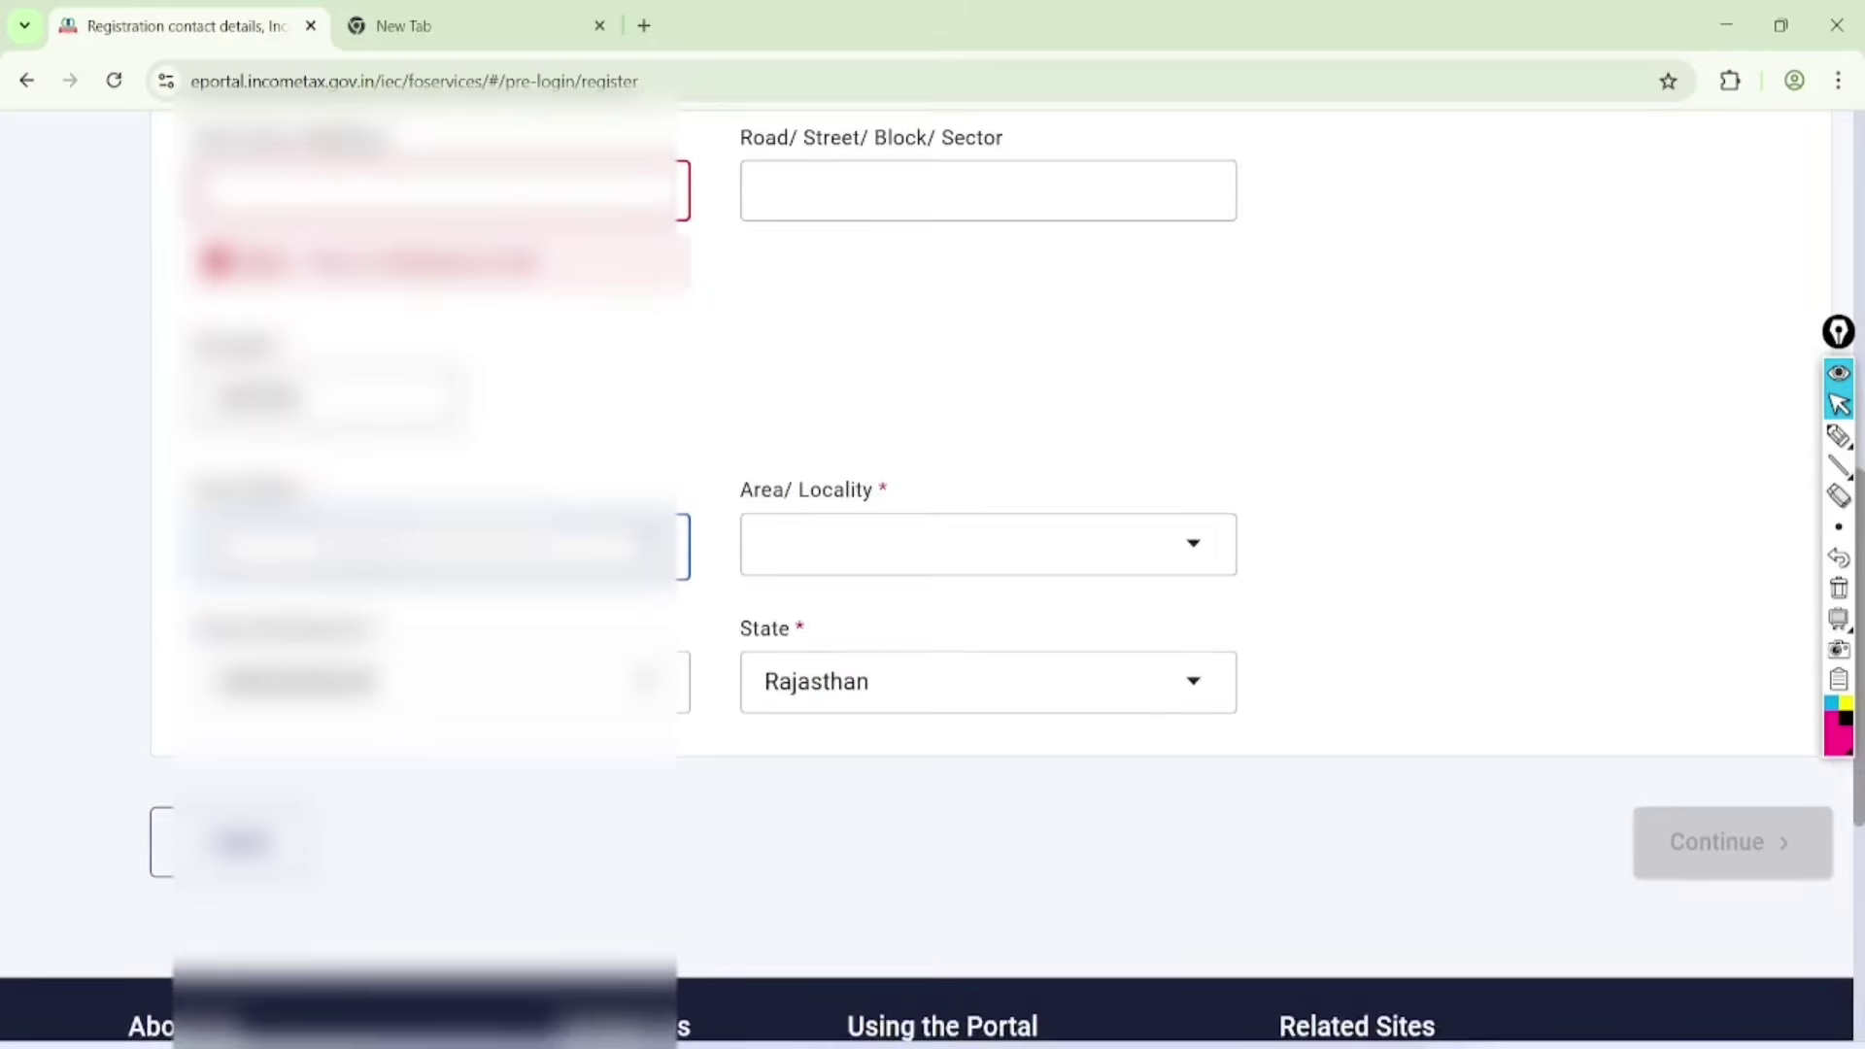
key(space)
scroll(987, 582, down, 4)
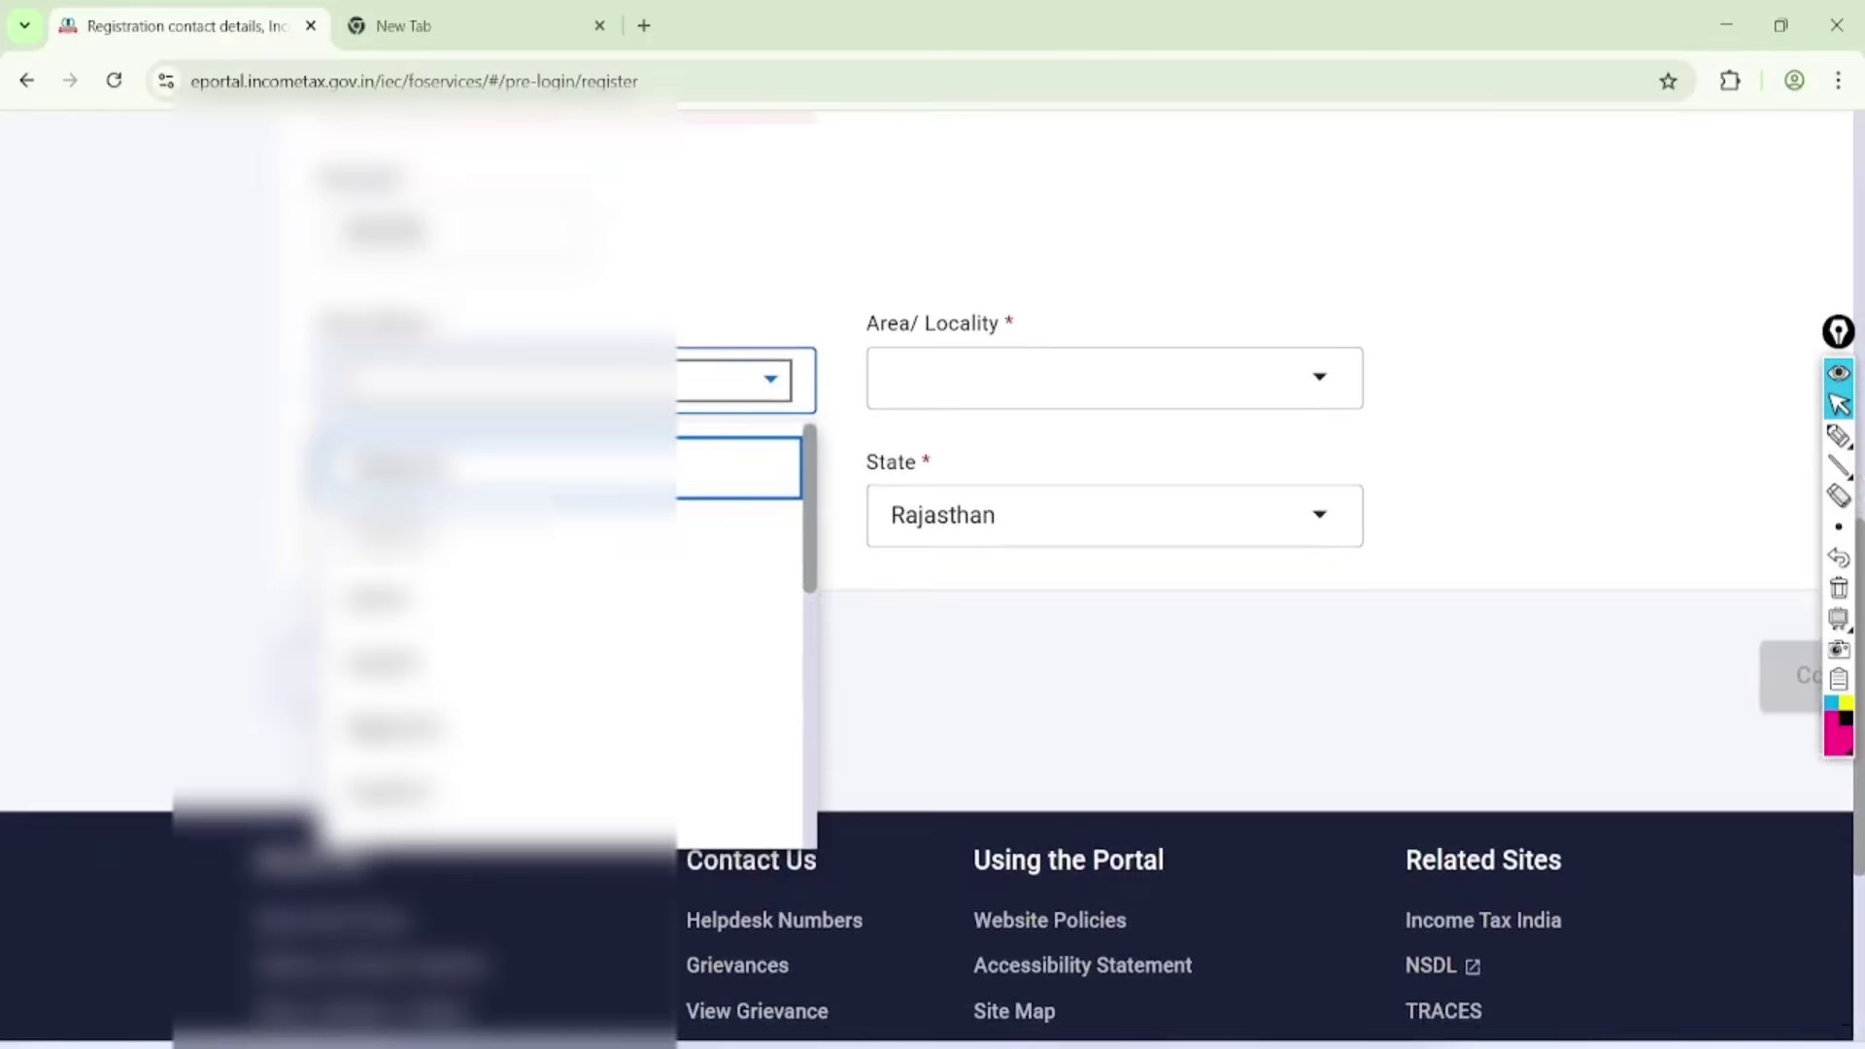
scroll(739, 621, down, 3)
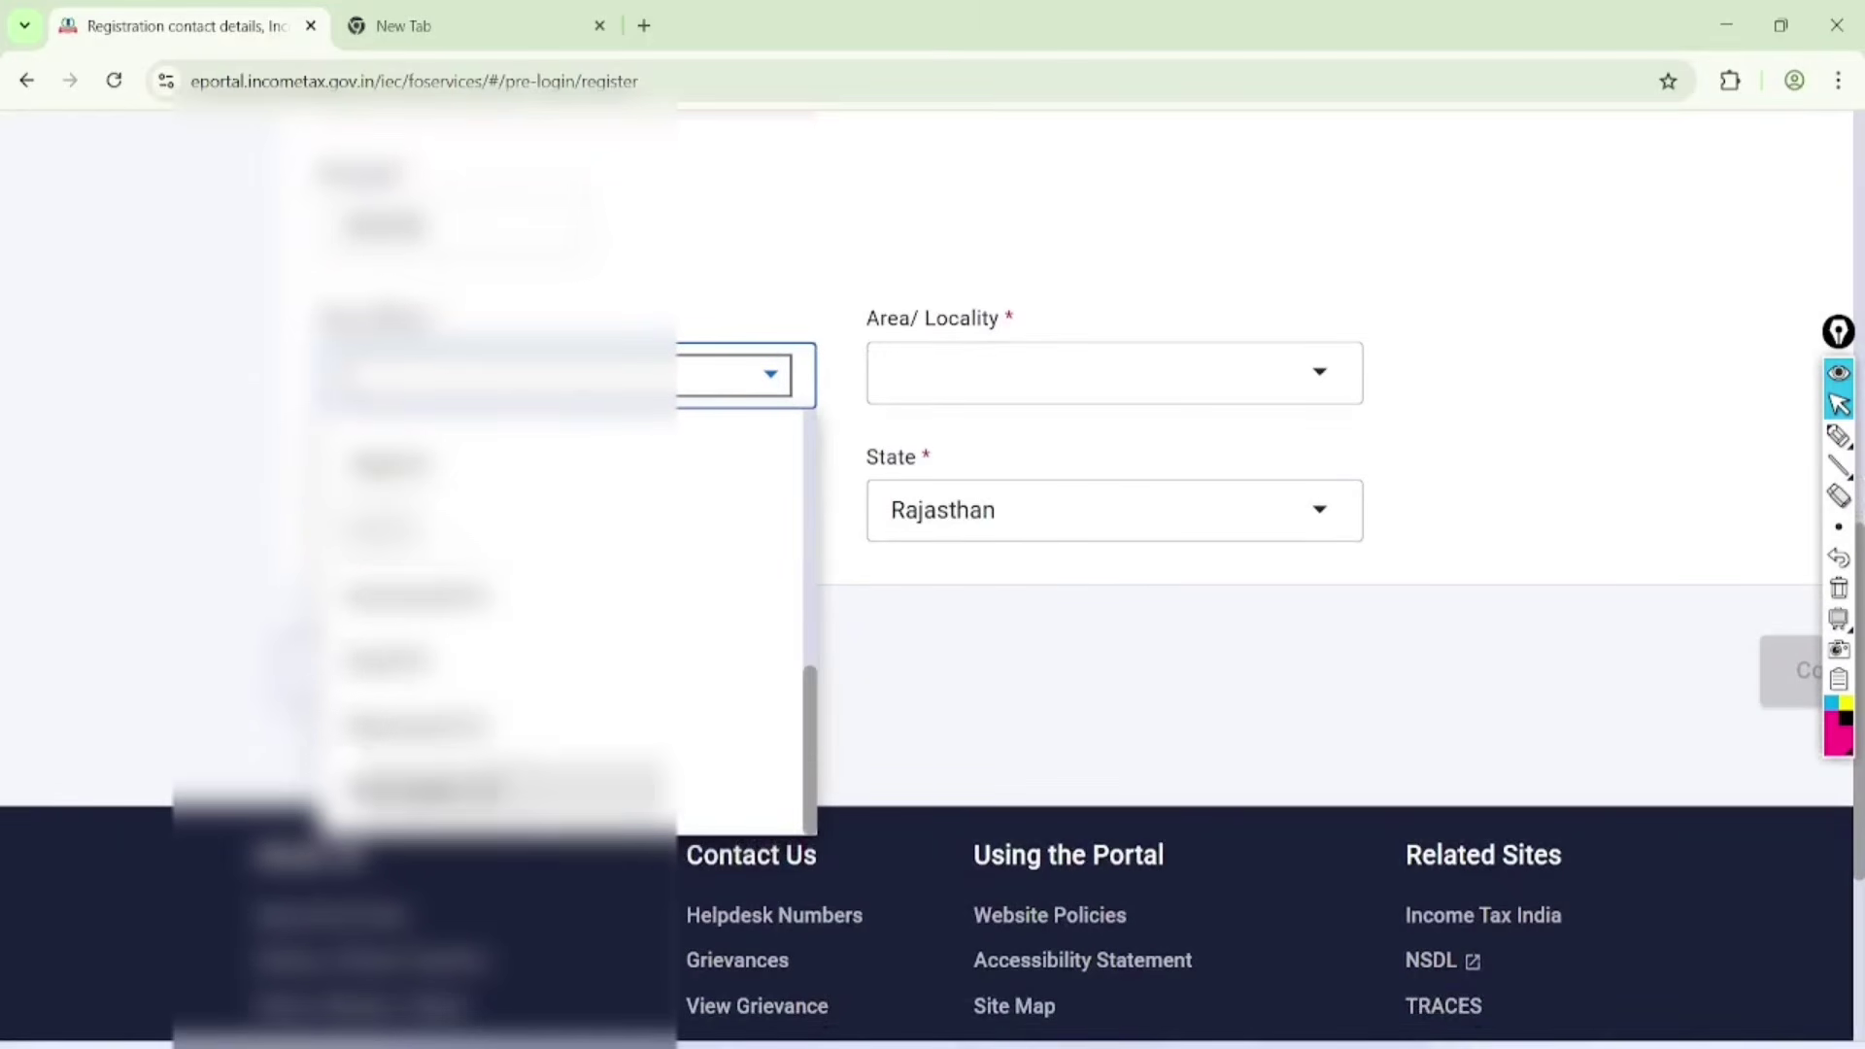
key(Return)
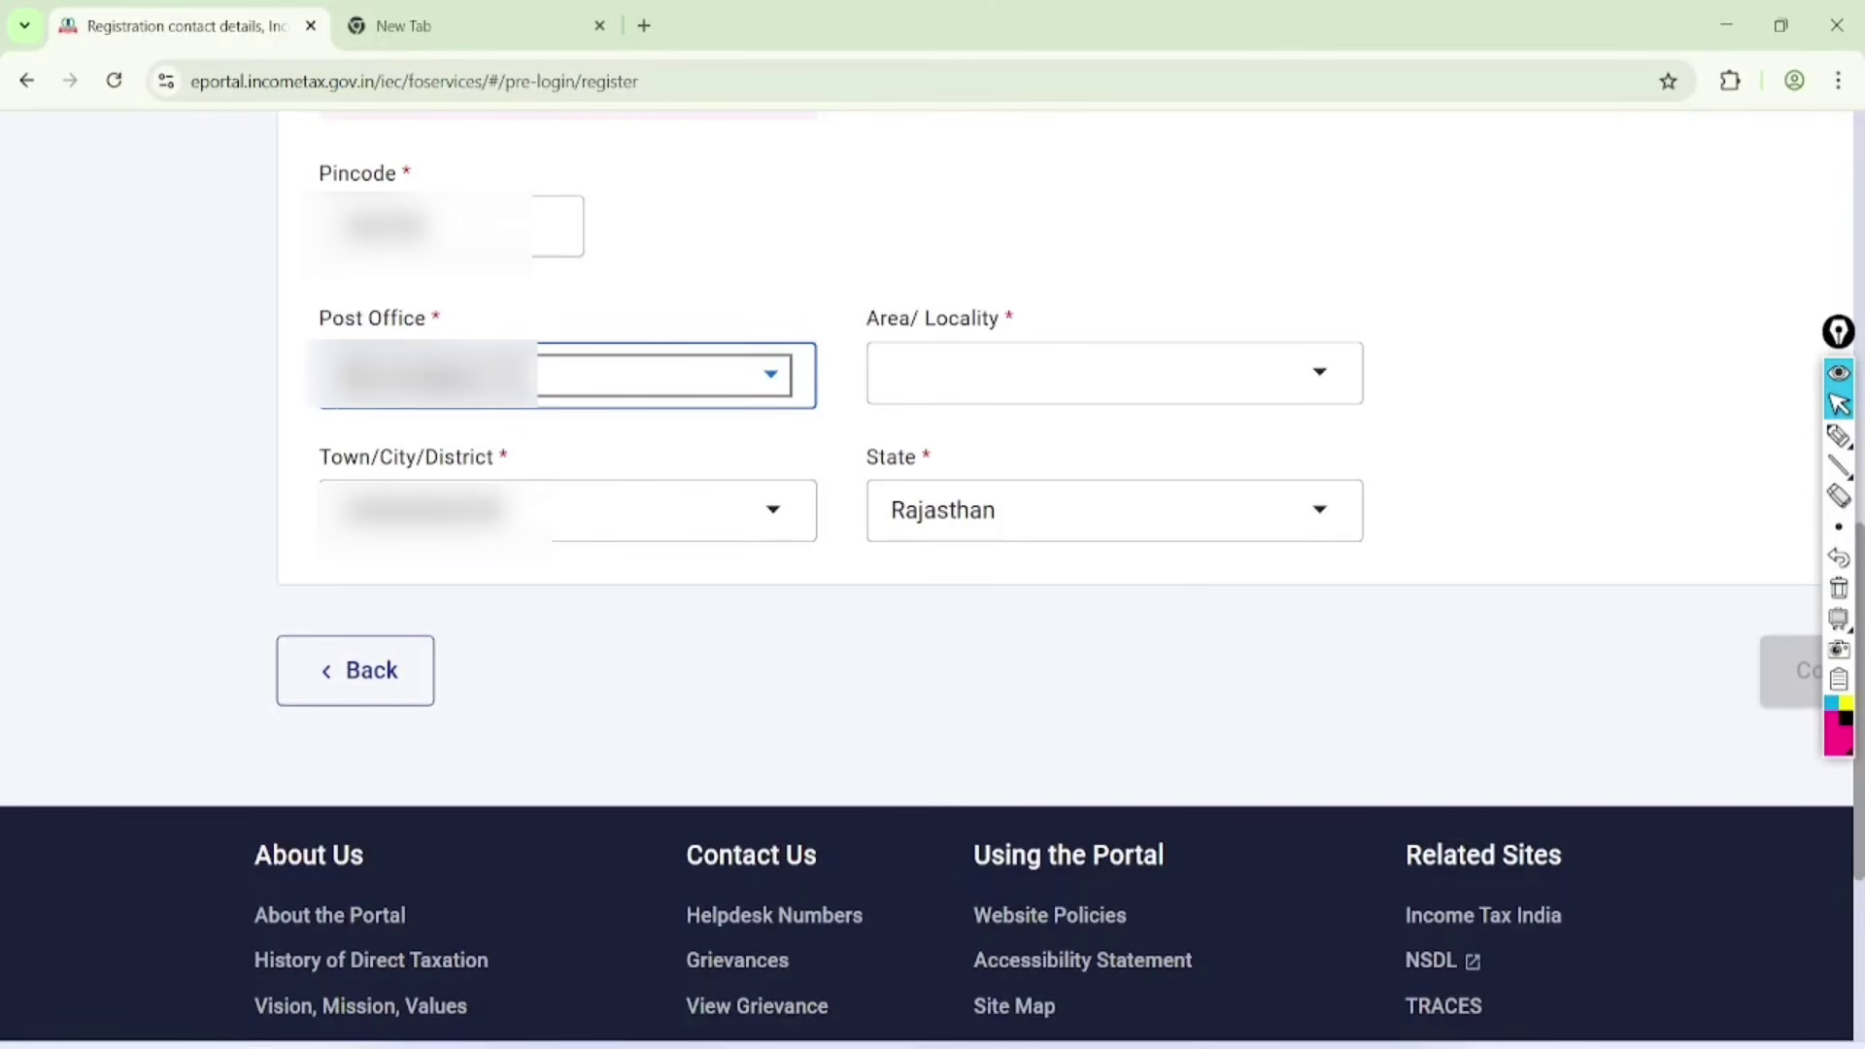
Choose the Area/Locality of the postal address and keep Rajasthan as the state
key(Tab)
key(space)
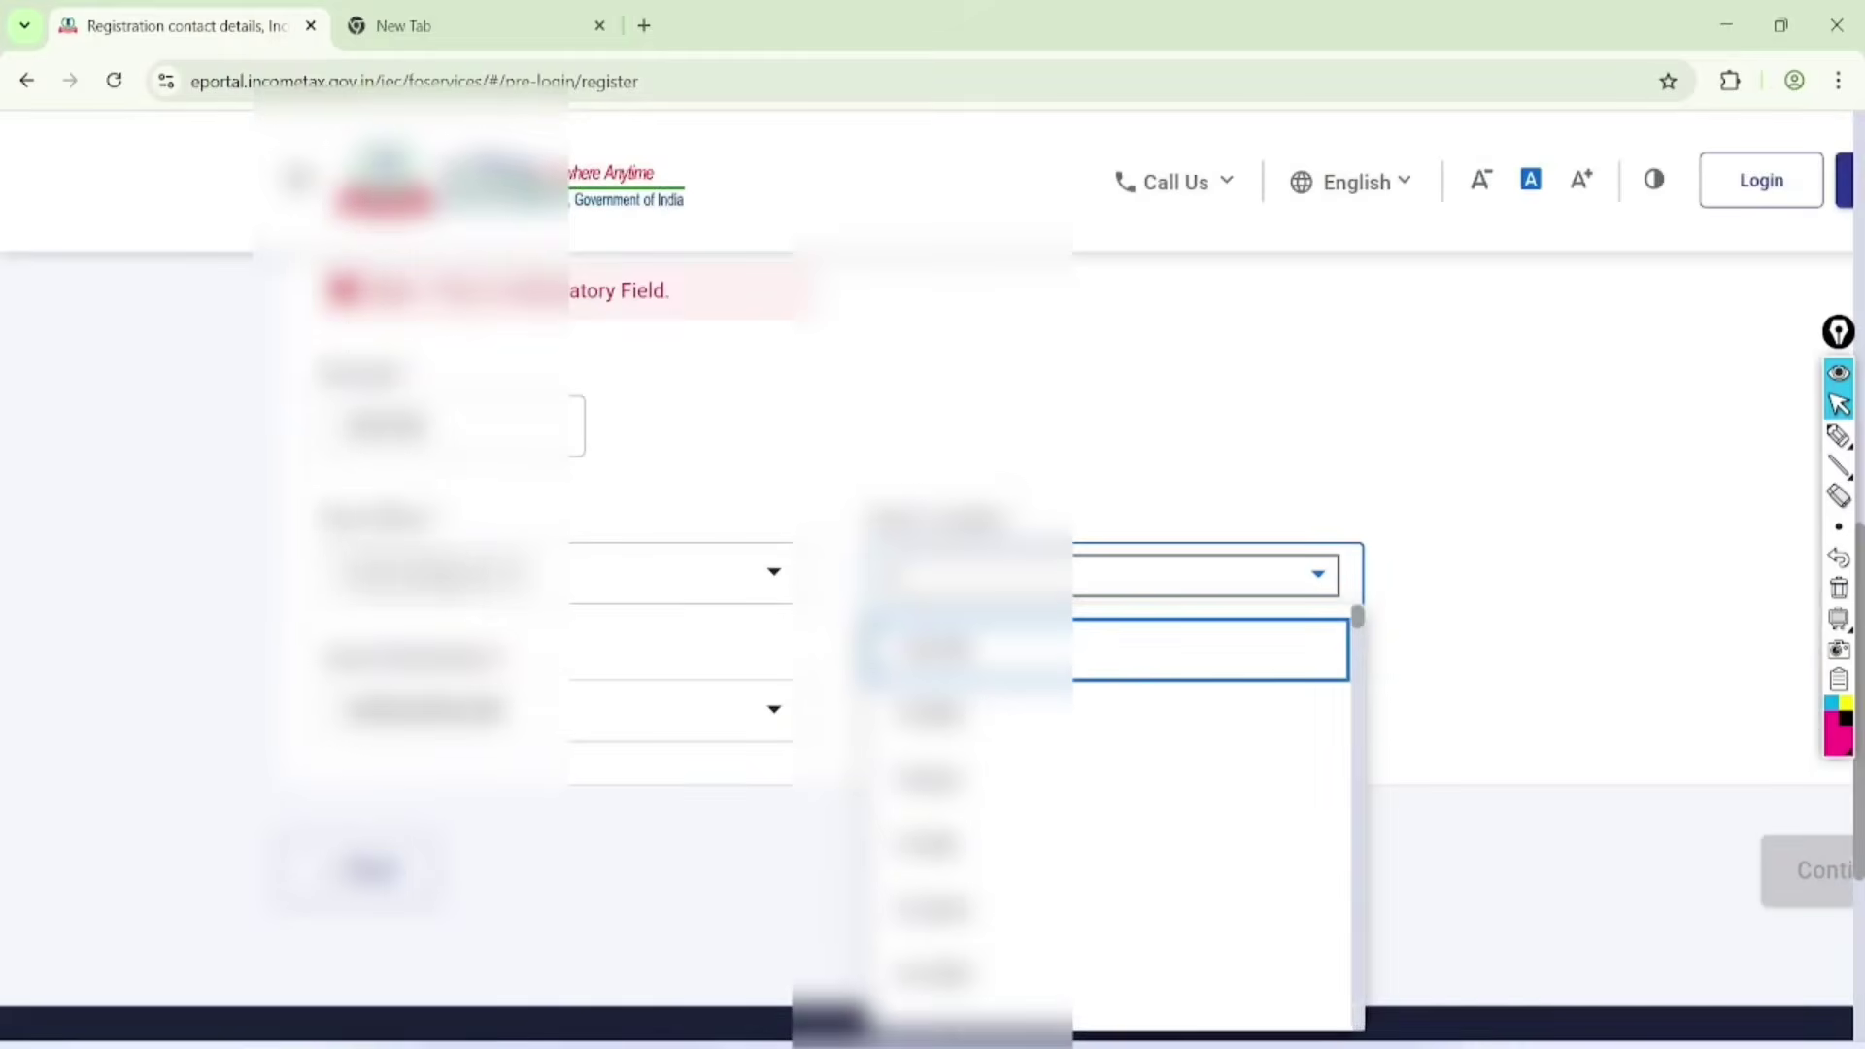
scroll(1107, 816, down, 5)
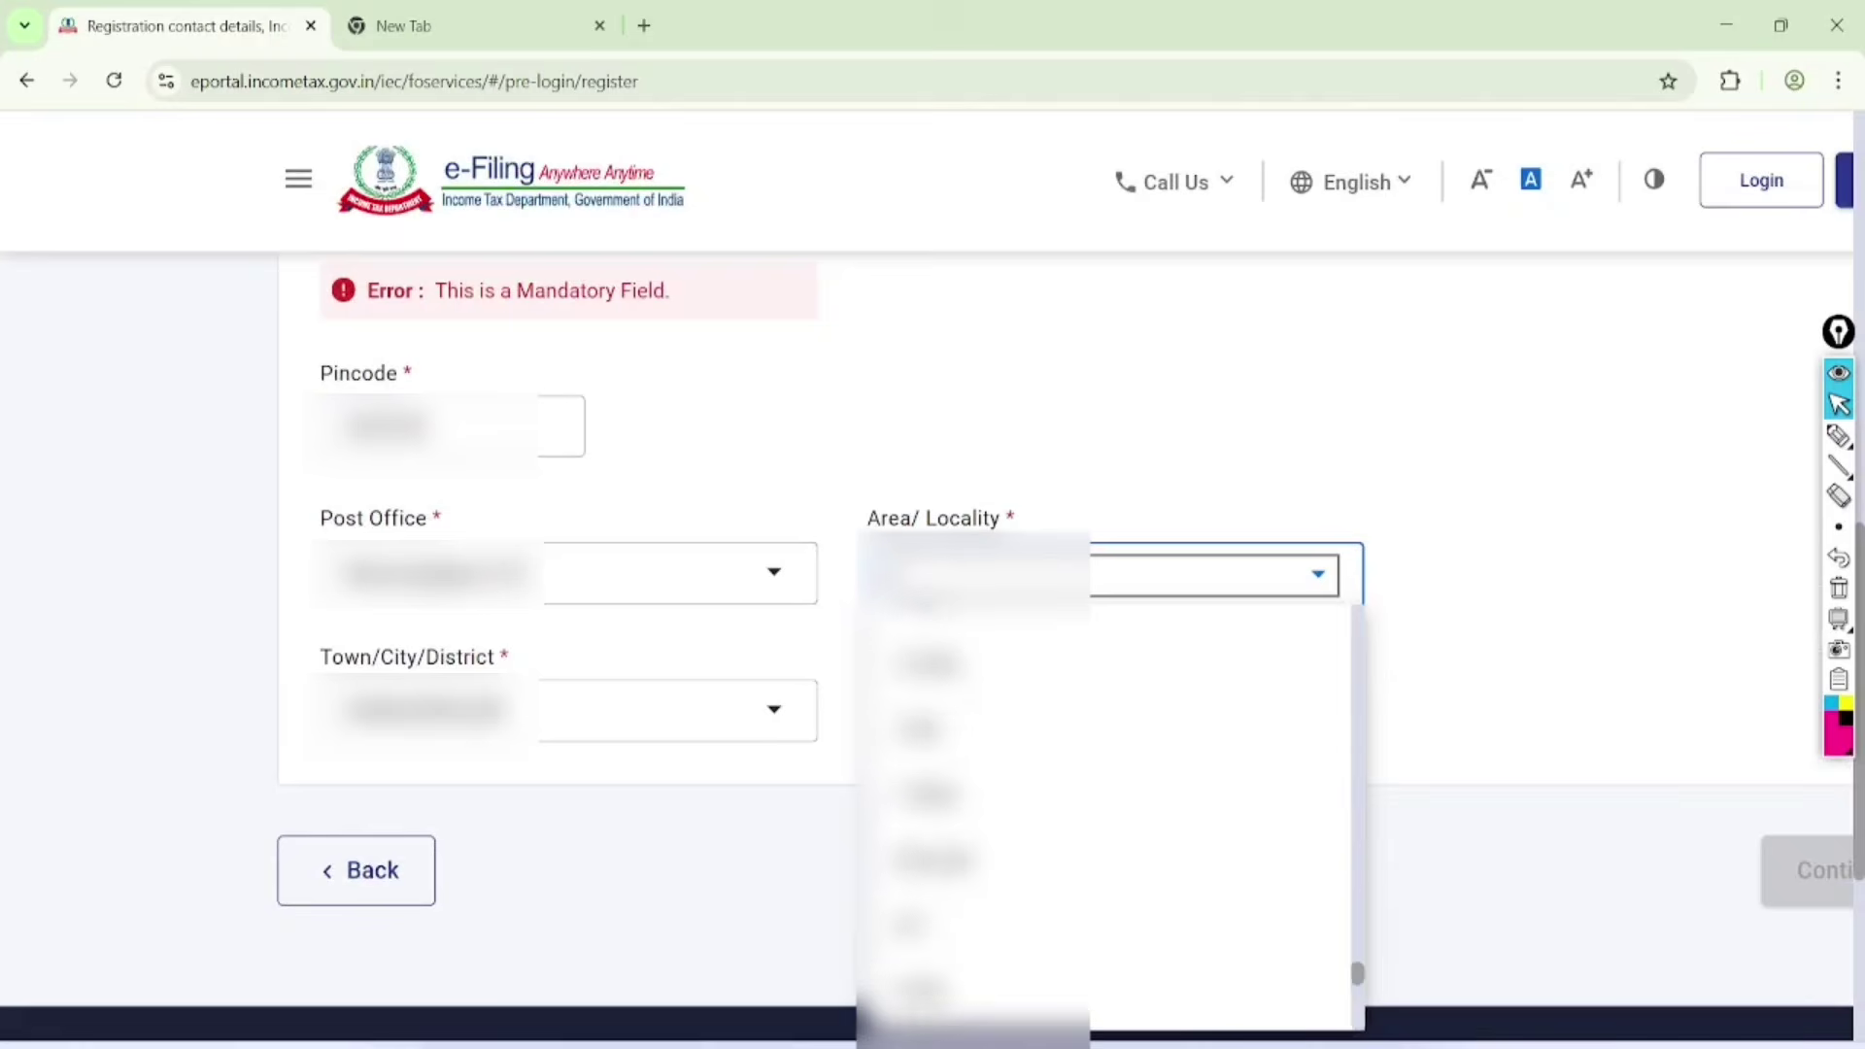
click(971, 985)
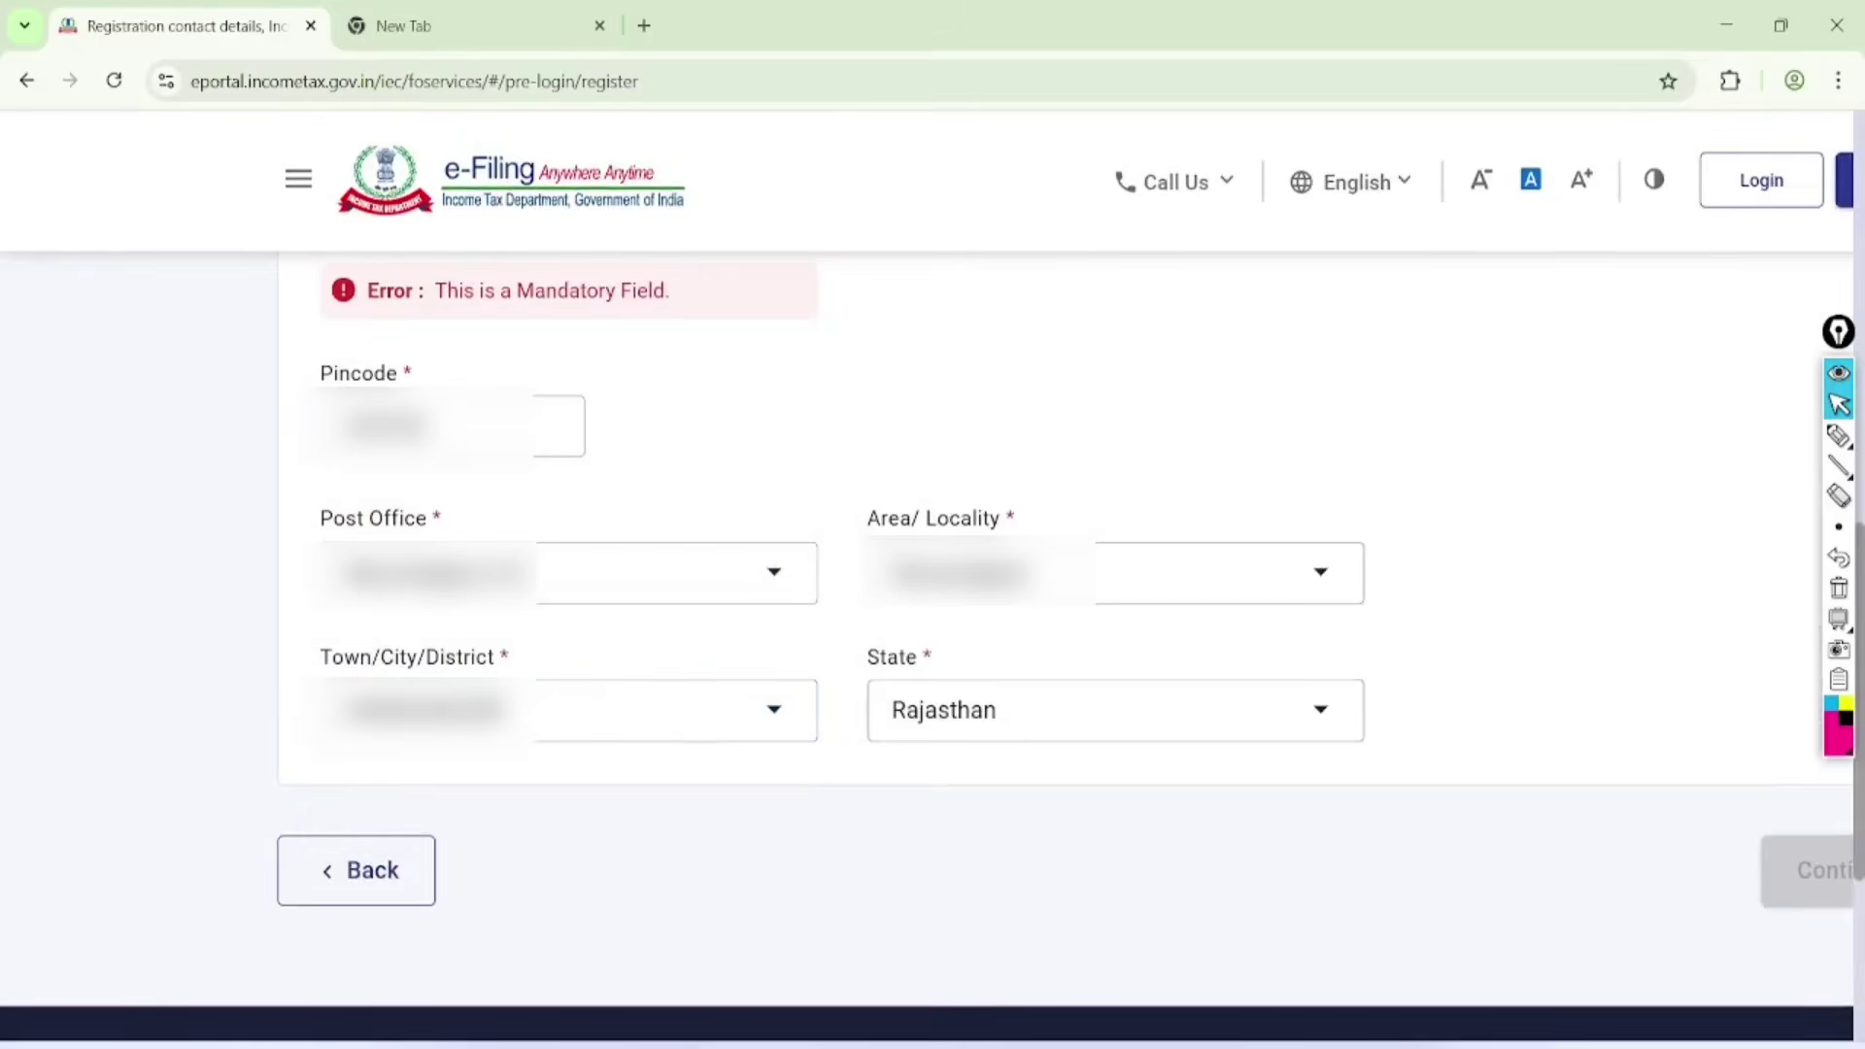
click(1115, 710)
click(1115, 788)
Complete the mandatory Flat/Door/Building field and submit the contact details to reach the OTP page
scroll(1426, 655, up, 3)
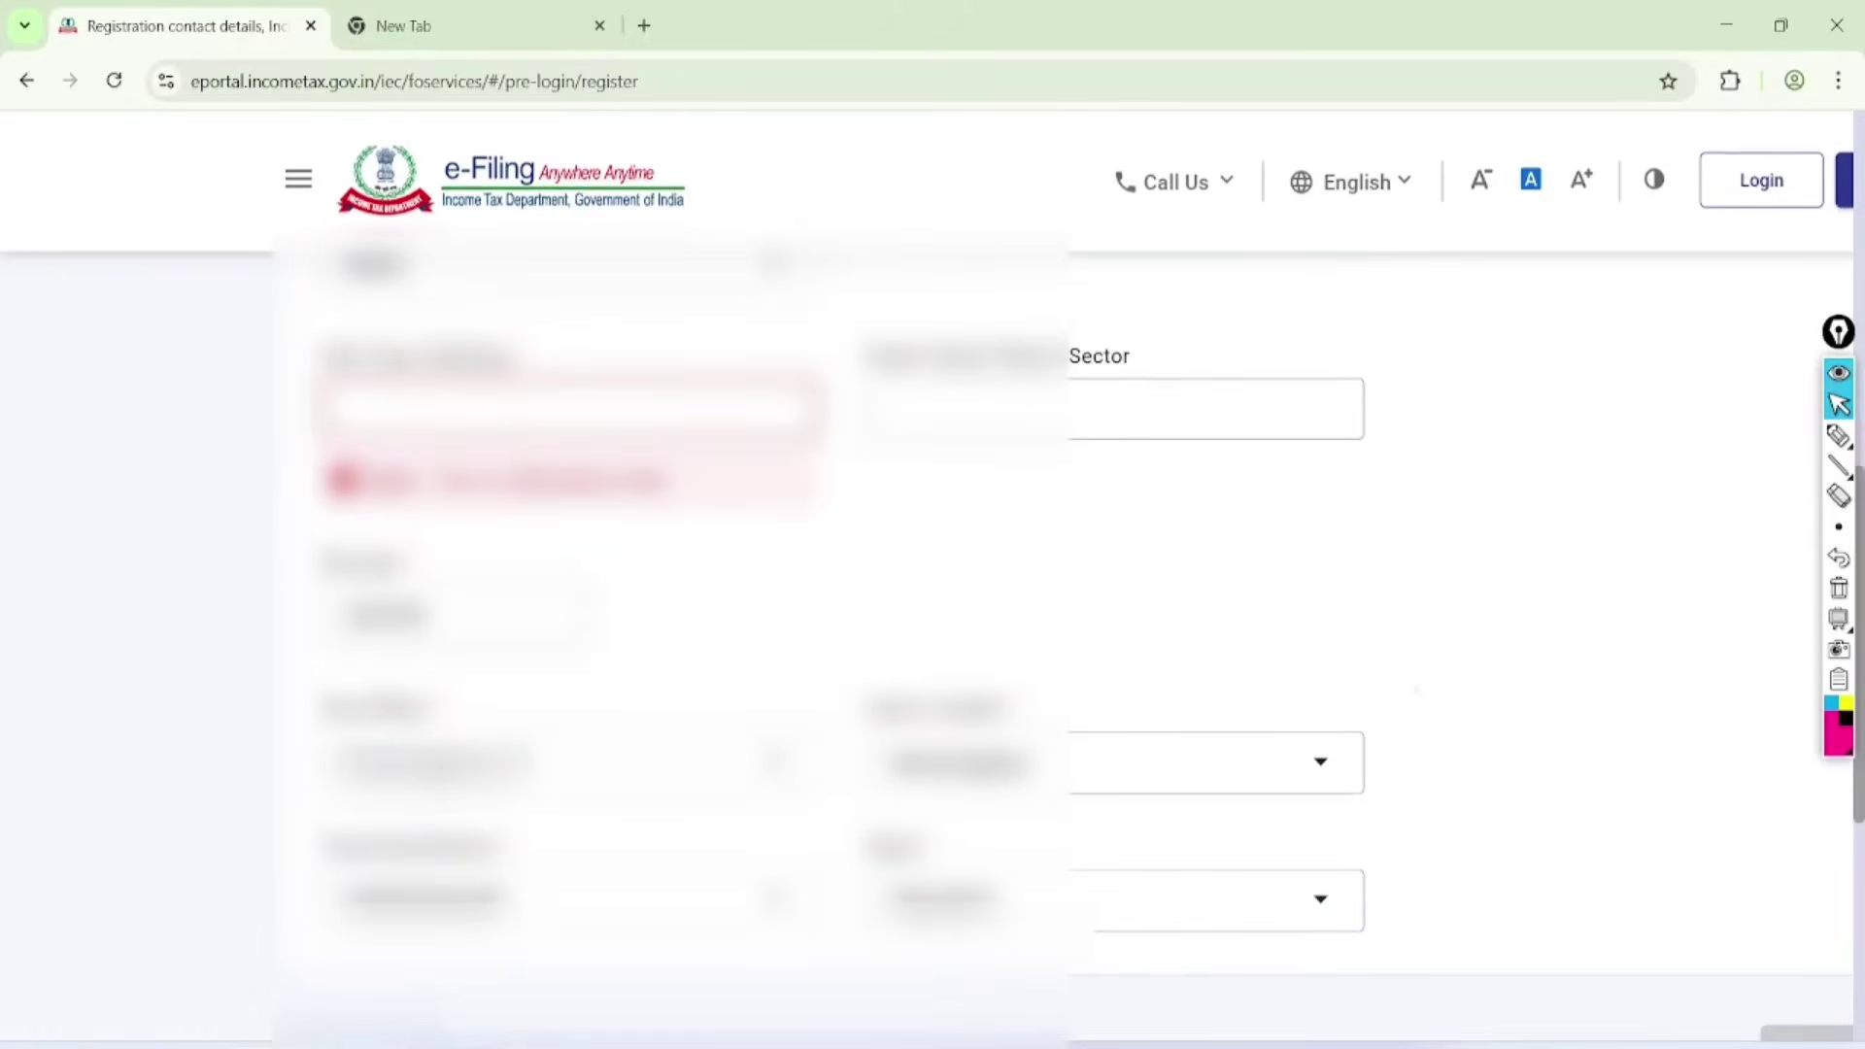
scroll(1360, 631, up, 3)
scroll(1359, 631, down, 14)
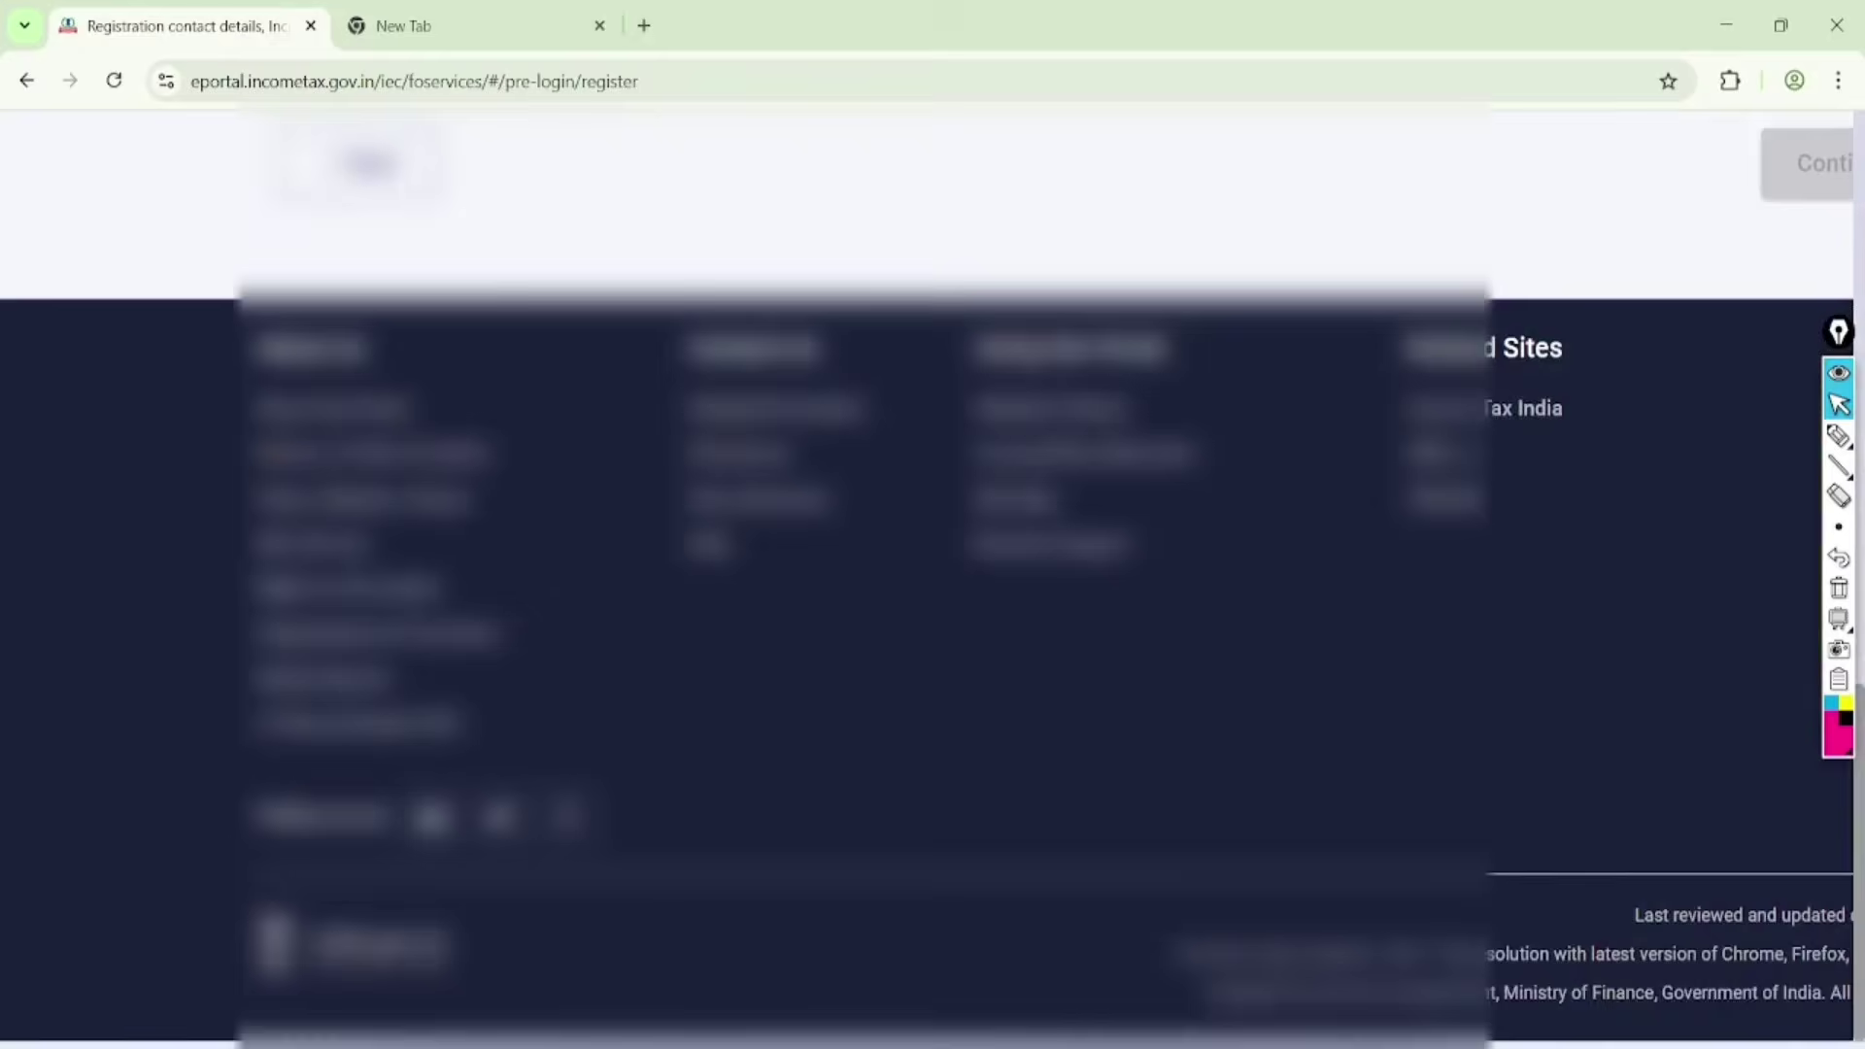
scroll(1287, 612, right, 4)
scroll(1286, 612, up, 1)
scroll(1287, 612, up, 4)
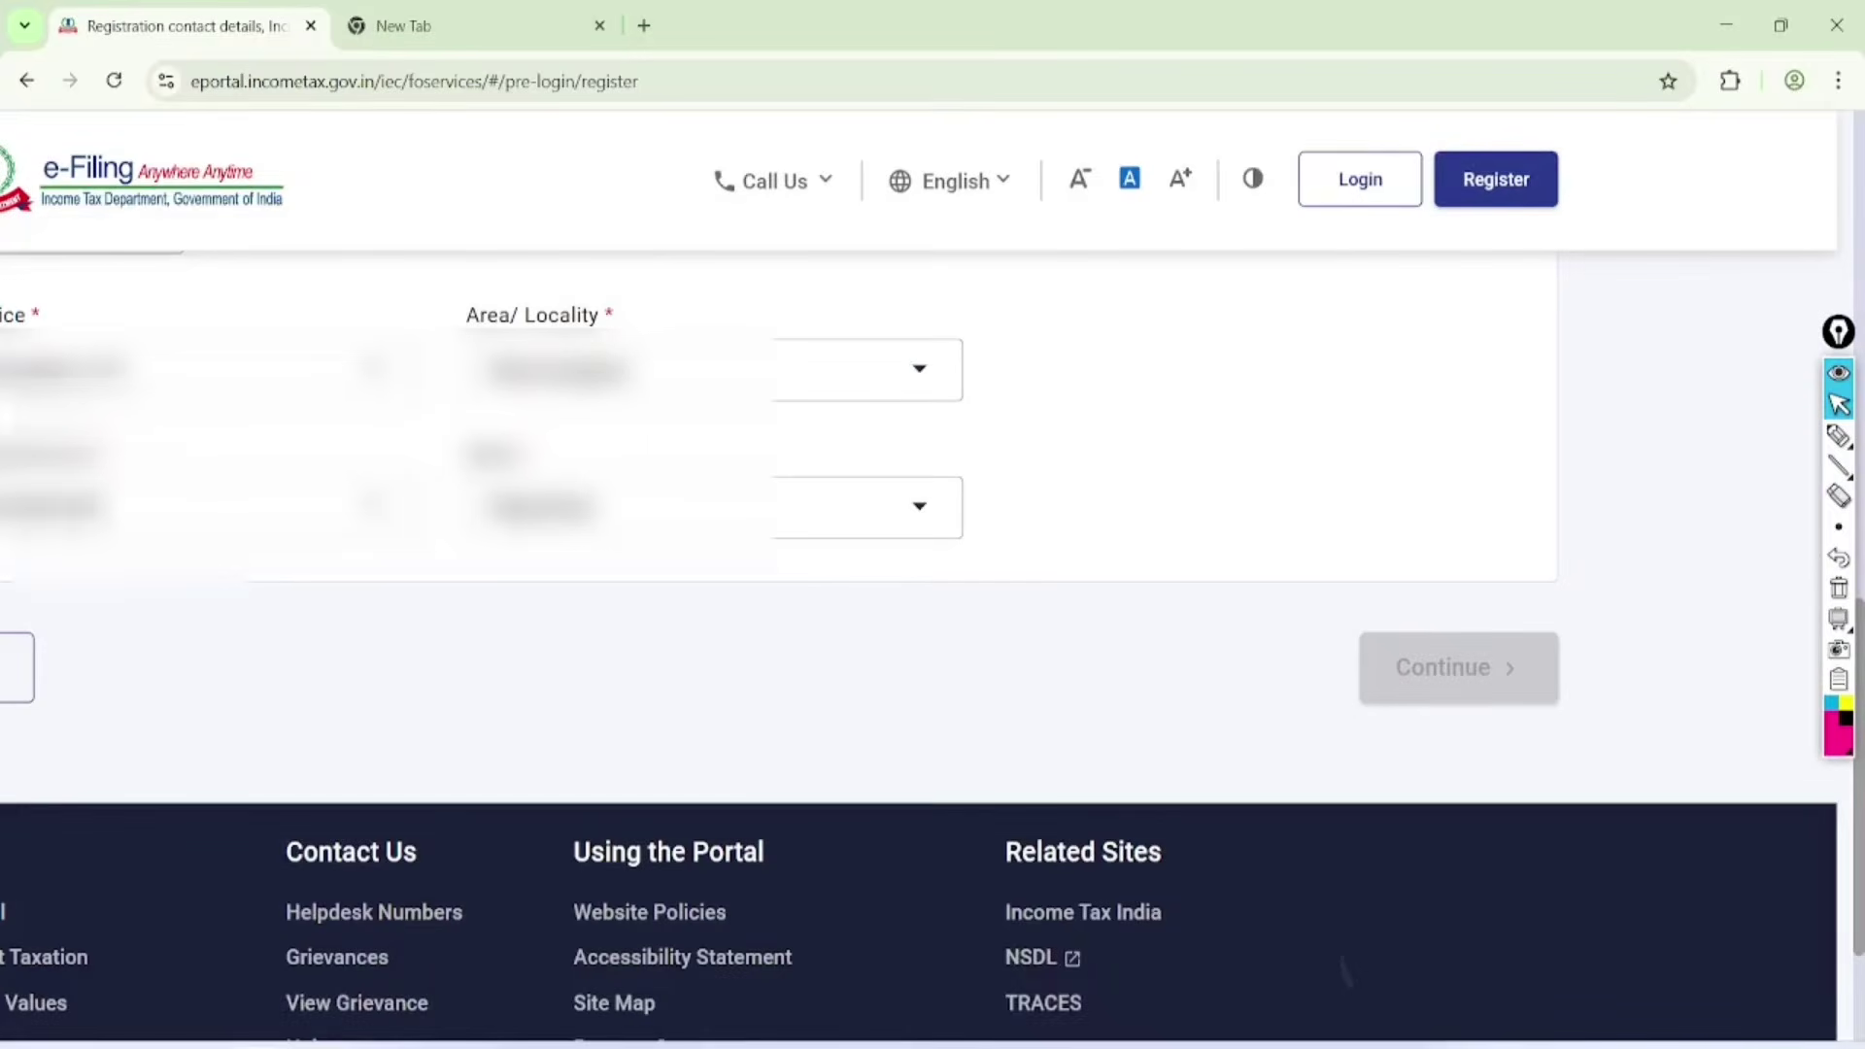
scroll(1287, 612, left, 1)
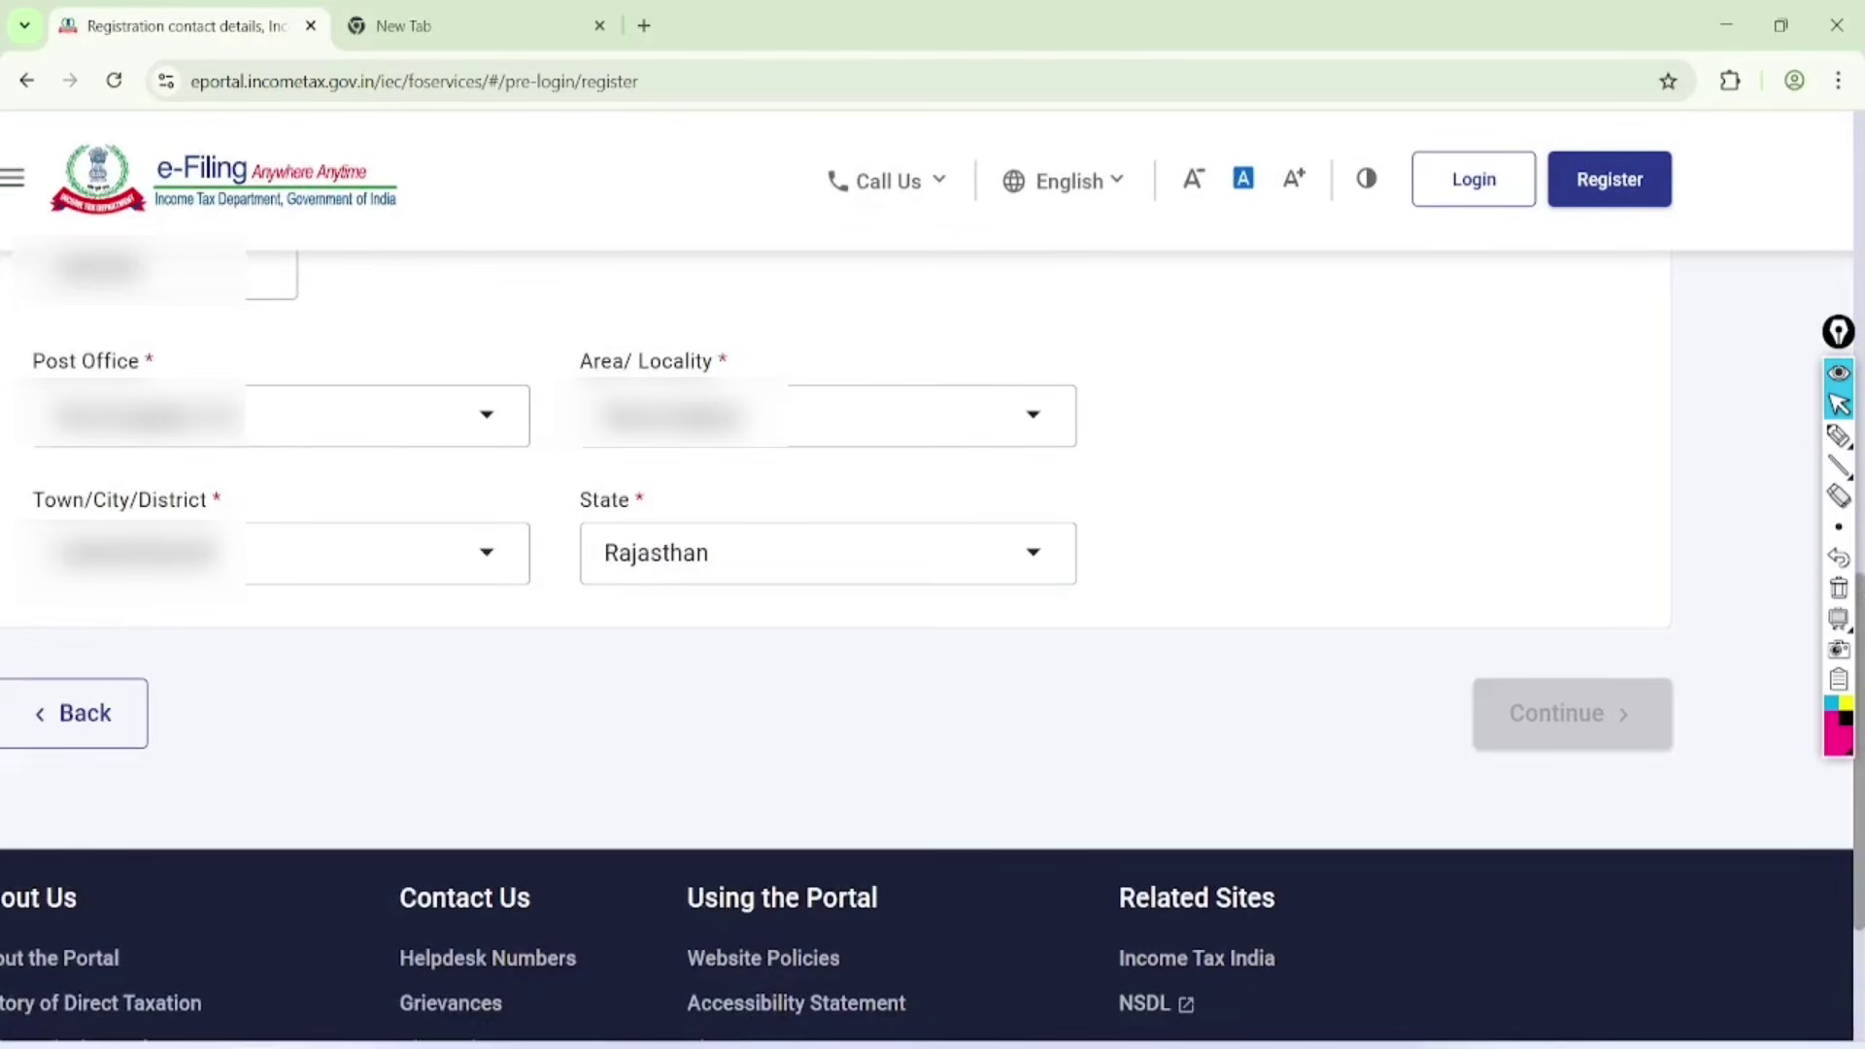
scroll(1287, 612, down, 4)
scroll(1287, 612, right, 1)
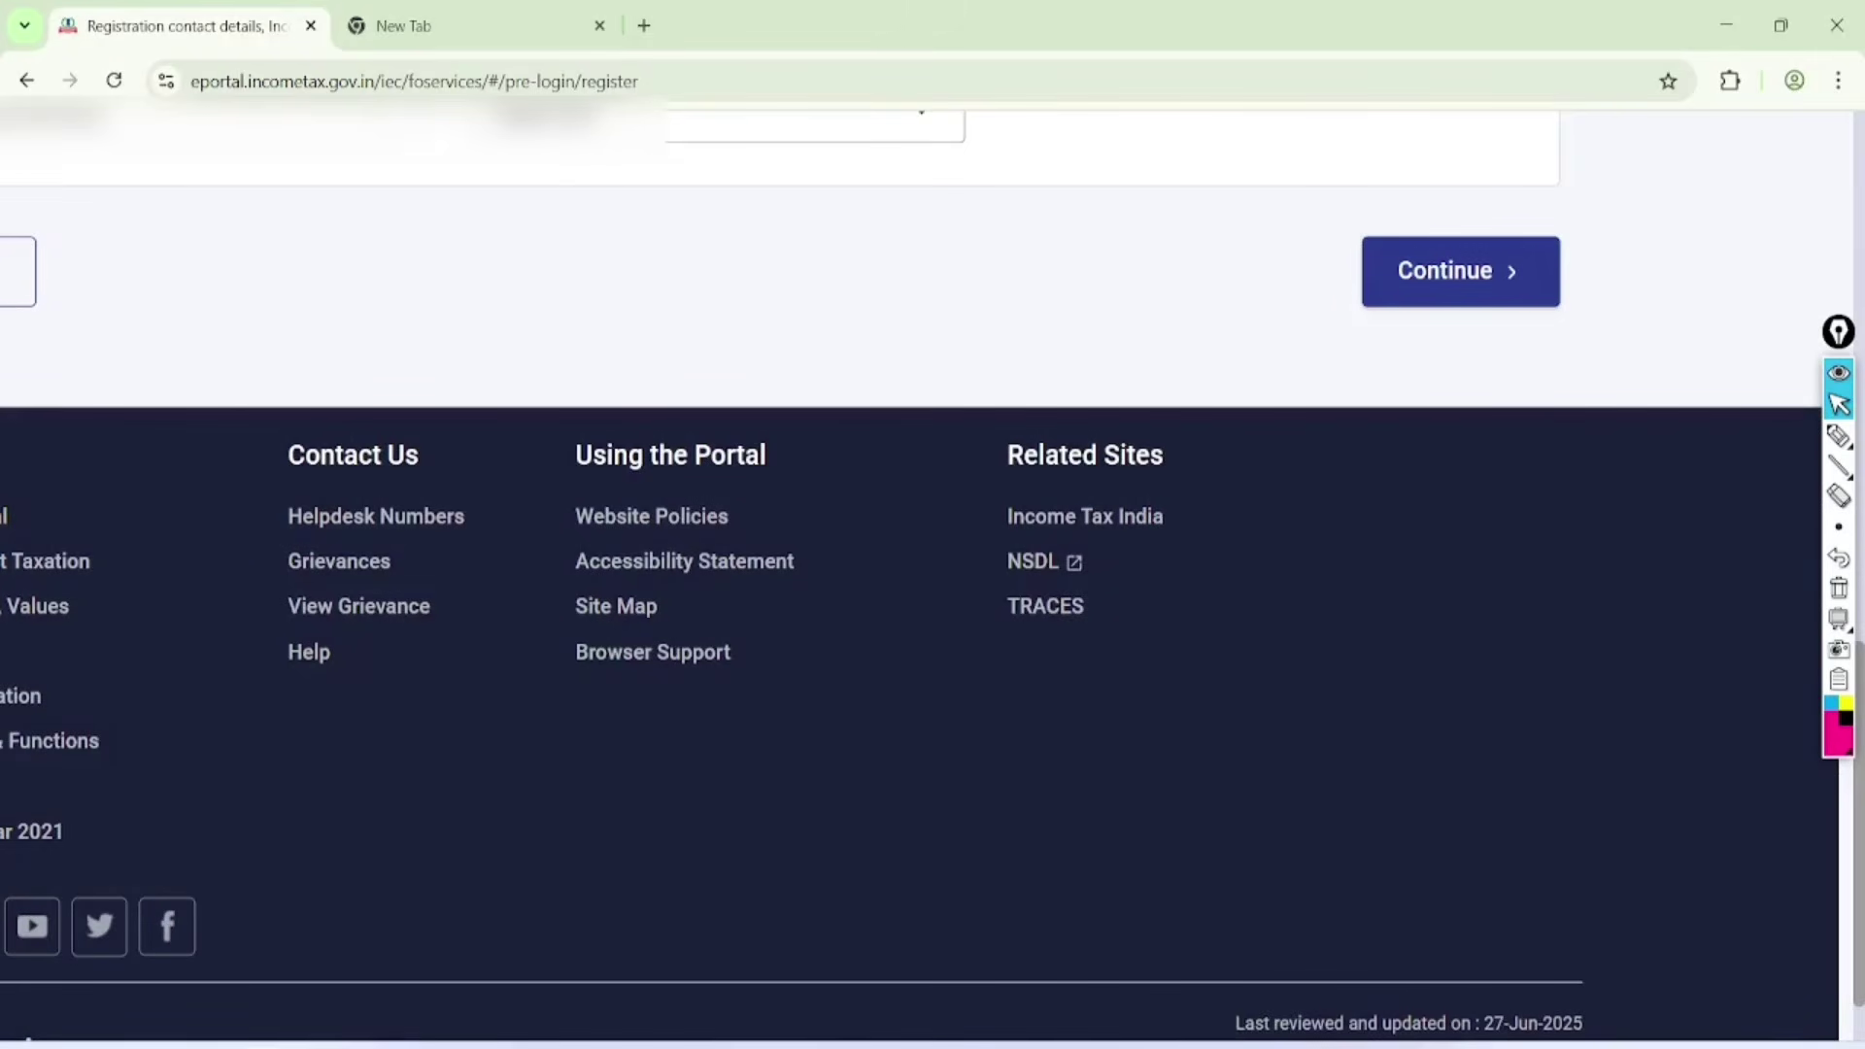
click(1459, 271)
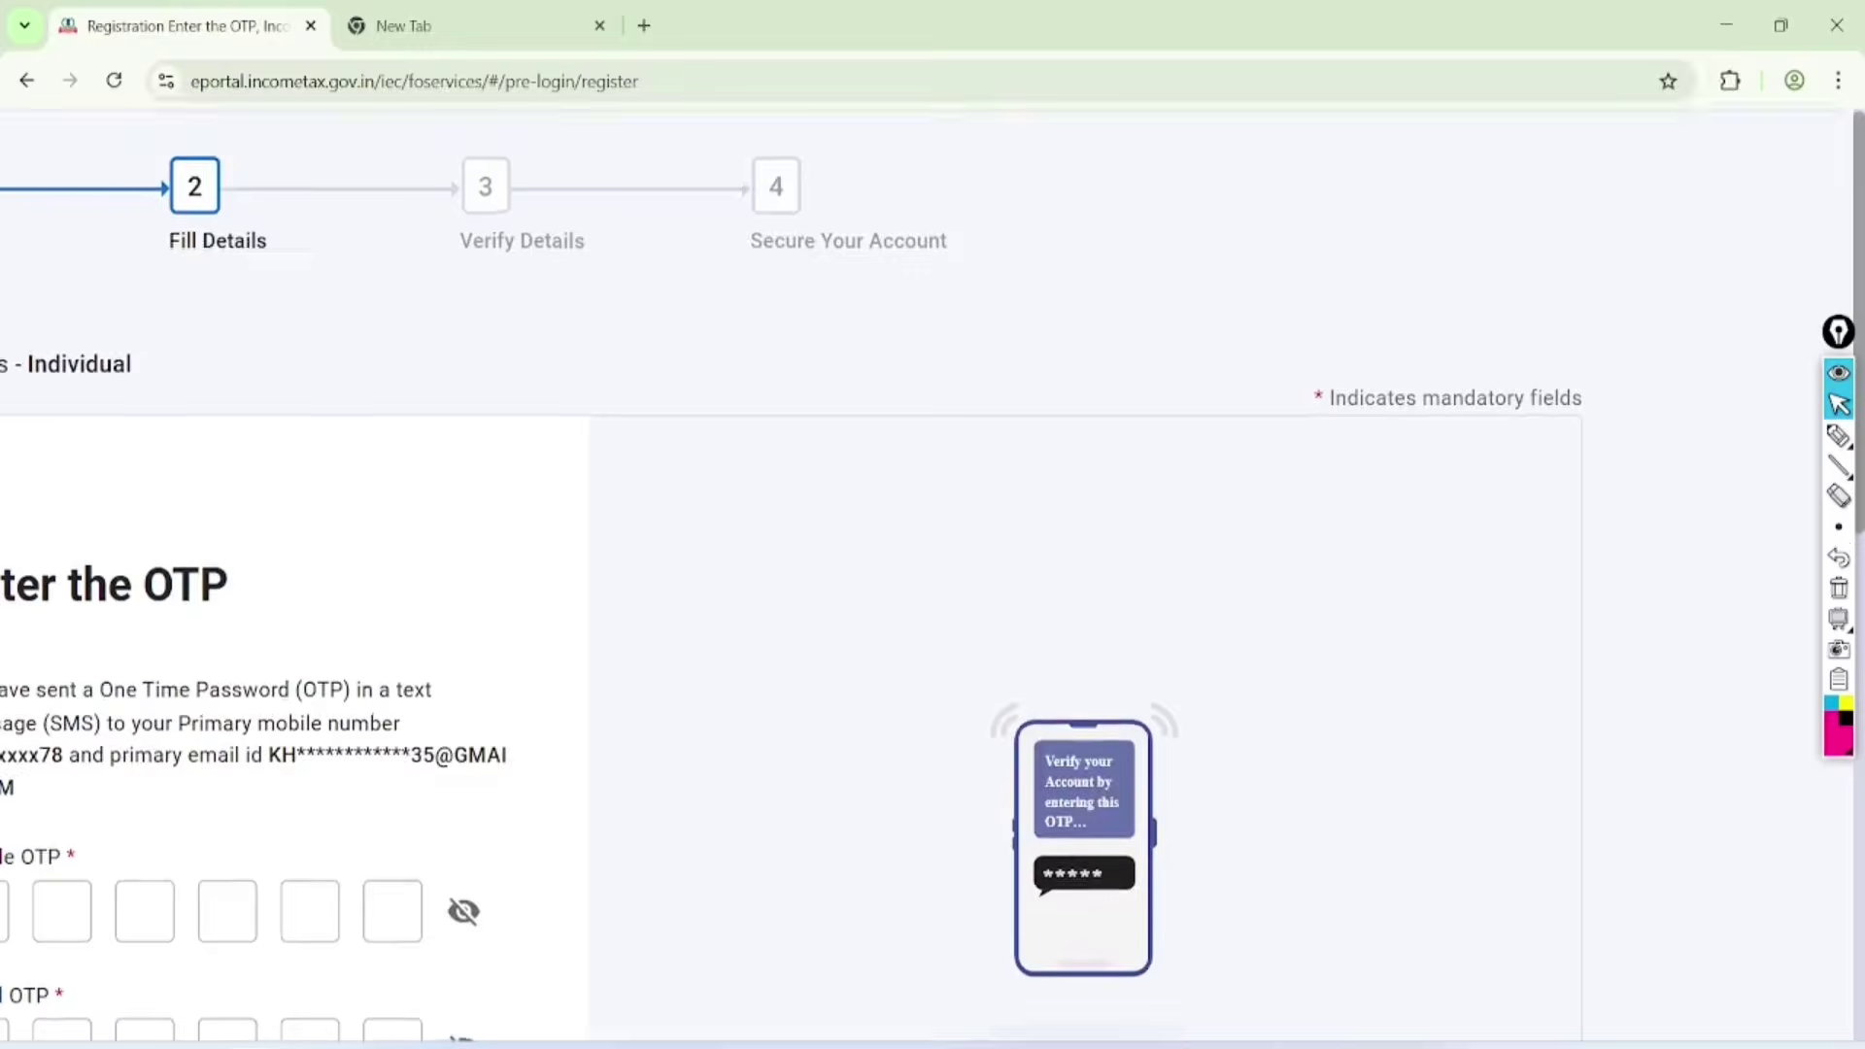
Circle the masked mobile number and the masked e-mail ID in the OTP message with the pen, and clear the annotations
scroll(927, 575, left, 3)
scroll(927, 574, down, 3)
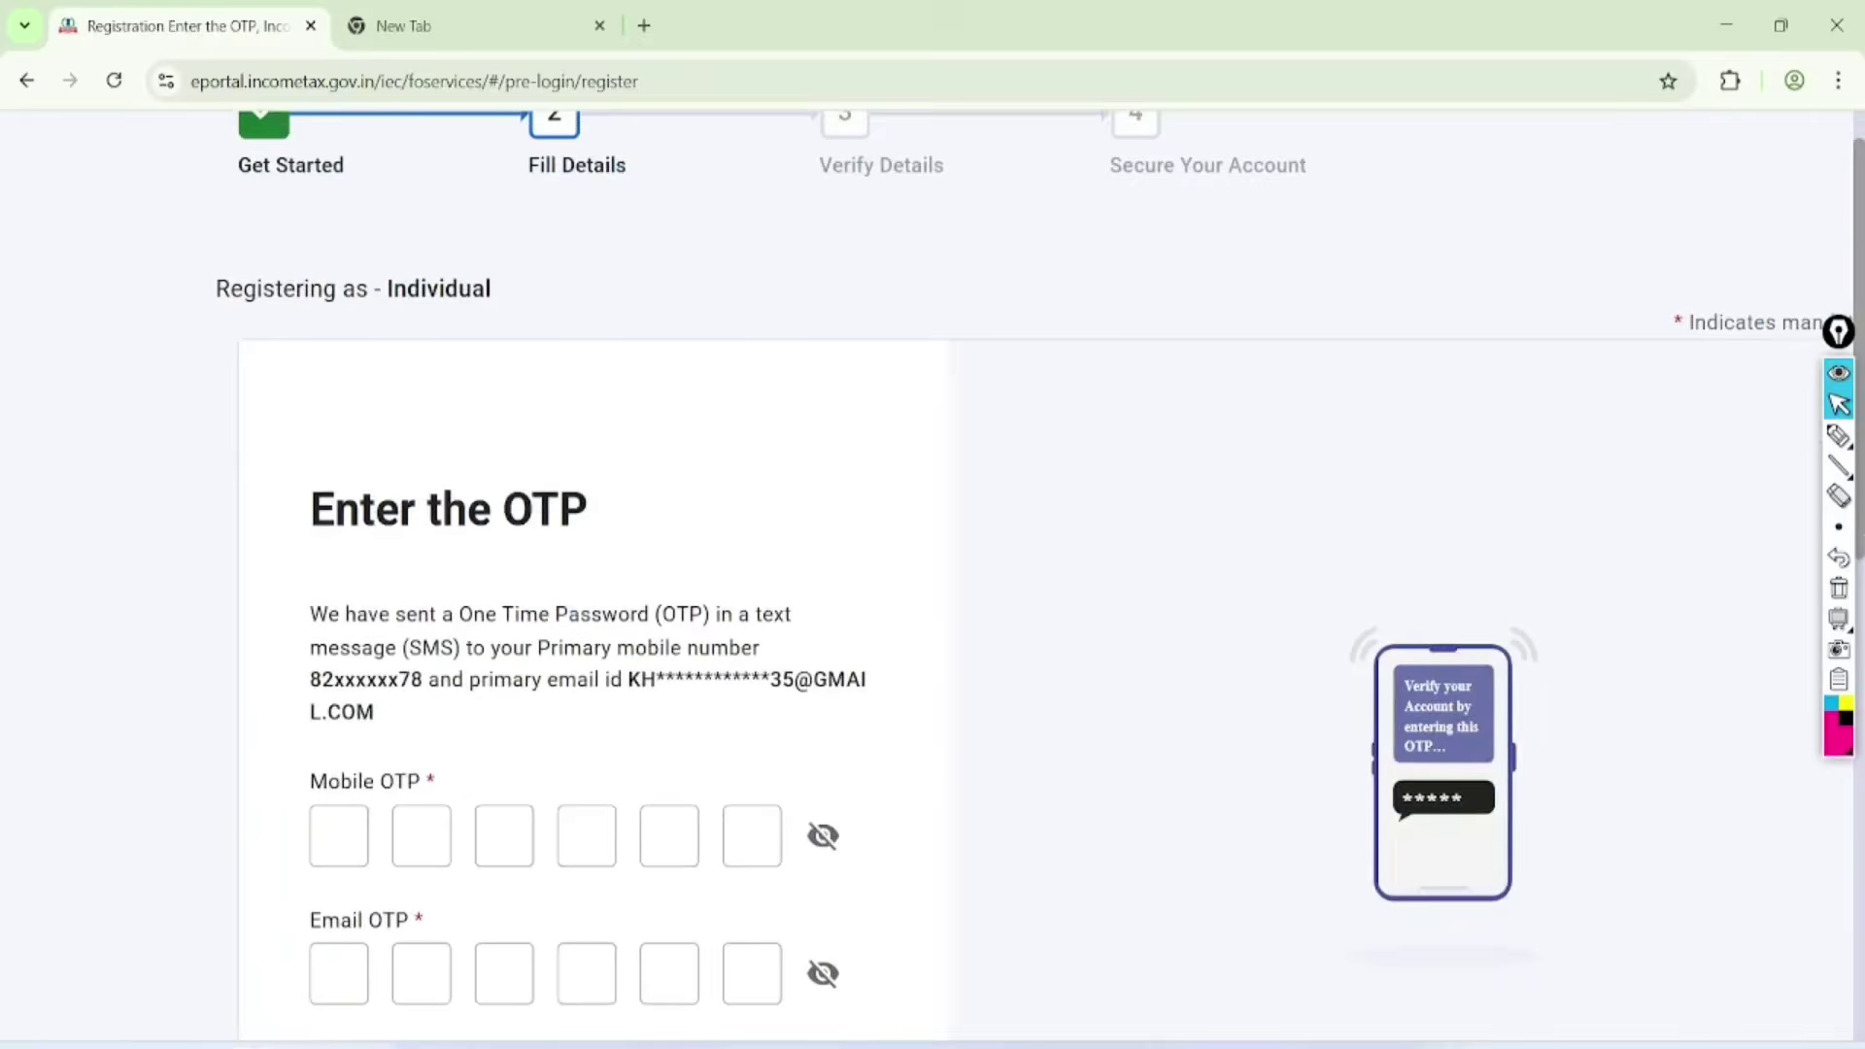
scroll(1034, 558, down, 2)
scroll(606, 587, up, 2)
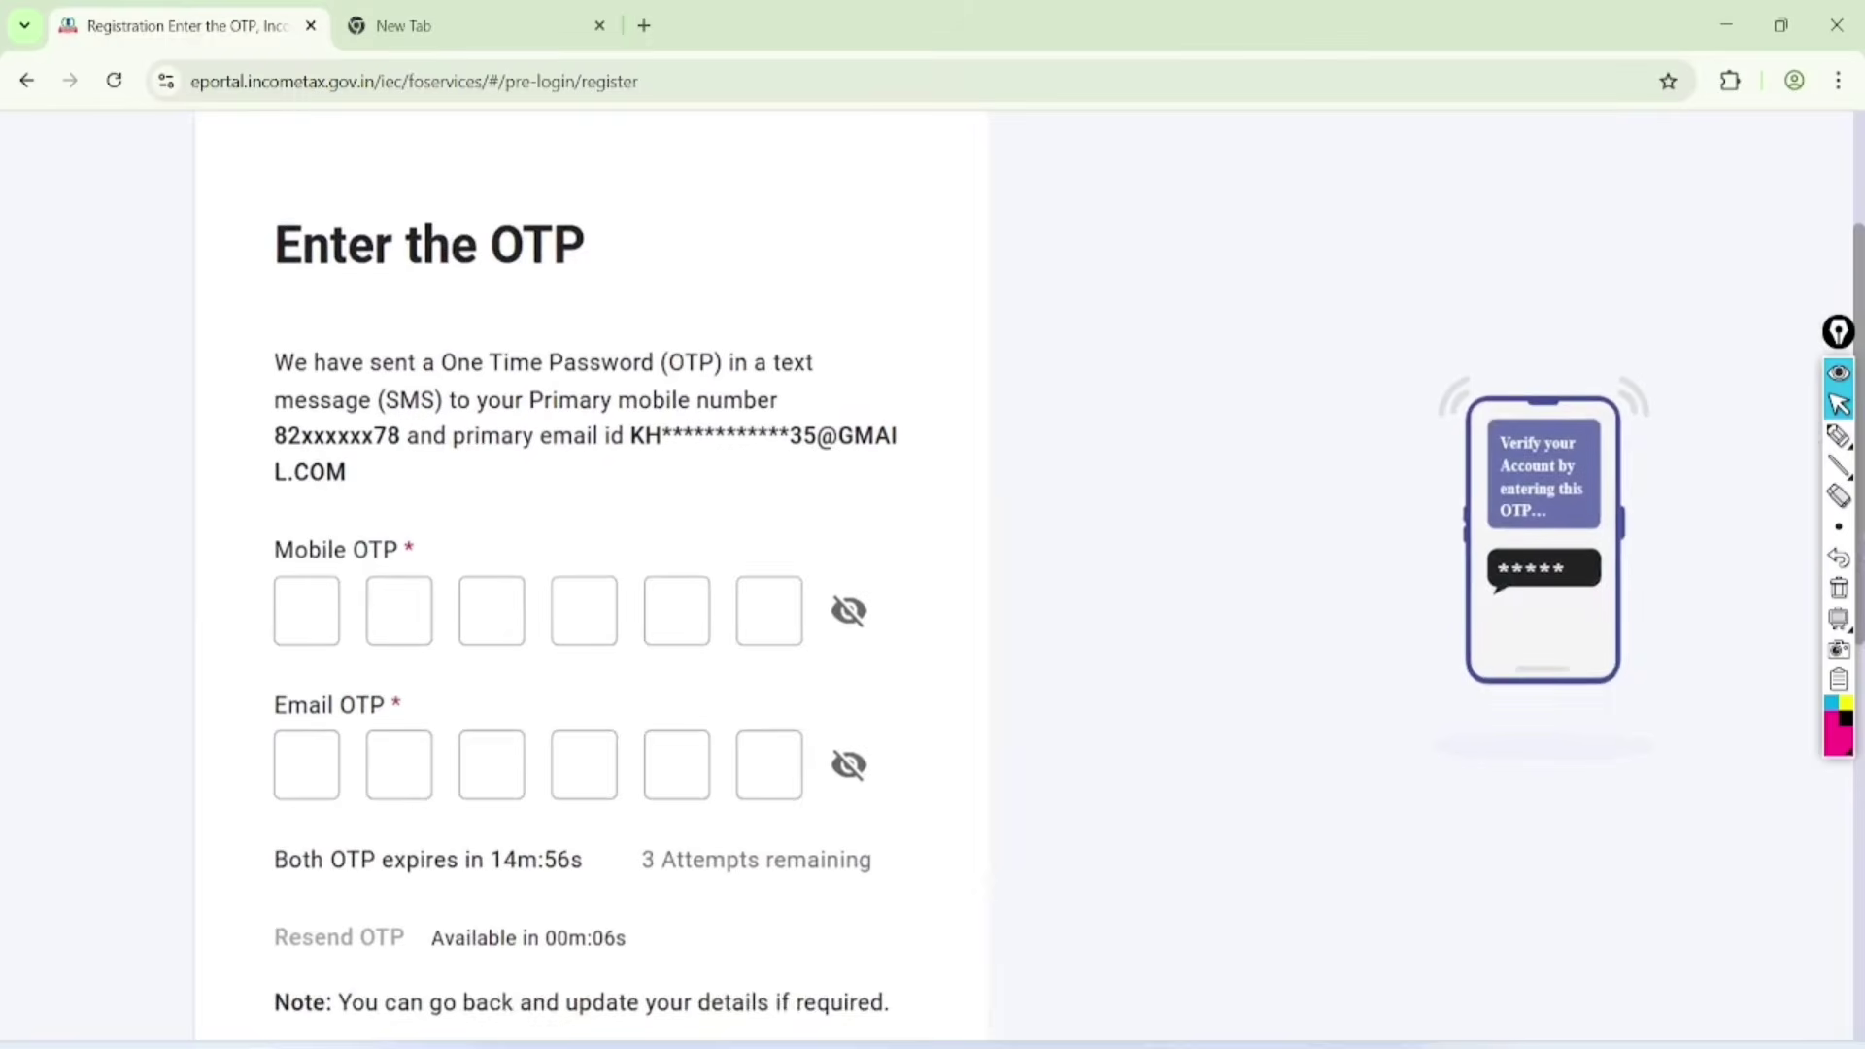
scroll(1248, 652, up, 1)
click(1838, 435)
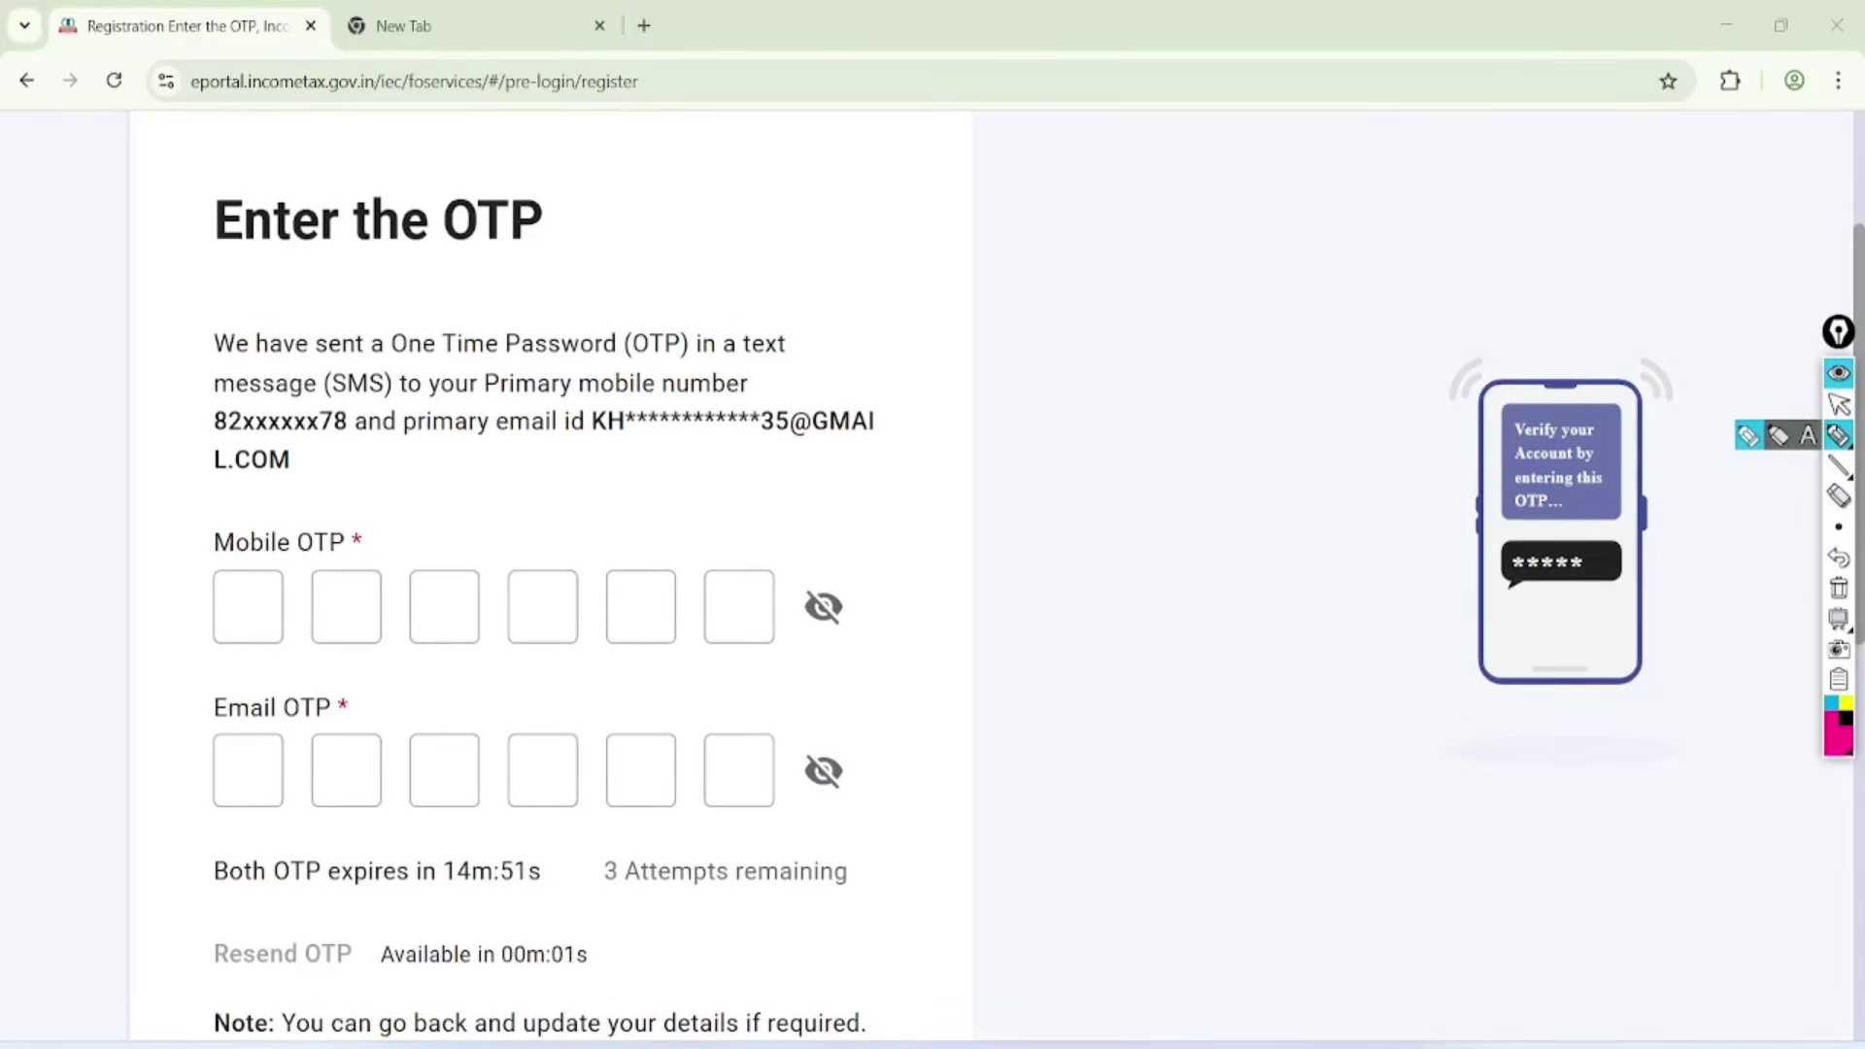
mouse_move(368, 353)
mouse_down()
mouse_move(257, 355)
mouse_move(274, 488)
mouse_move(373, 369)
mouse_move(310, 349)
mouse_up()
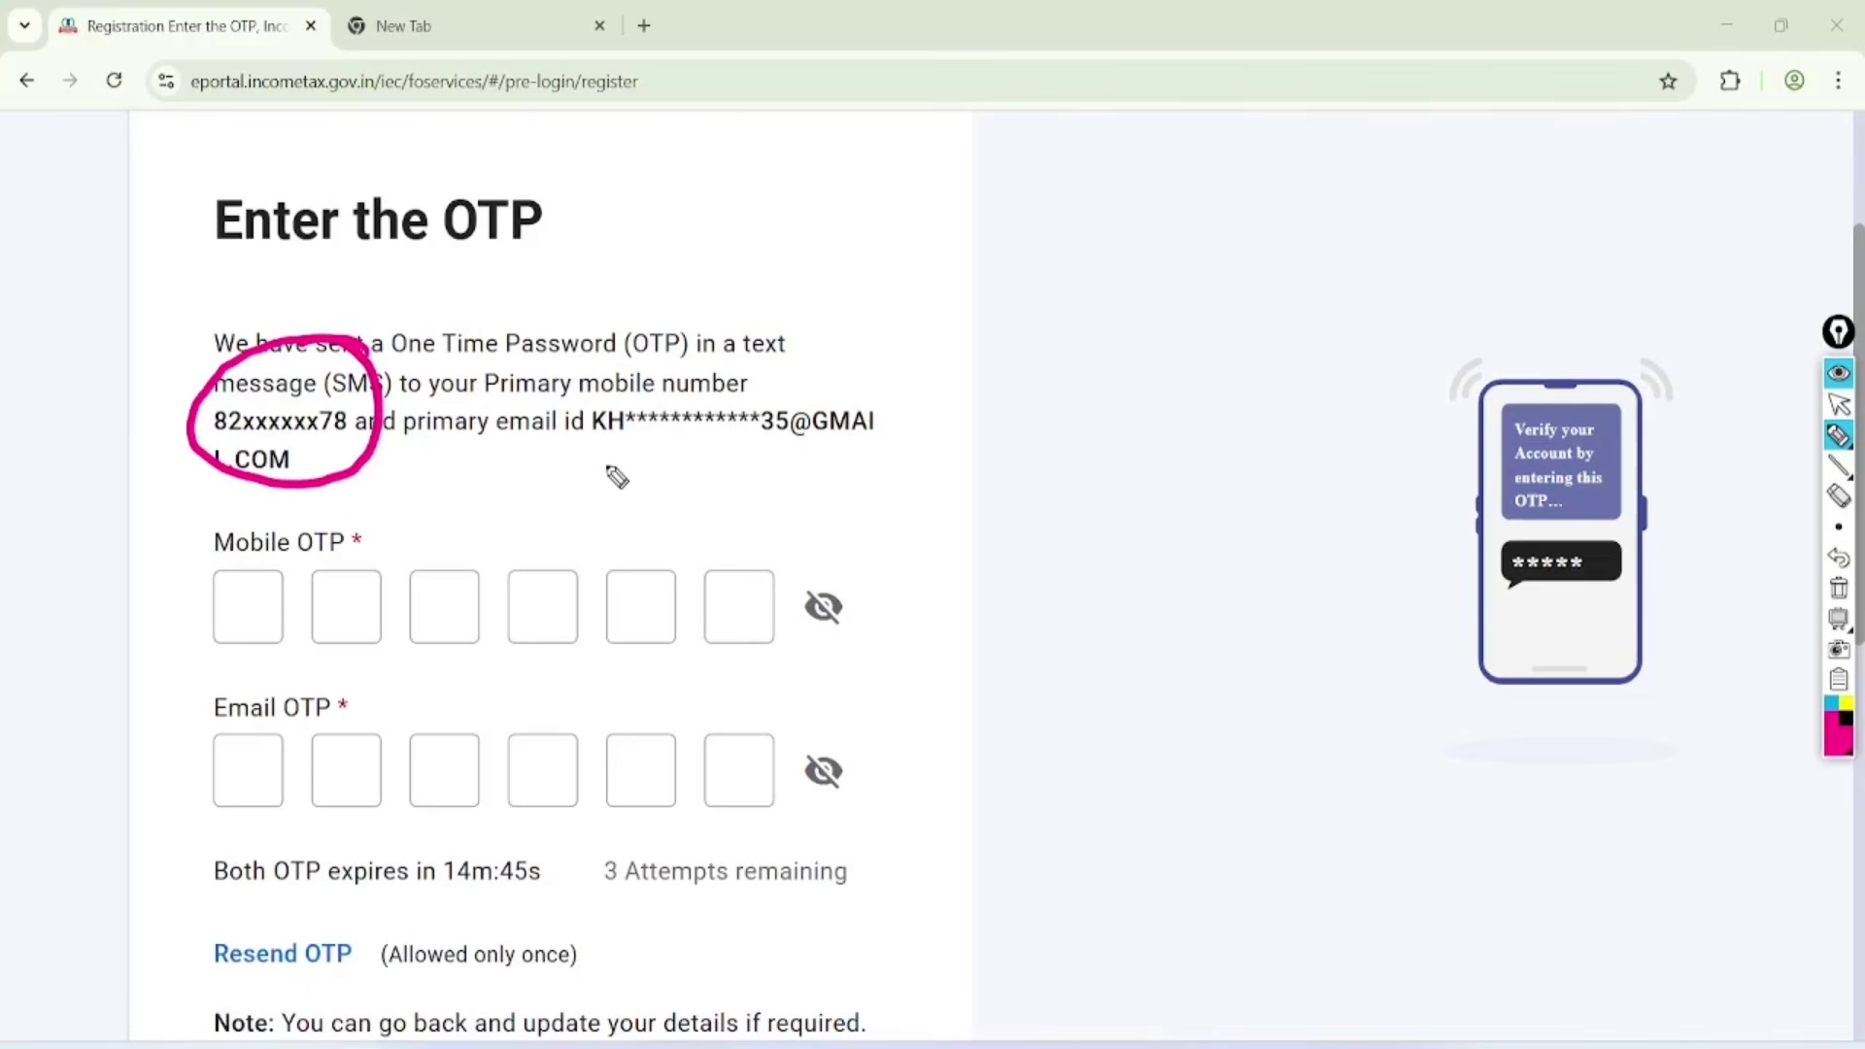
mouse_move(906, 367)
mouse_down()
mouse_move(600, 362)
mouse_move(853, 475)
mouse_move(852, 347)
mouse_up()
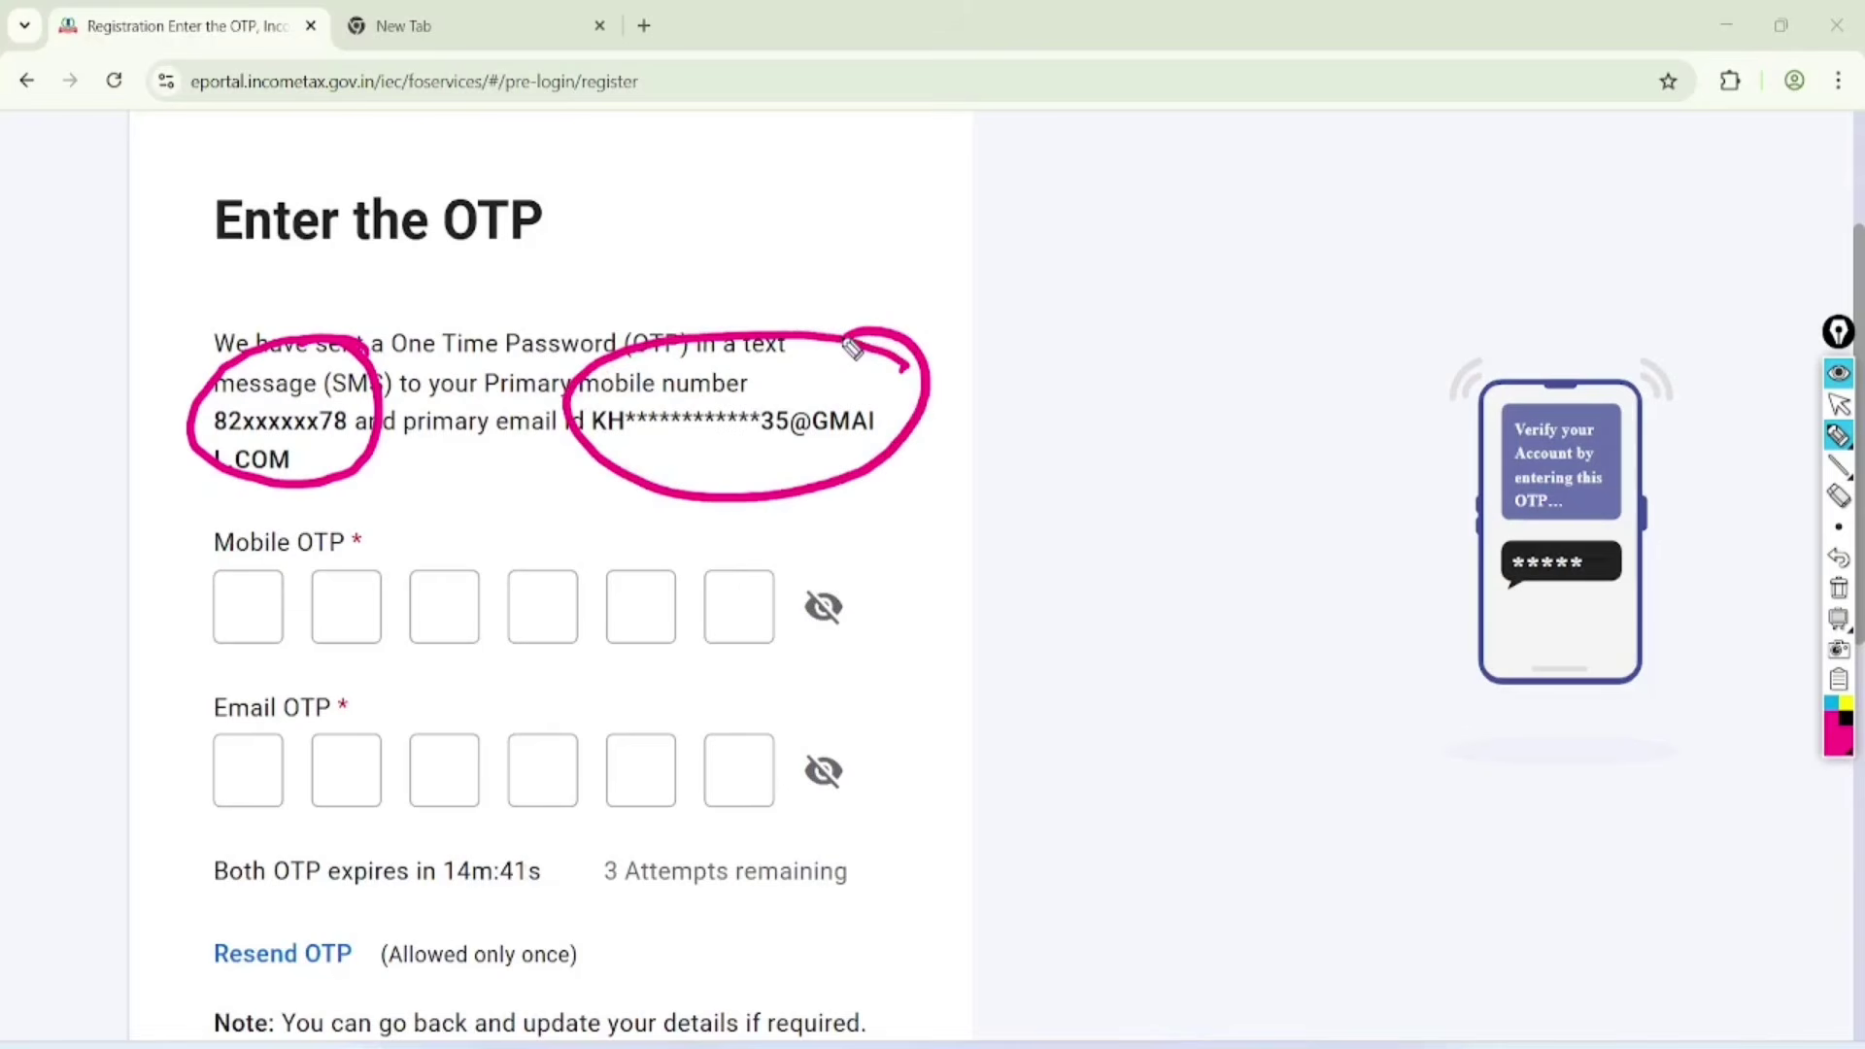
click(1838, 404)
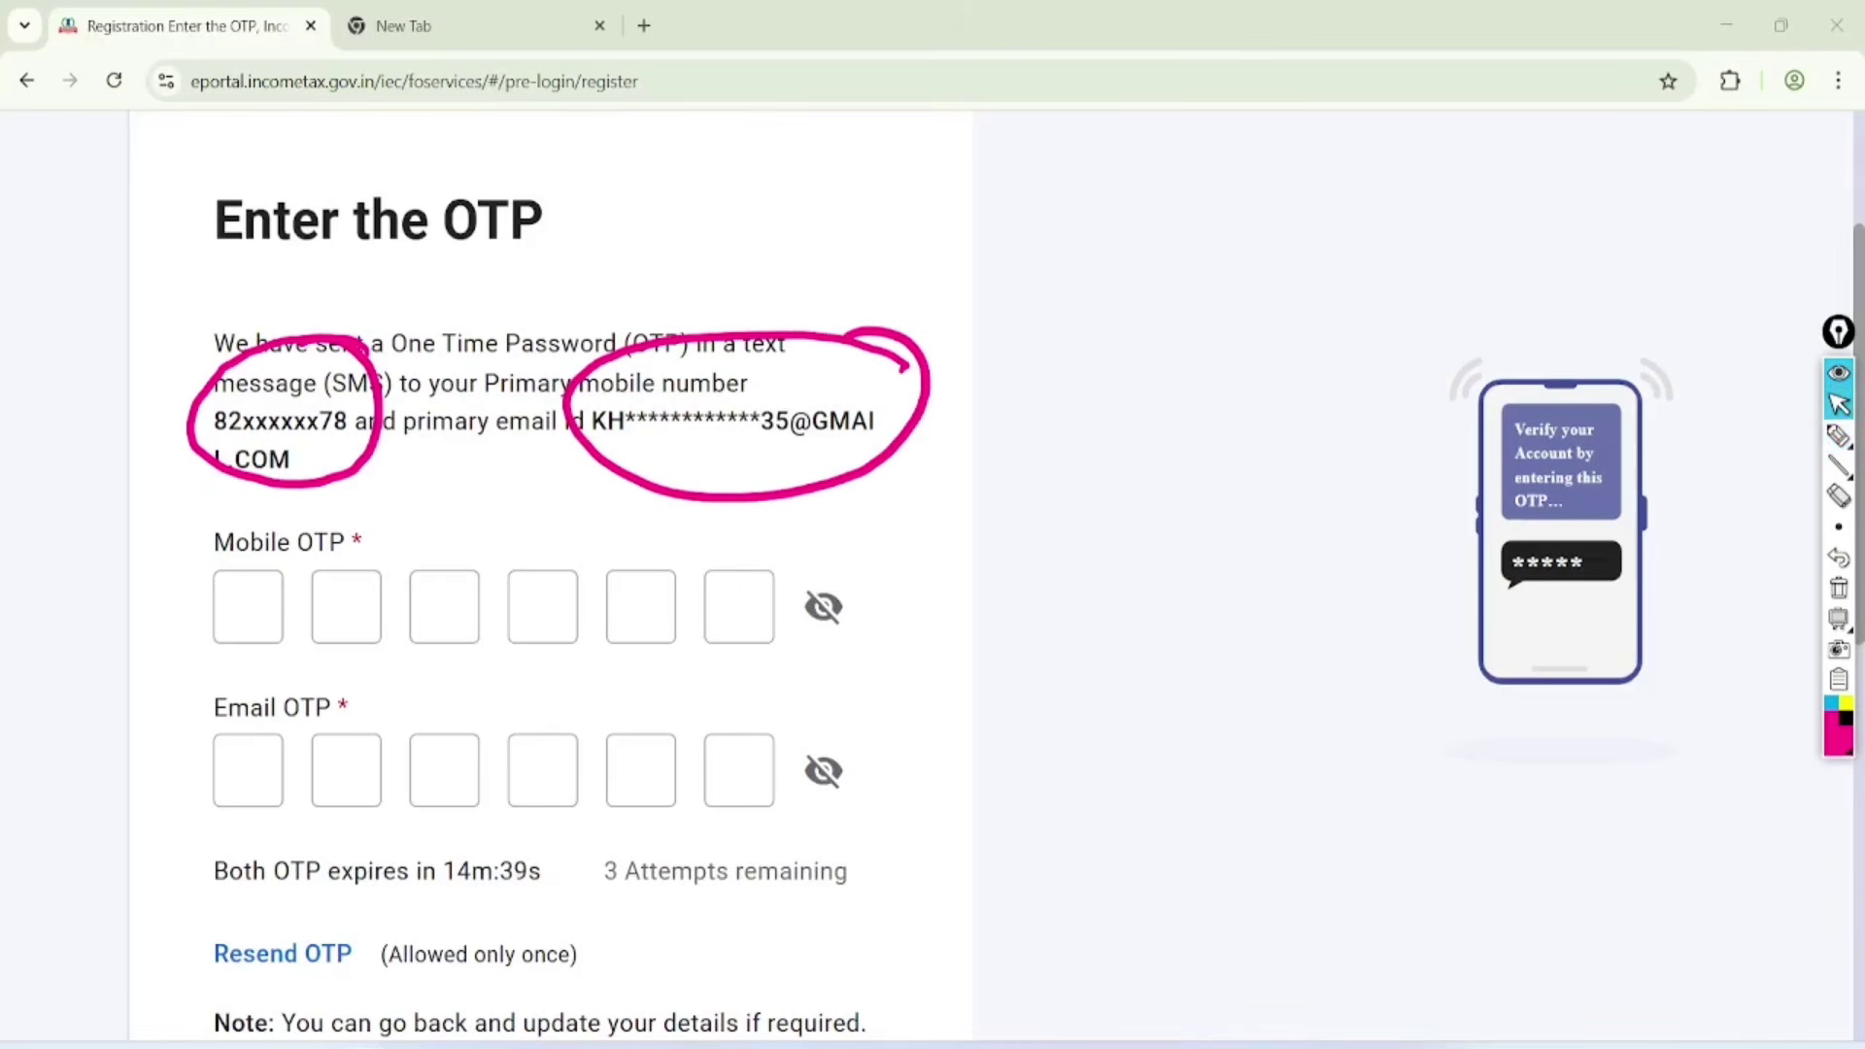
click(1838, 587)
Enter the Mobile OTP and Email OTP and proceed to the Verify Details stage
scroll(1816, 587, down, 2)
drag(1858, 588, 1853, 585)
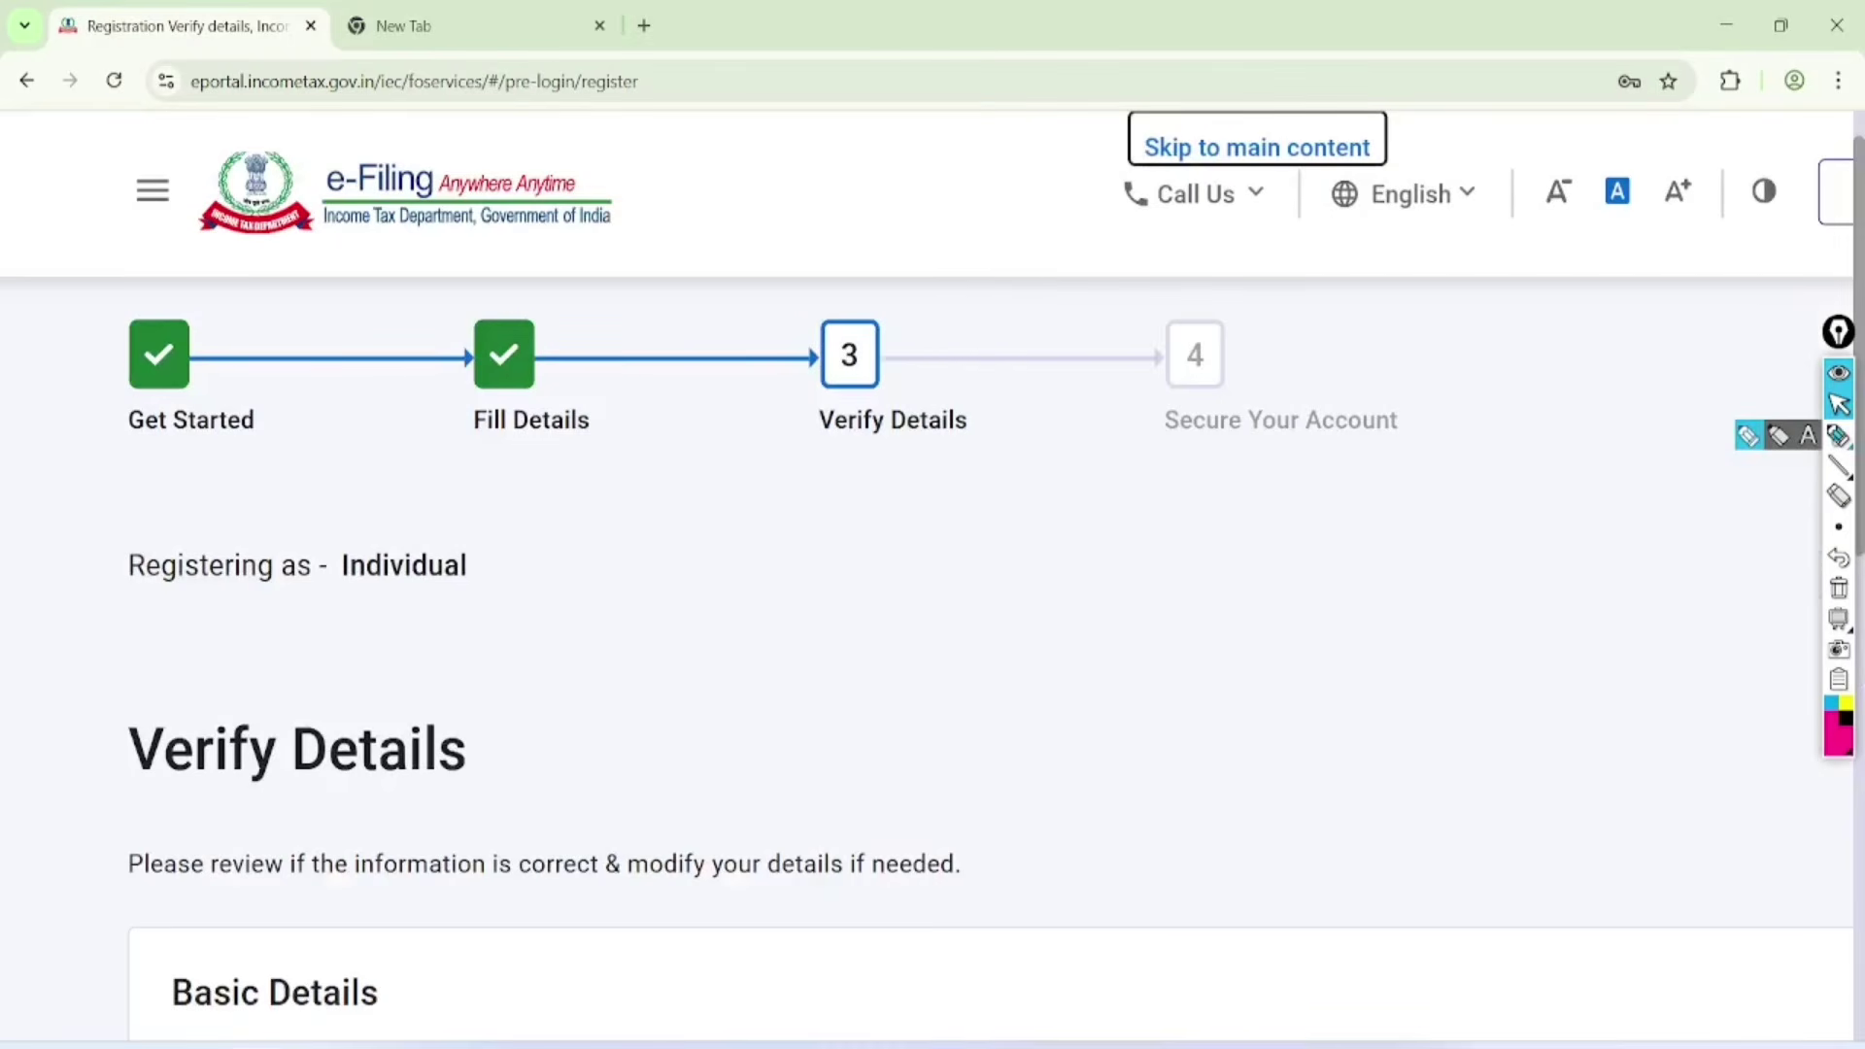
Circle the Get Started, Fill Details, Verify Details and Secure Your Account stages with the pen, and clear the annotations
click(1839, 436)
mouse_move(194, 259)
mouse_down()
mouse_move(158, 271)
mouse_move(242, 482)
mouse_move(154, 450)
mouse_up()
mouse_move(558, 263)
mouse_down()
mouse_move(525, 525)
mouse_move(449, 338)
mouse_up()
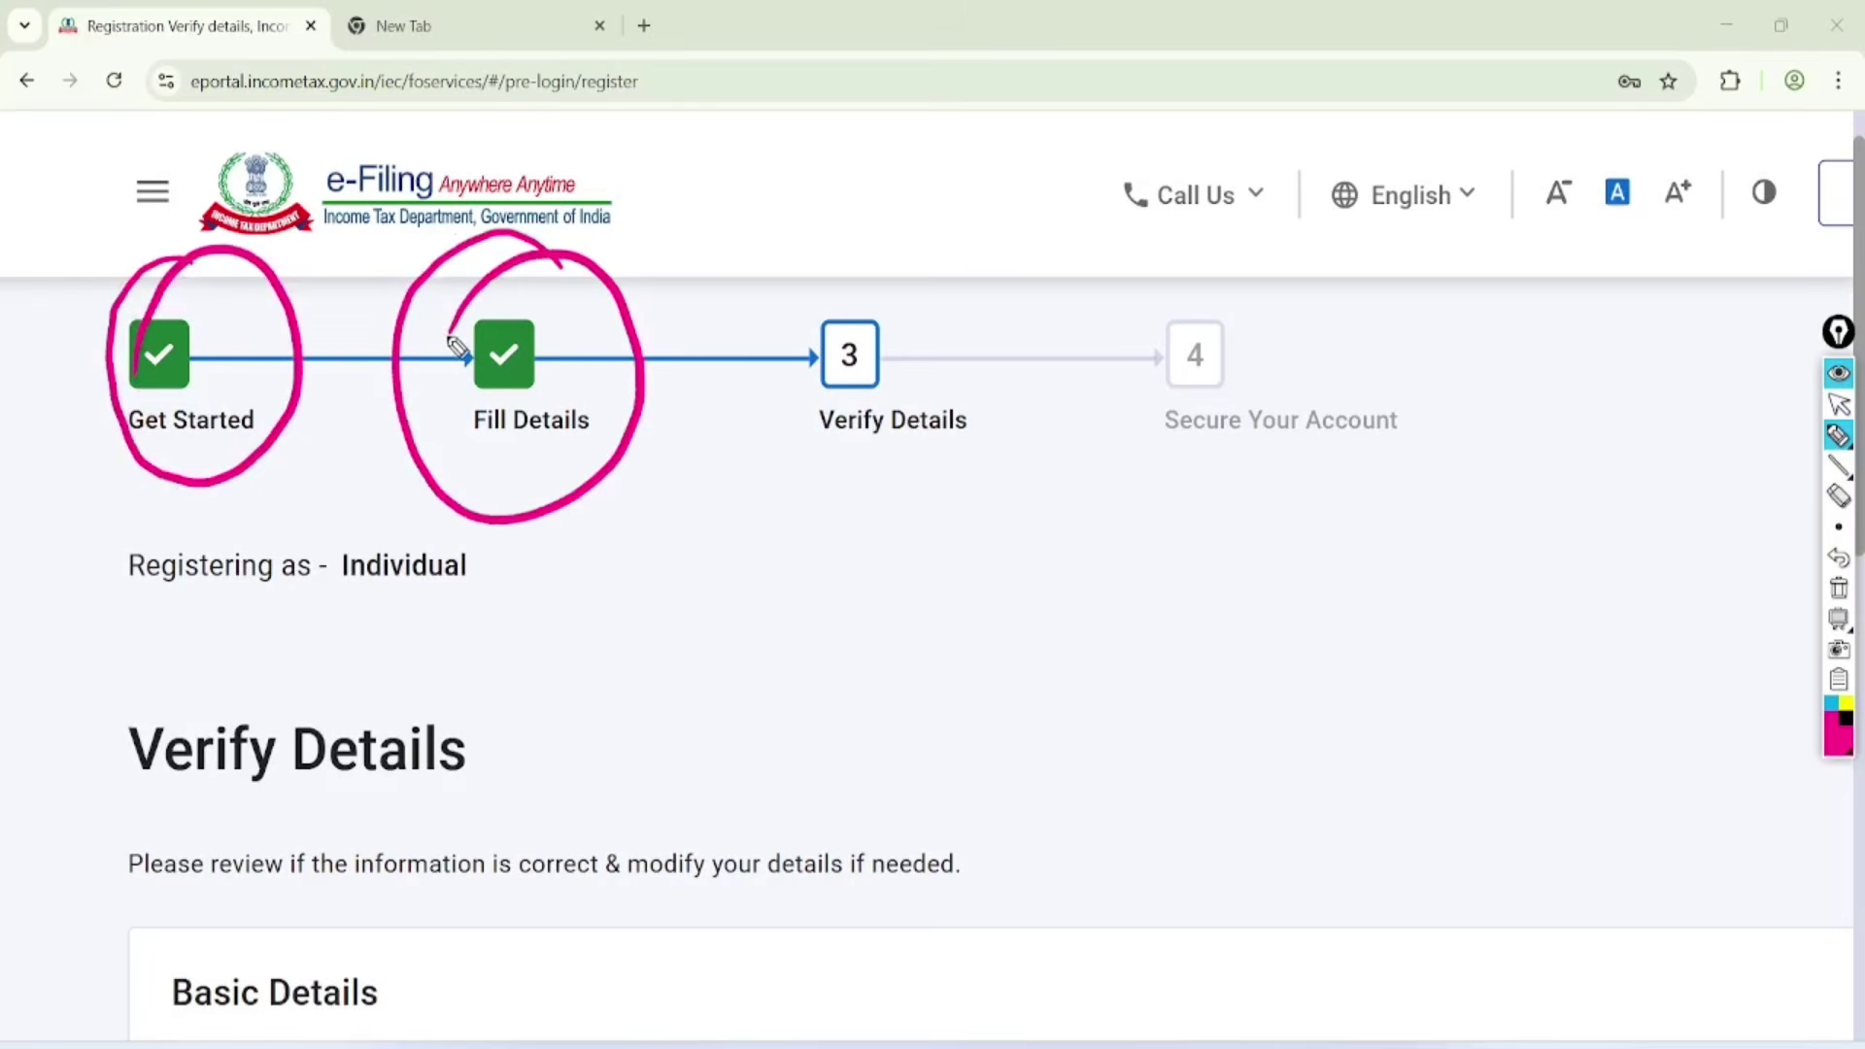
mouse_move(956, 301)
mouse_down()
mouse_move(730, 448)
mouse_move(909, 239)
mouse_move(789, 297)
mouse_up()
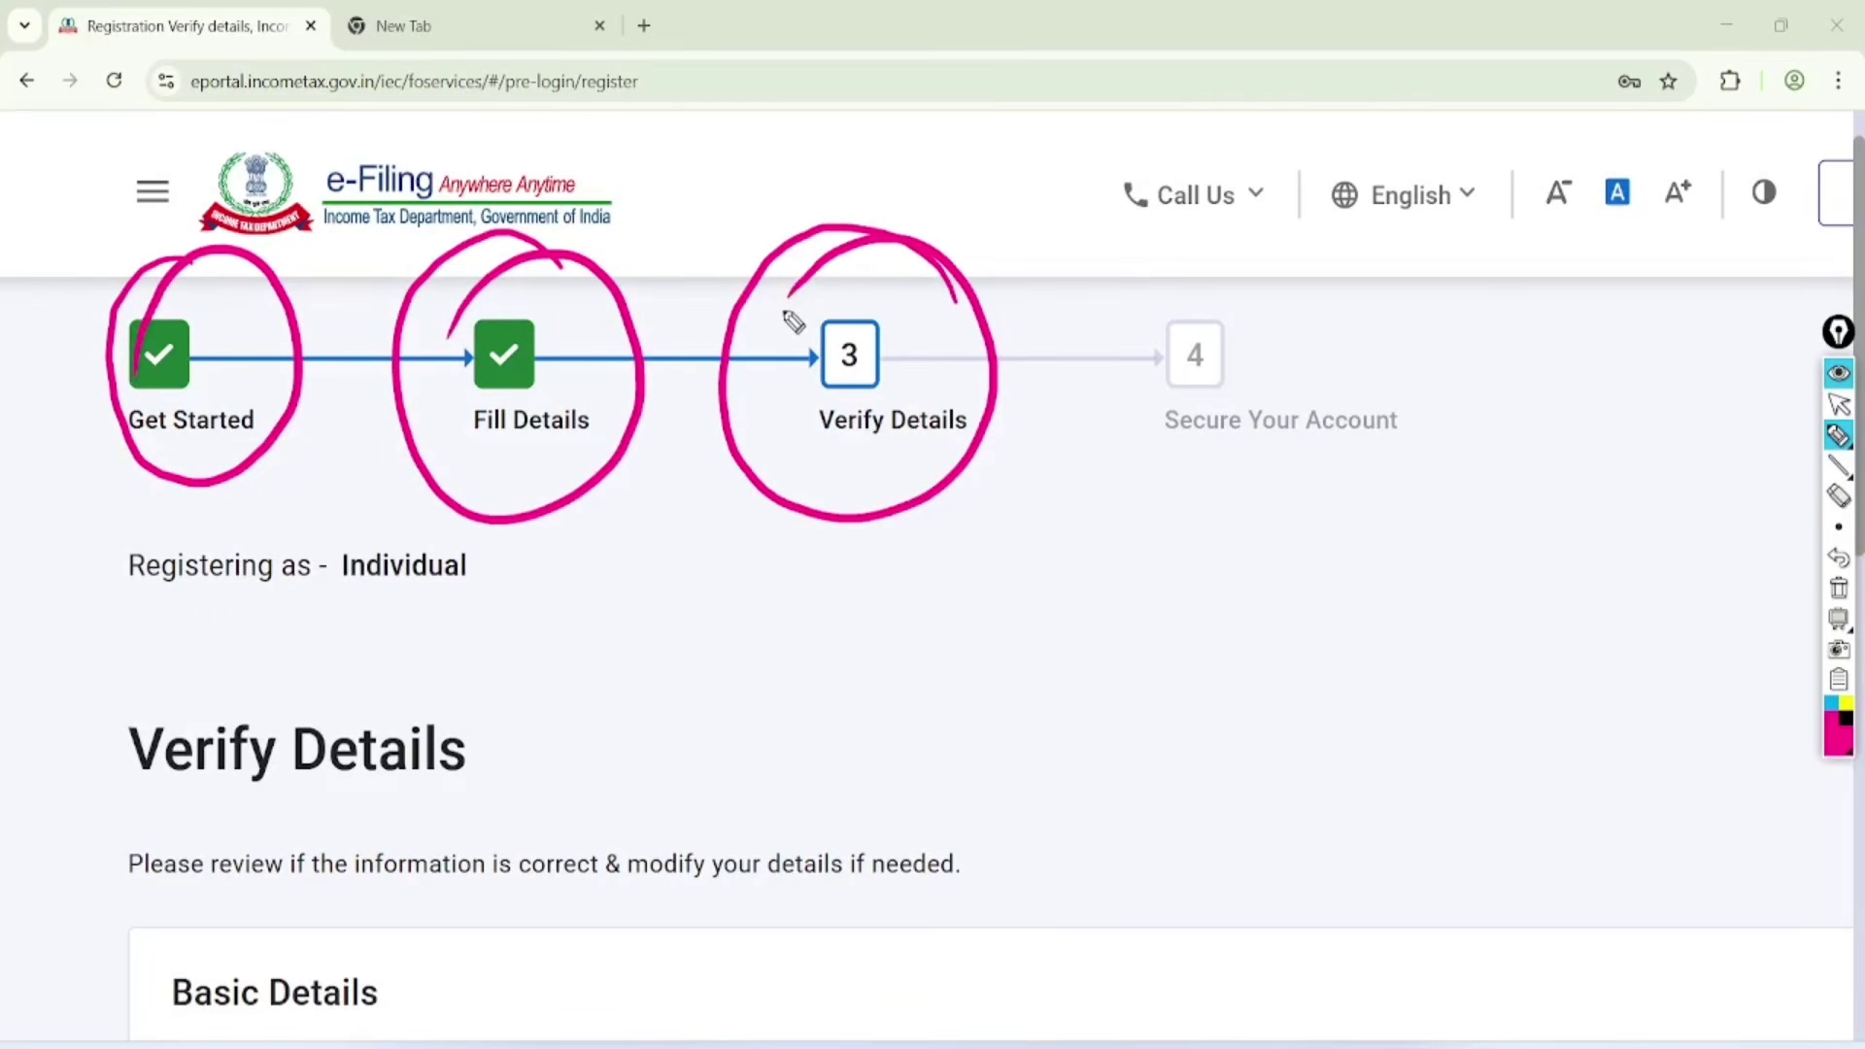
mouse_move(1355, 277)
mouse_down()
mouse_move(1093, 243)
mouse_move(1401, 478)
mouse_move(1282, 218)
mouse_up()
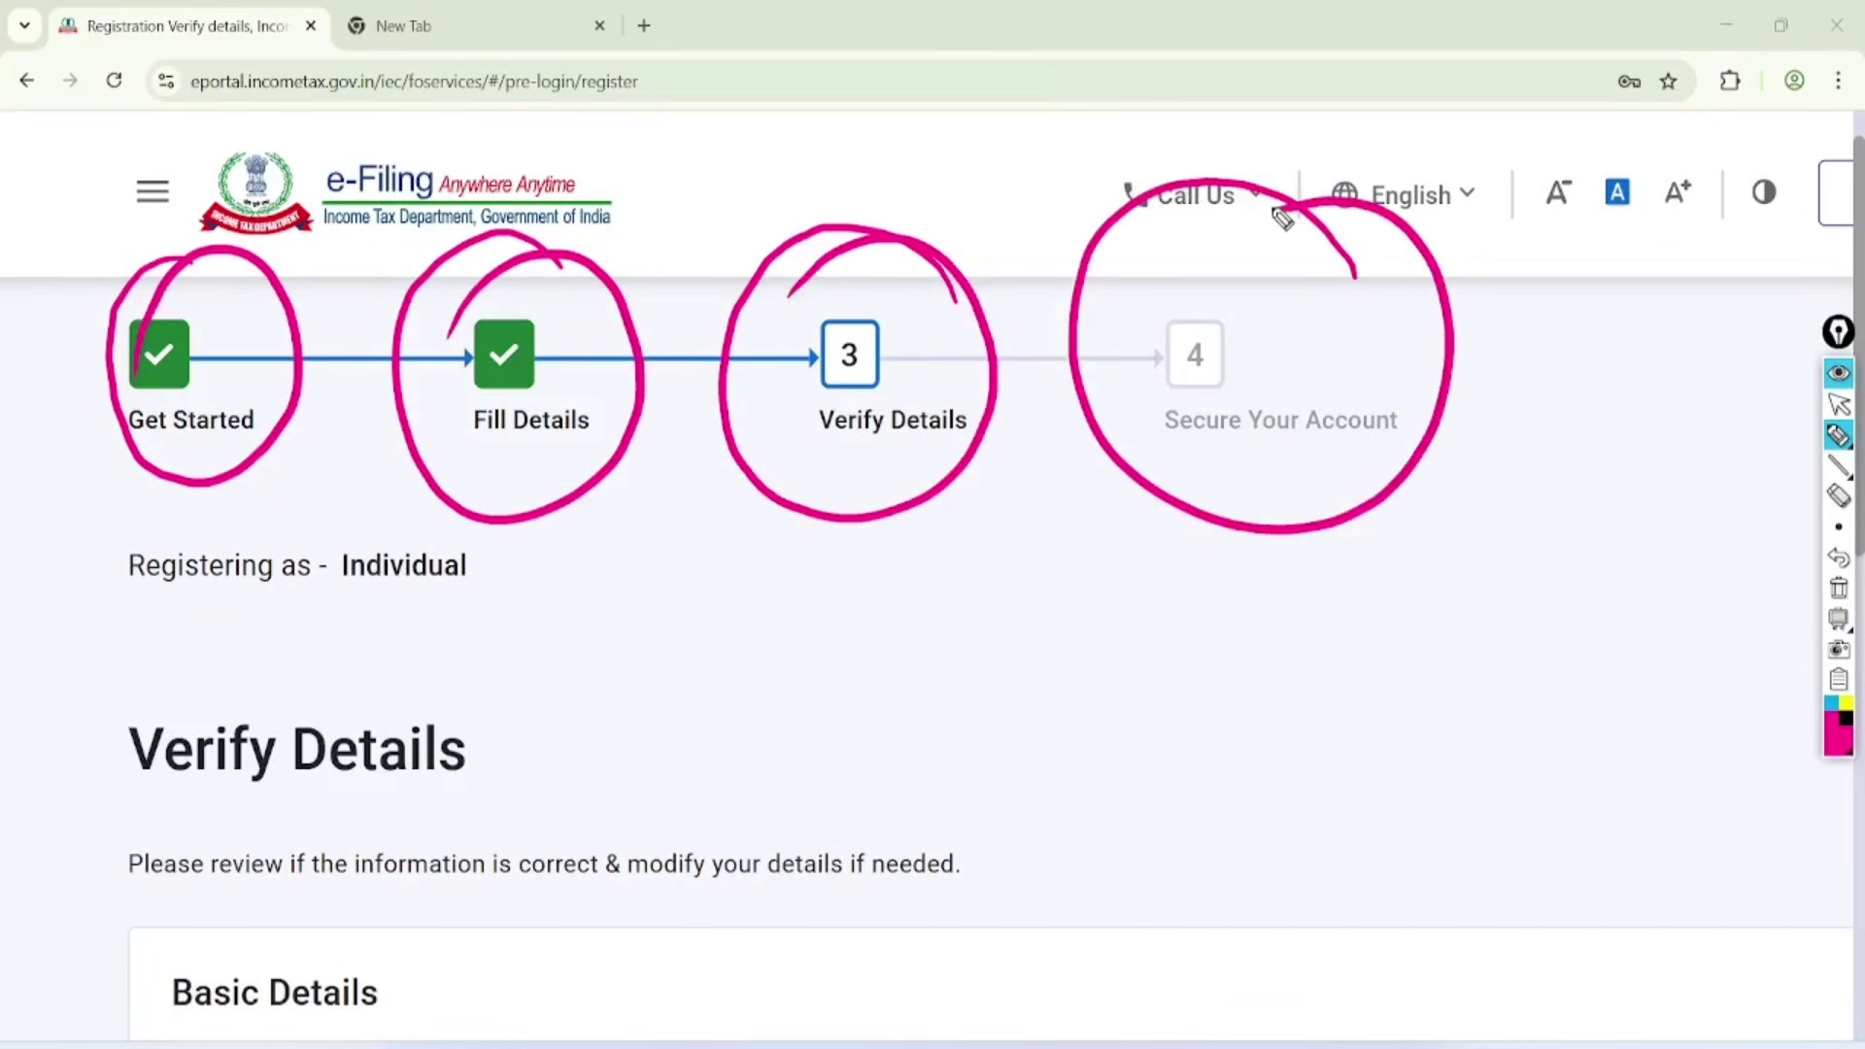
click(1838, 404)
click(1839, 587)
Review the basic and contact details and confirm them to proceed to Secure Your Account
scroll(927, 578, down, 5)
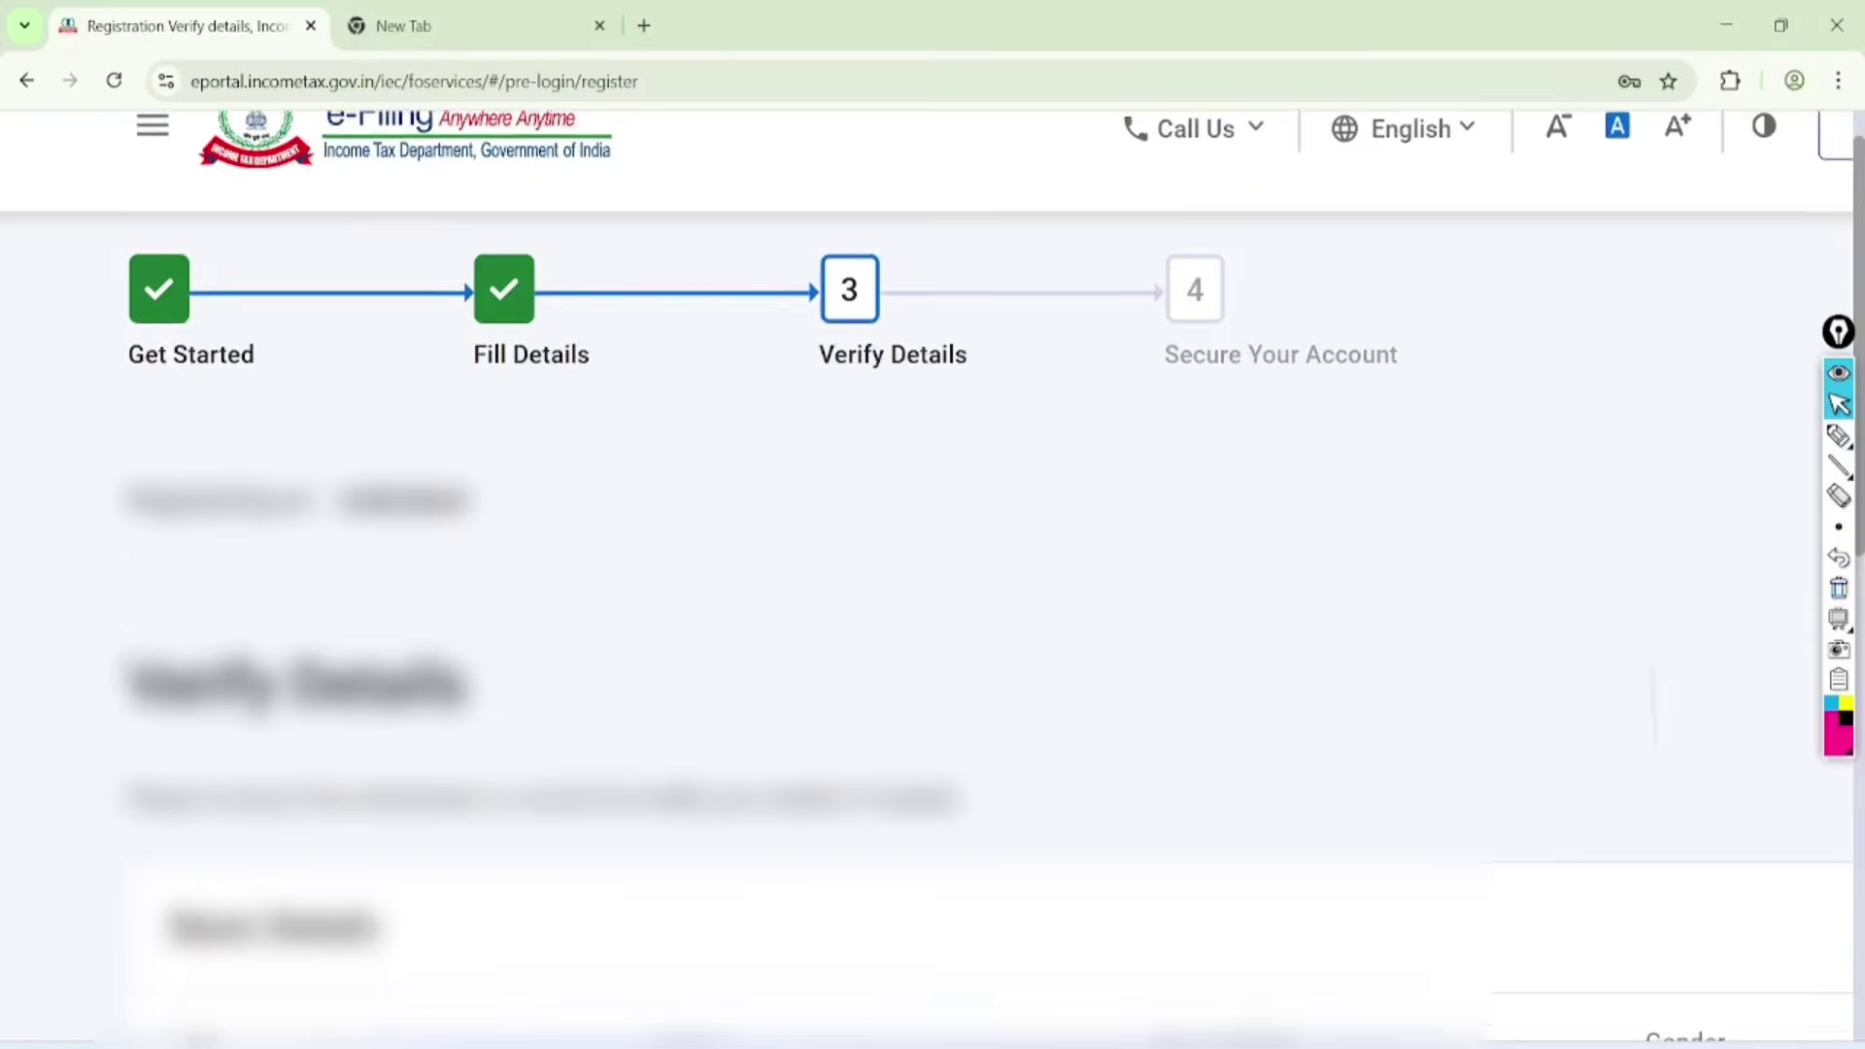
scroll(932, 573, down, 9)
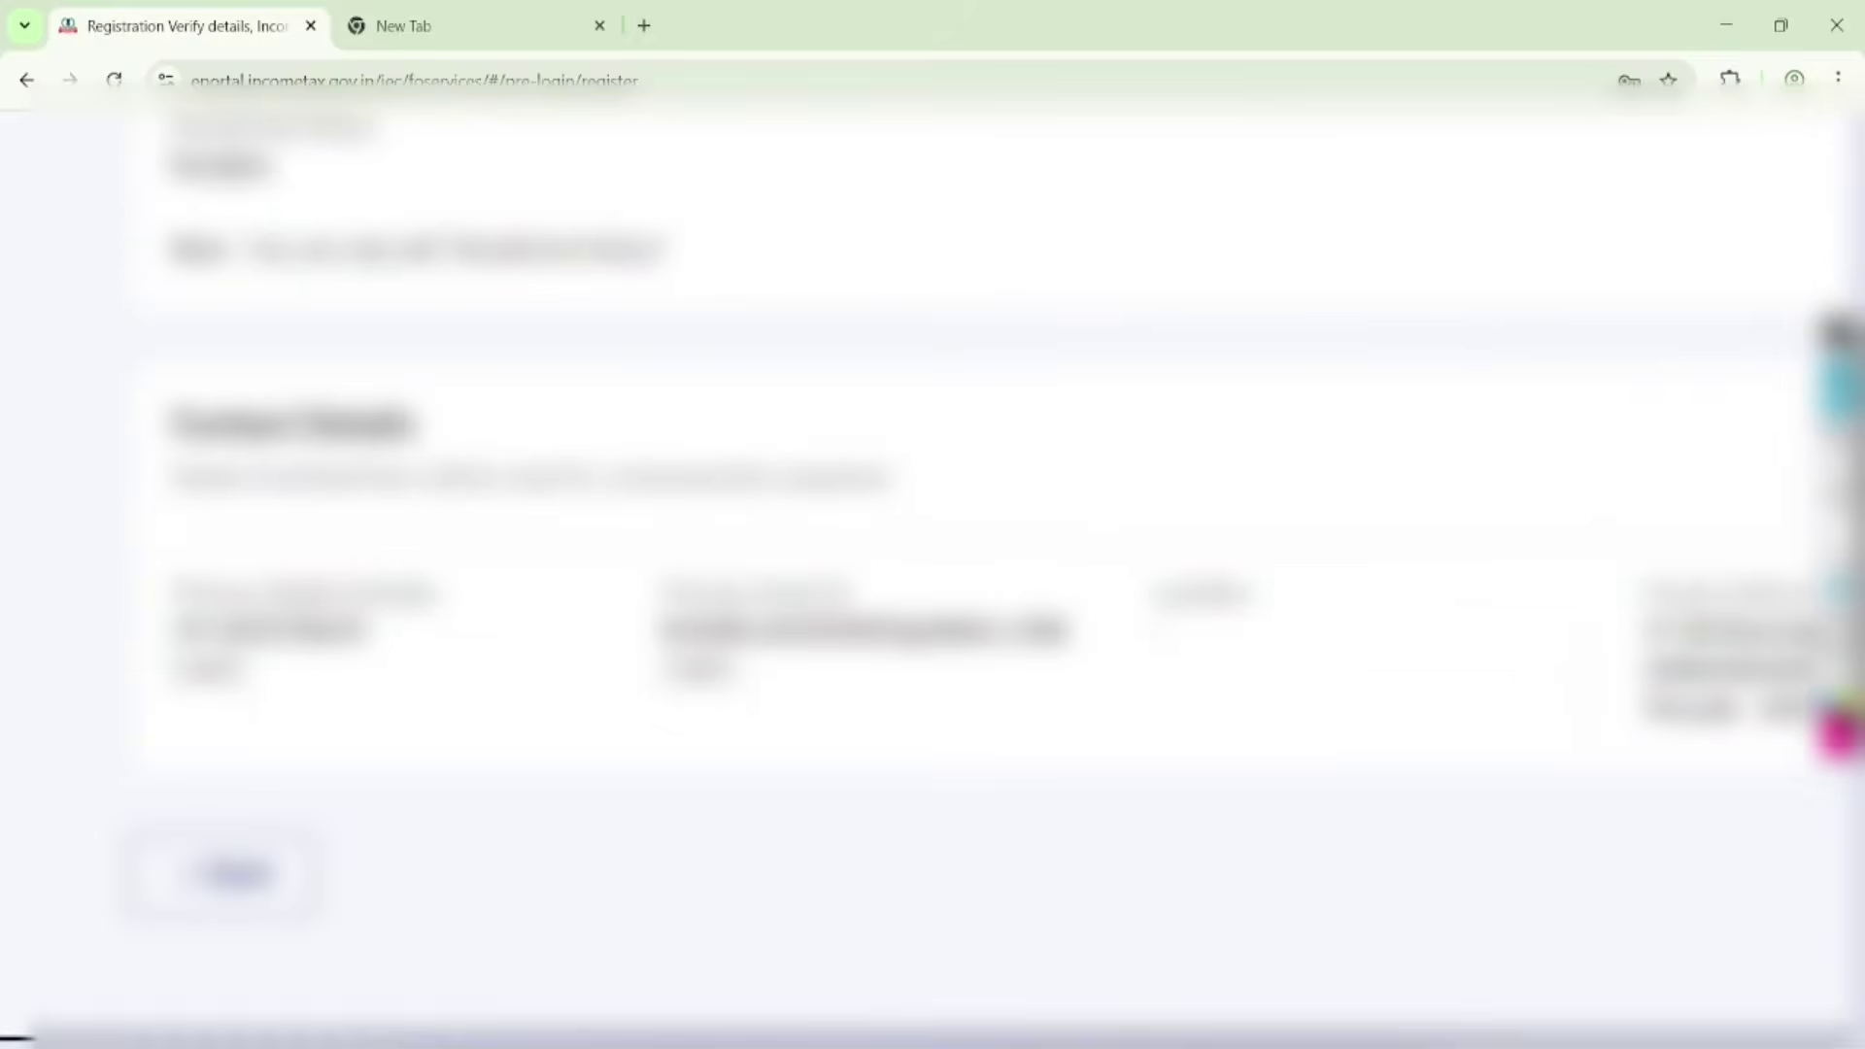
scroll(932, 573, right, 4)
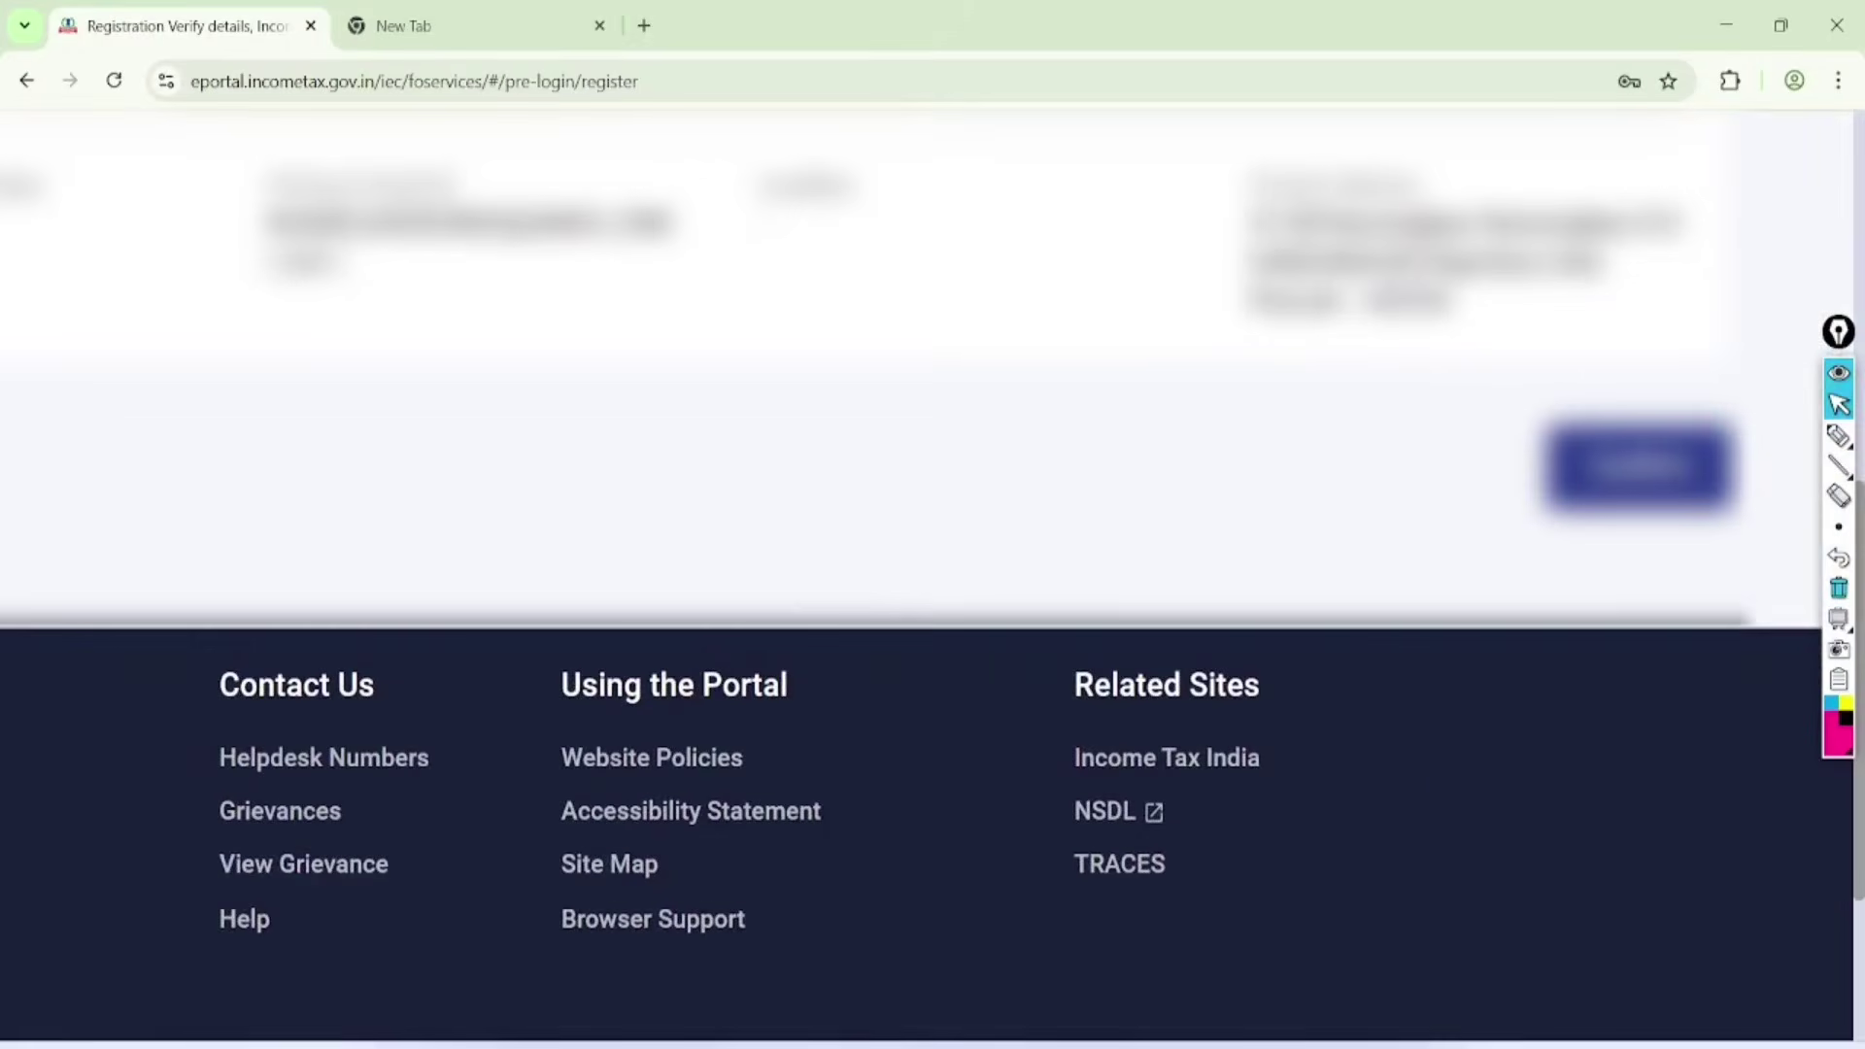
scroll(932, 573, right, 2)
click(1414, 418)
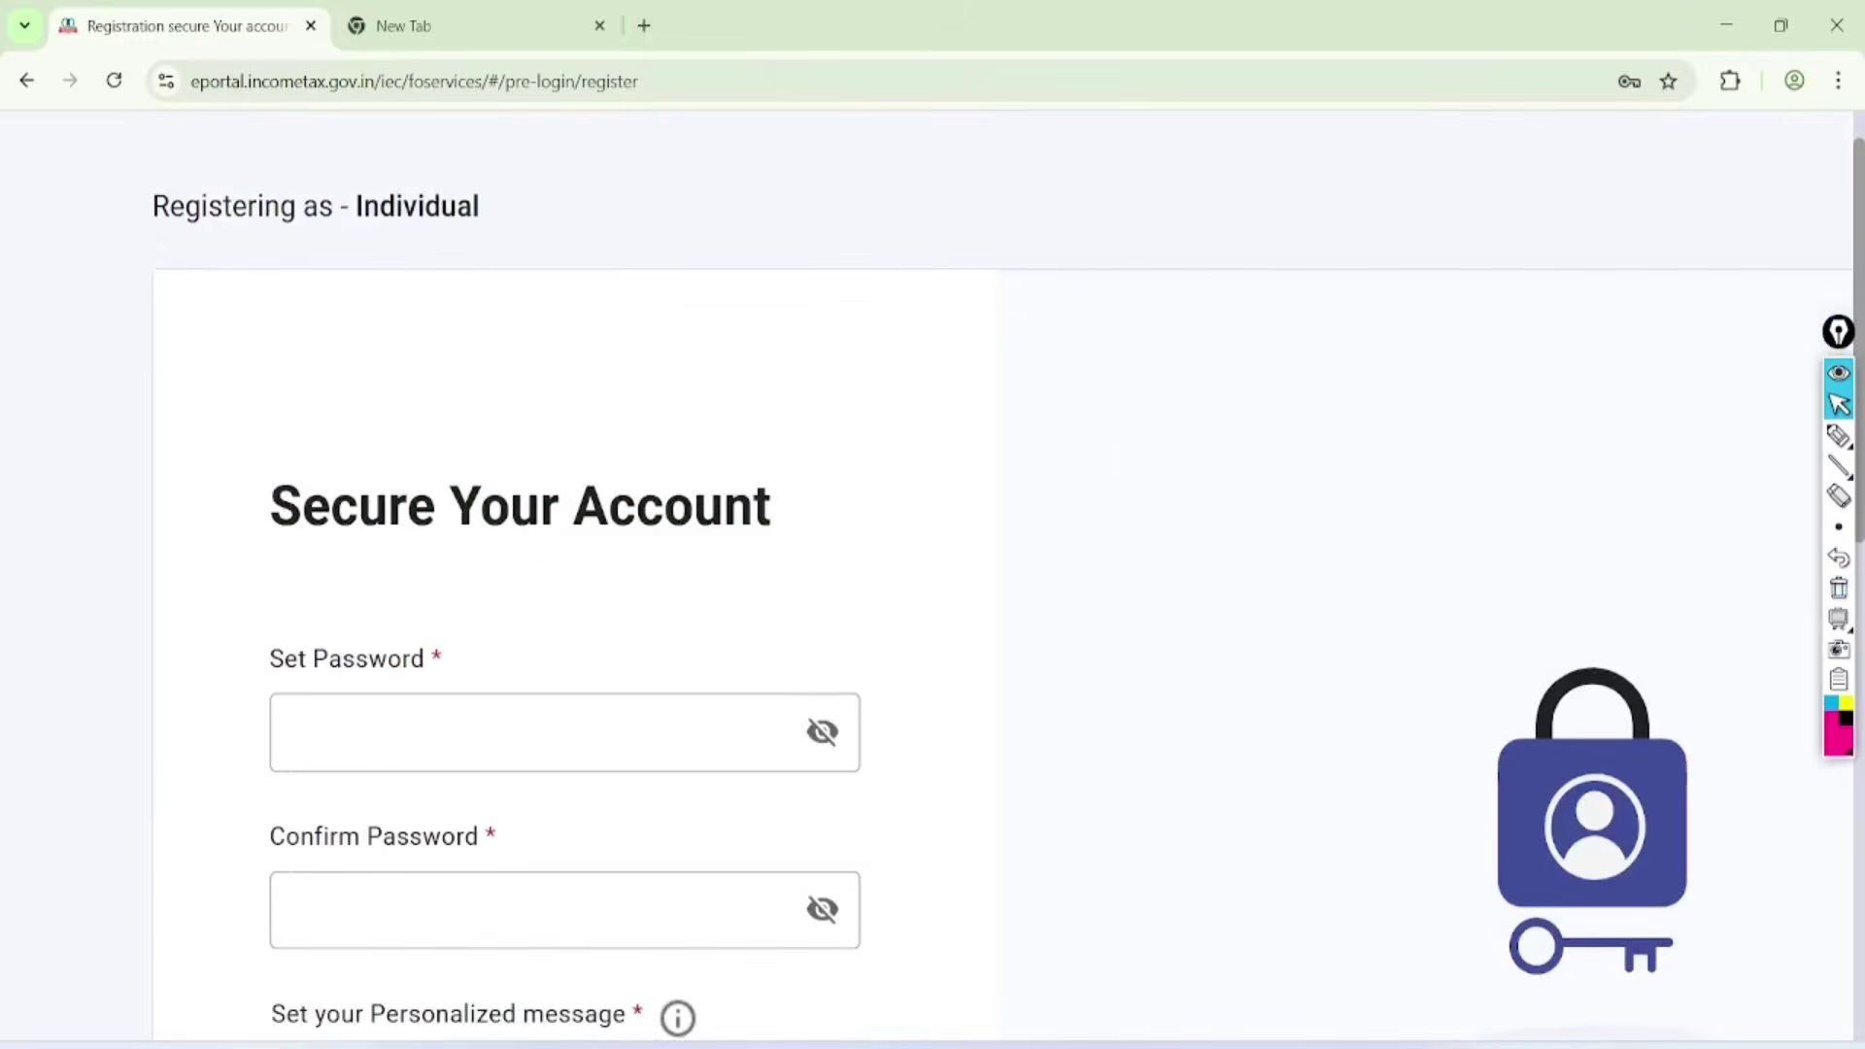
Examine the criteria for the Set Password and Confirm Password fields, leaving both empty
scroll(595, 391, down, 3)
click(596, 391)
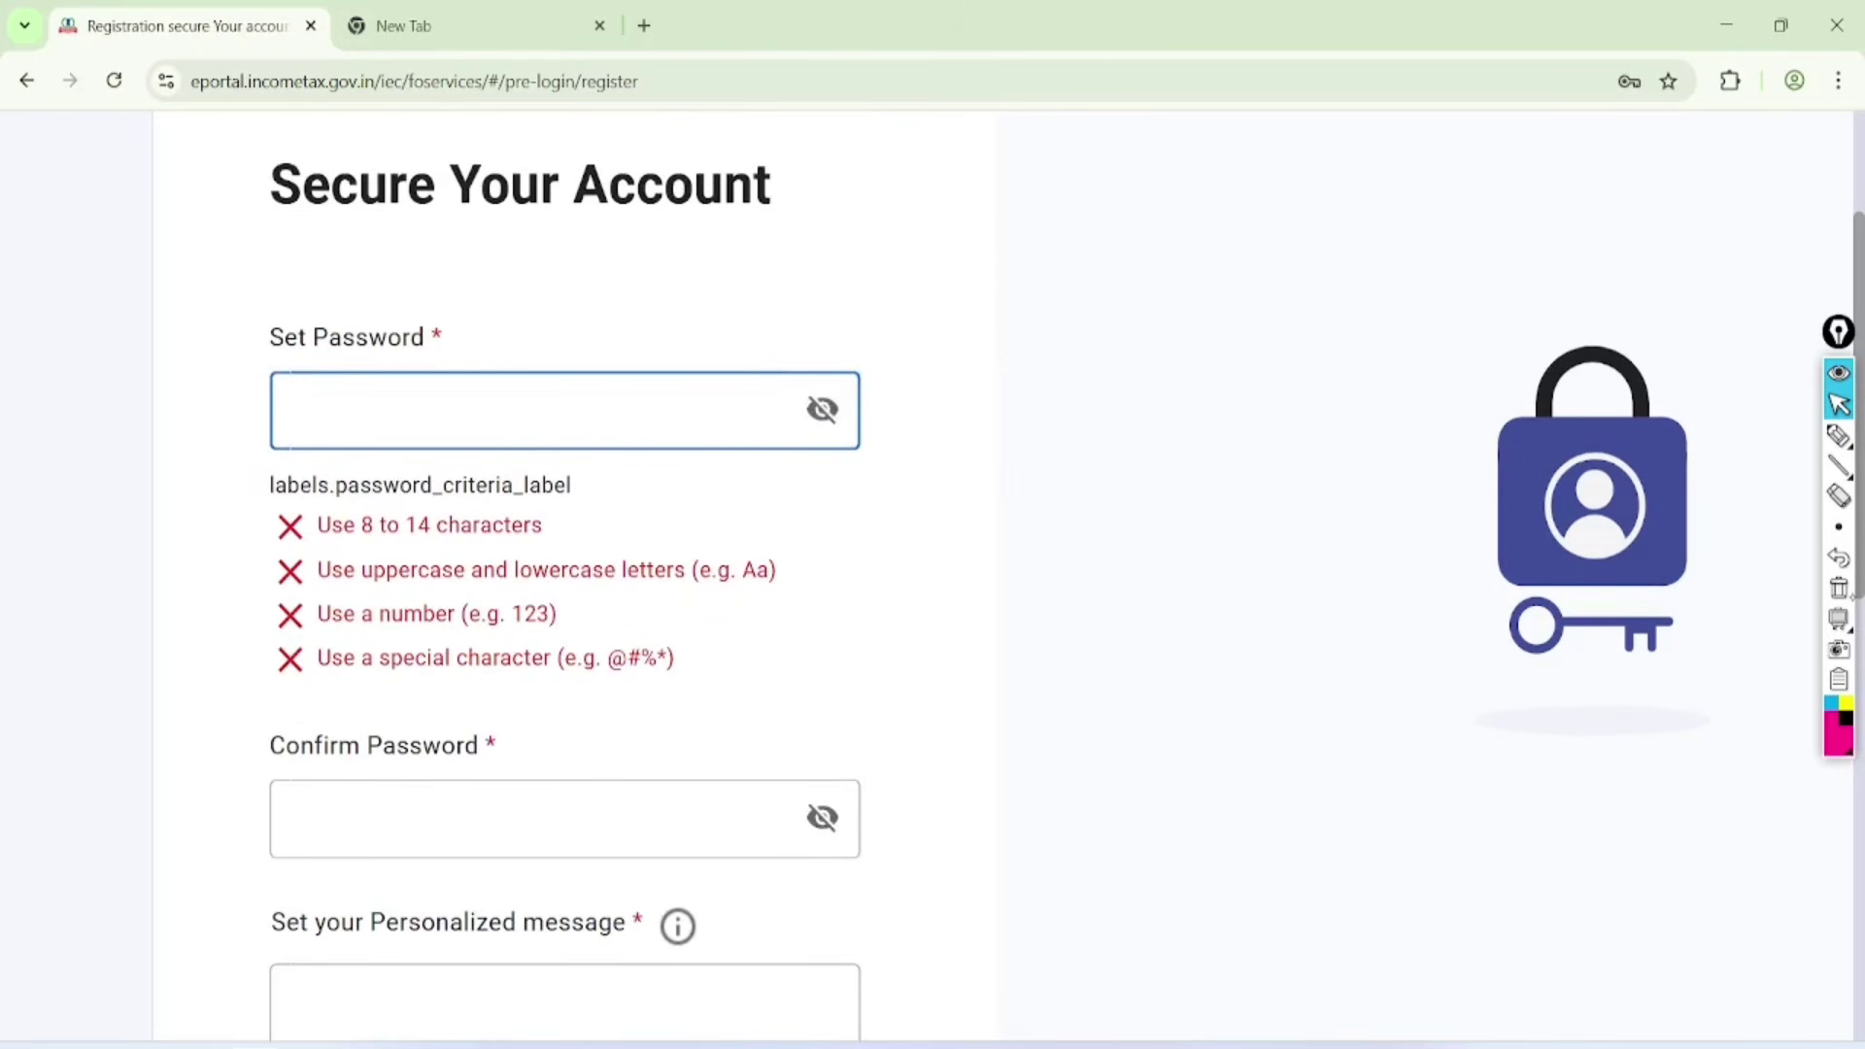
scroll(582, 562, down, 2)
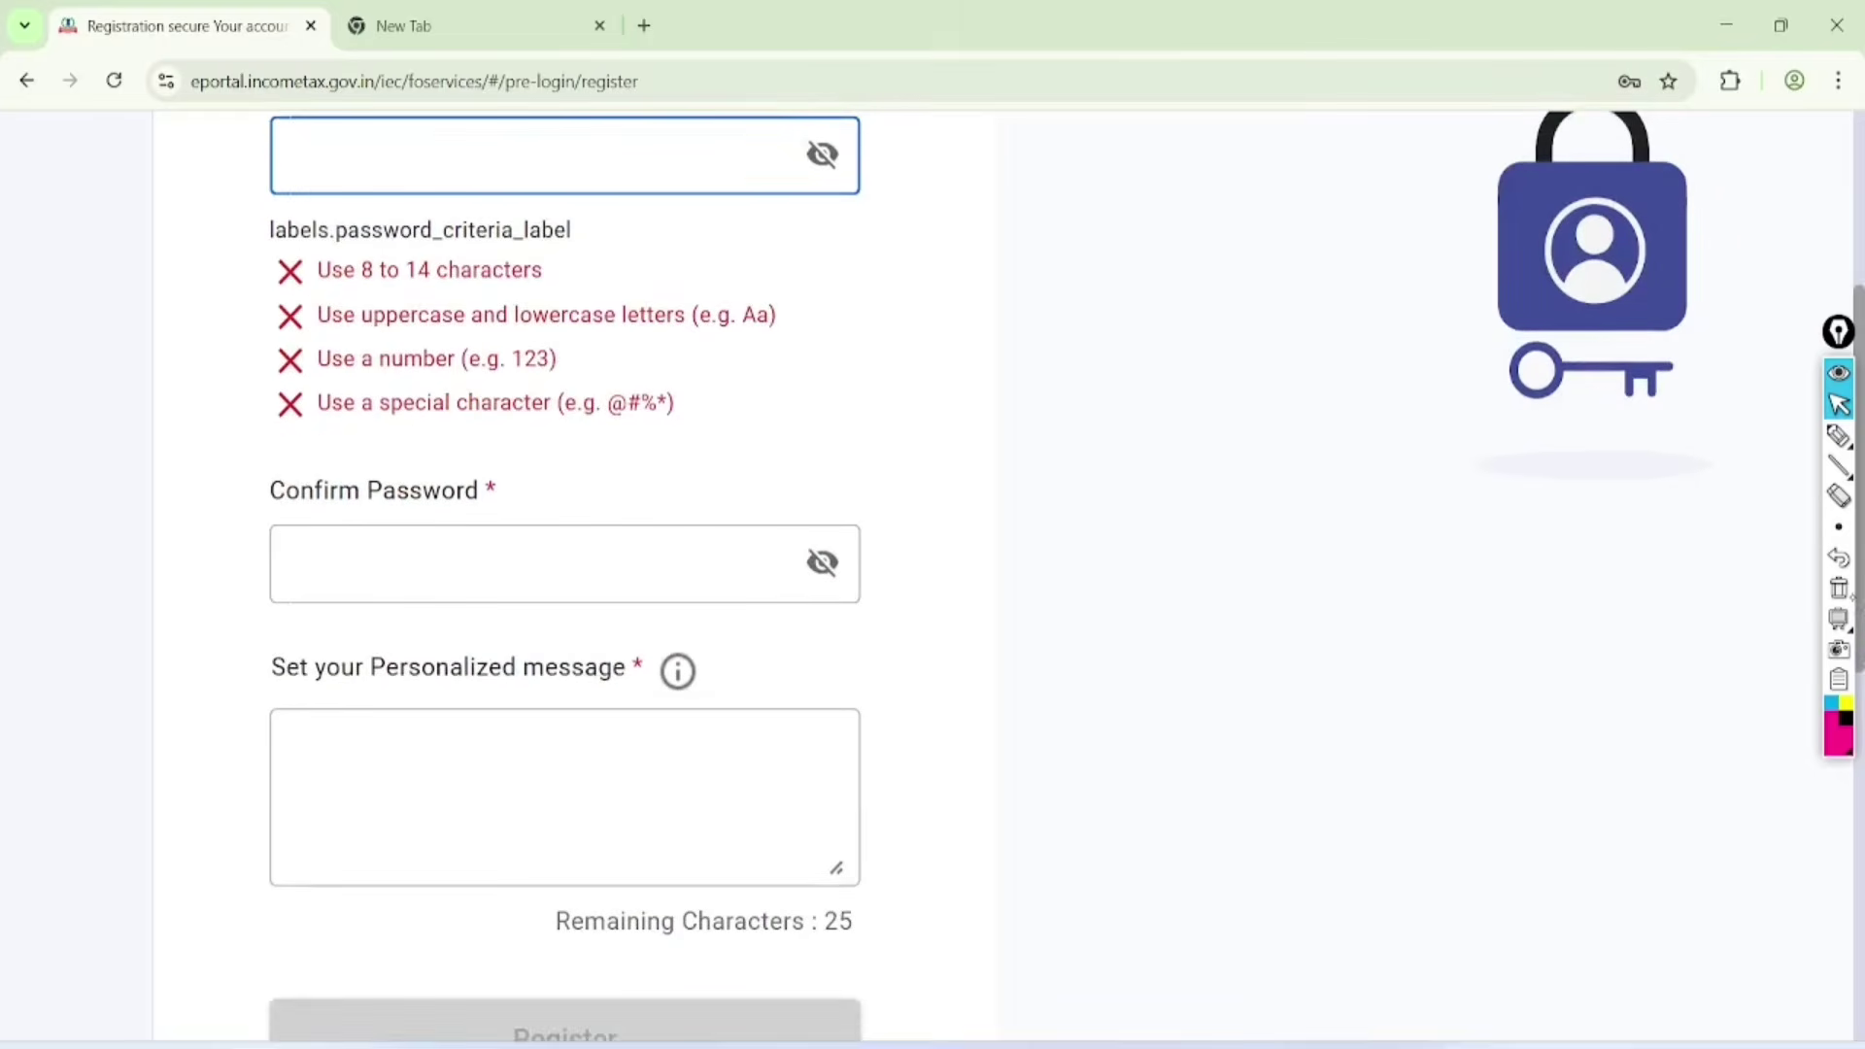
click(583, 562)
scroll(582, 563, down, 2)
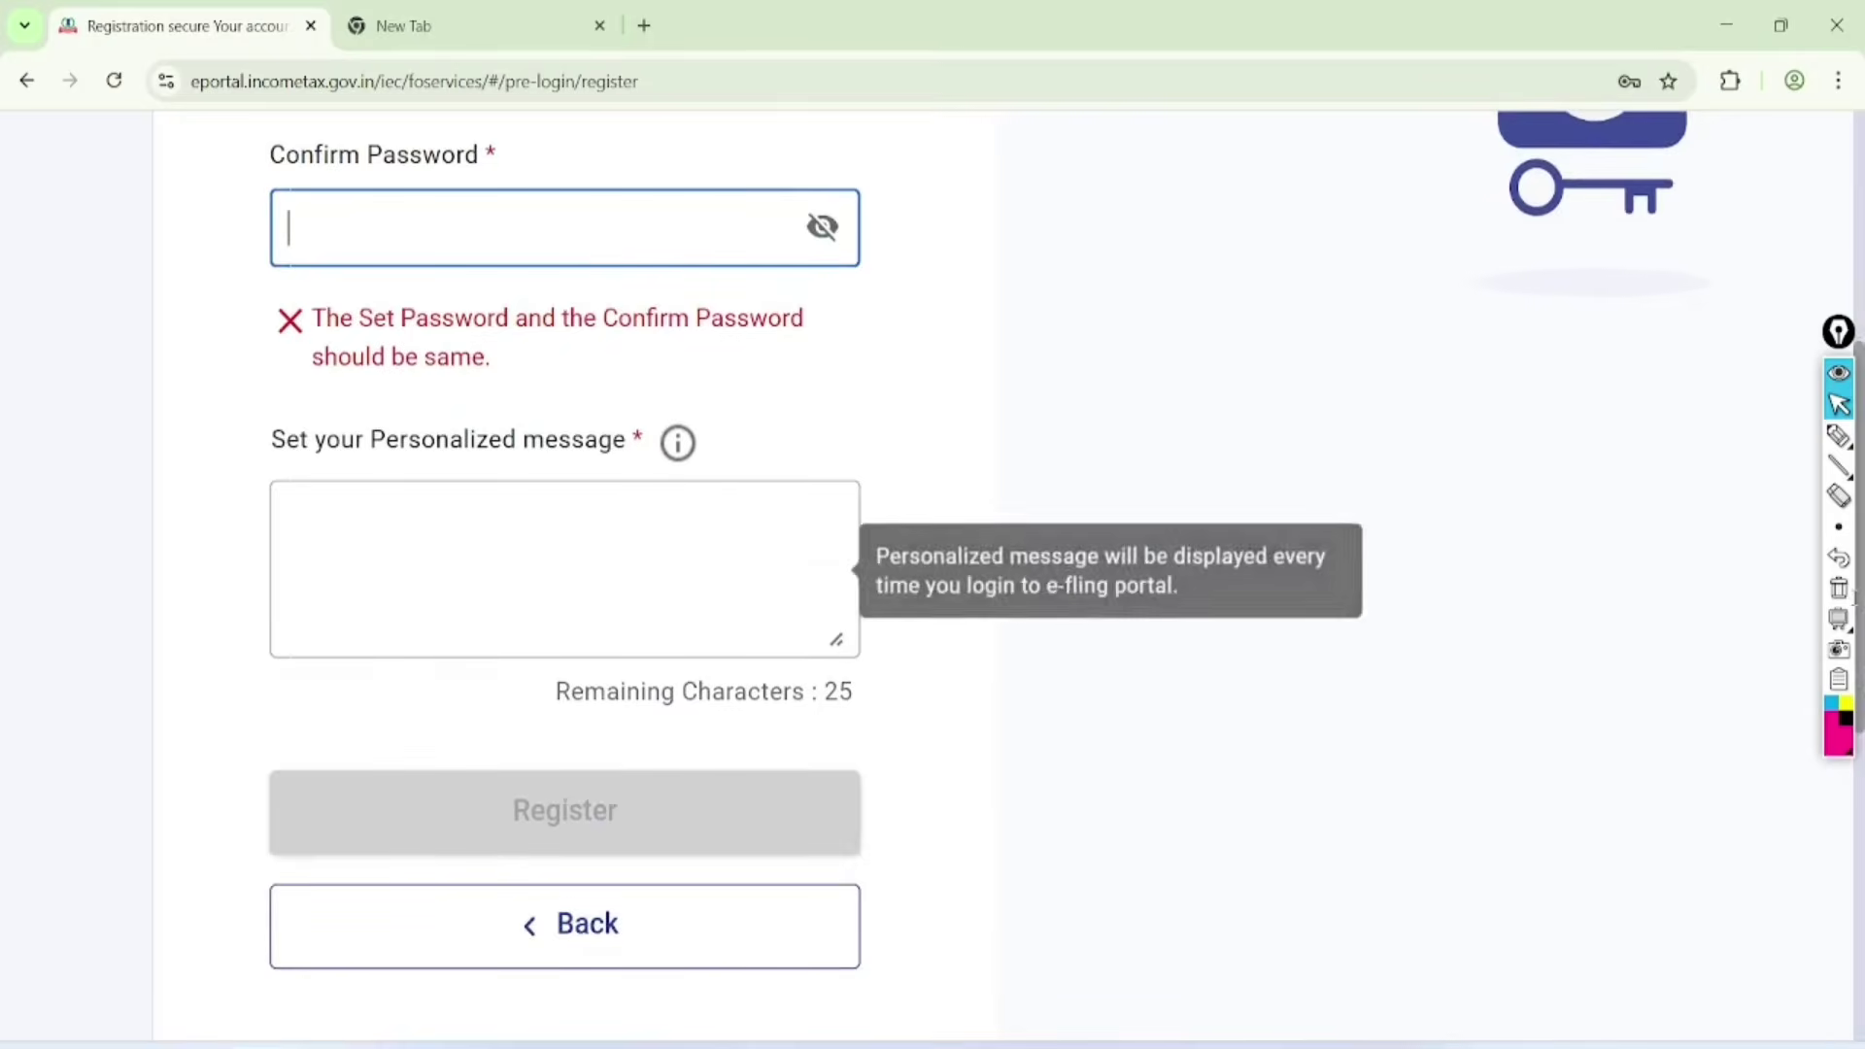
Try a single short word as the personalized message
click(514, 535)
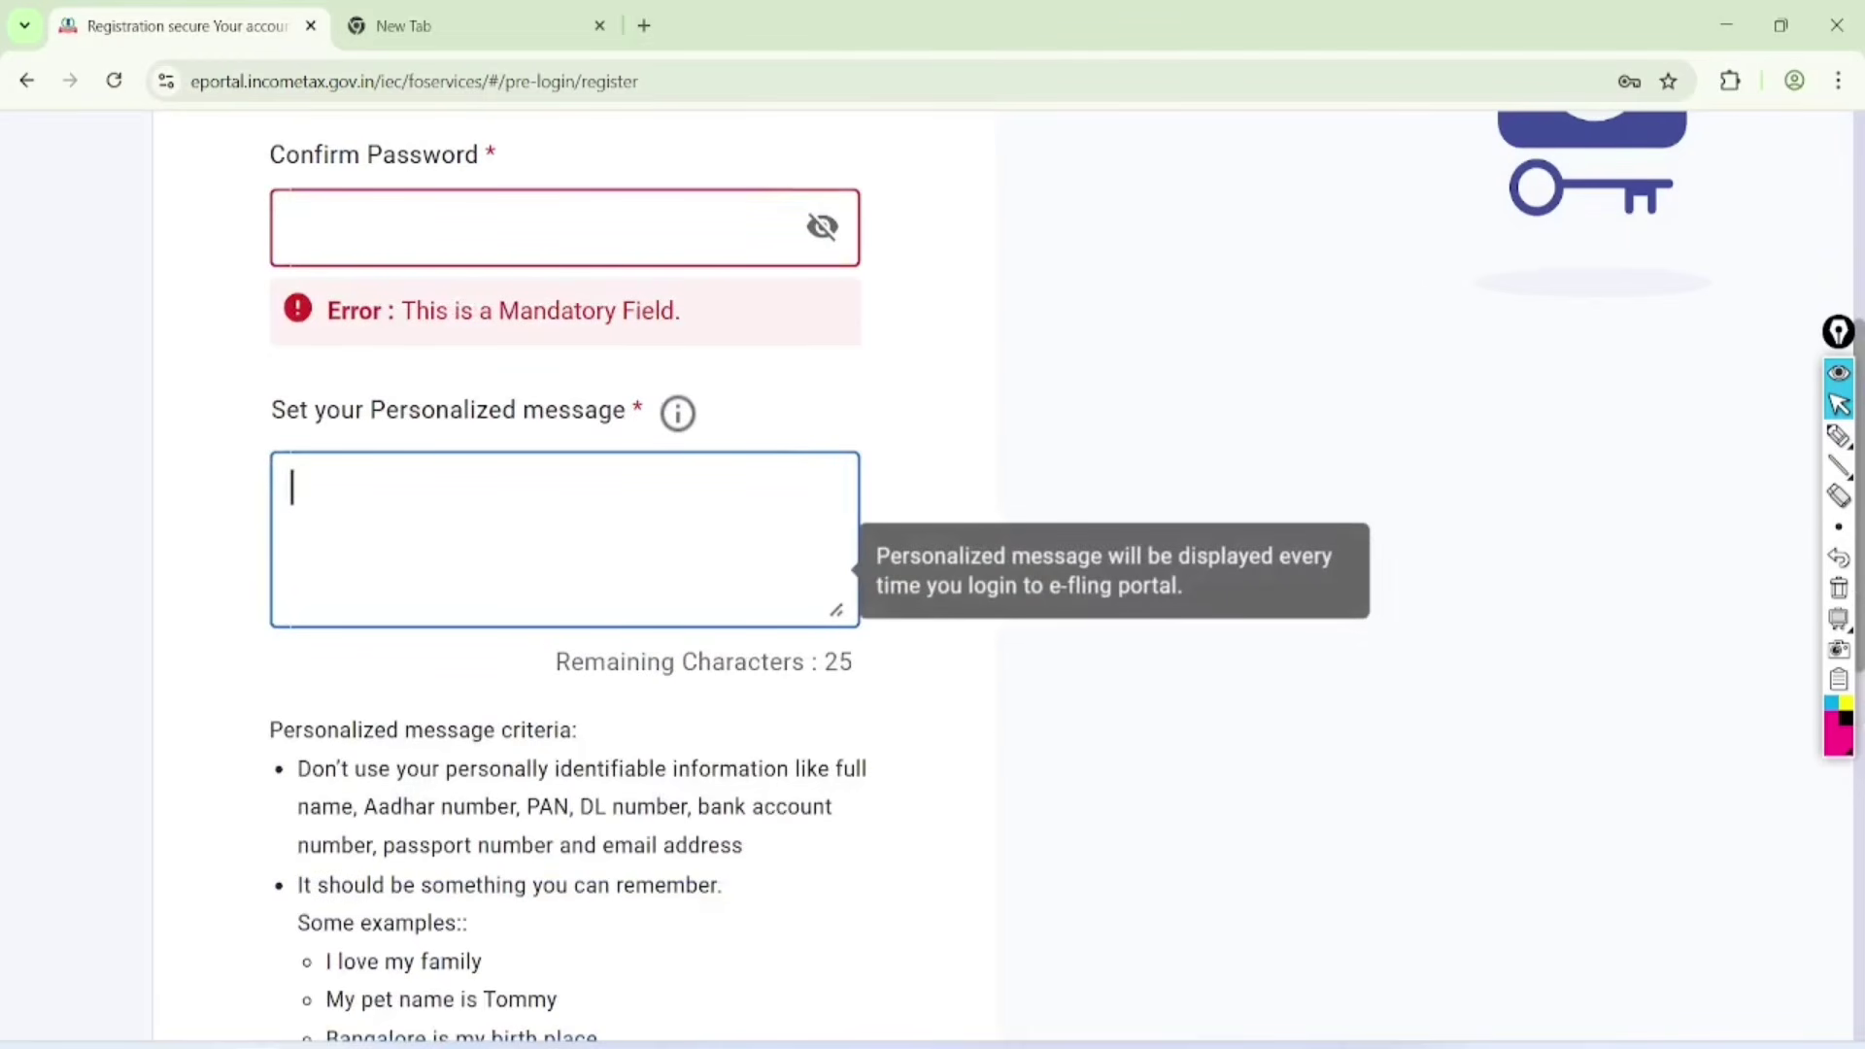
text(abcdefg)
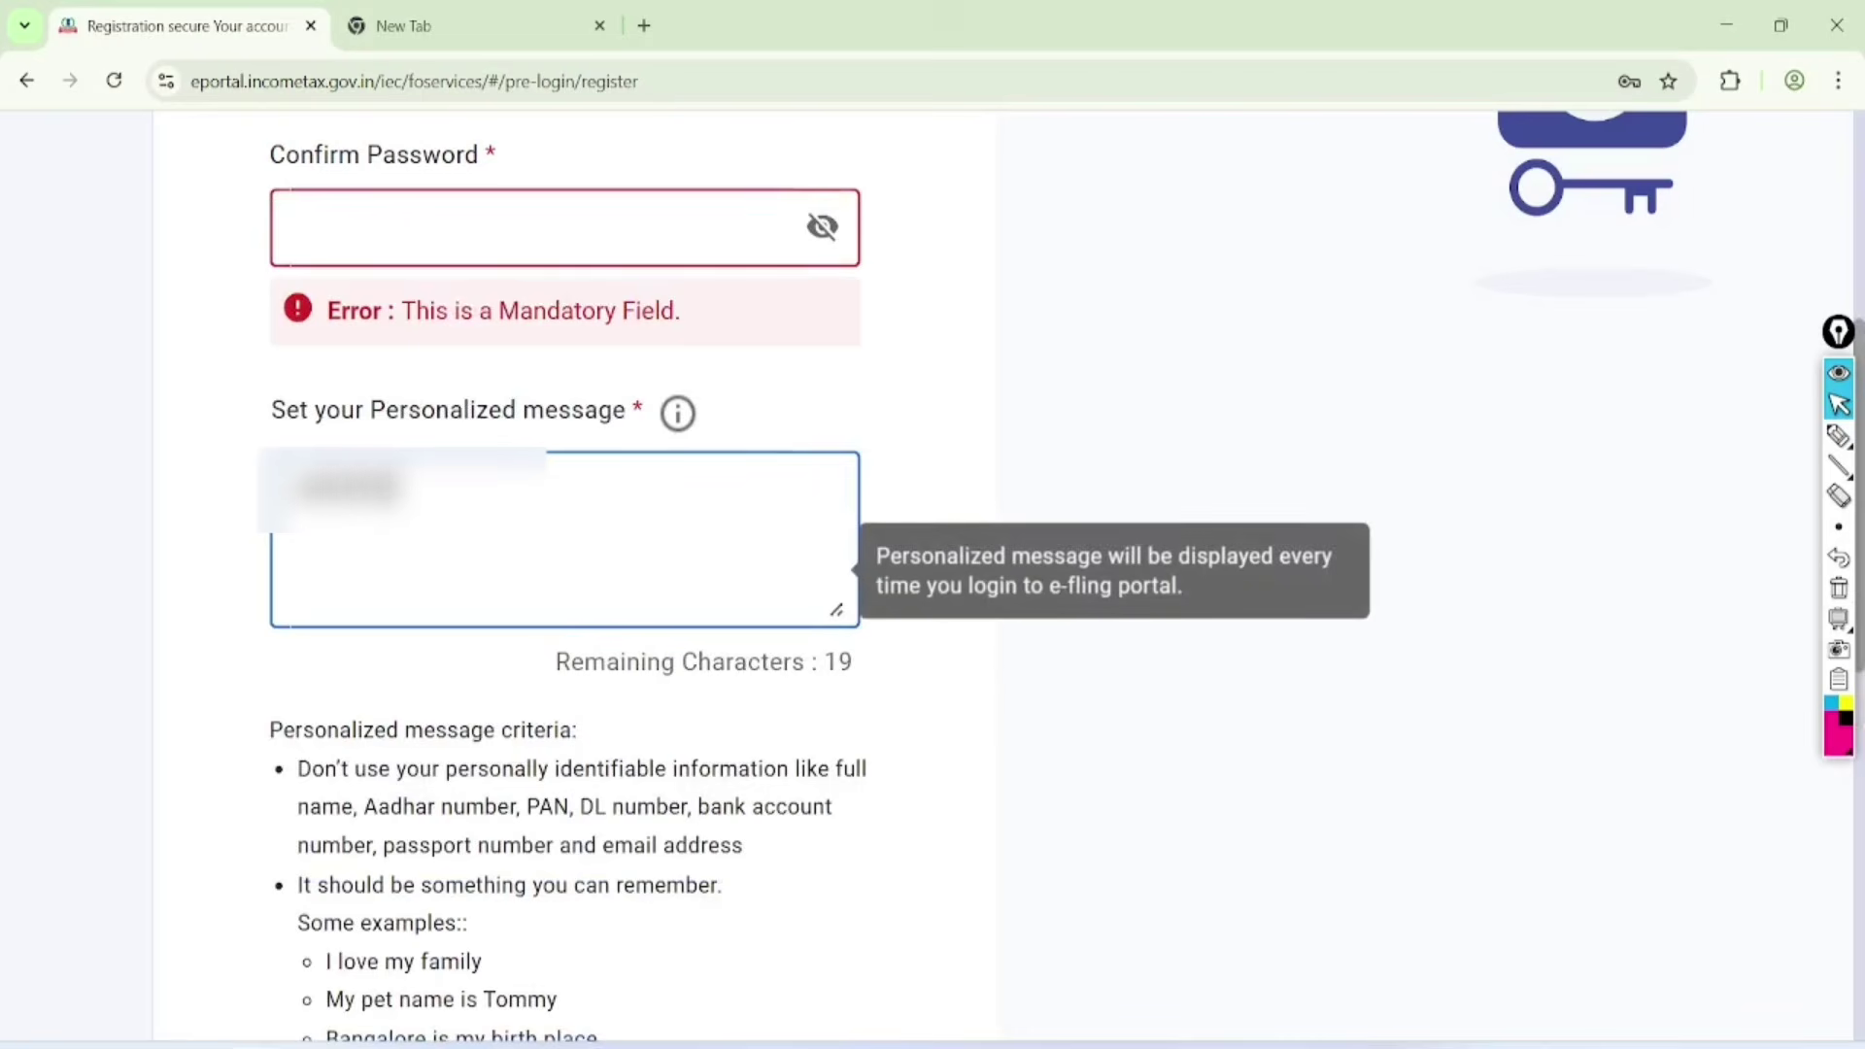
key(Tab)
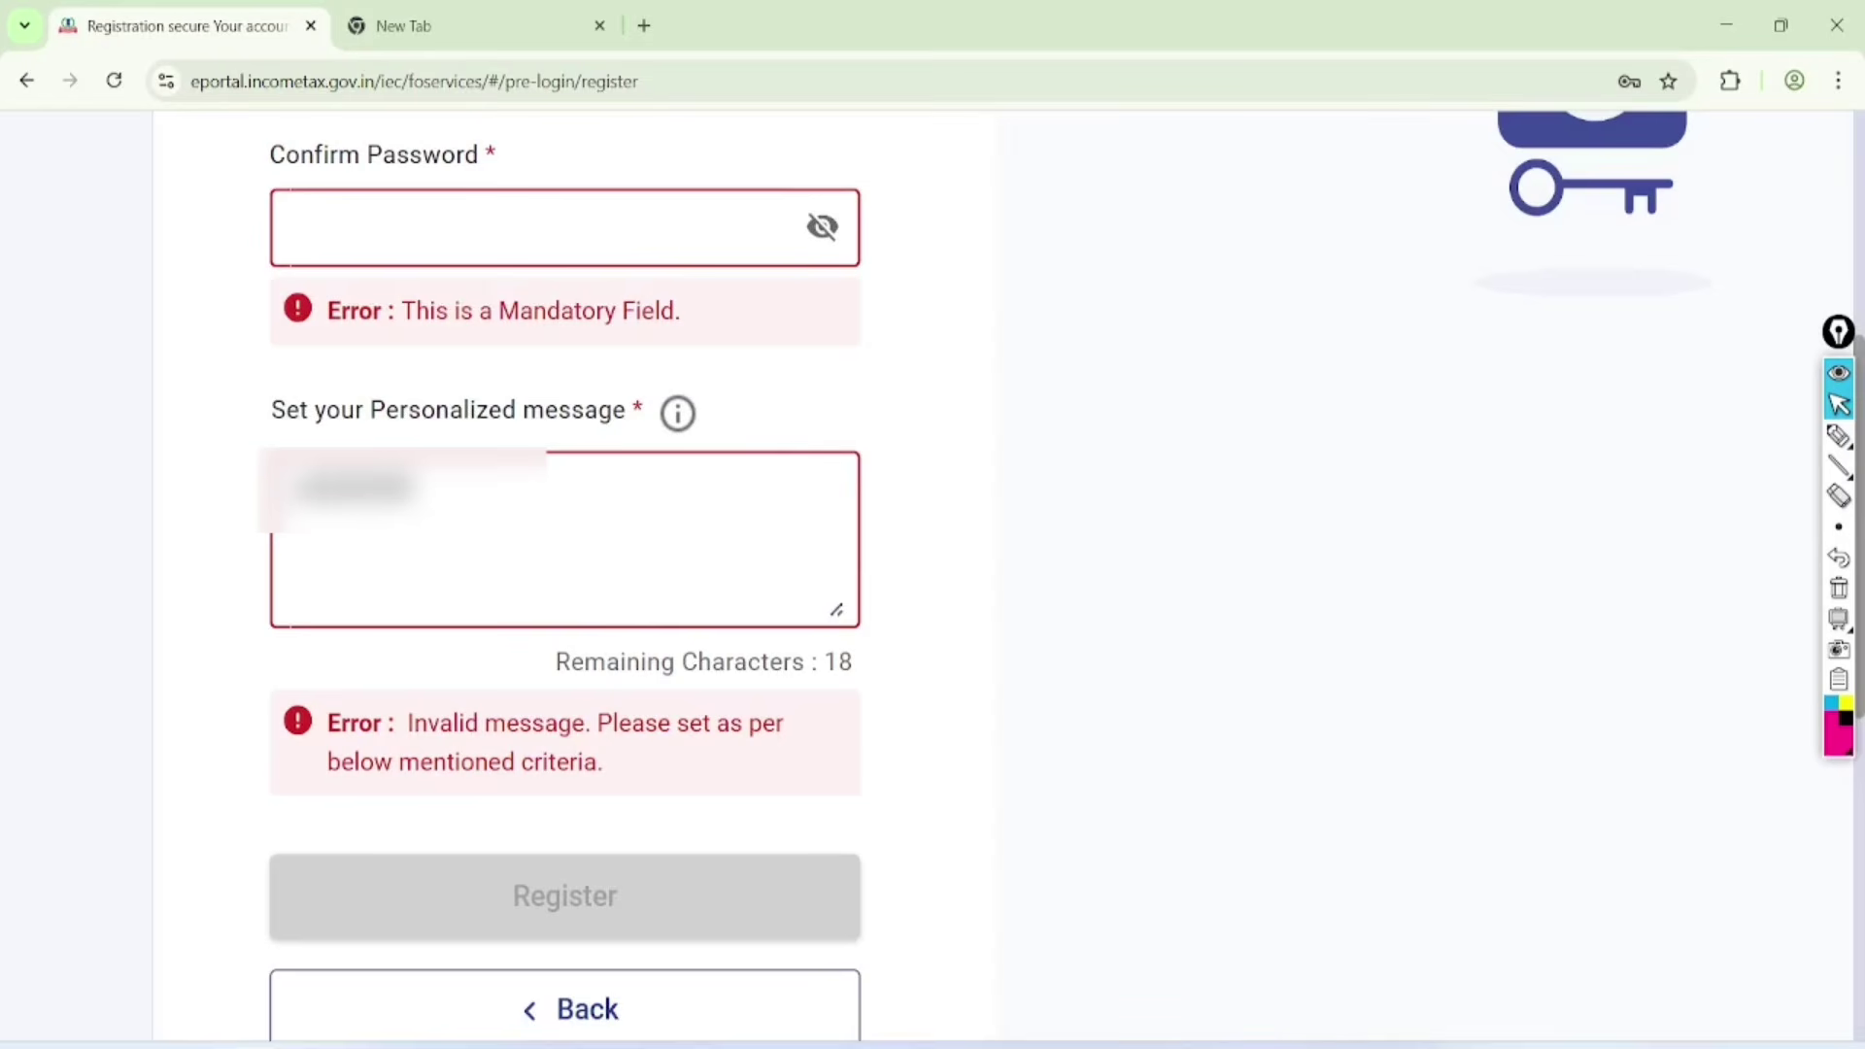
Examine the personalized message criteria, marking the message field and the area beside the criteria with the pen
scroll(932, 573, down, 5)
scroll(932, 573, up, 4)
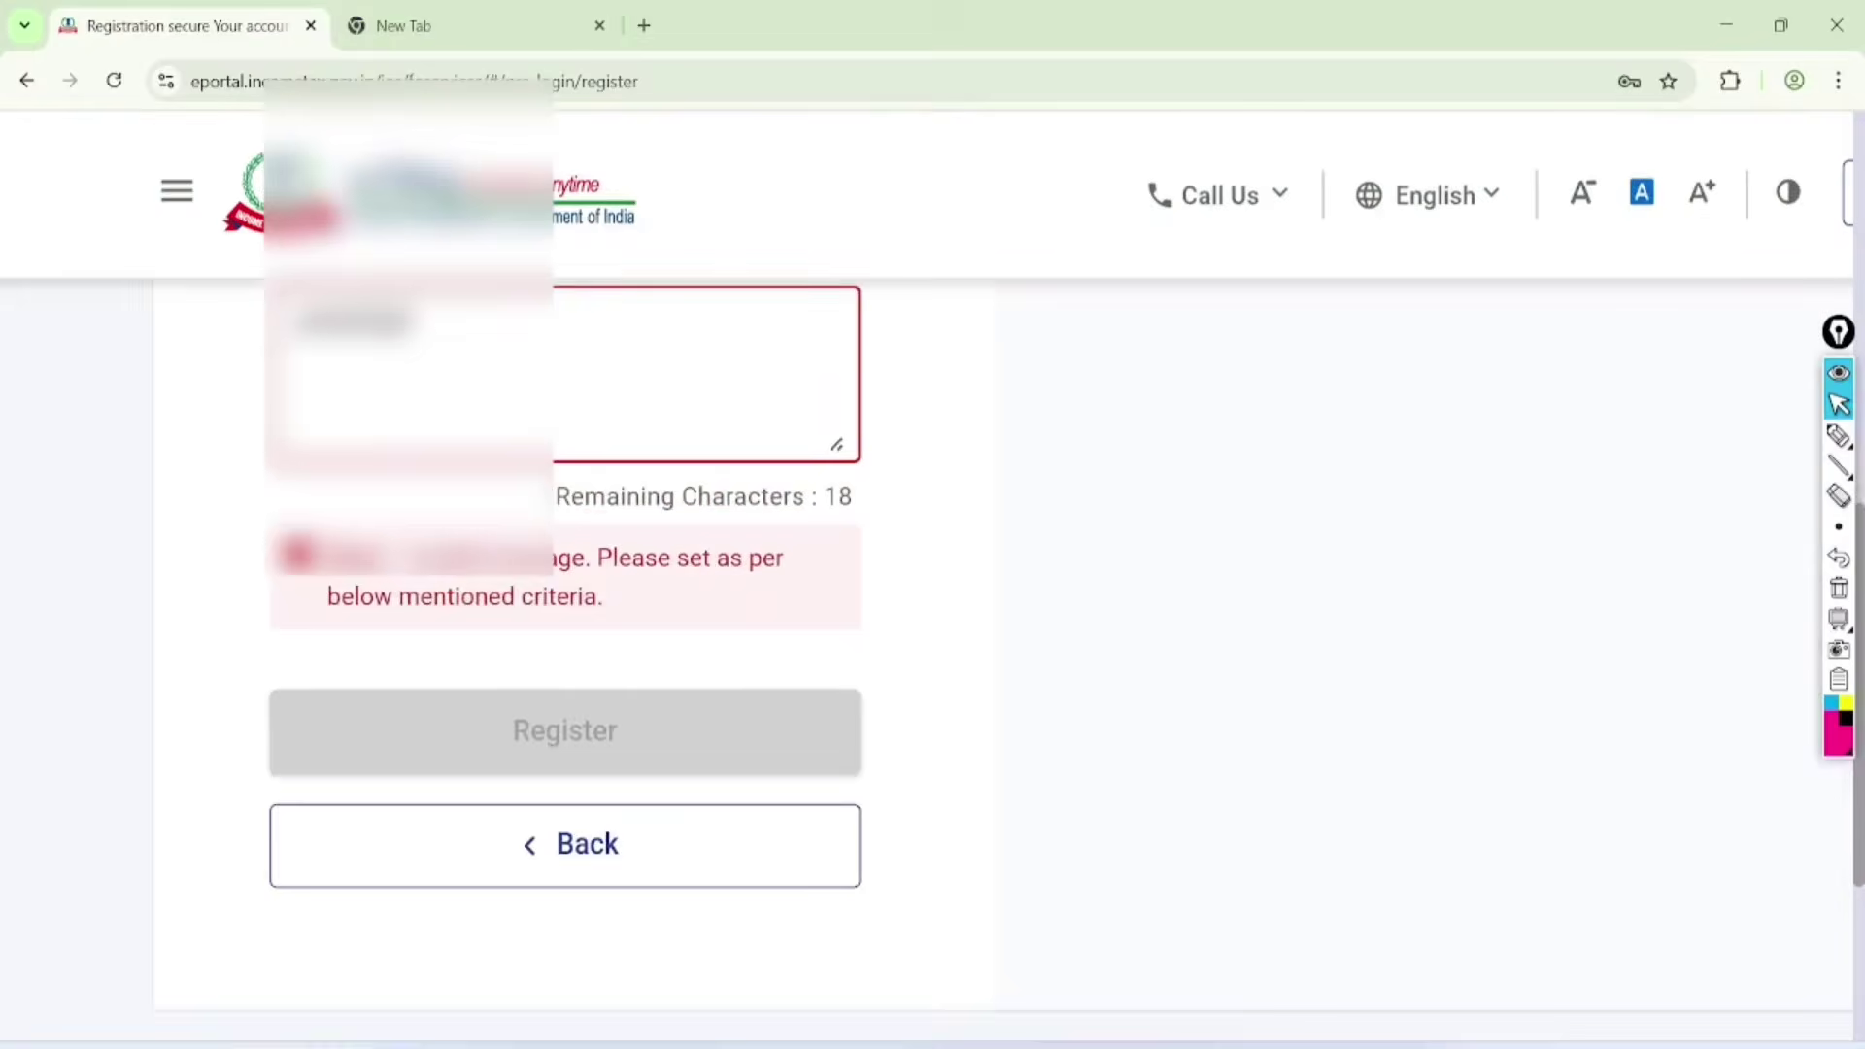
scroll(563, 486, up, 2)
click(411, 568)
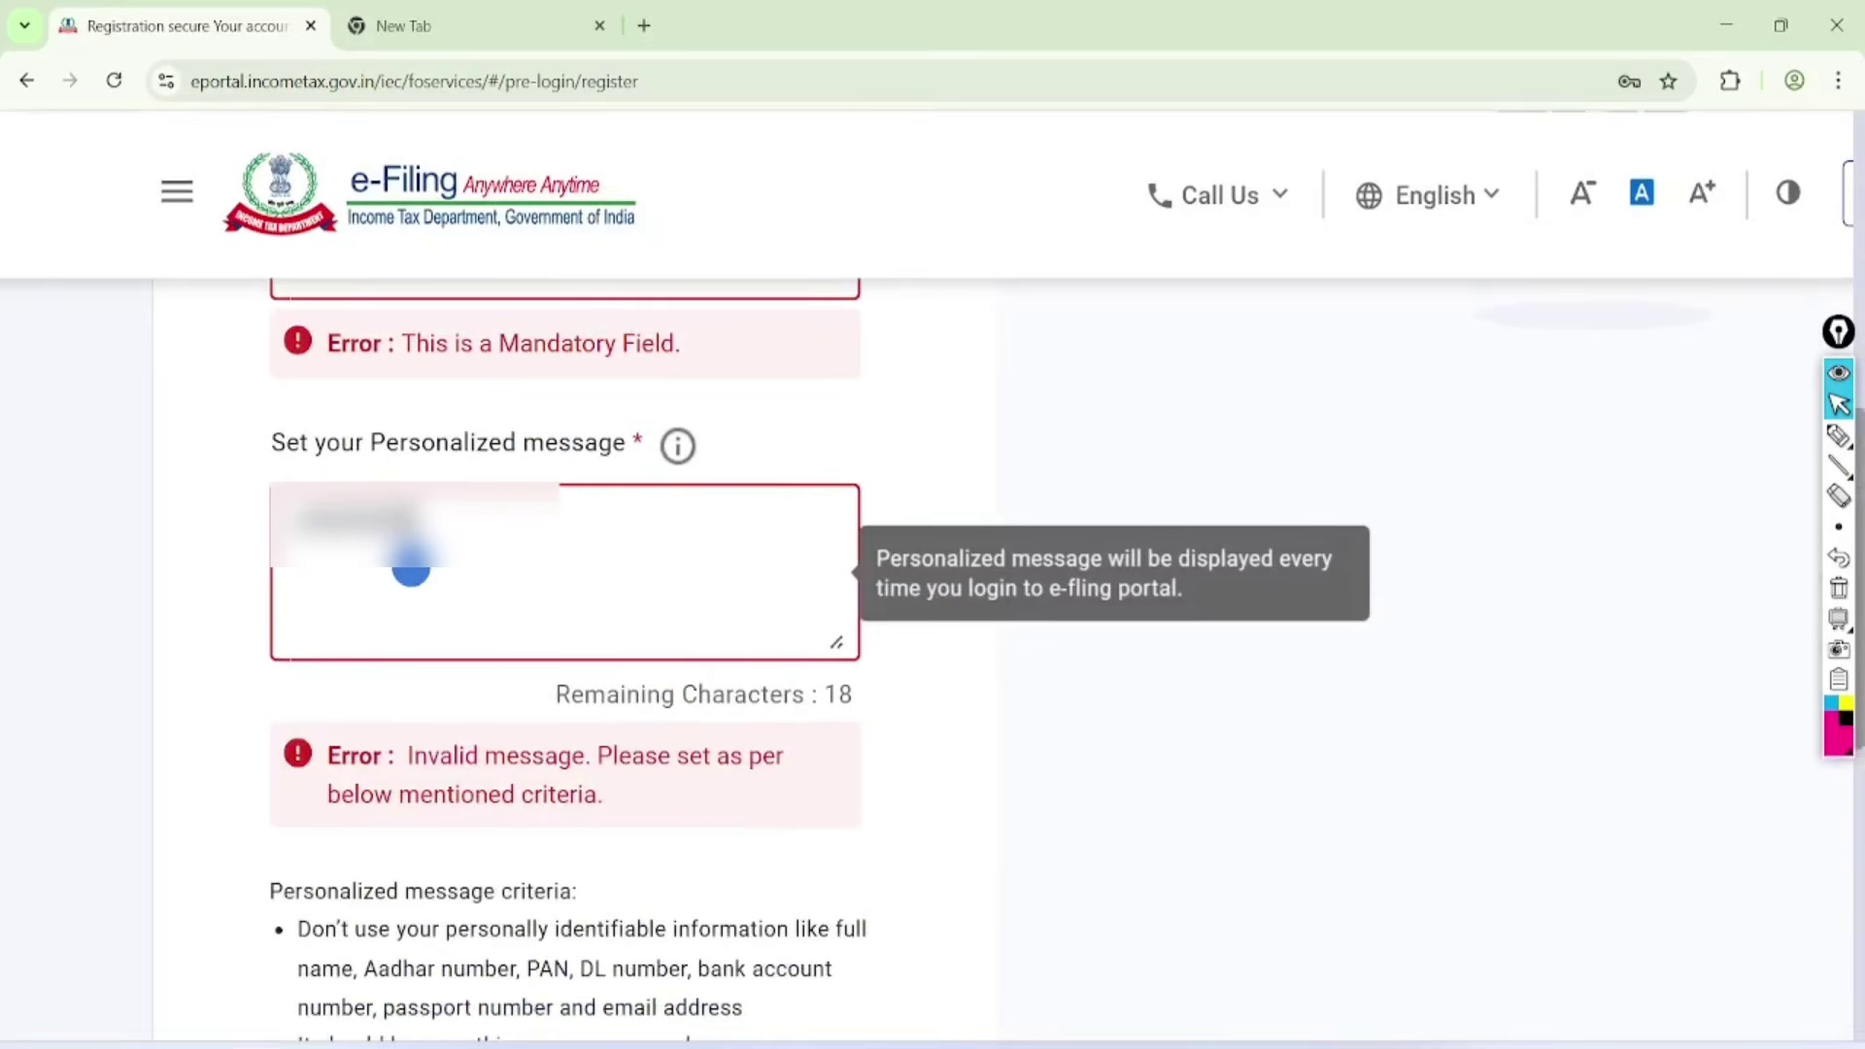
scroll(411, 568, down, 3)
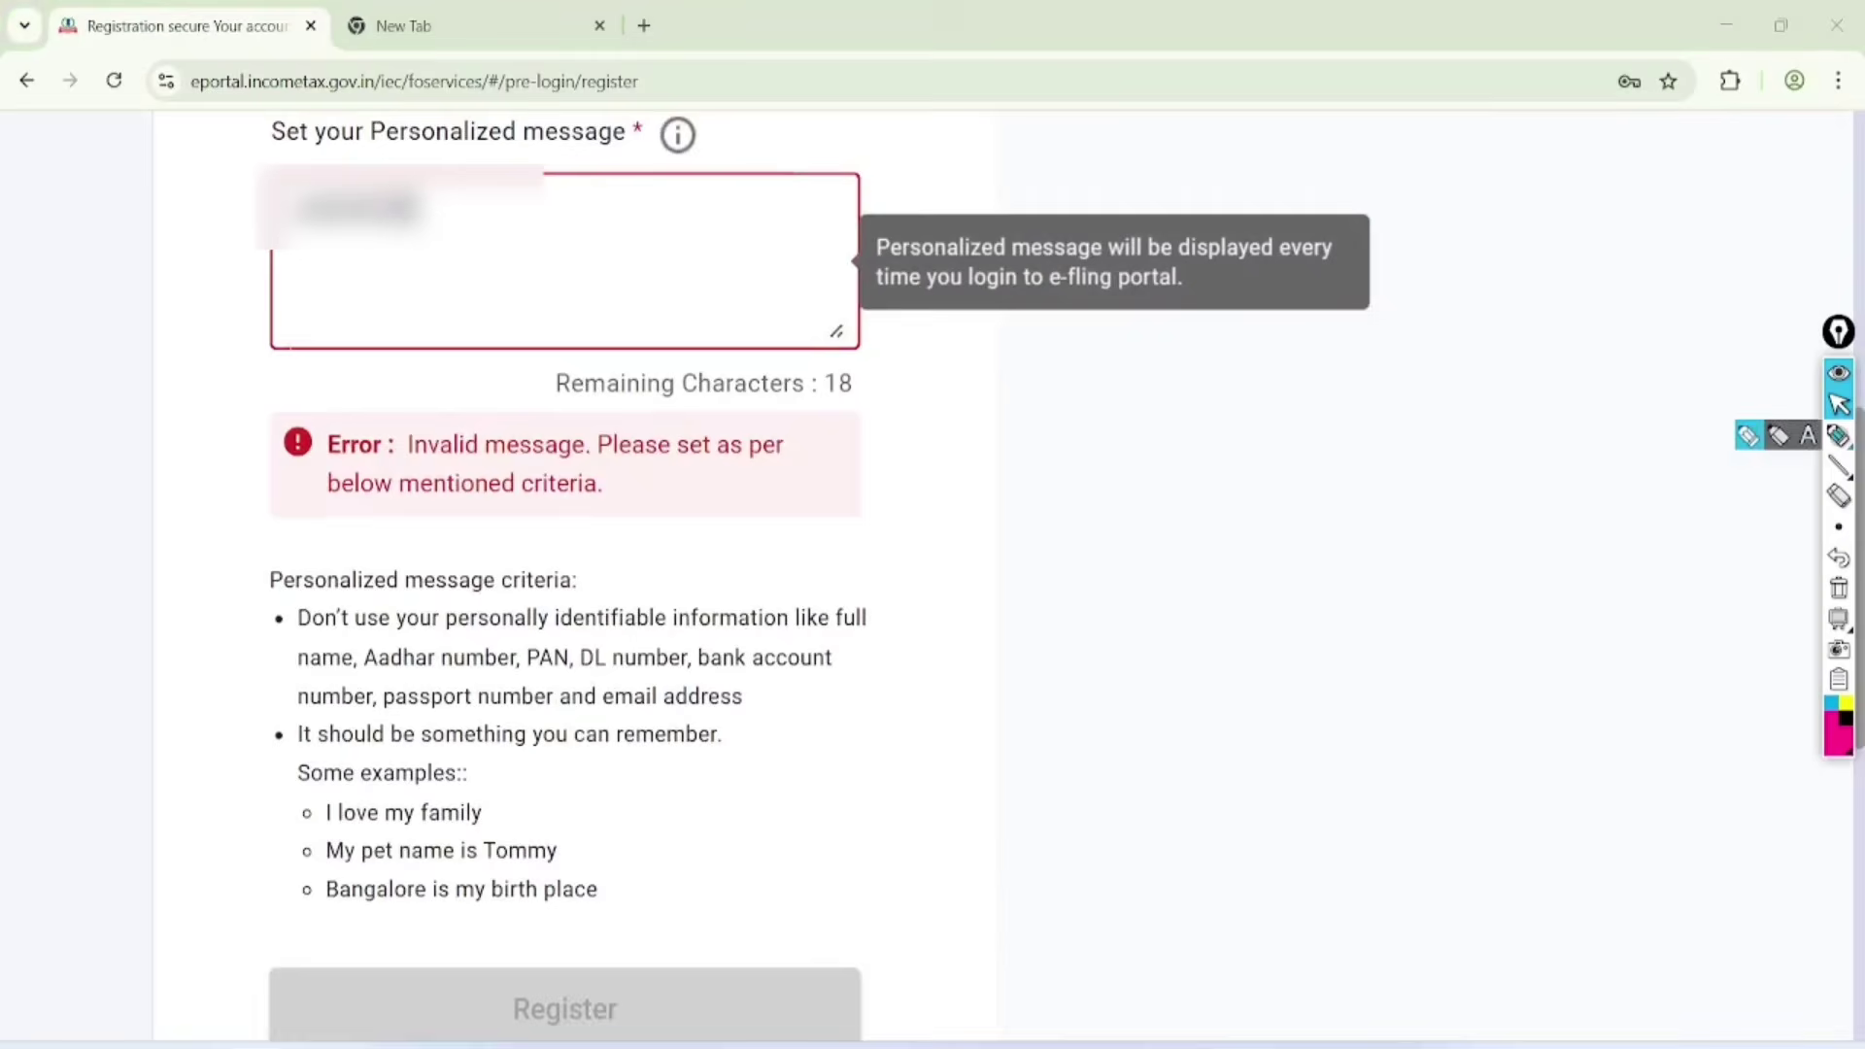
click(1838, 435)
drag(685, 236, 677, 266)
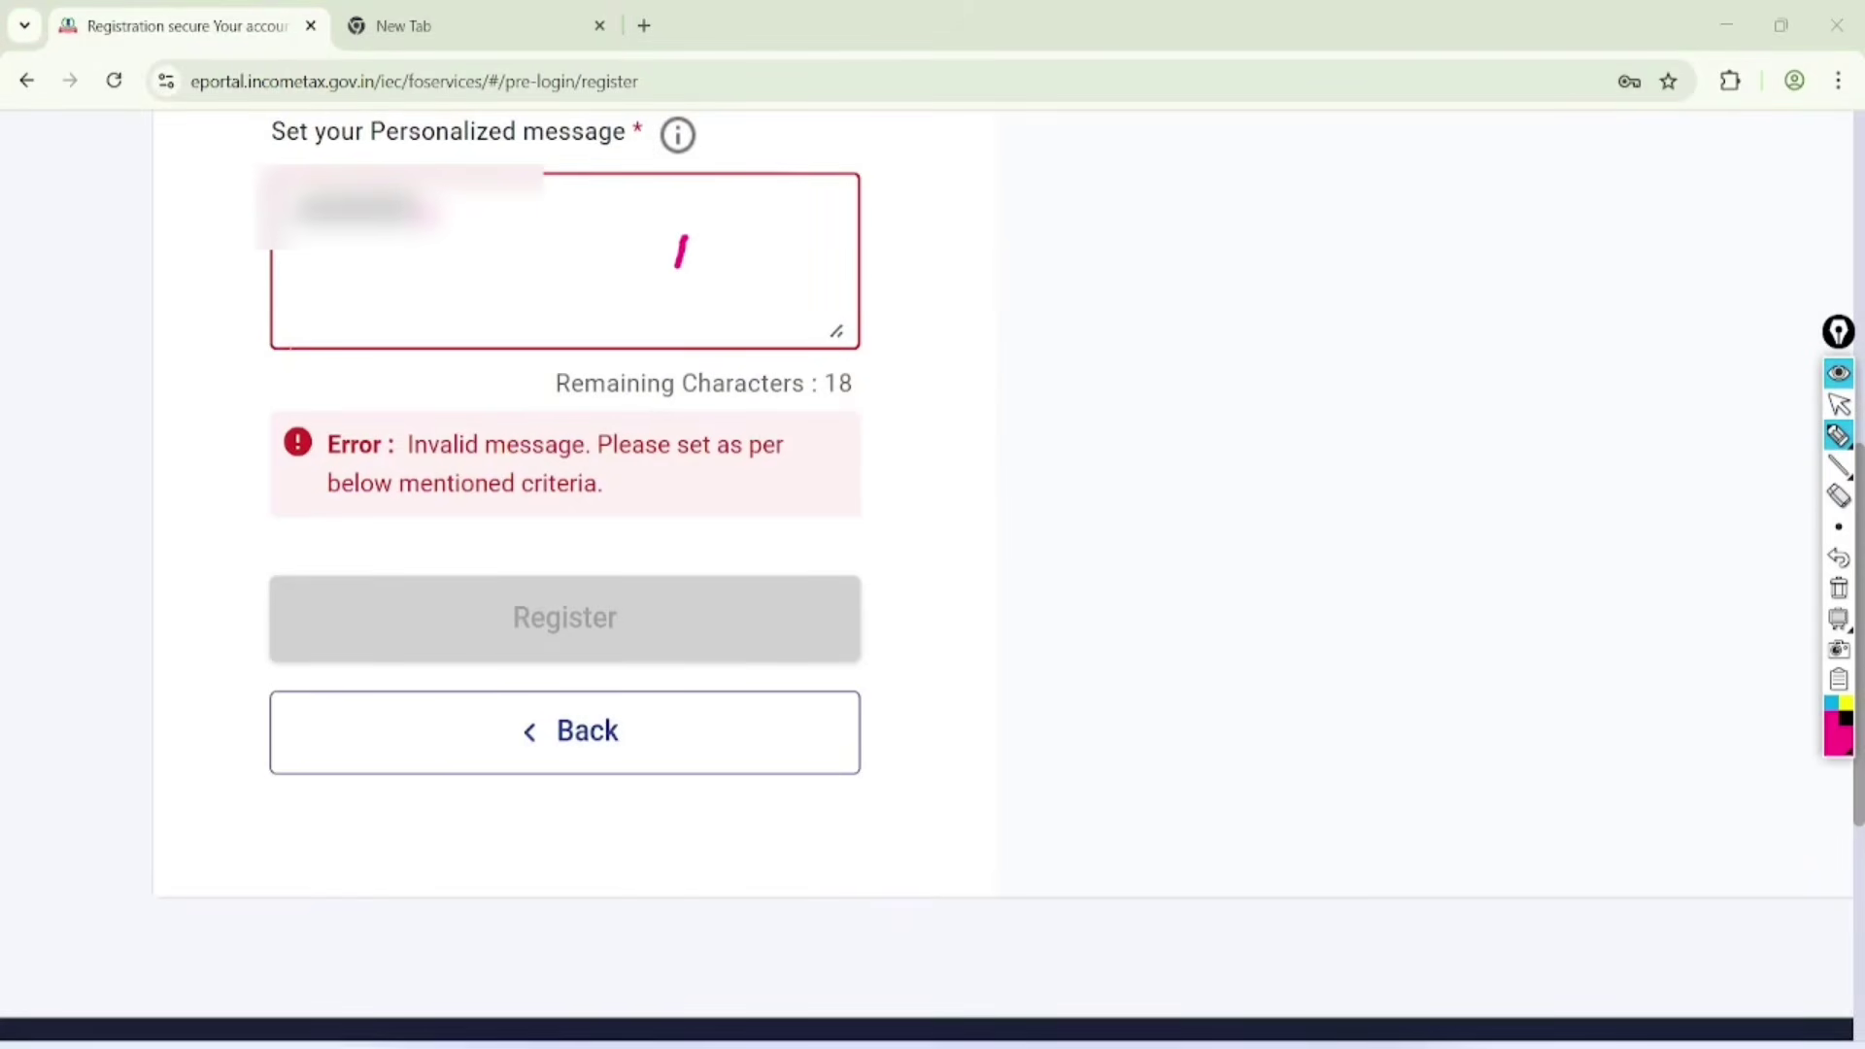
drag(1006, 462, 973, 608)
click(1839, 404)
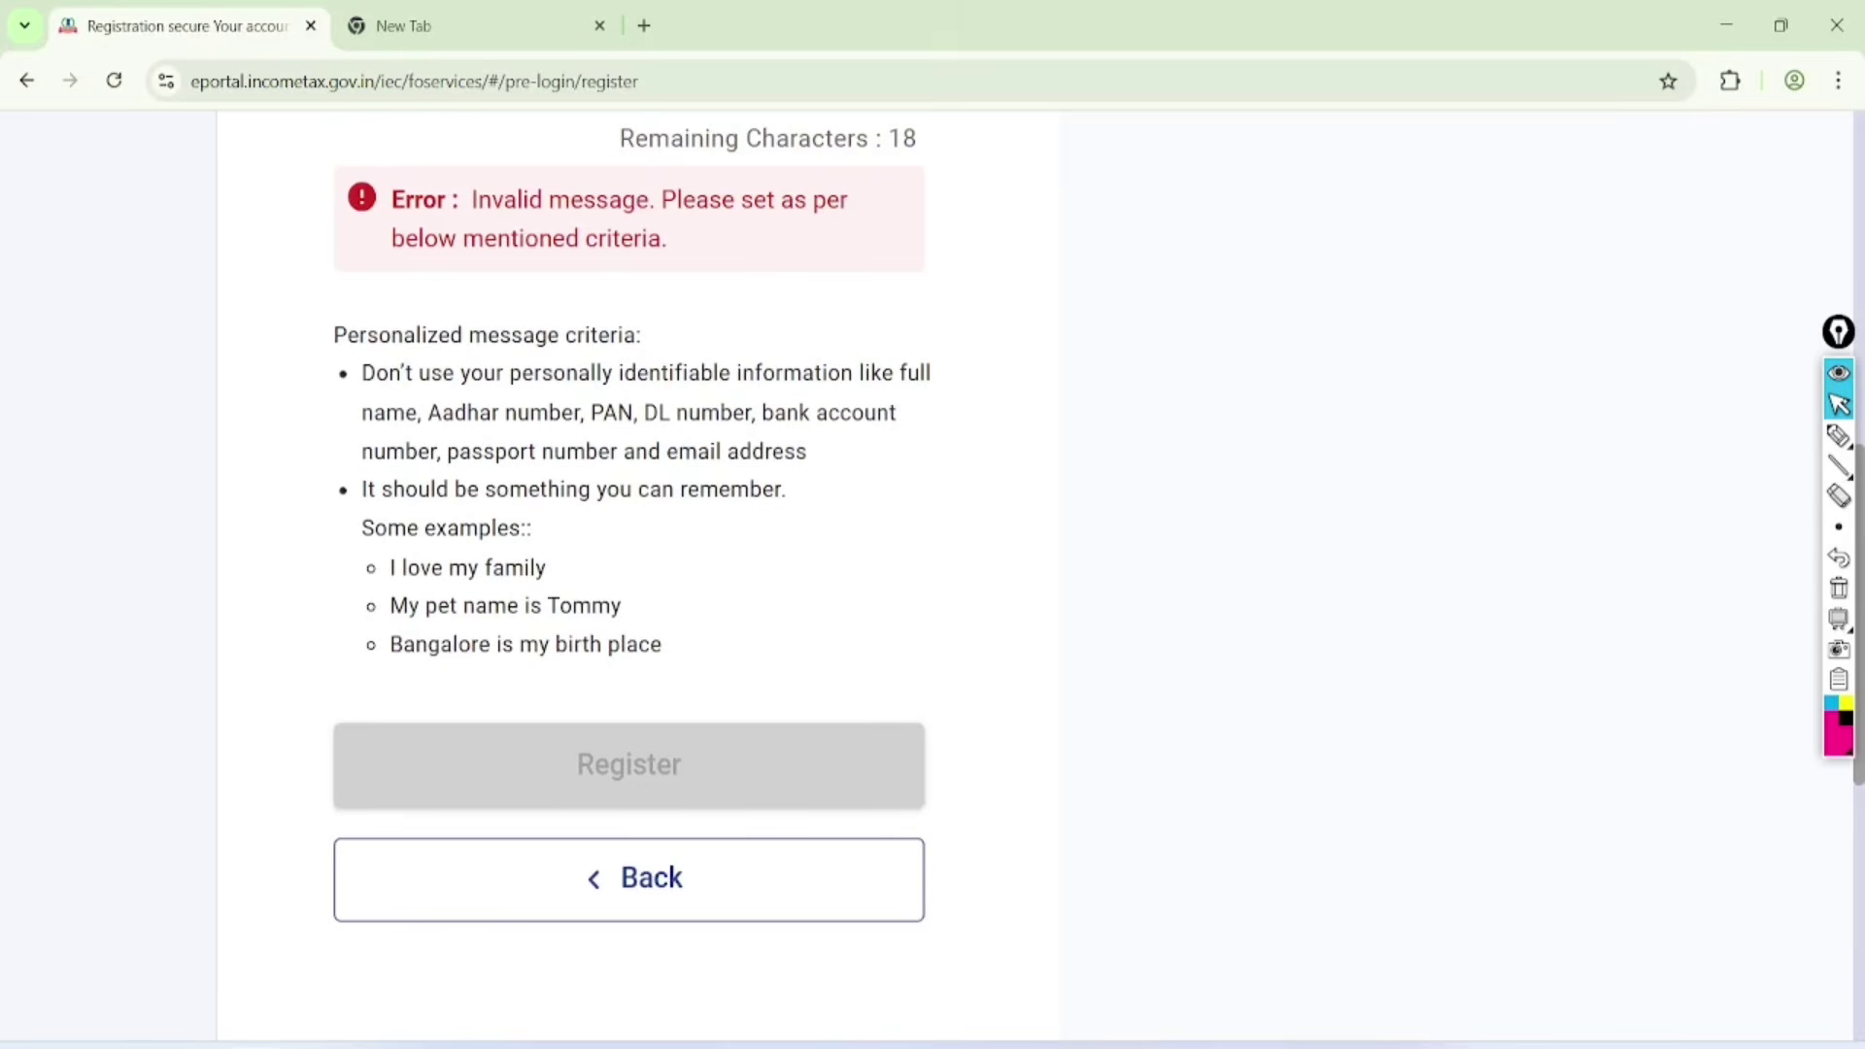
Replace the personalized message with "I LOVE MY INDIA"
scroll(478, 445, up, 5)
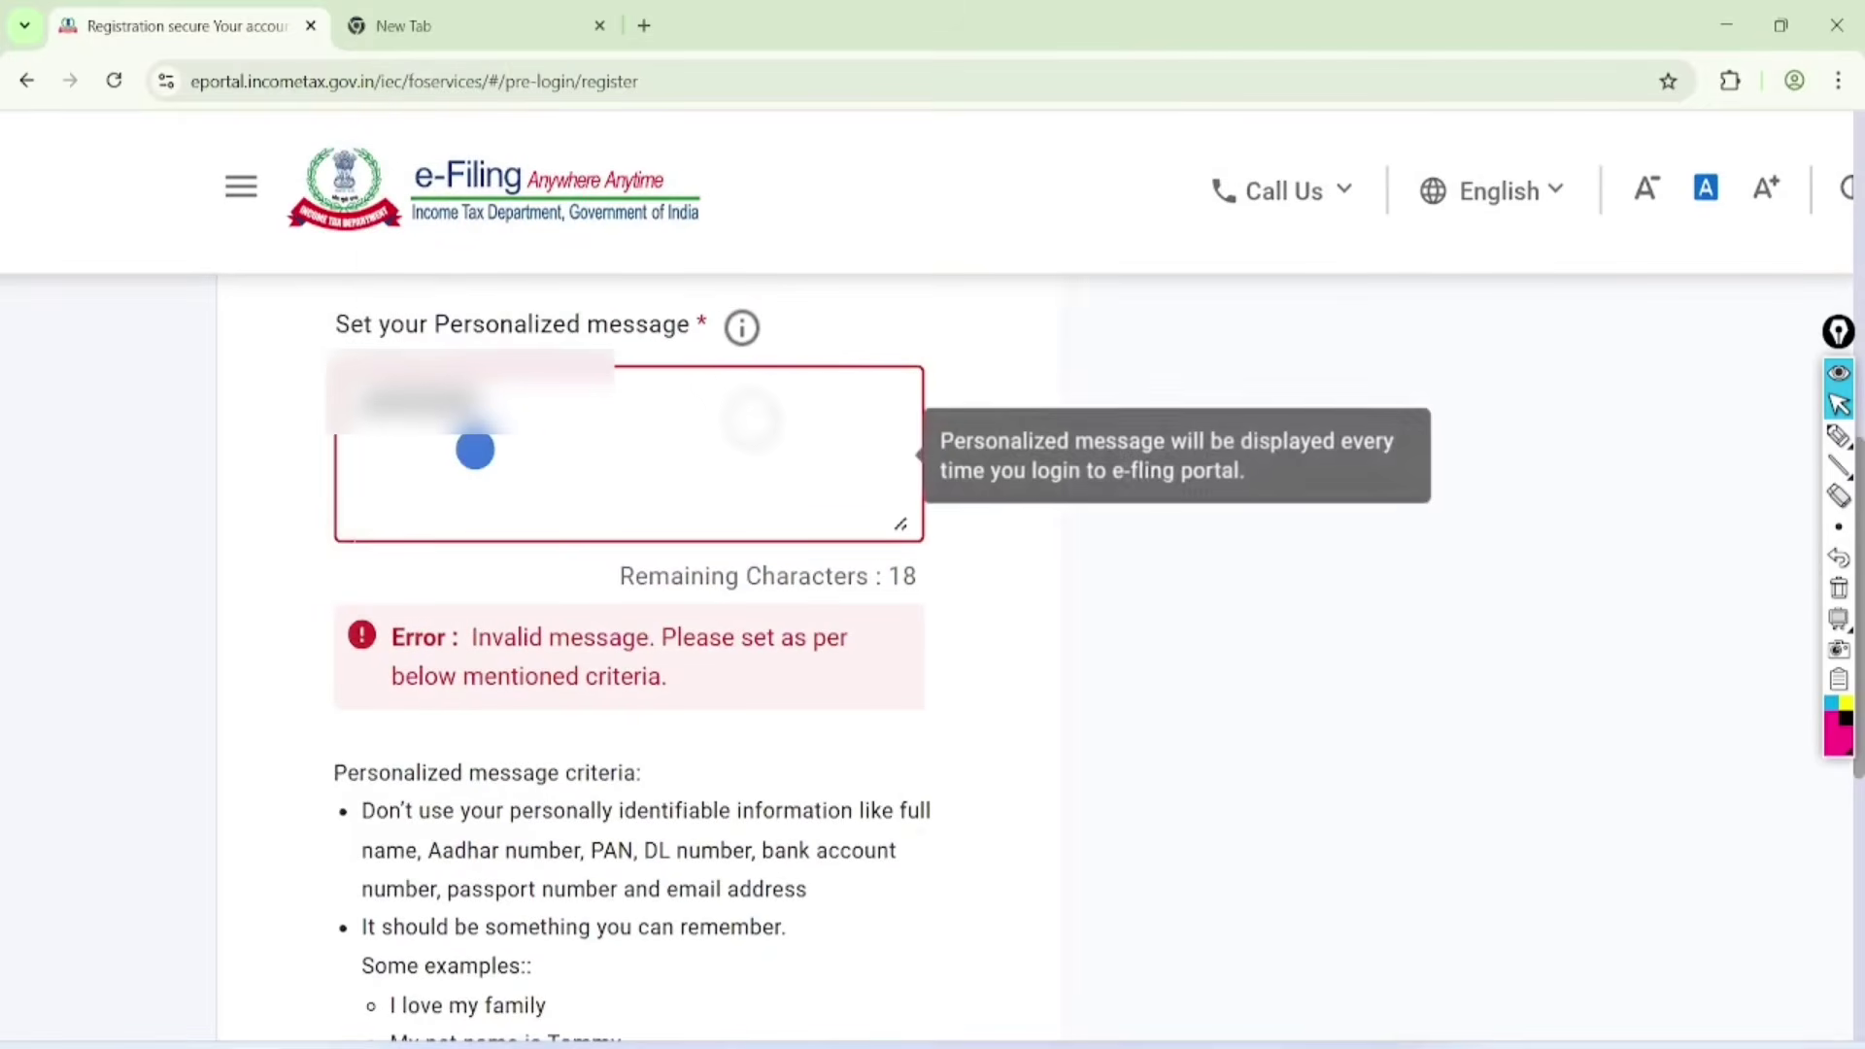
key(BackSpace)
key(BackSpace)
key(BackSpace)
key(BackSpace)
key(BackSpace)
key(BackSpace)
key(BackSpace)
text(I)
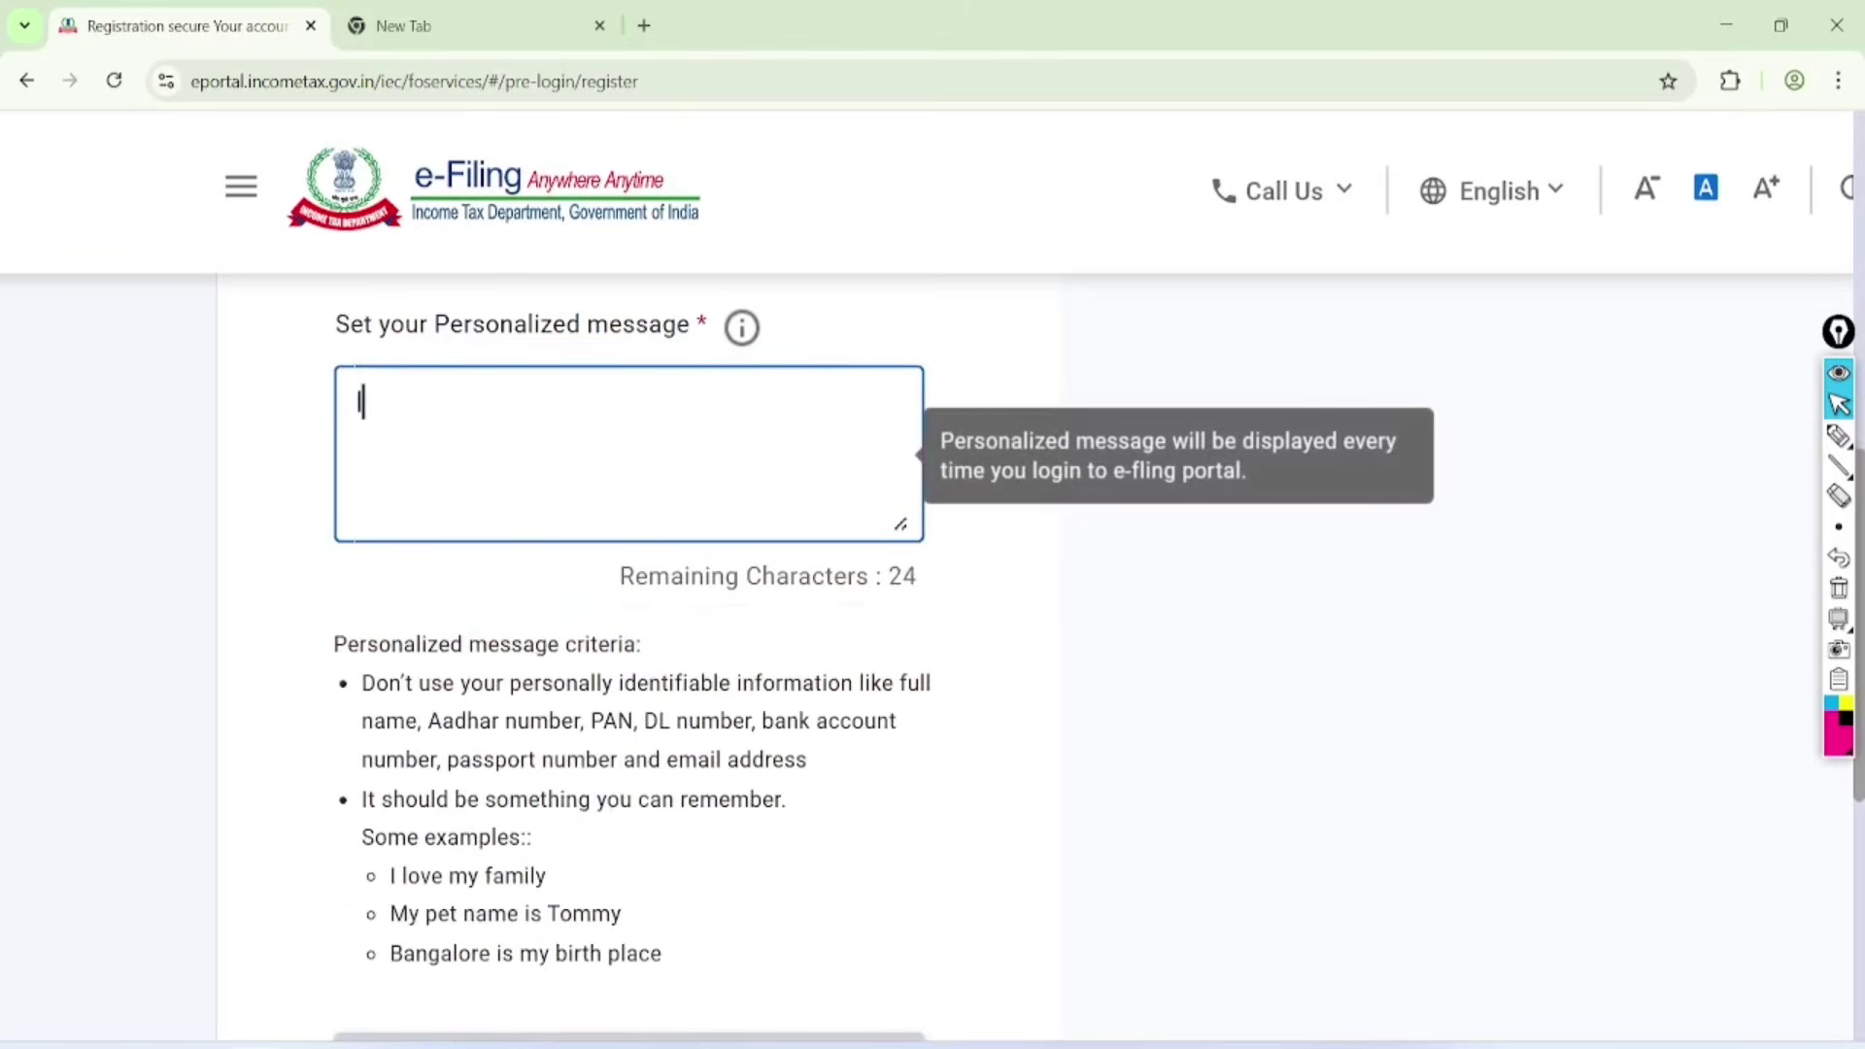
text( ALOVE ===)
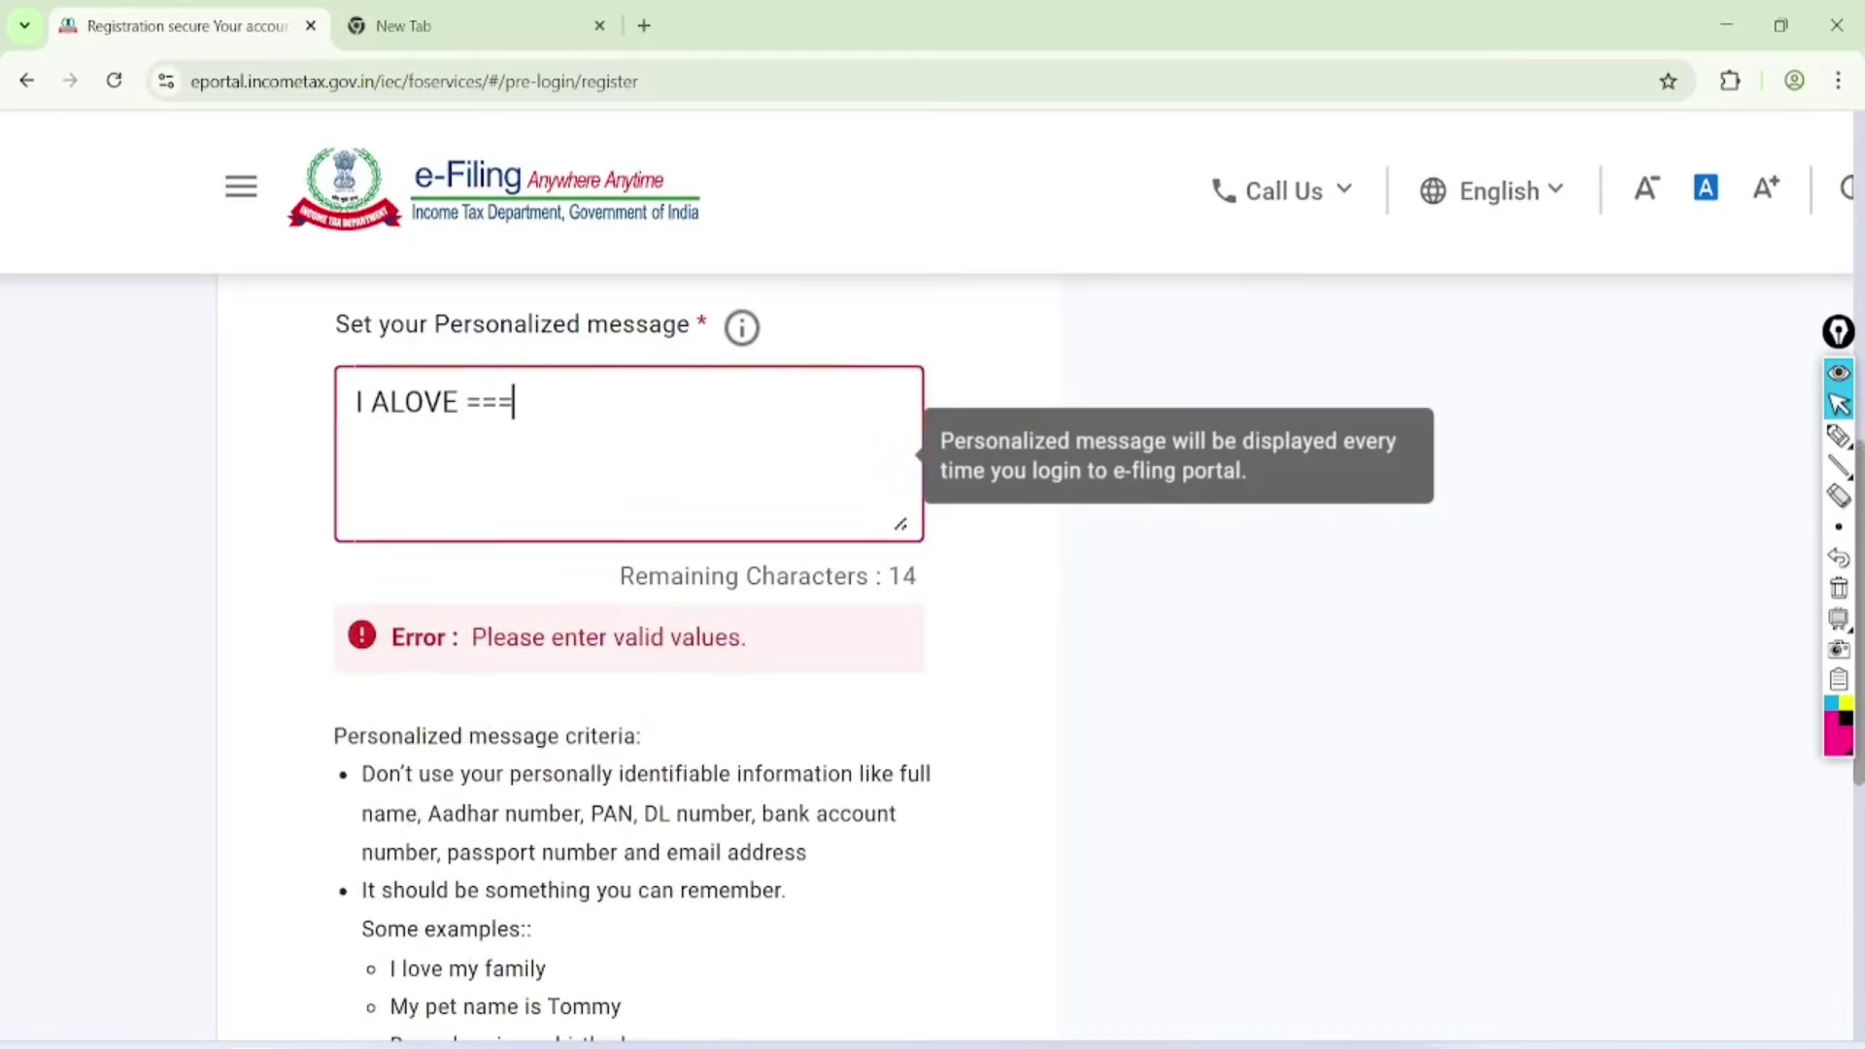
key(BackSpace)
key(BackSpace)
key(BackSpace)
key(BackSpace)
text(M)
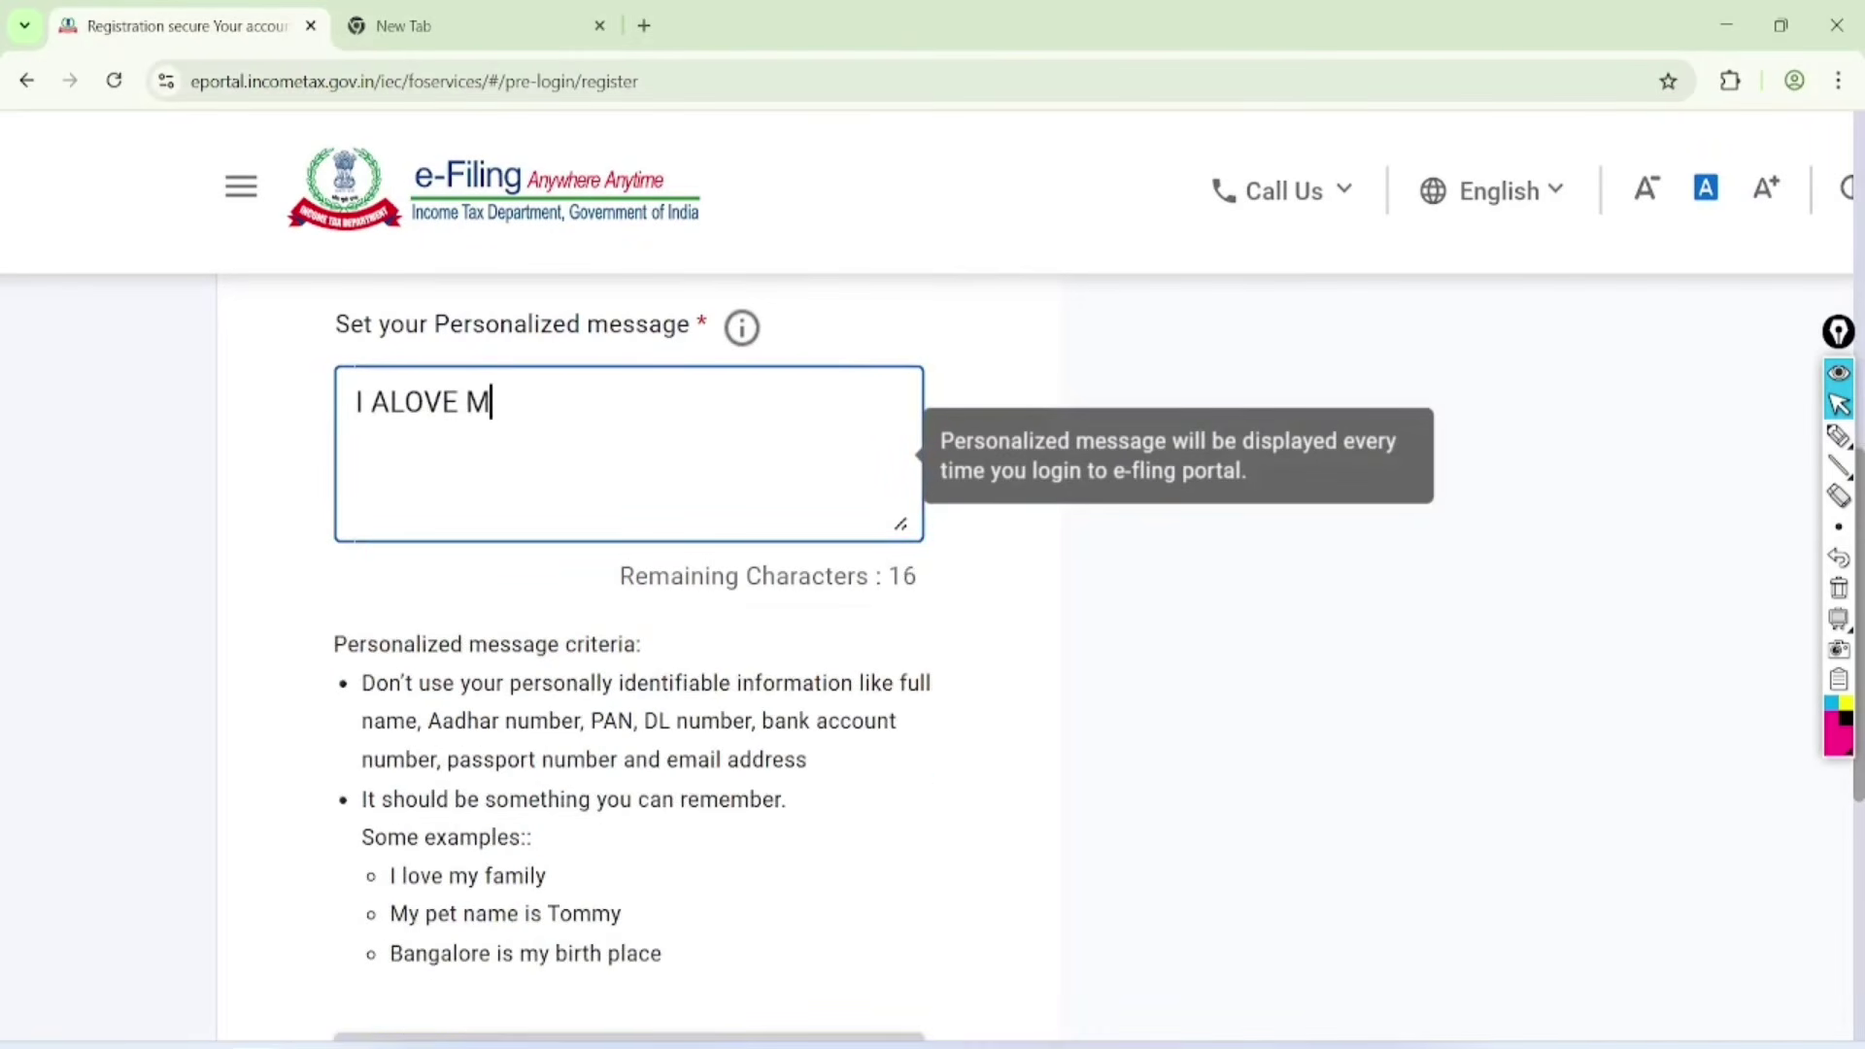
text(Y IDN-)
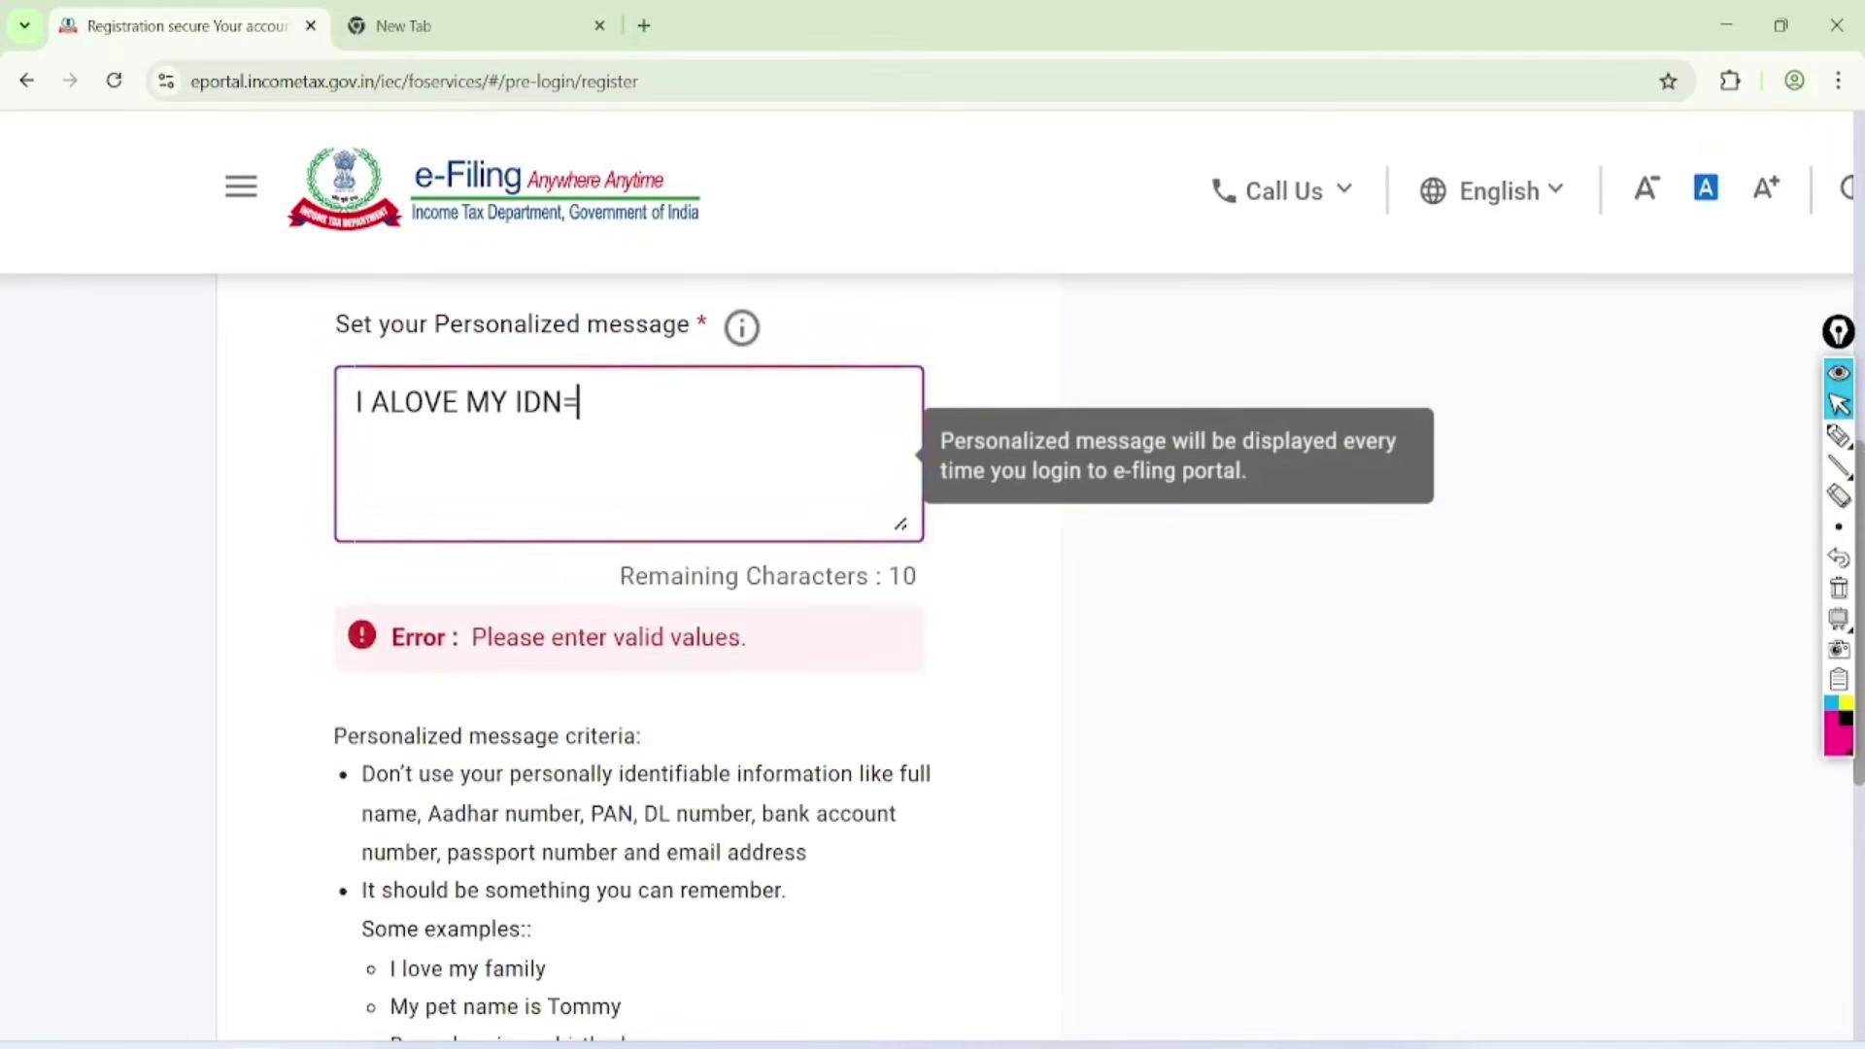
key(BackSpace)
key(BackSpace)
key(BackSpace)
key(BackSpace)
text(INDIA)
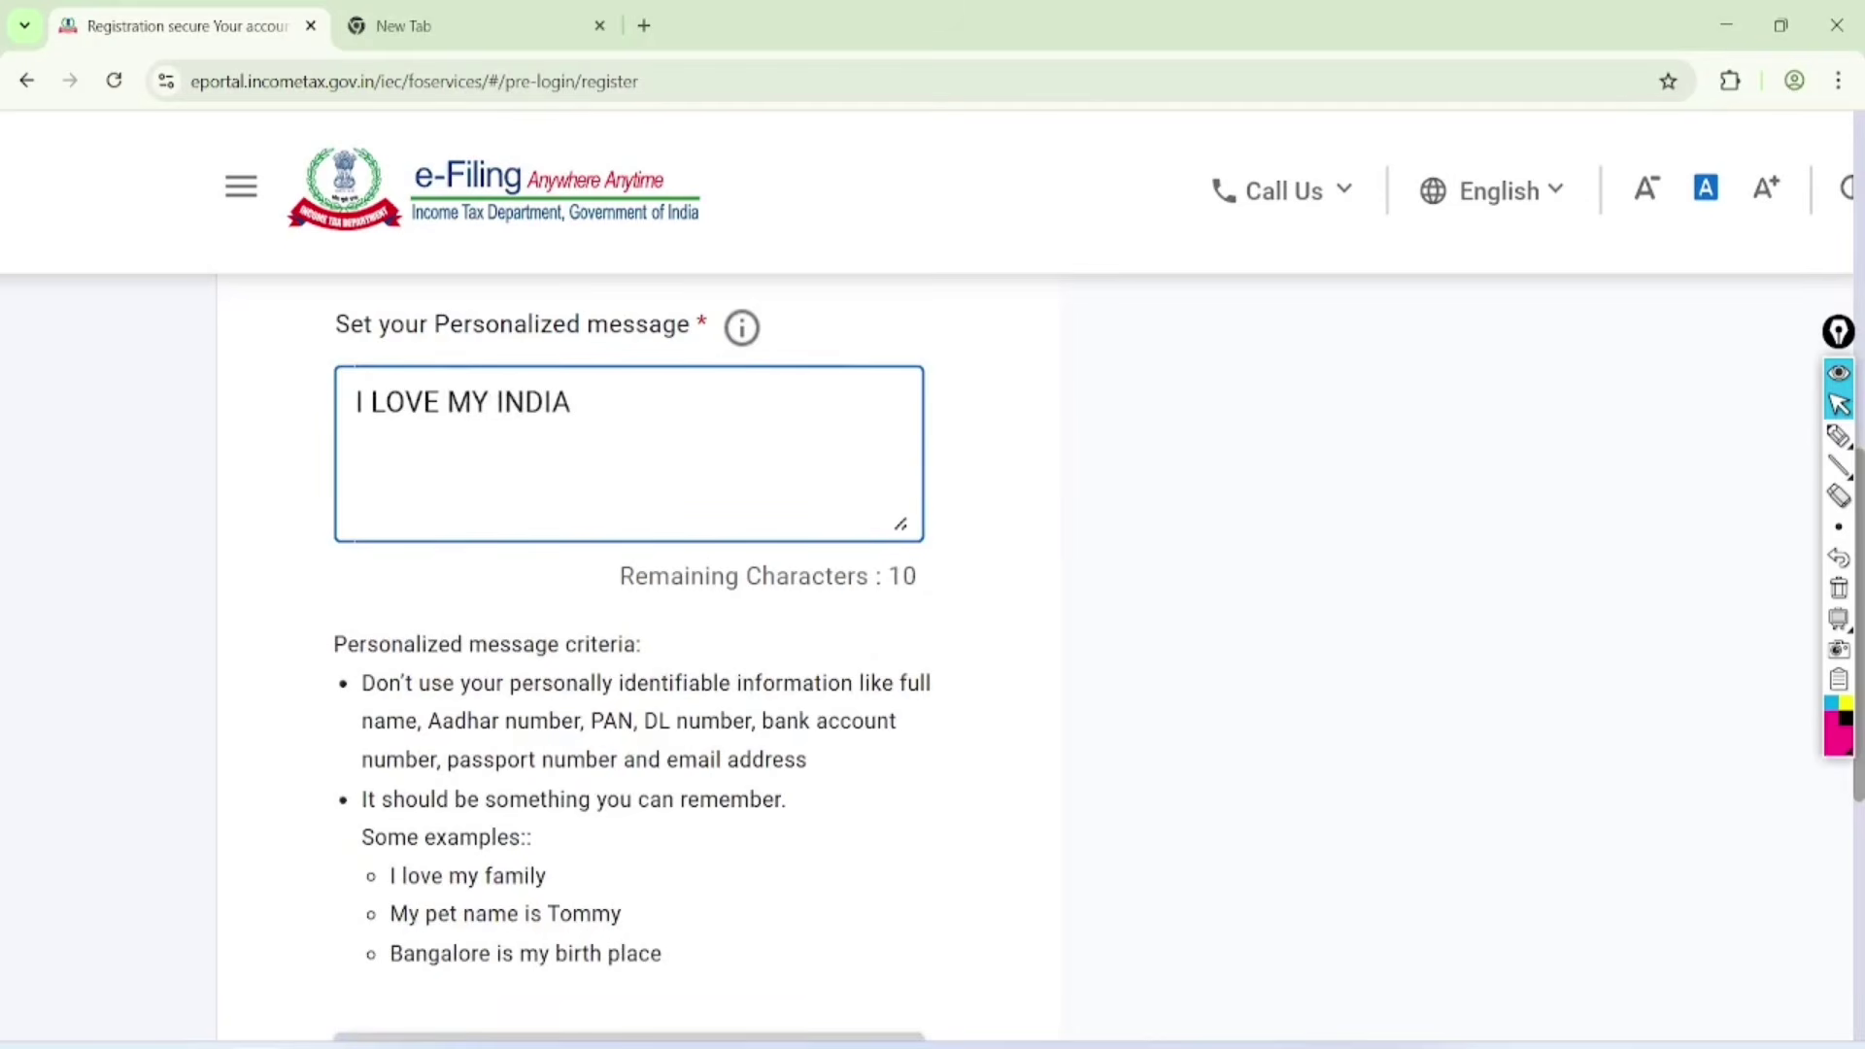
Circle the "Password is strong" message with the pen and clear the annotation
scroll(1046, 609, up, 5)
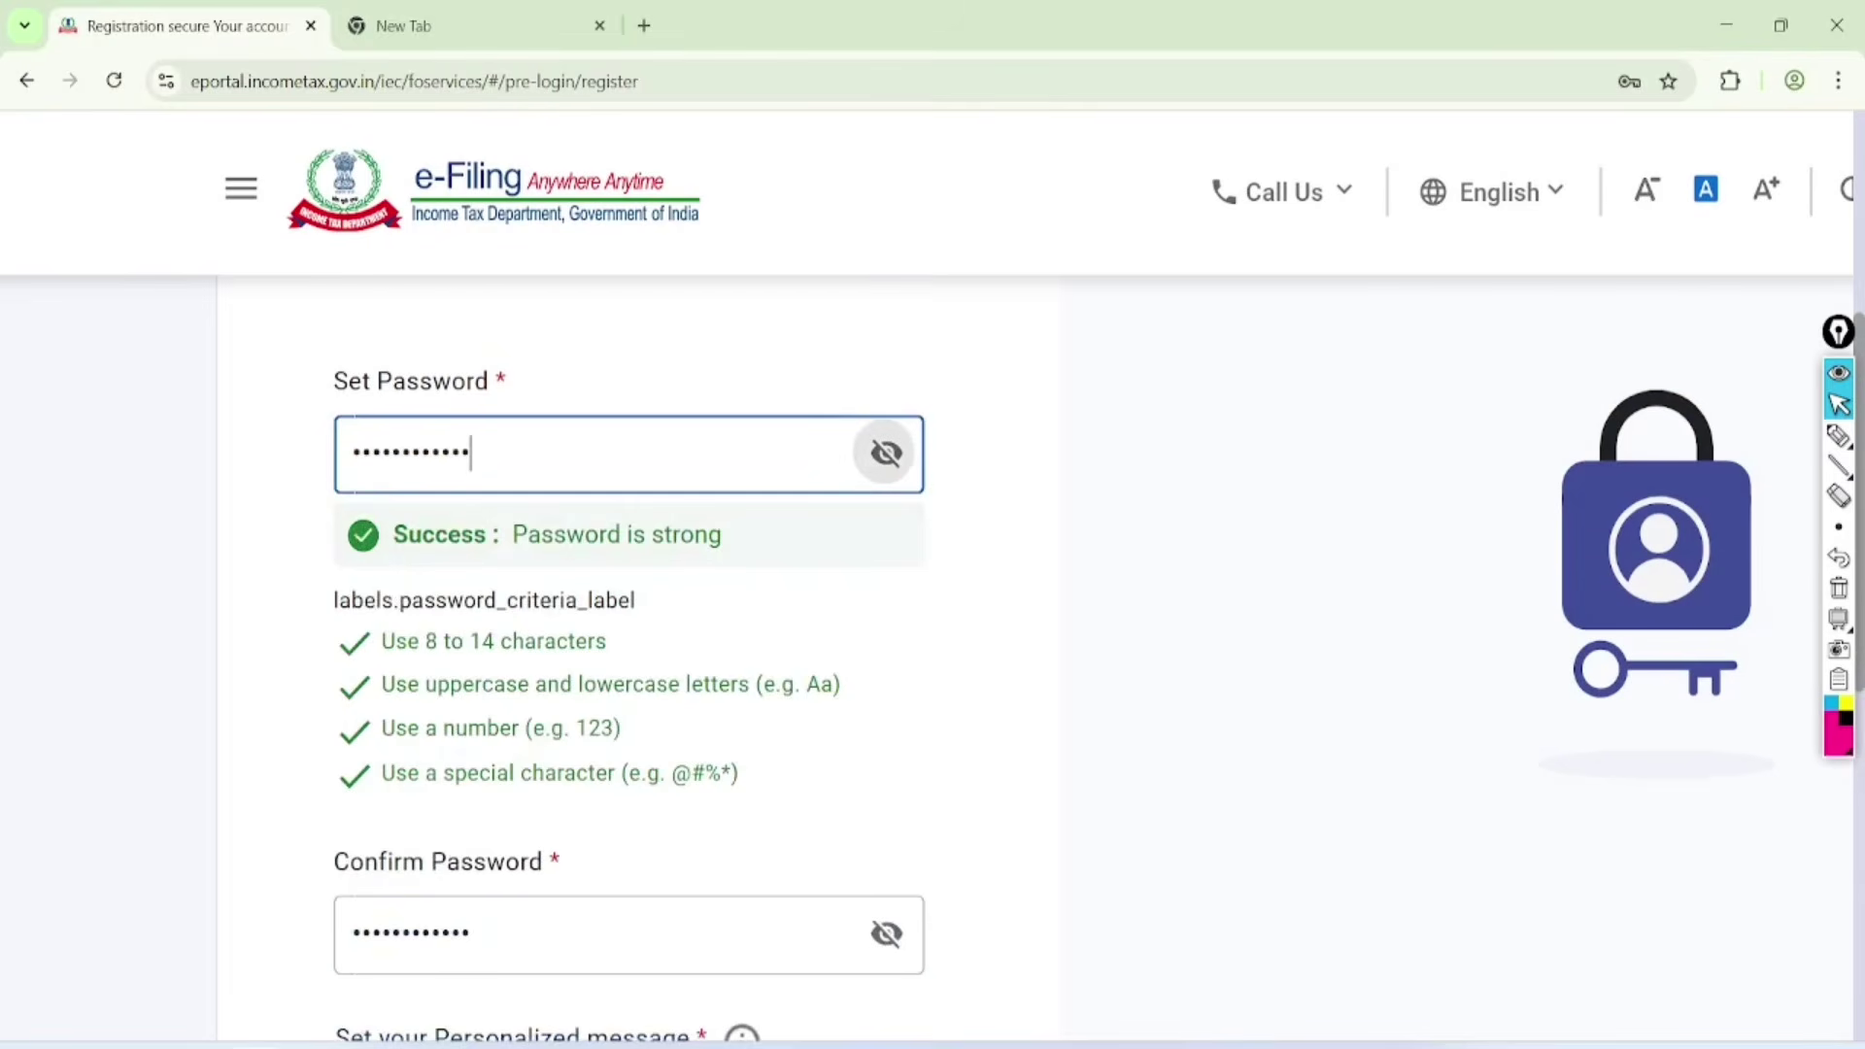
click(1839, 436)
mouse_move(750, 491)
mouse_down()
mouse_move(499, 518)
mouse_move(737, 442)
mouse_move(638, 460)
mouse_up()
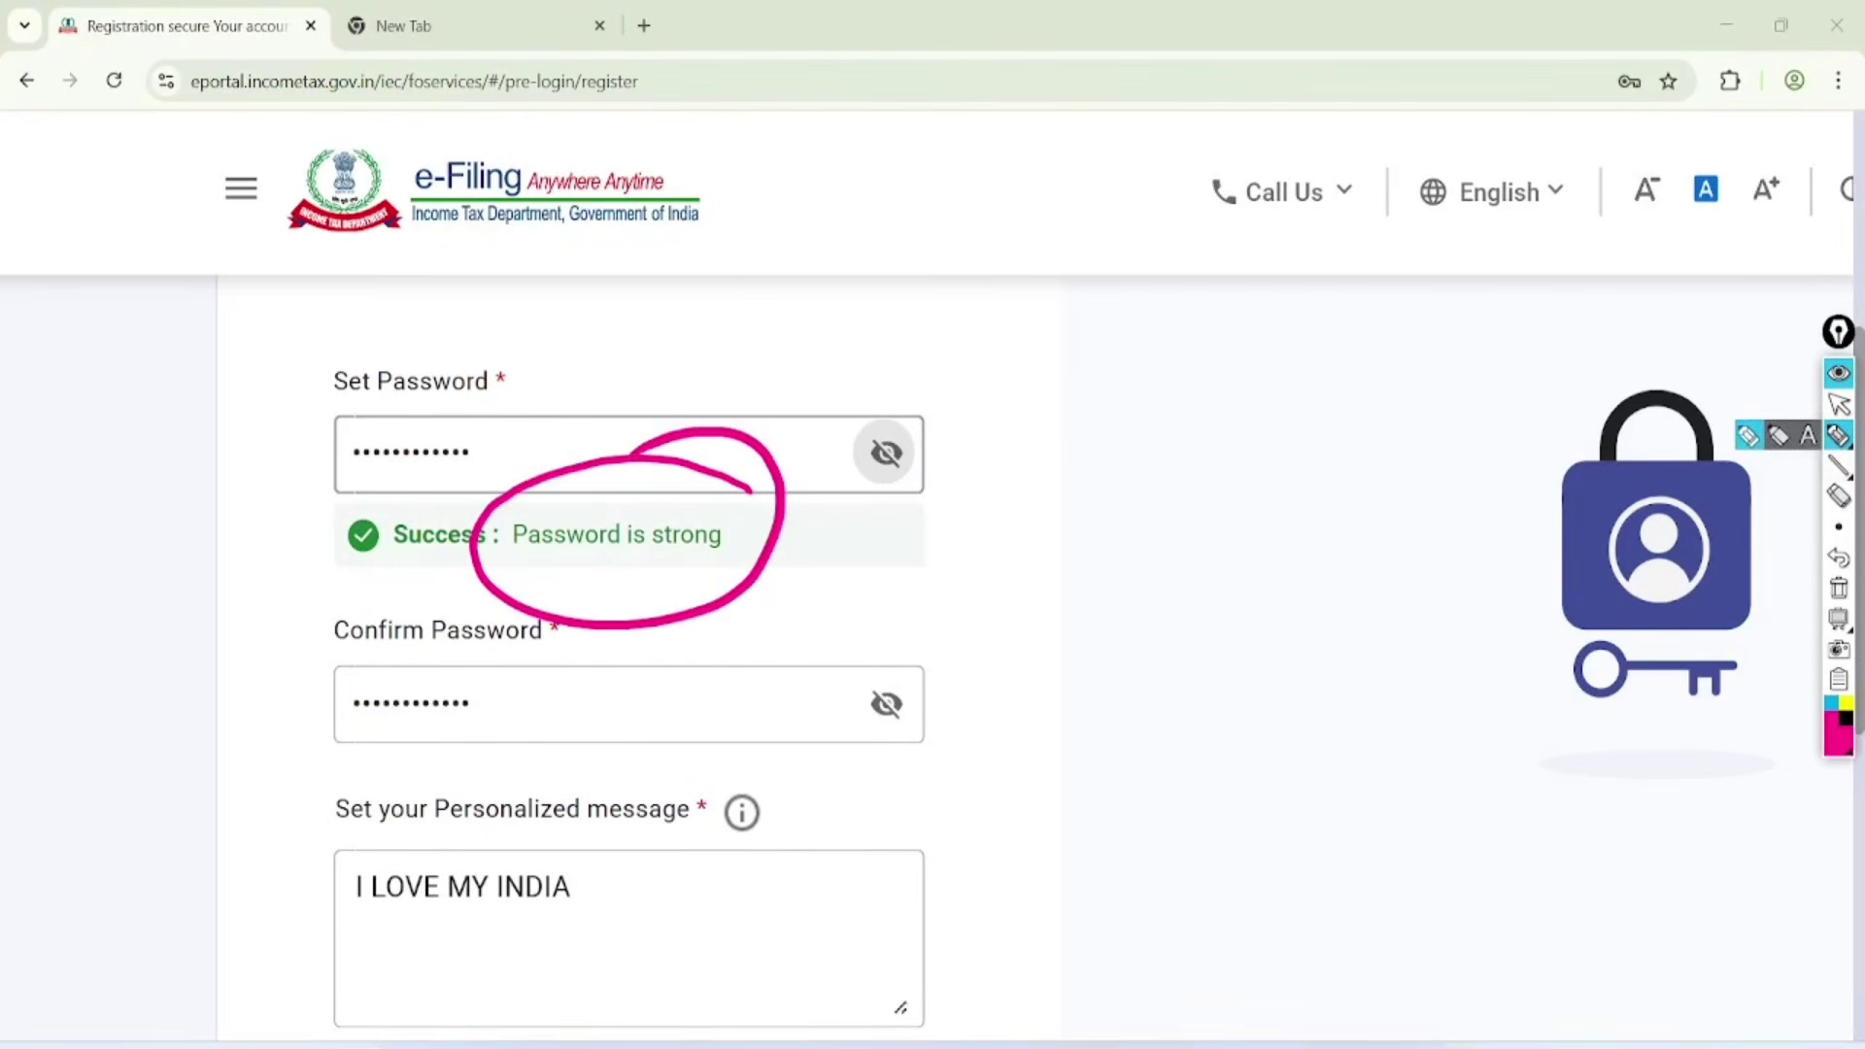
click(1839, 404)
click(1838, 587)
click(753, 695)
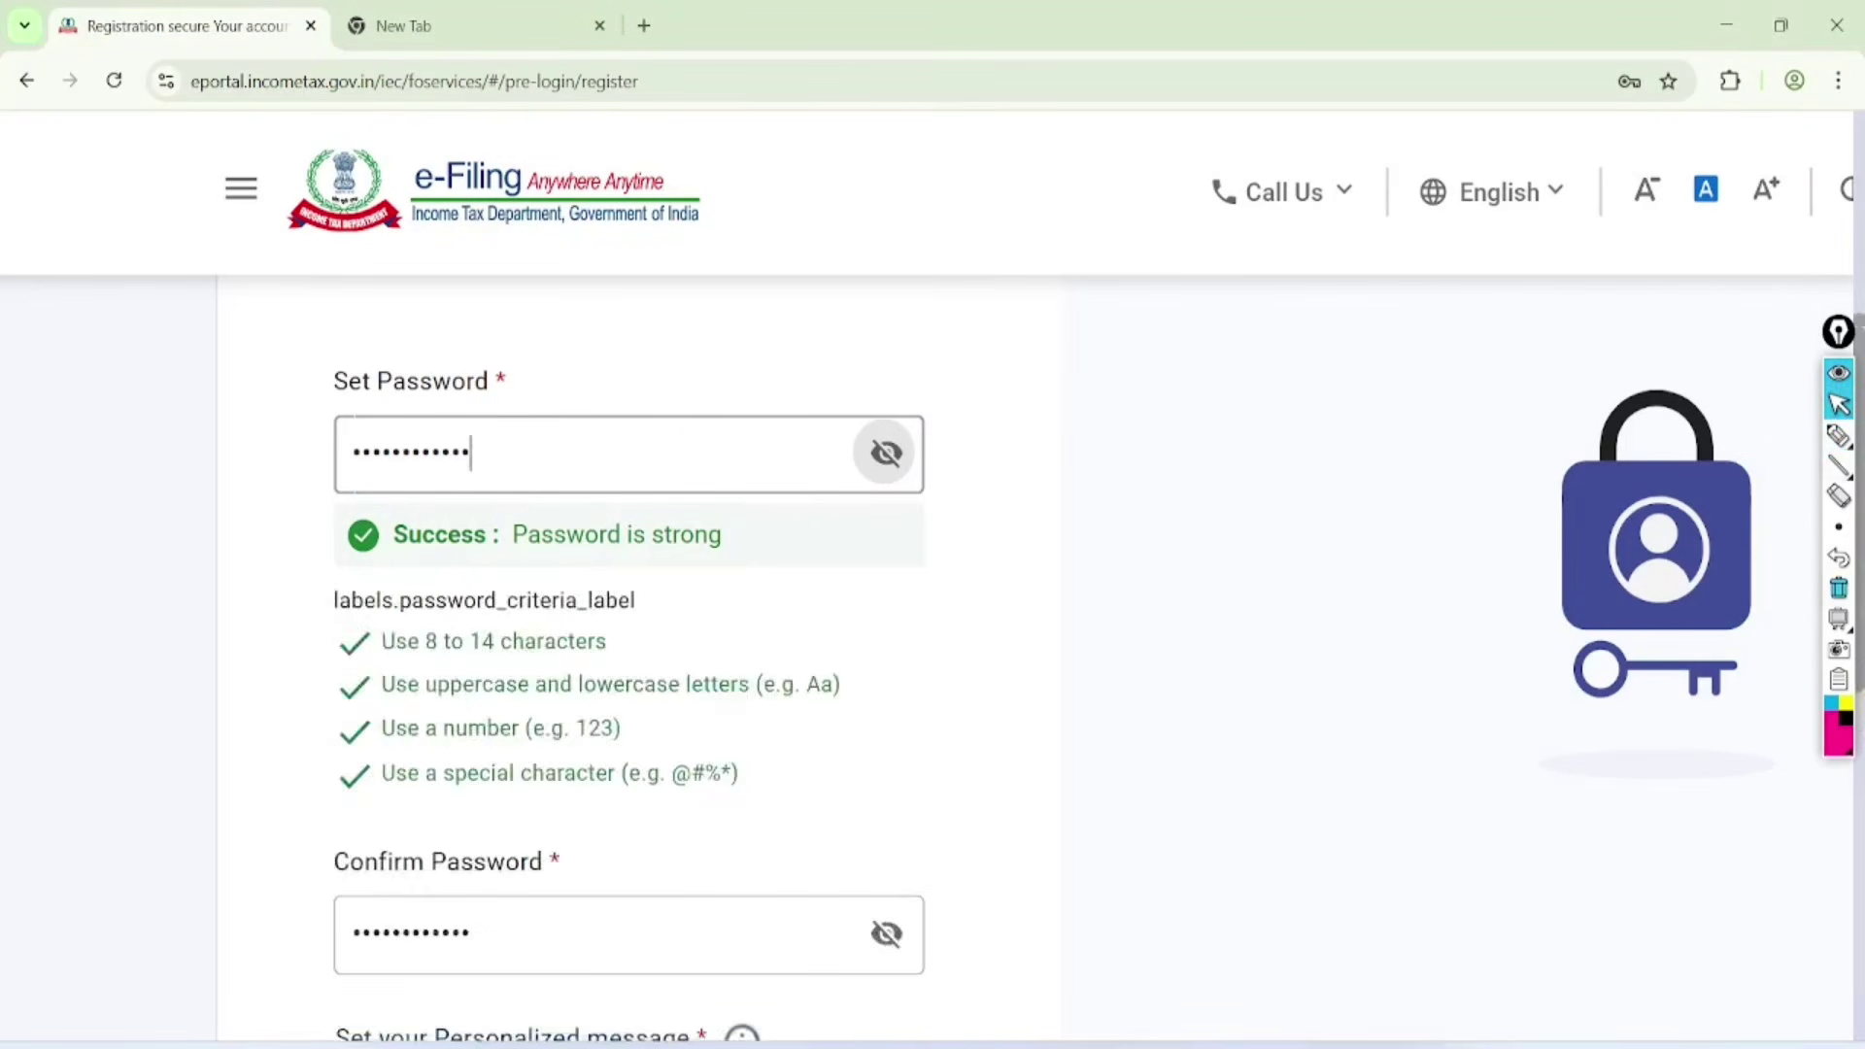
Submit the registration with the set password and personalized message, and view the whole confirmation page
scroll(1138, 614, down, 3)
scroll(1138, 614, down, 5)
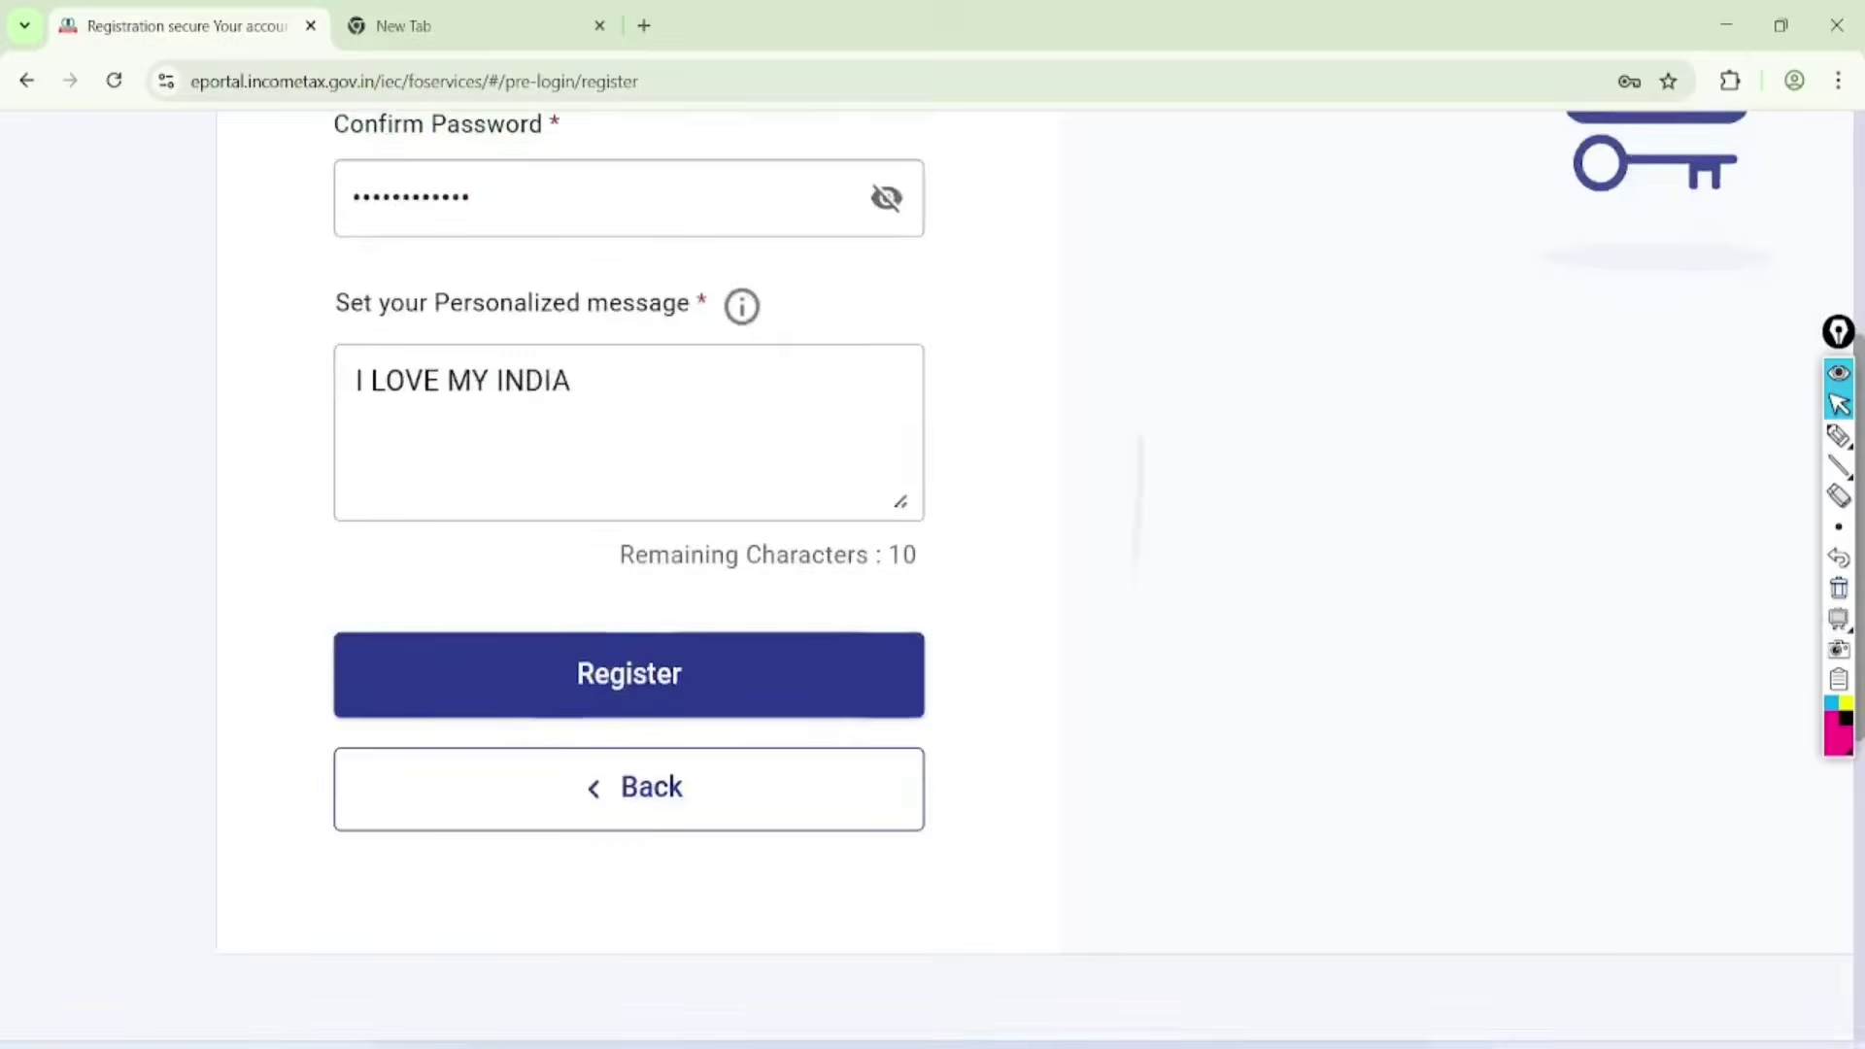
scroll(1138, 614, down, 5)
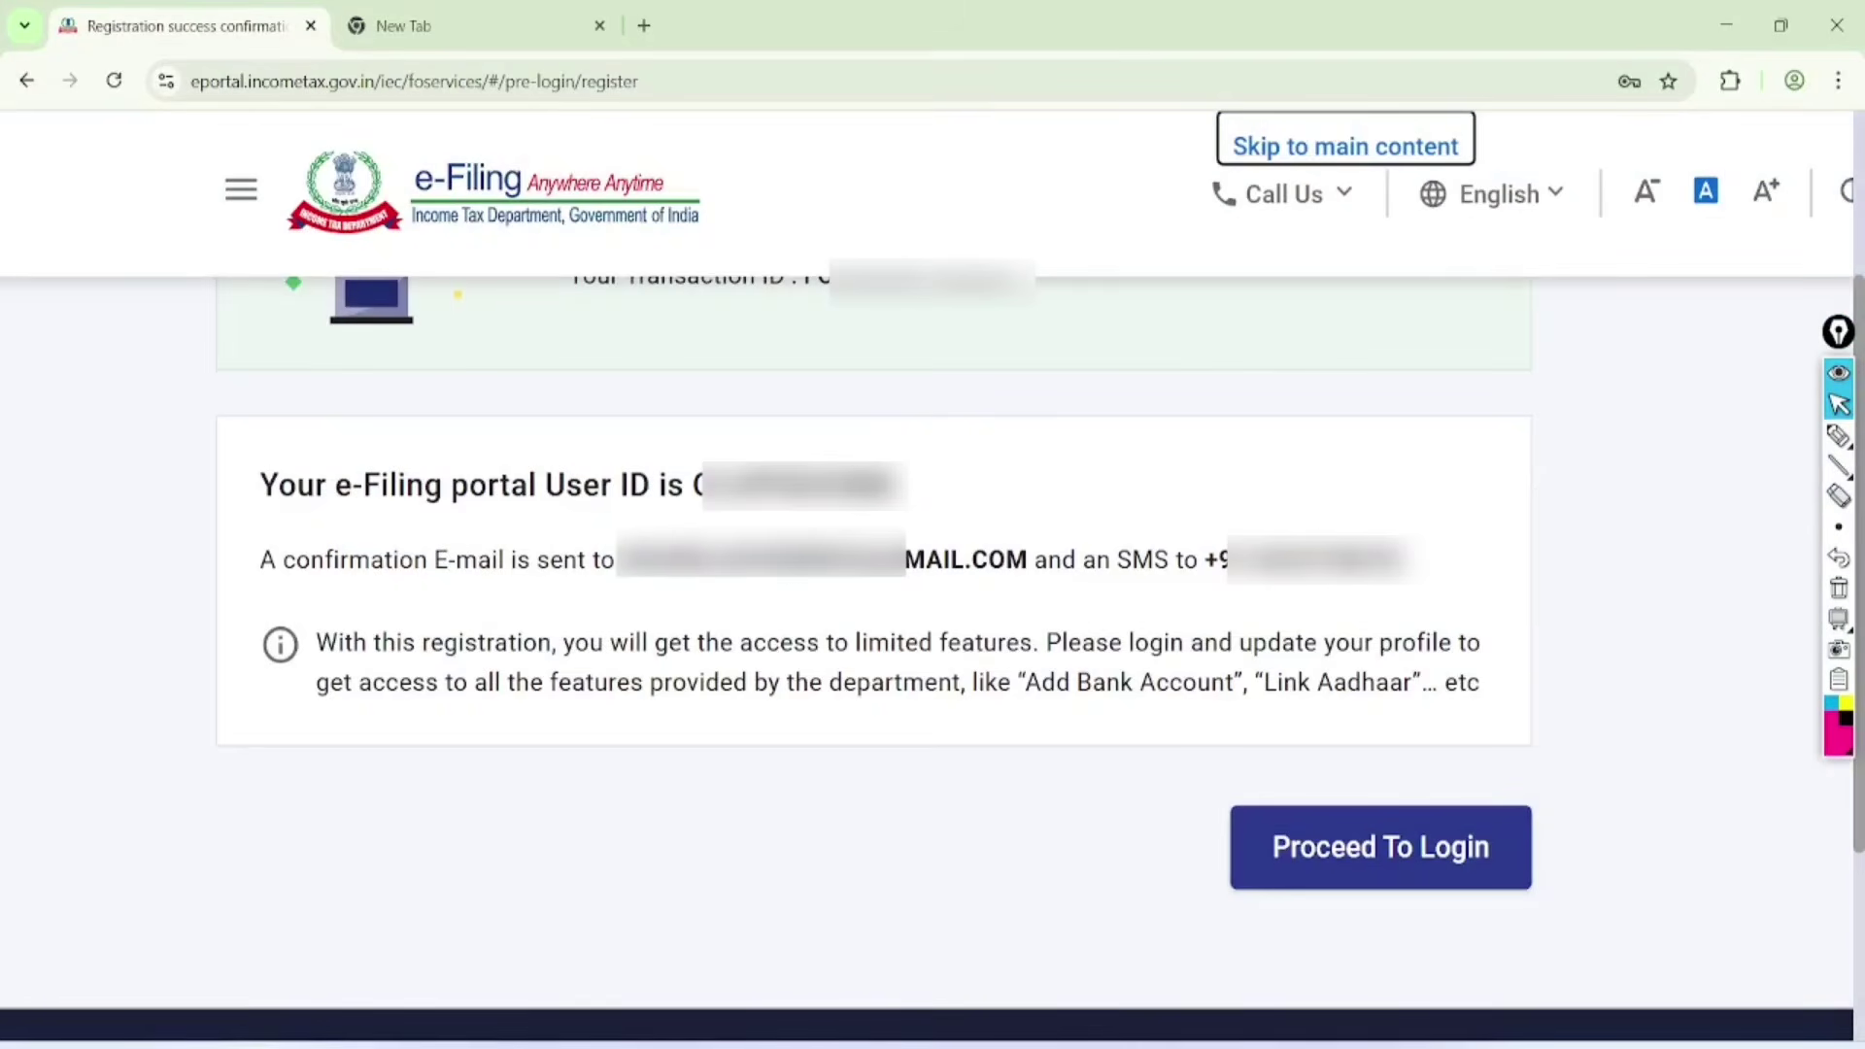
scroll(874, 632, up, 5)
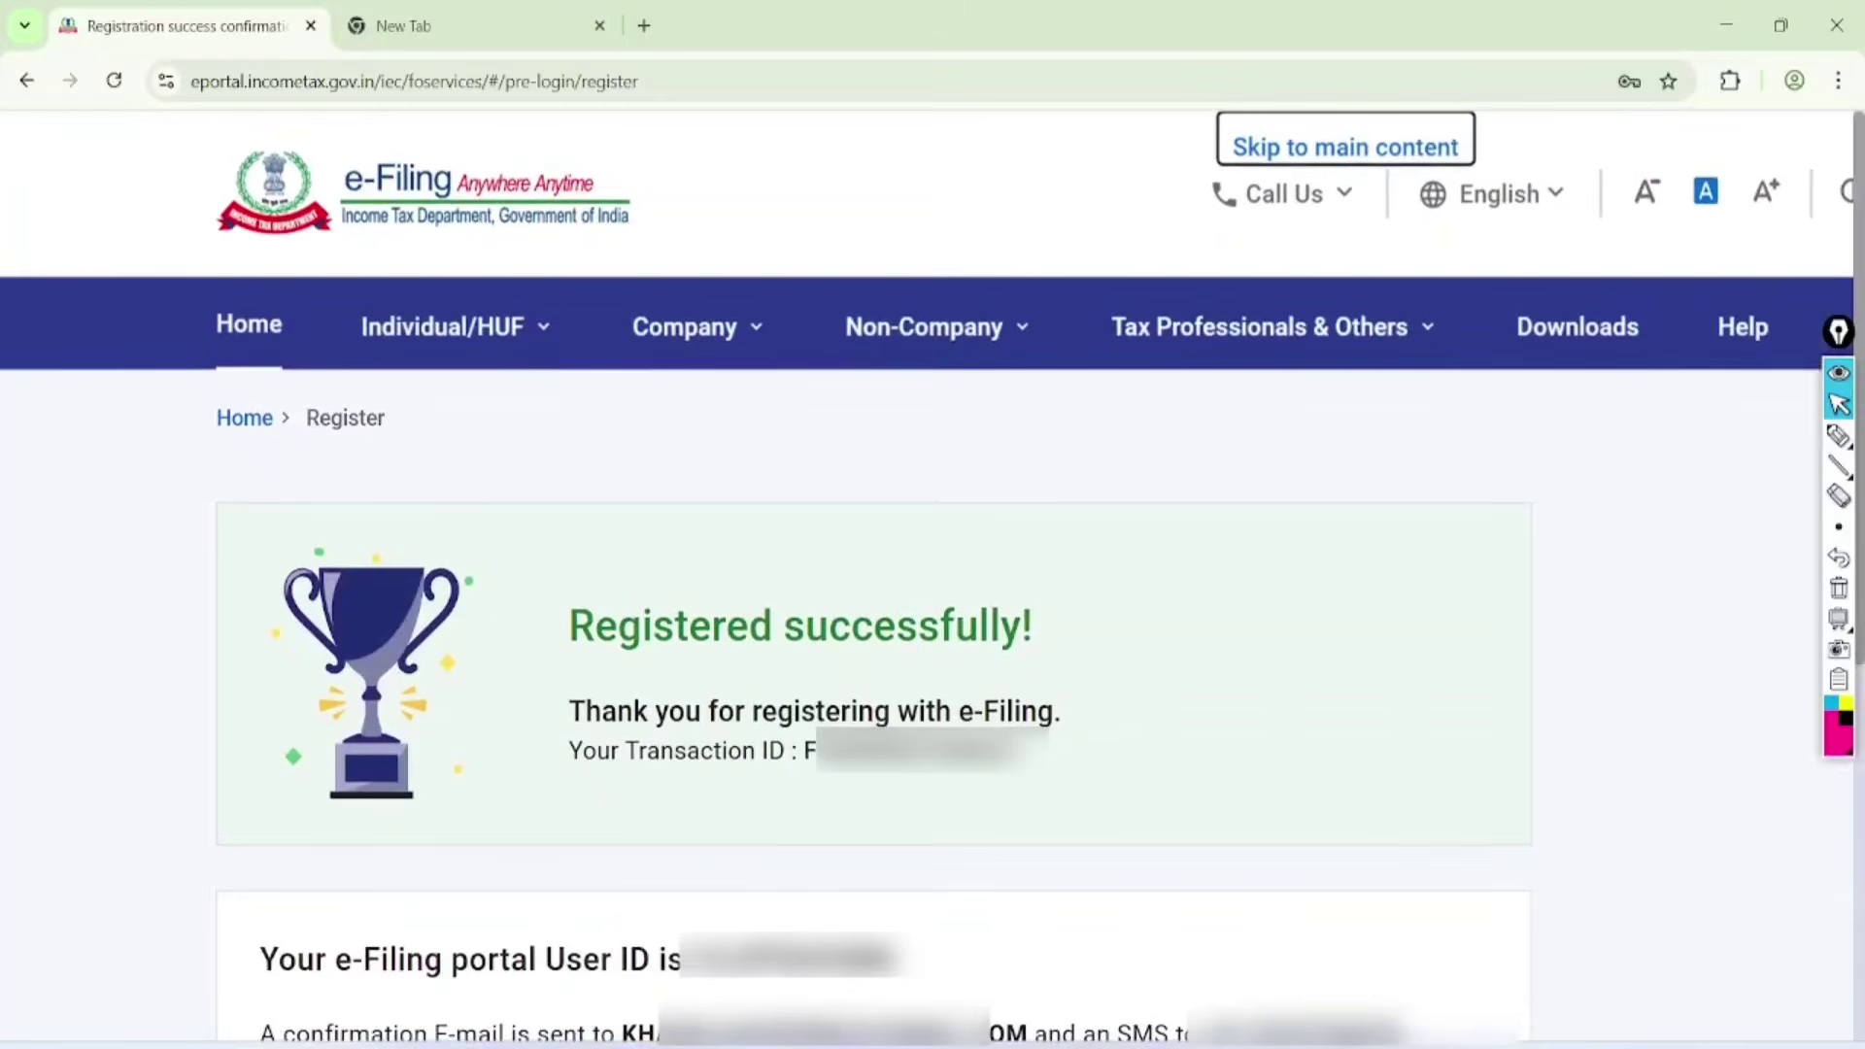
Circle the trophy and the "Registered successfully!" heading with the pen, add a tick mark, and underline the transaction ID
click(1838, 436)
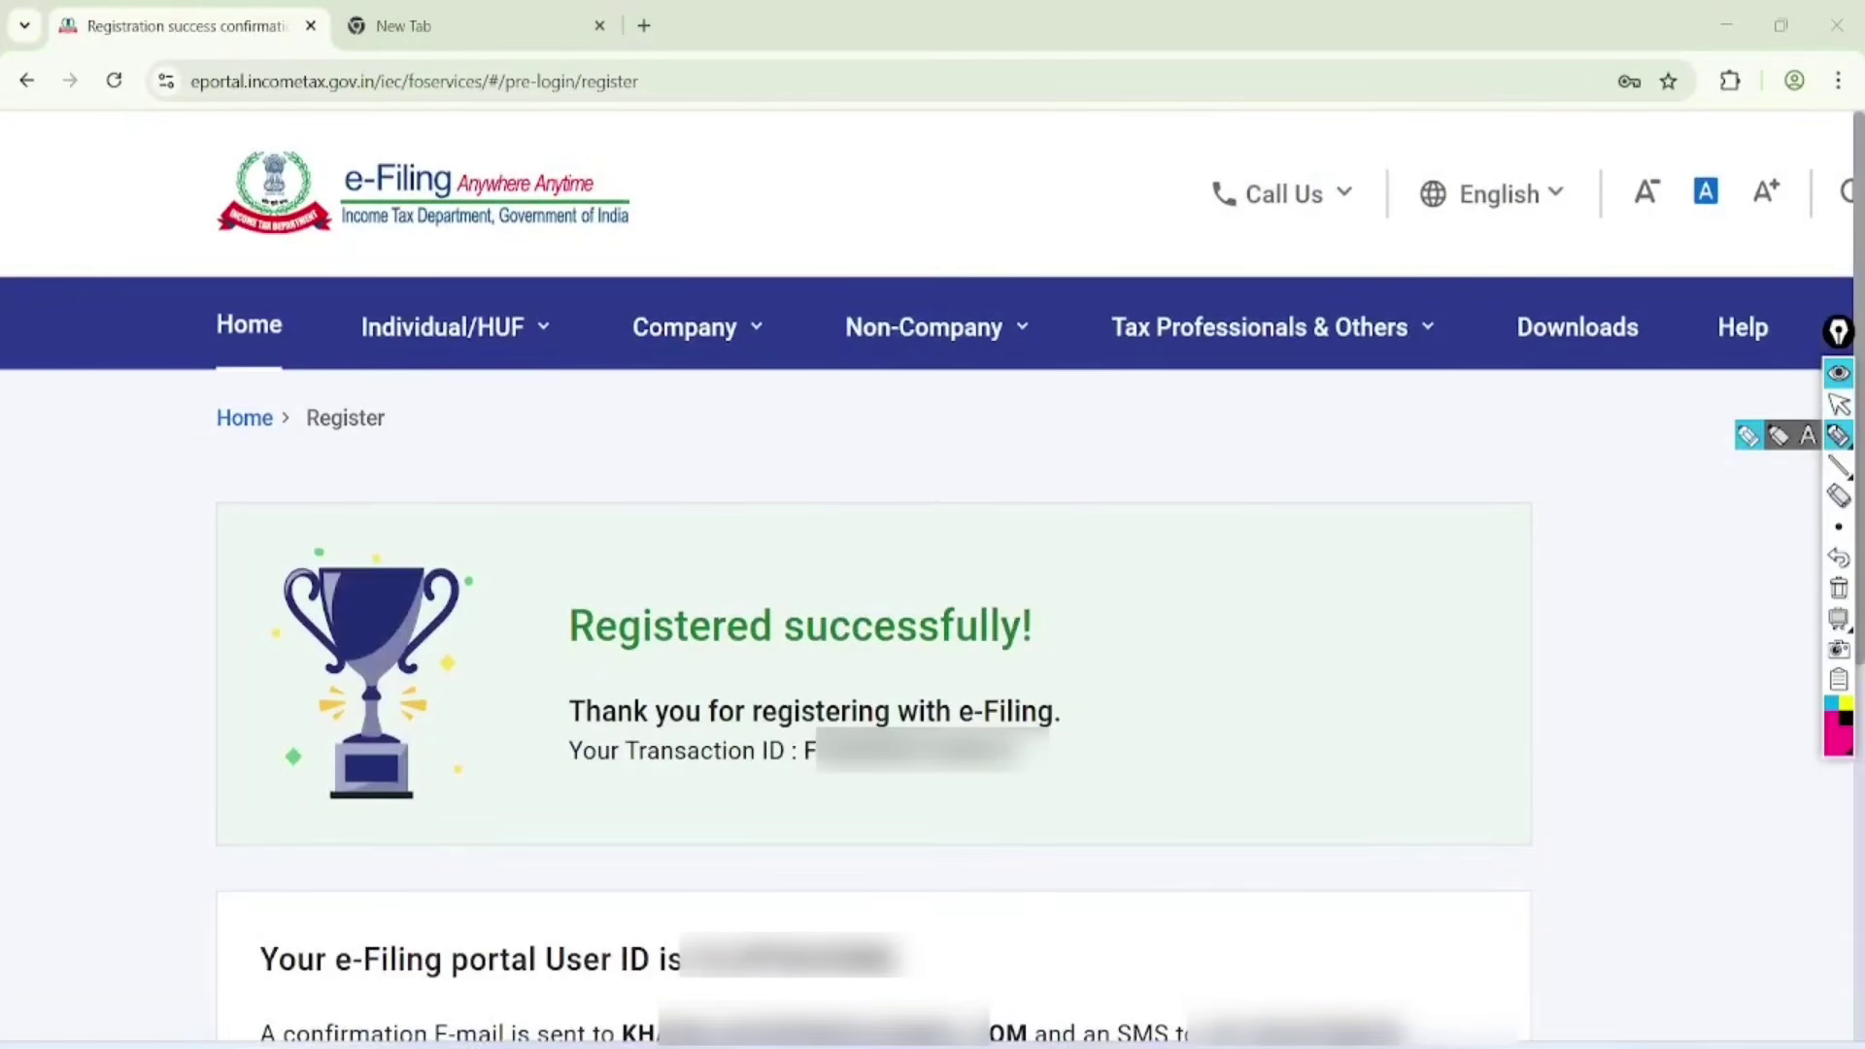
mouse_move(539, 445)
mouse_down()
mouse_move(237, 596)
mouse_move(504, 691)
mouse_move(408, 420)
mouse_up()
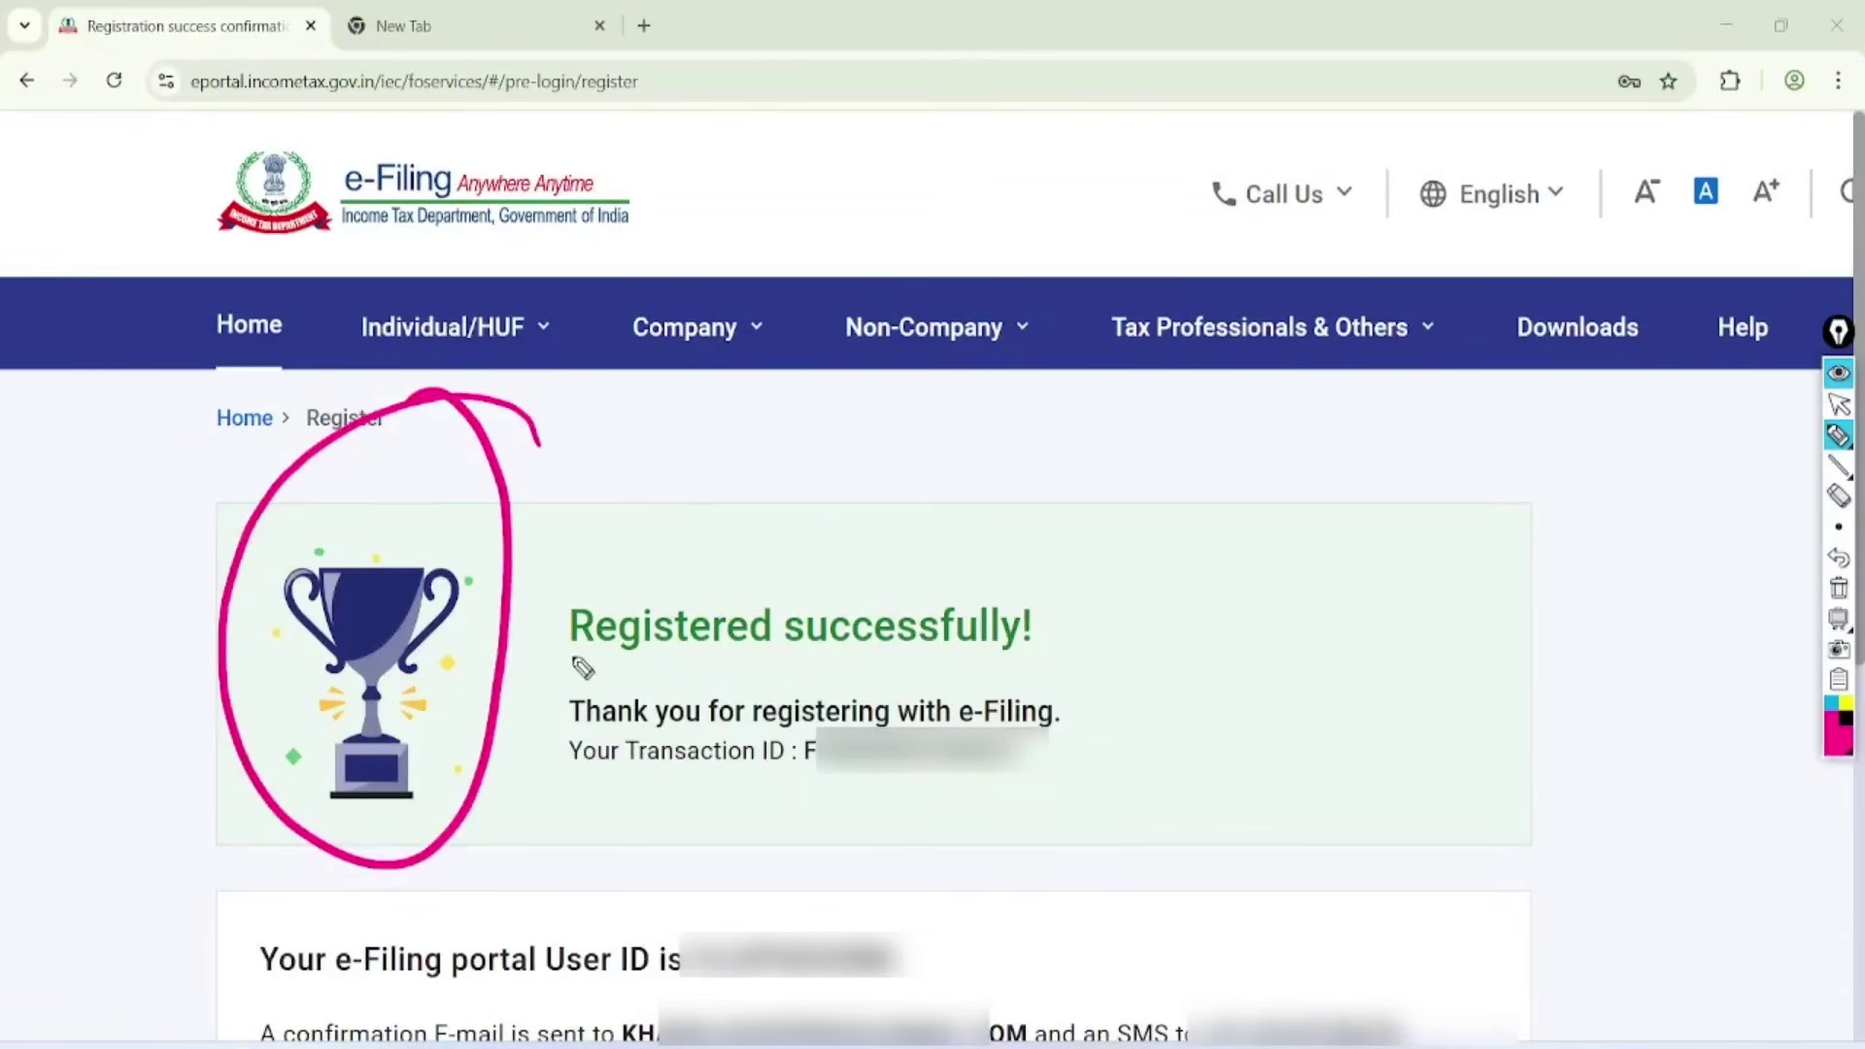
mouse_move(581, 668)
mouse_down()
mouse_move(791, 674)
mouse_move(1140, 608)
mouse_move(600, 541)
mouse_move(571, 683)
mouse_up()
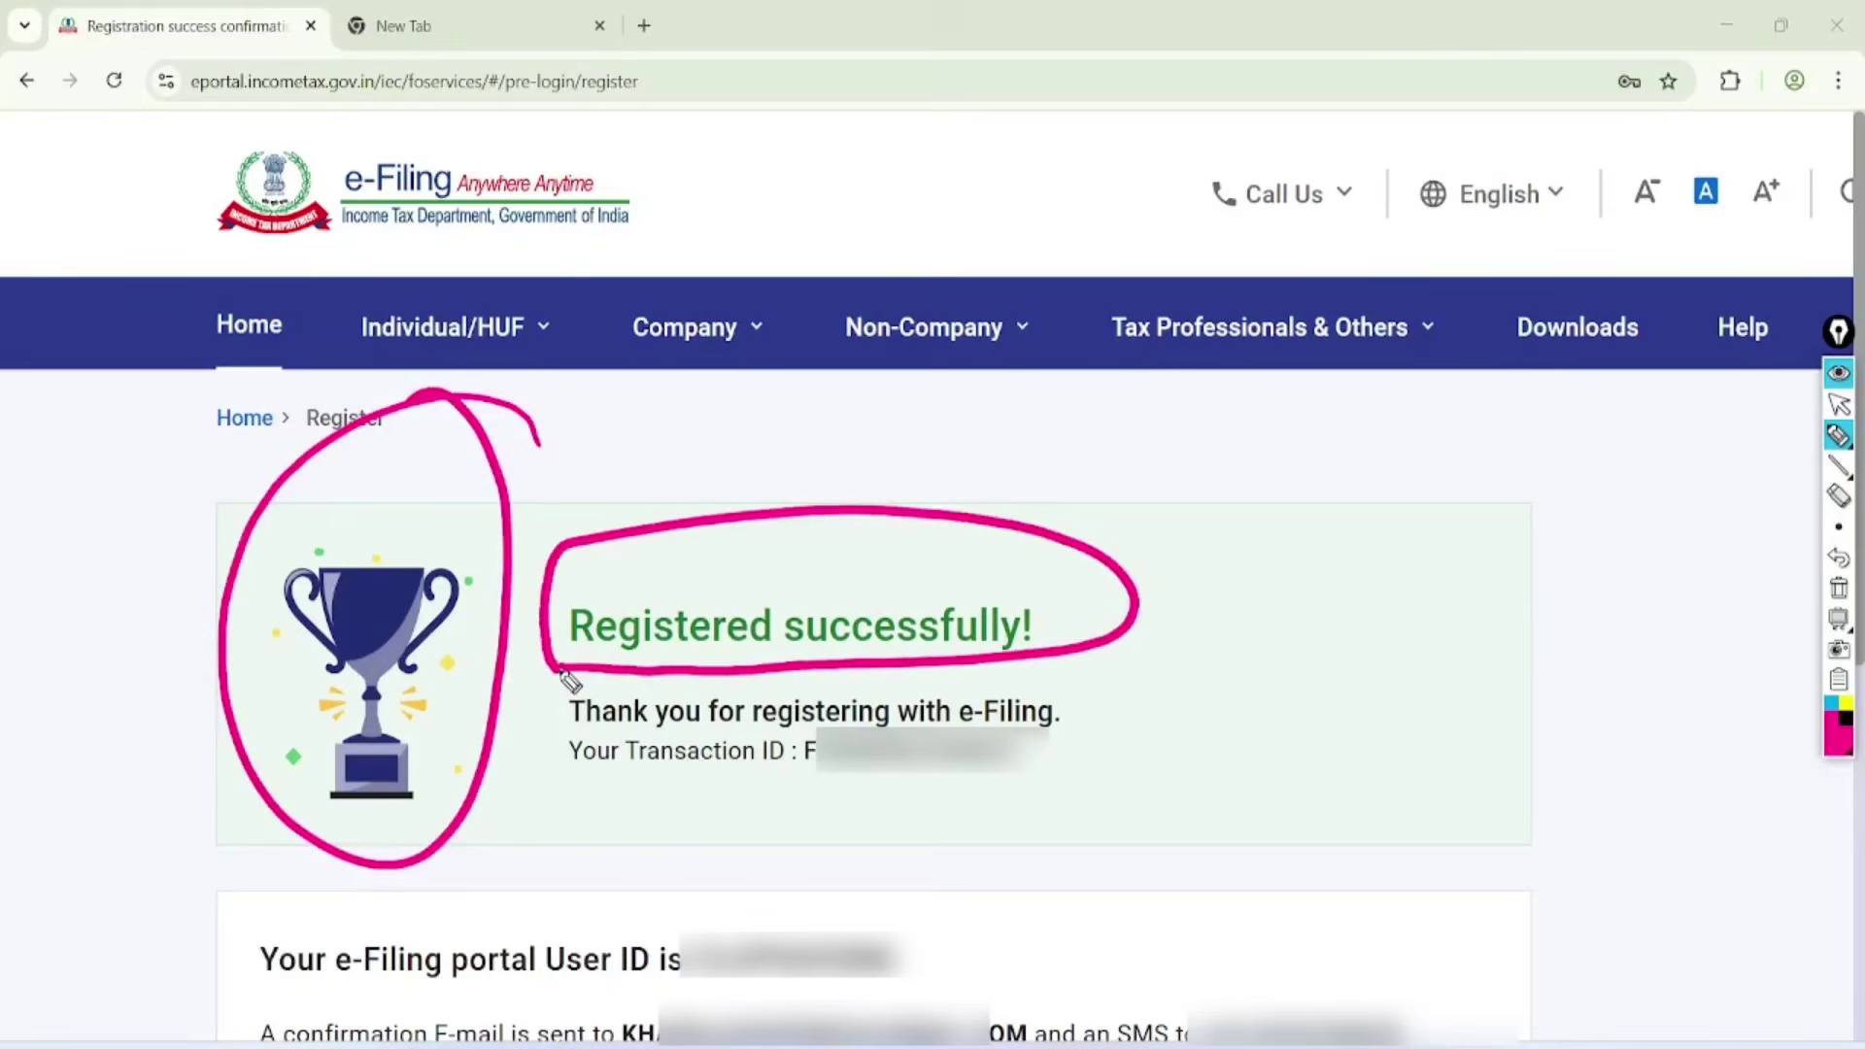
mouse_move(1170, 549)
mouse_down()
mouse_move(1274, 579)
mouse_move(1398, 516)
mouse_up()
drag(785, 802, 1011, 779)
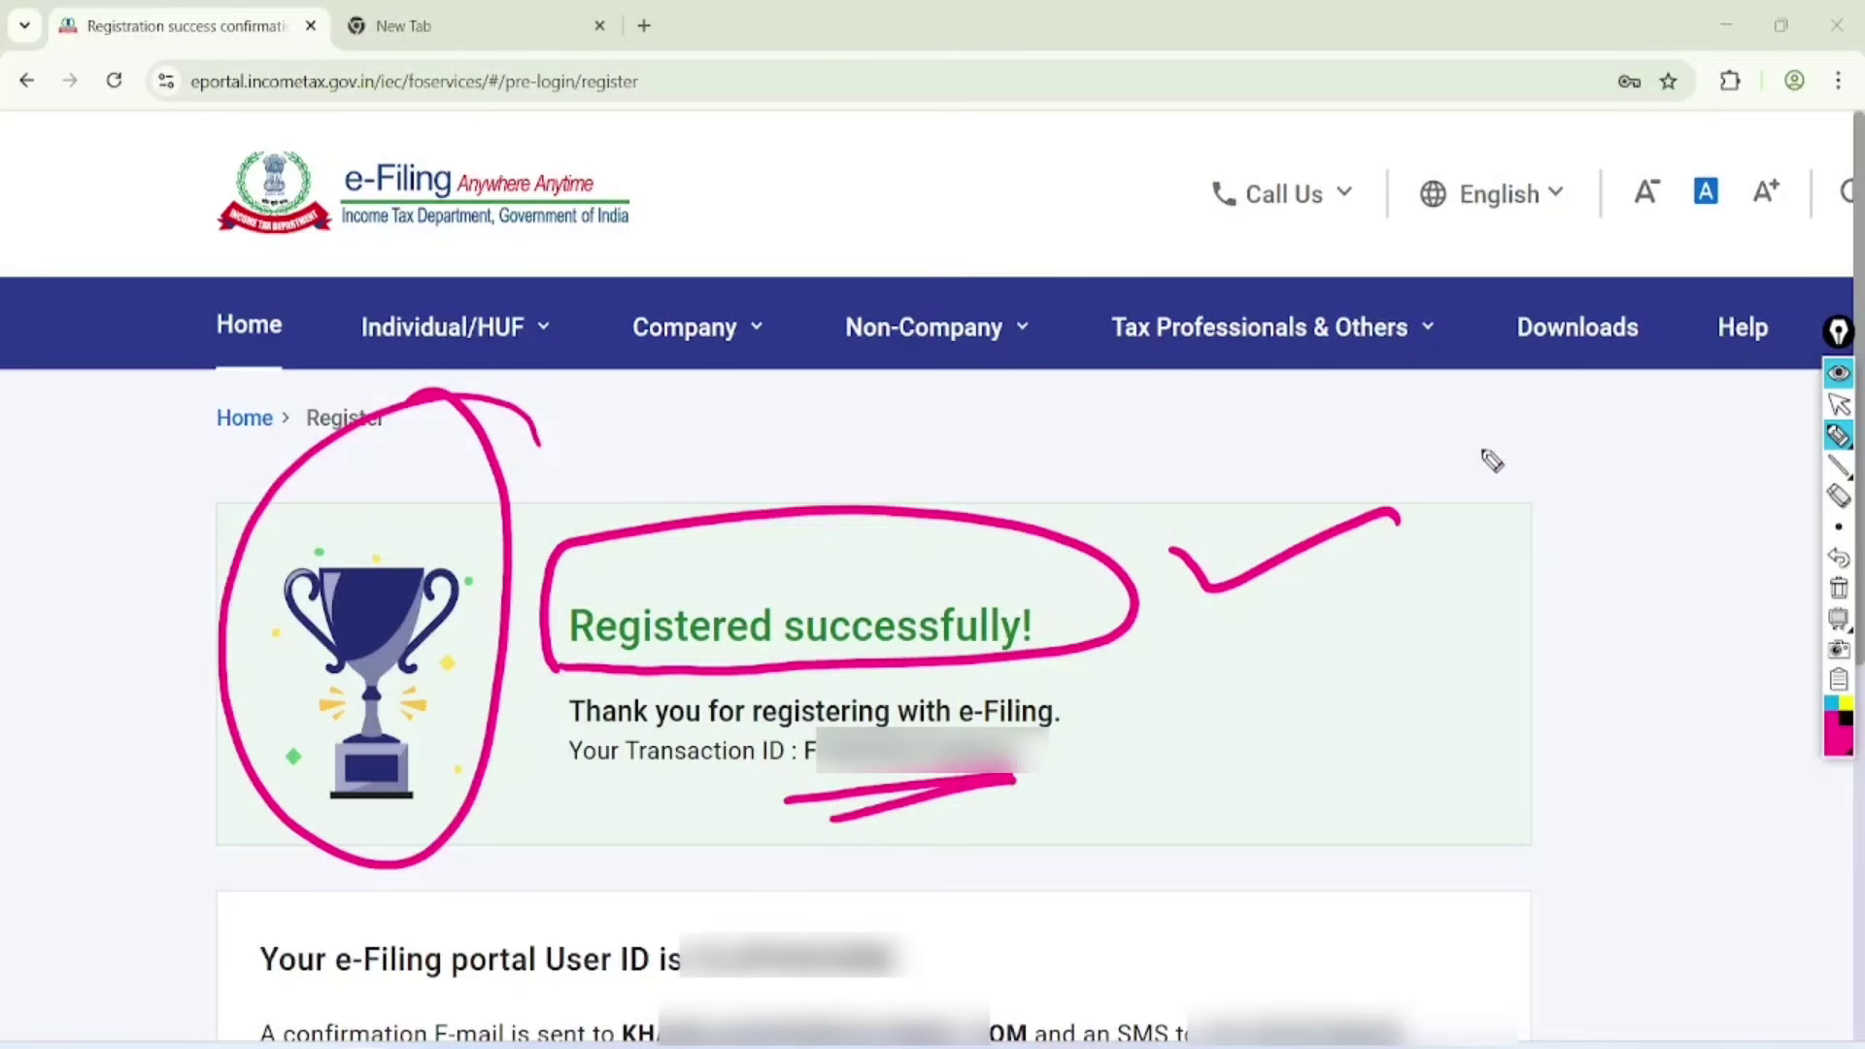
Handwrite notes with the pen beside the registration confirmation banner, and clear all annotations
mouse_move(1473, 486)
mouse_down()
mouse_move(1486, 442)
mouse_move(1503, 456)
mouse_up()
drag(1470, 457, 1540, 439)
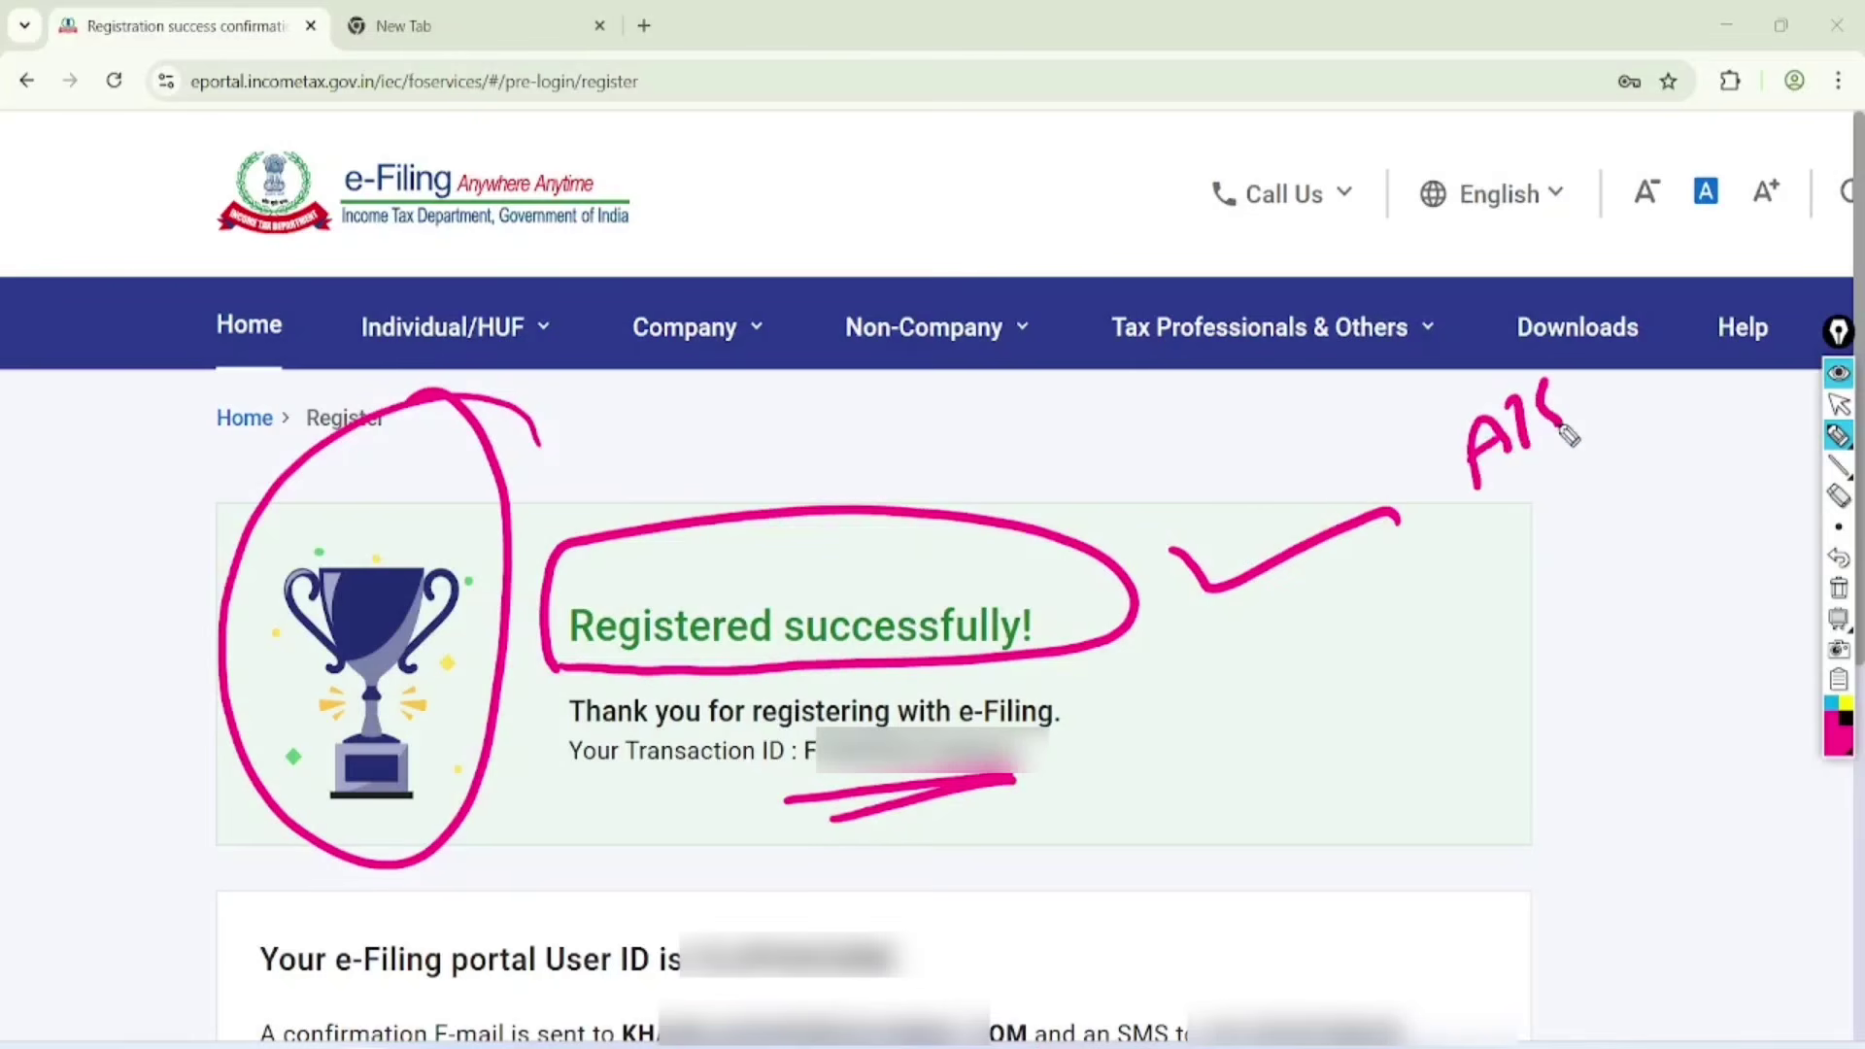
mouse_move(1477, 515)
mouse_down()
mouse_move(1531, 489)
mouse_move(1526, 542)
mouse_up()
mouse_move(1546, 461)
mouse_down()
mouse_move(1552, 527)
mouse_move(1585, 513)
mouse_up()
mouse_move(1520, 575)
mouse_down()
mouse_move(1565, 610)
mouse_move(1623, 561)
mouse_up()
click(1595, 552)
drag(1651, 563, 1639, 611)
mouse_move(1648, 417)
mouse_down()
mouse_move(1740, 574)
mouse_move(1644, 340)
mouse_up()
key(ctrl+shift+1)
Proceed to the login page, enter the account's User ID and continue to the password page
scroll(1165, 533, down, 3)
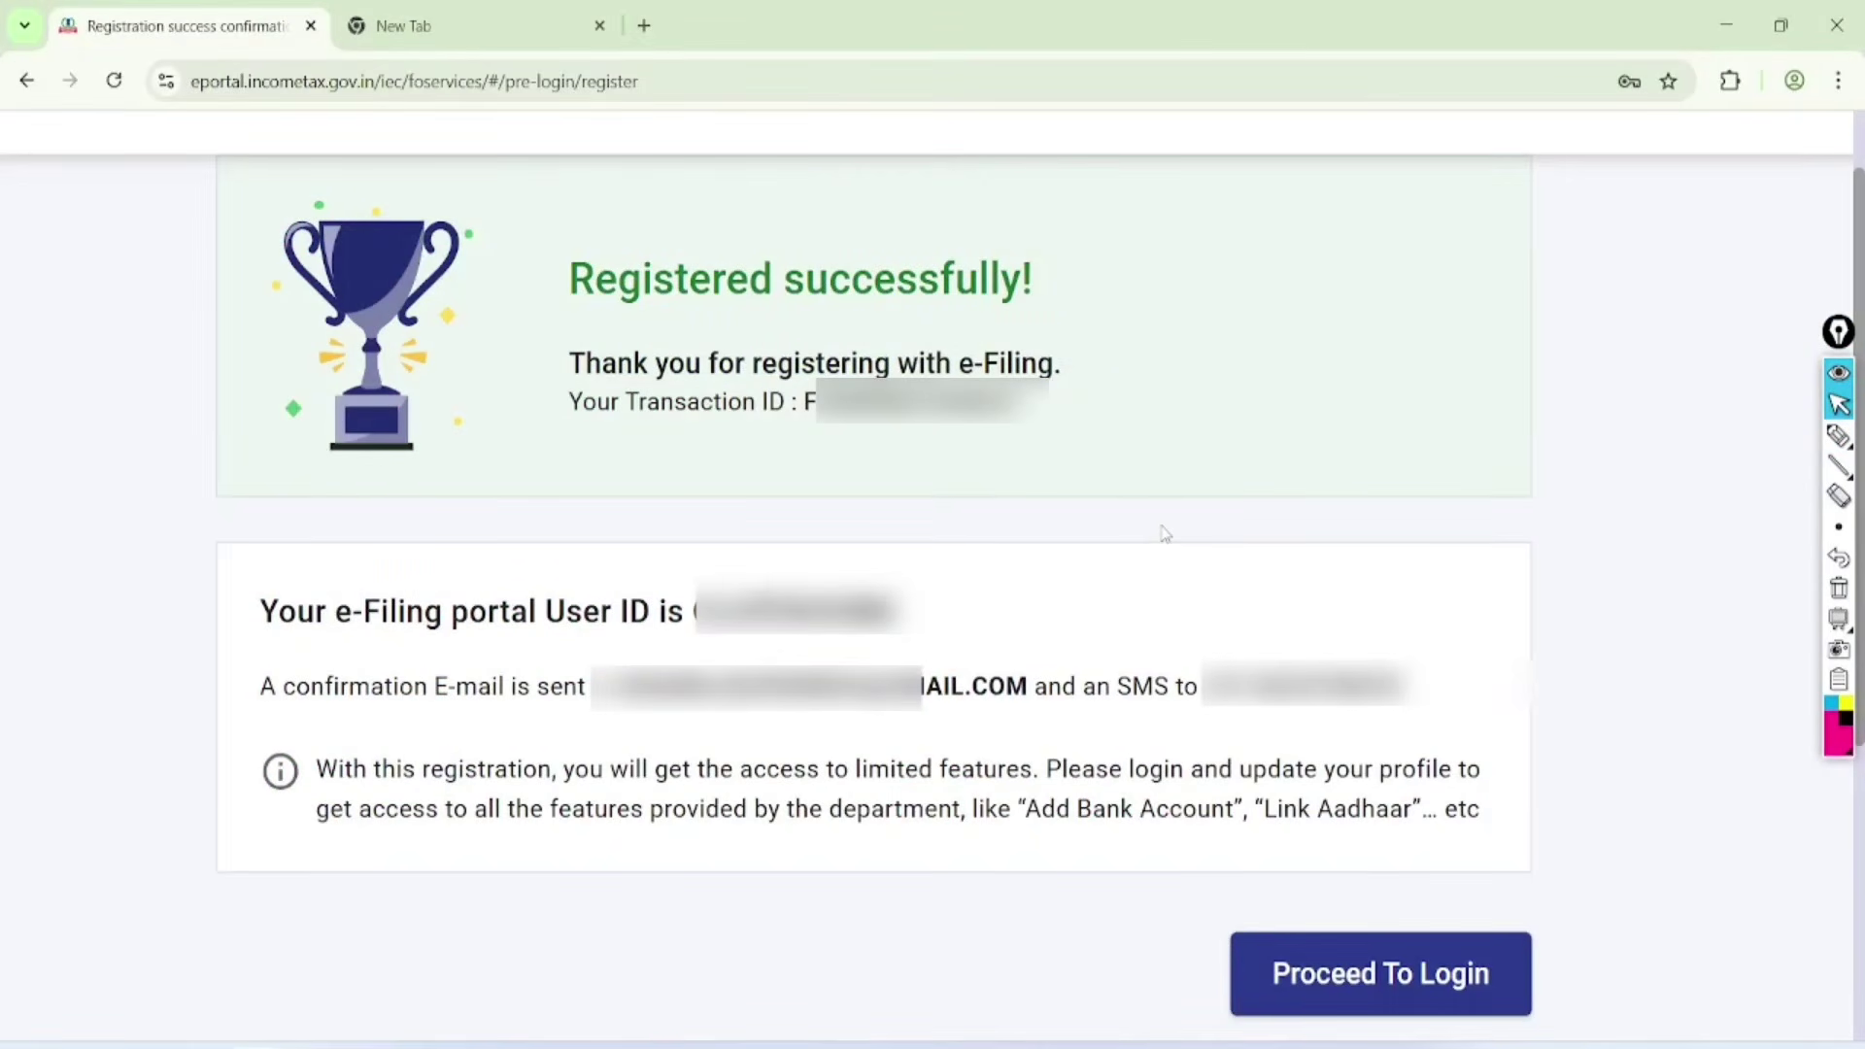
scroll(1407, 887, down, 1)
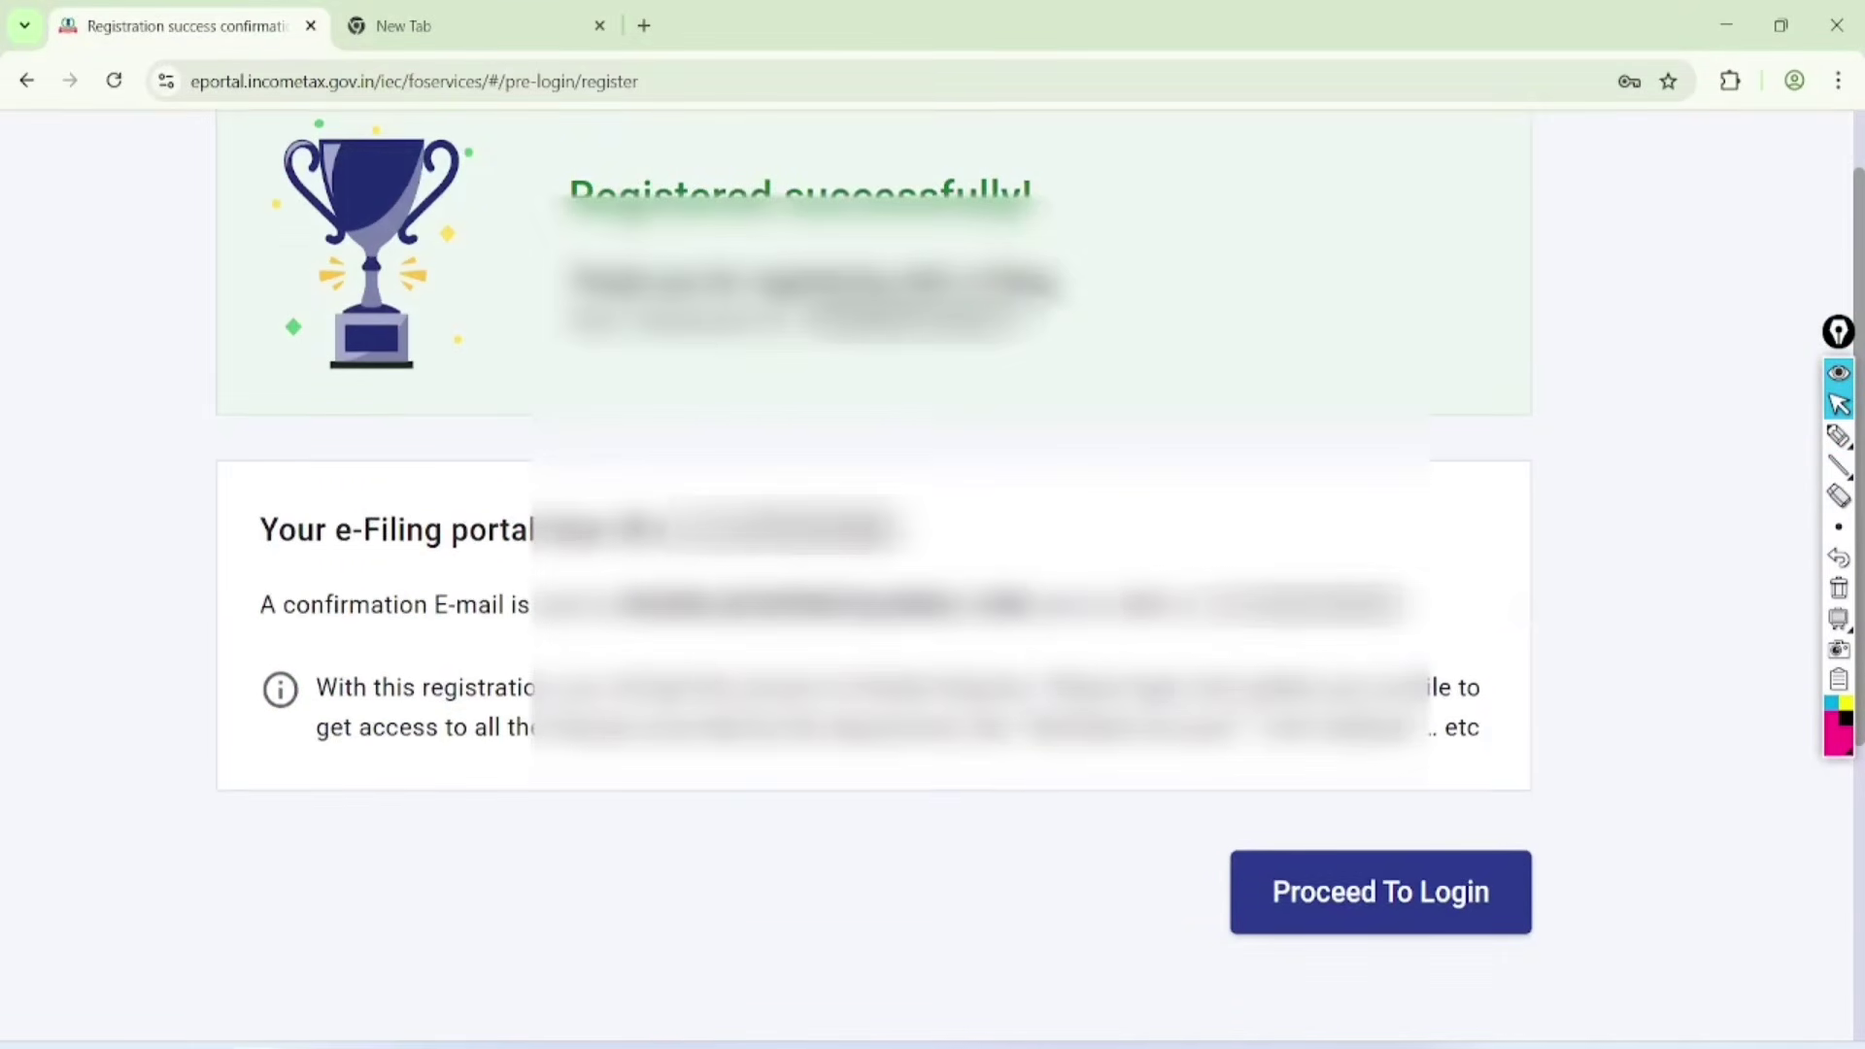
click(1407, 887)
scroll(926, 575, down, 2)
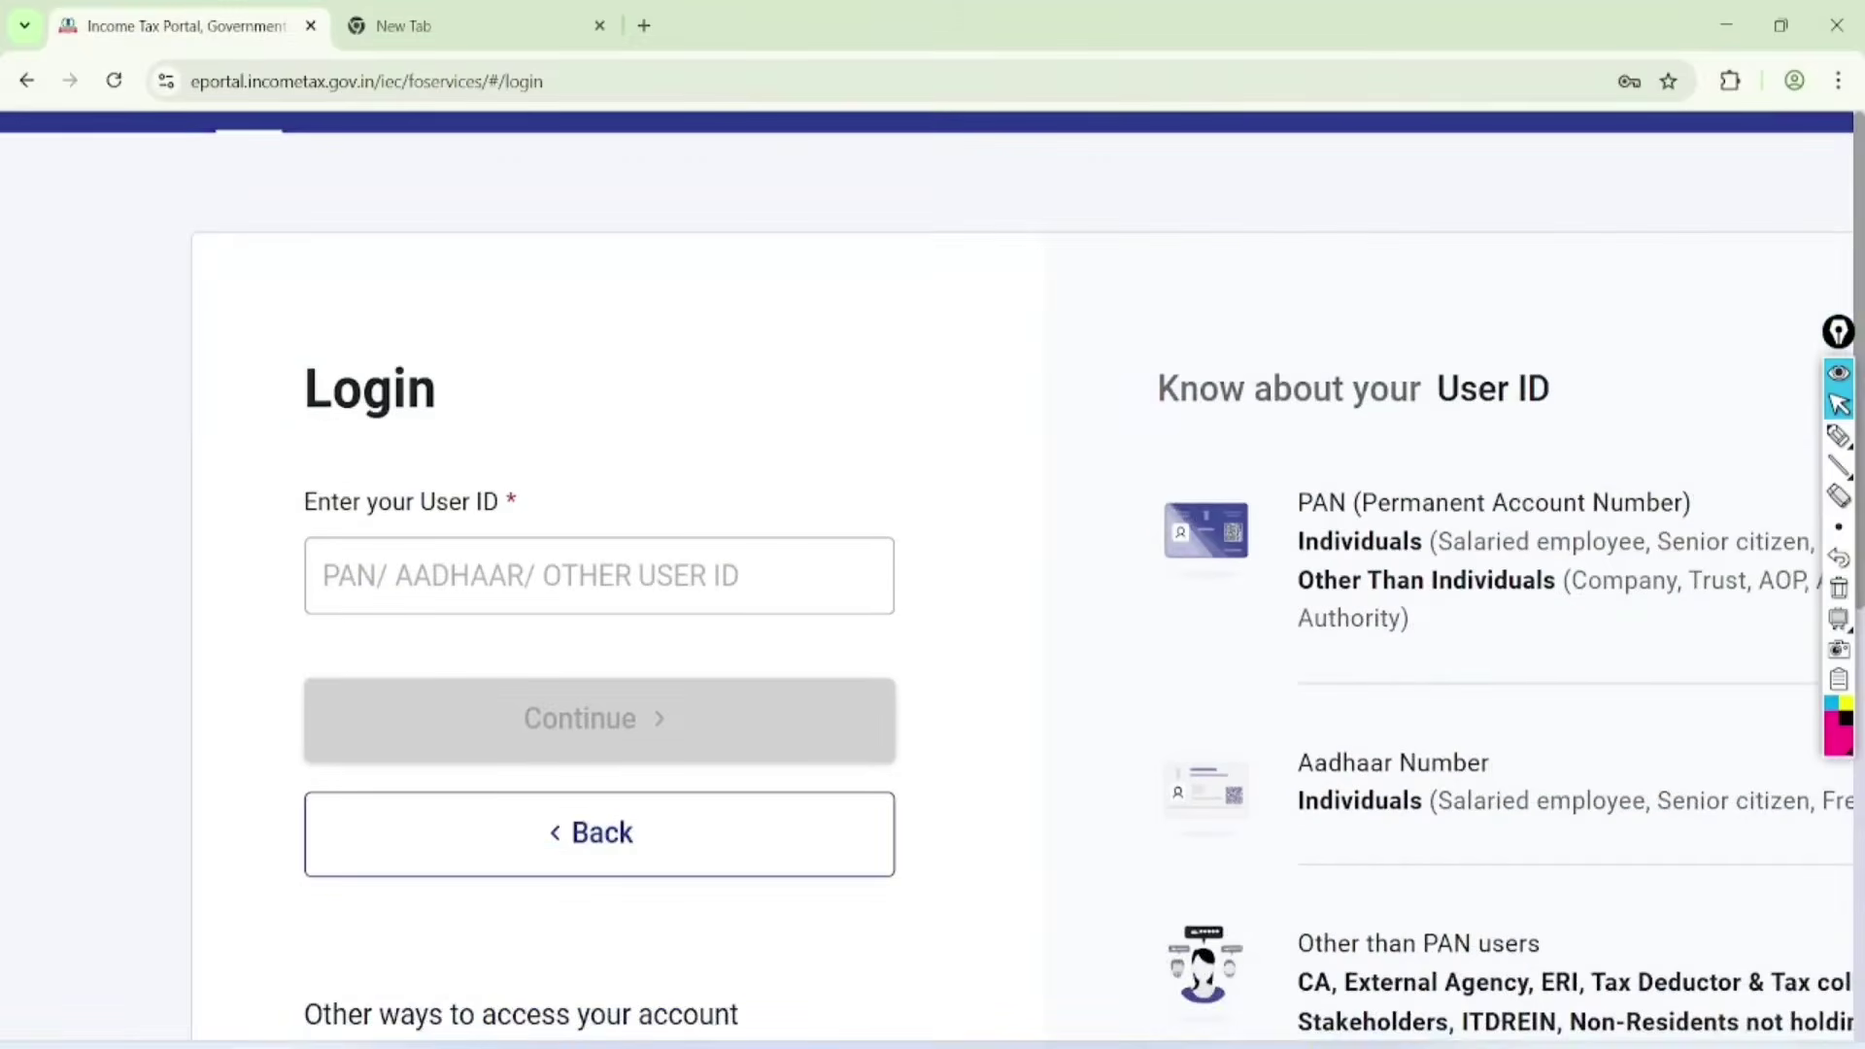
click(599, 575)
key(ctrl+v)
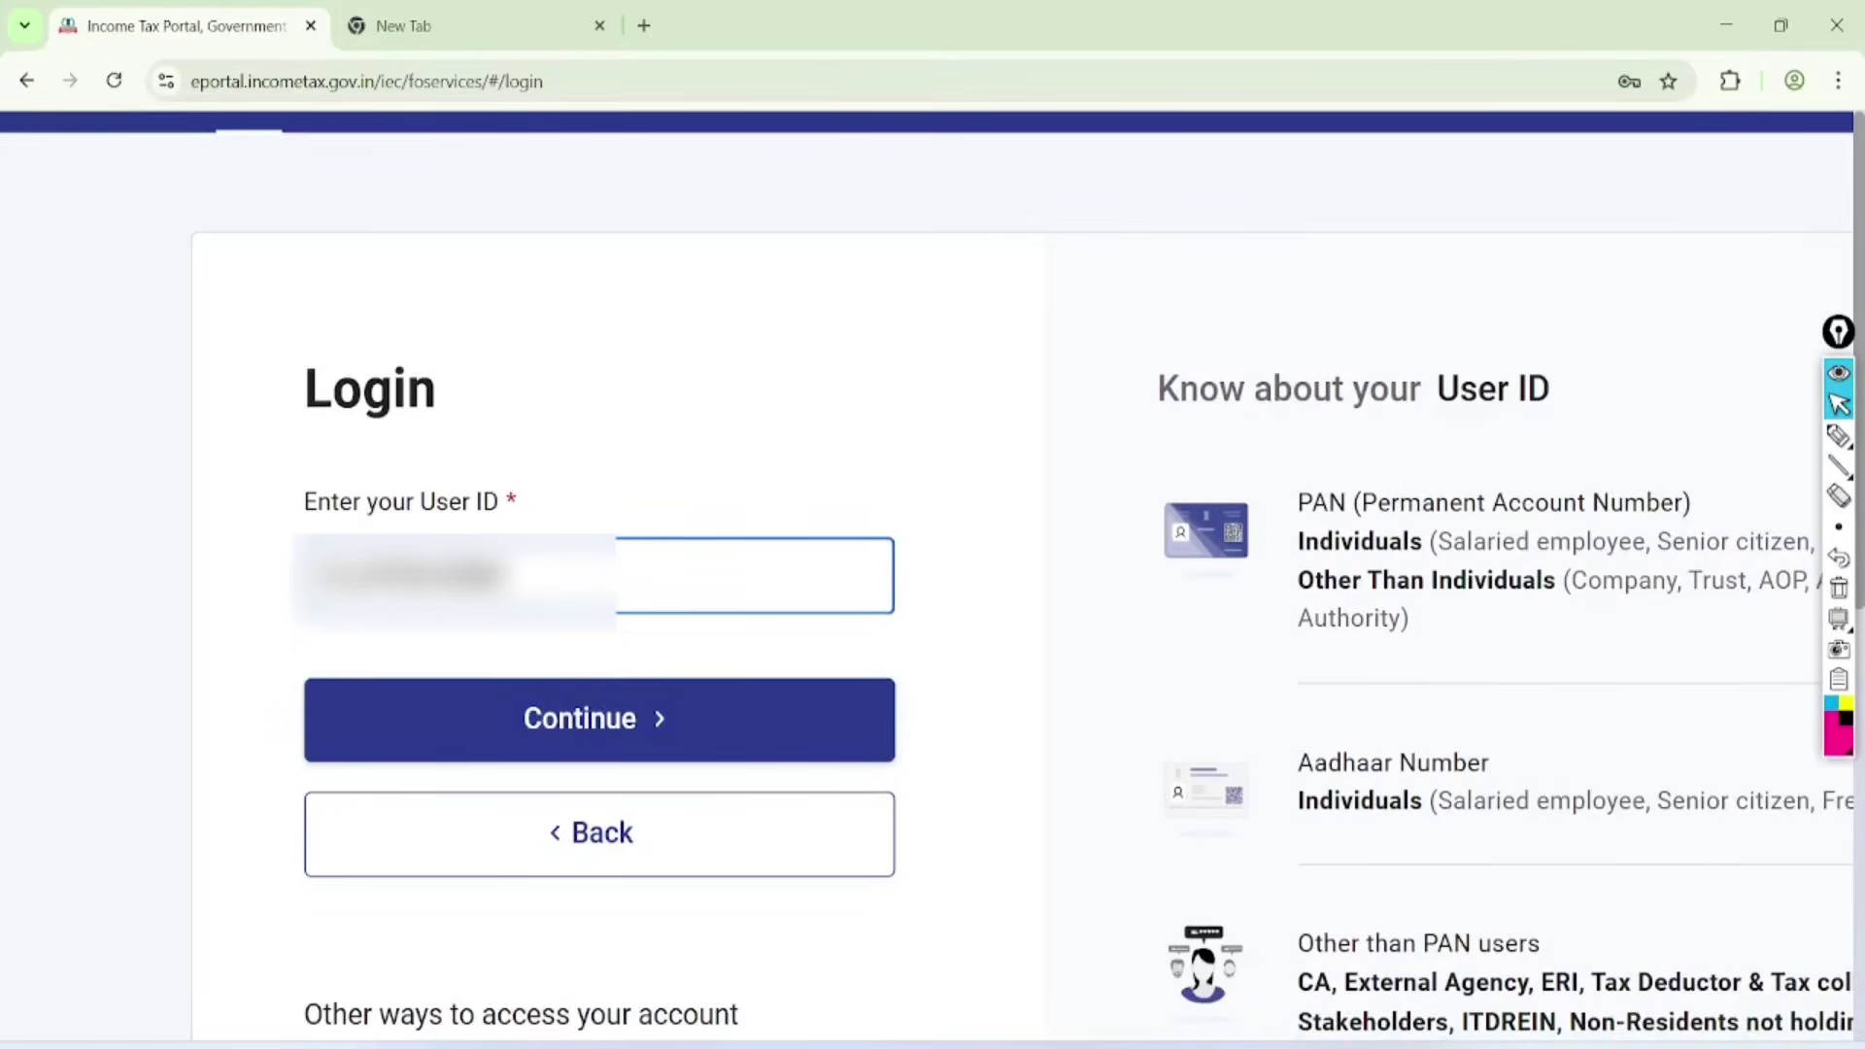
key(Return)
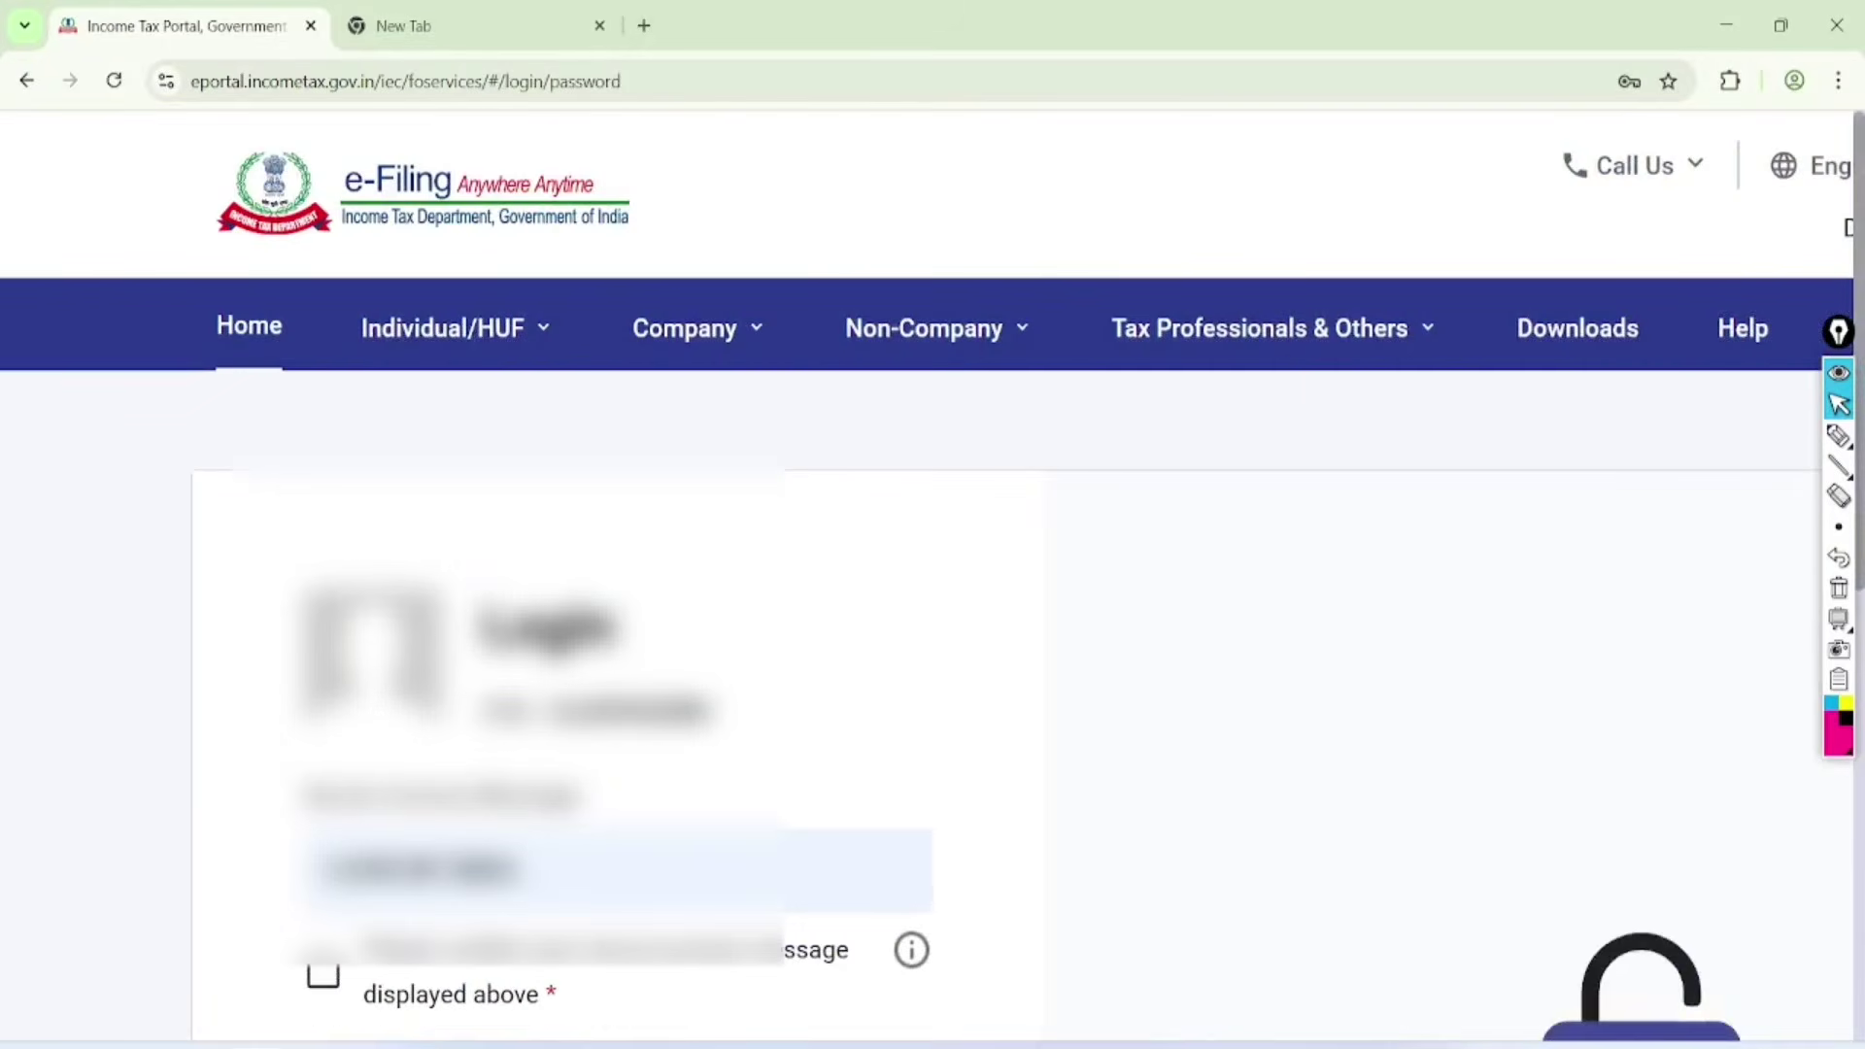
Confirm the secure access message, enter the e-Filing account password and log in
scroll(932, 573, down, 3)
scroll(933, 573, down, 1)
click(322, 310)
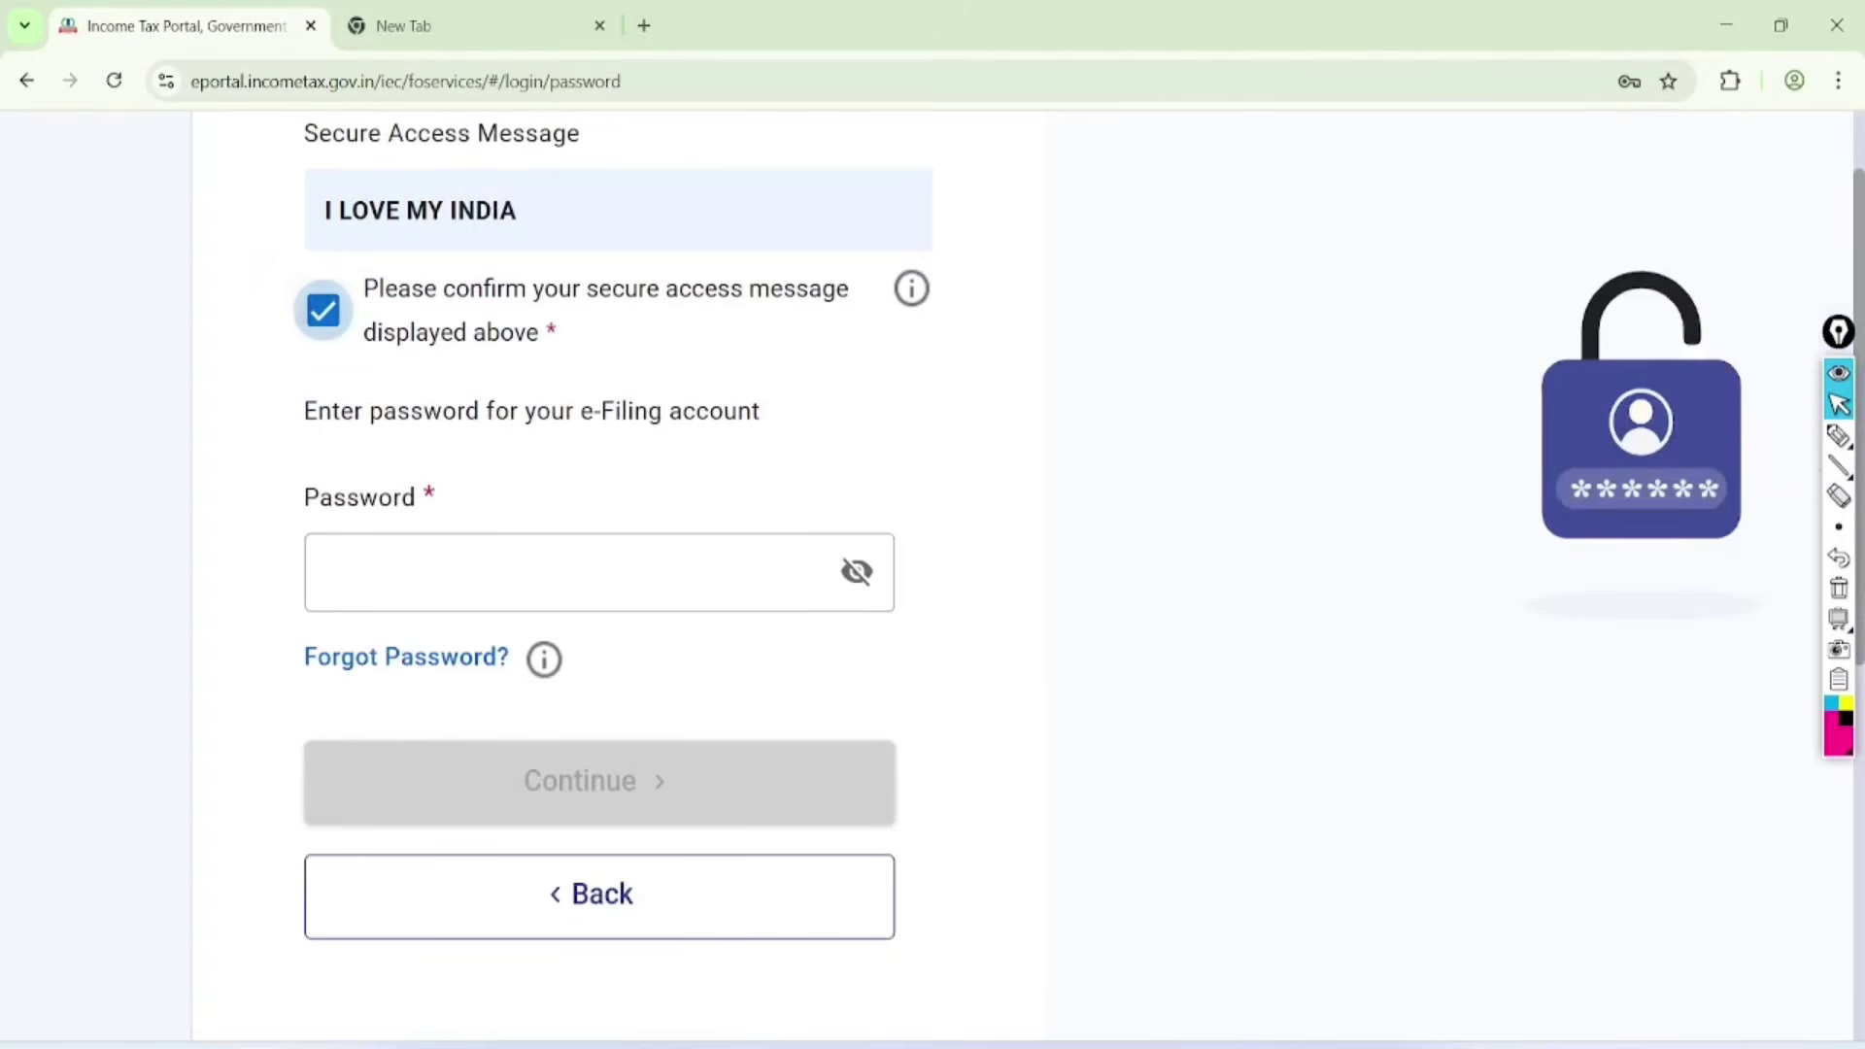
click(599, 572)
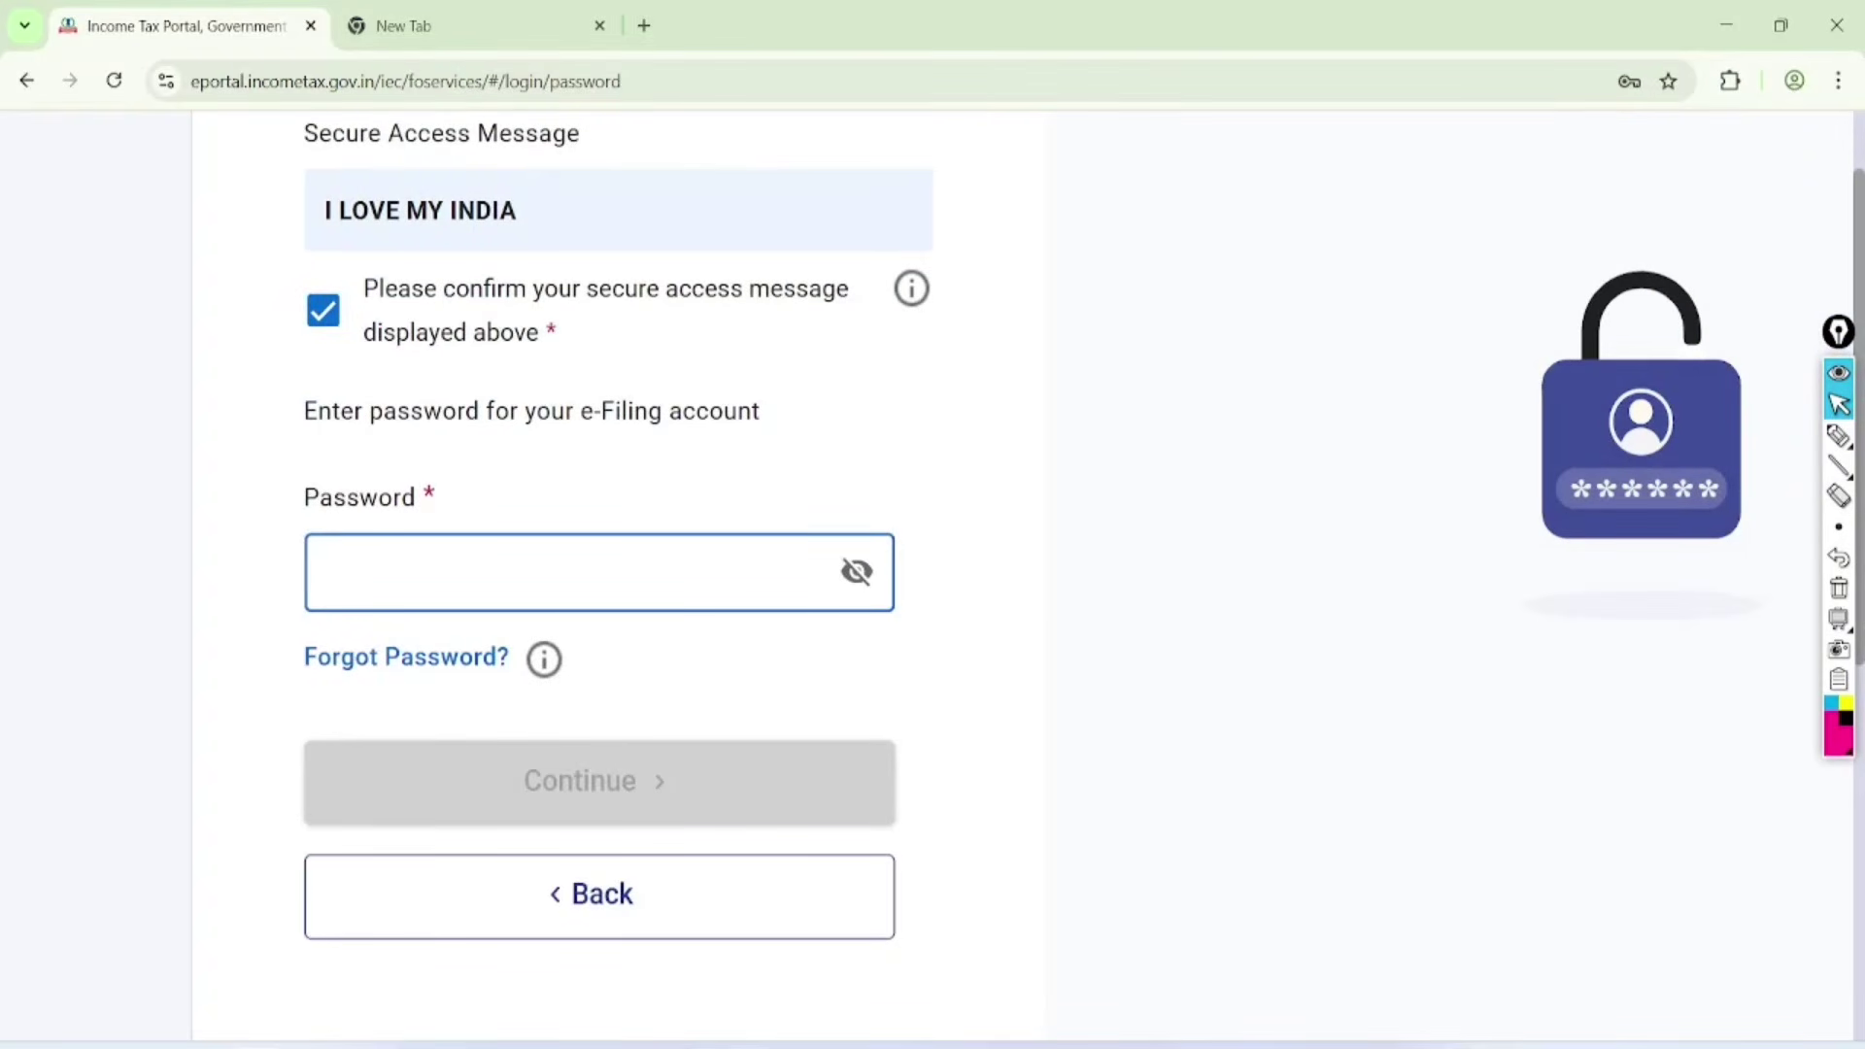
text(*******)
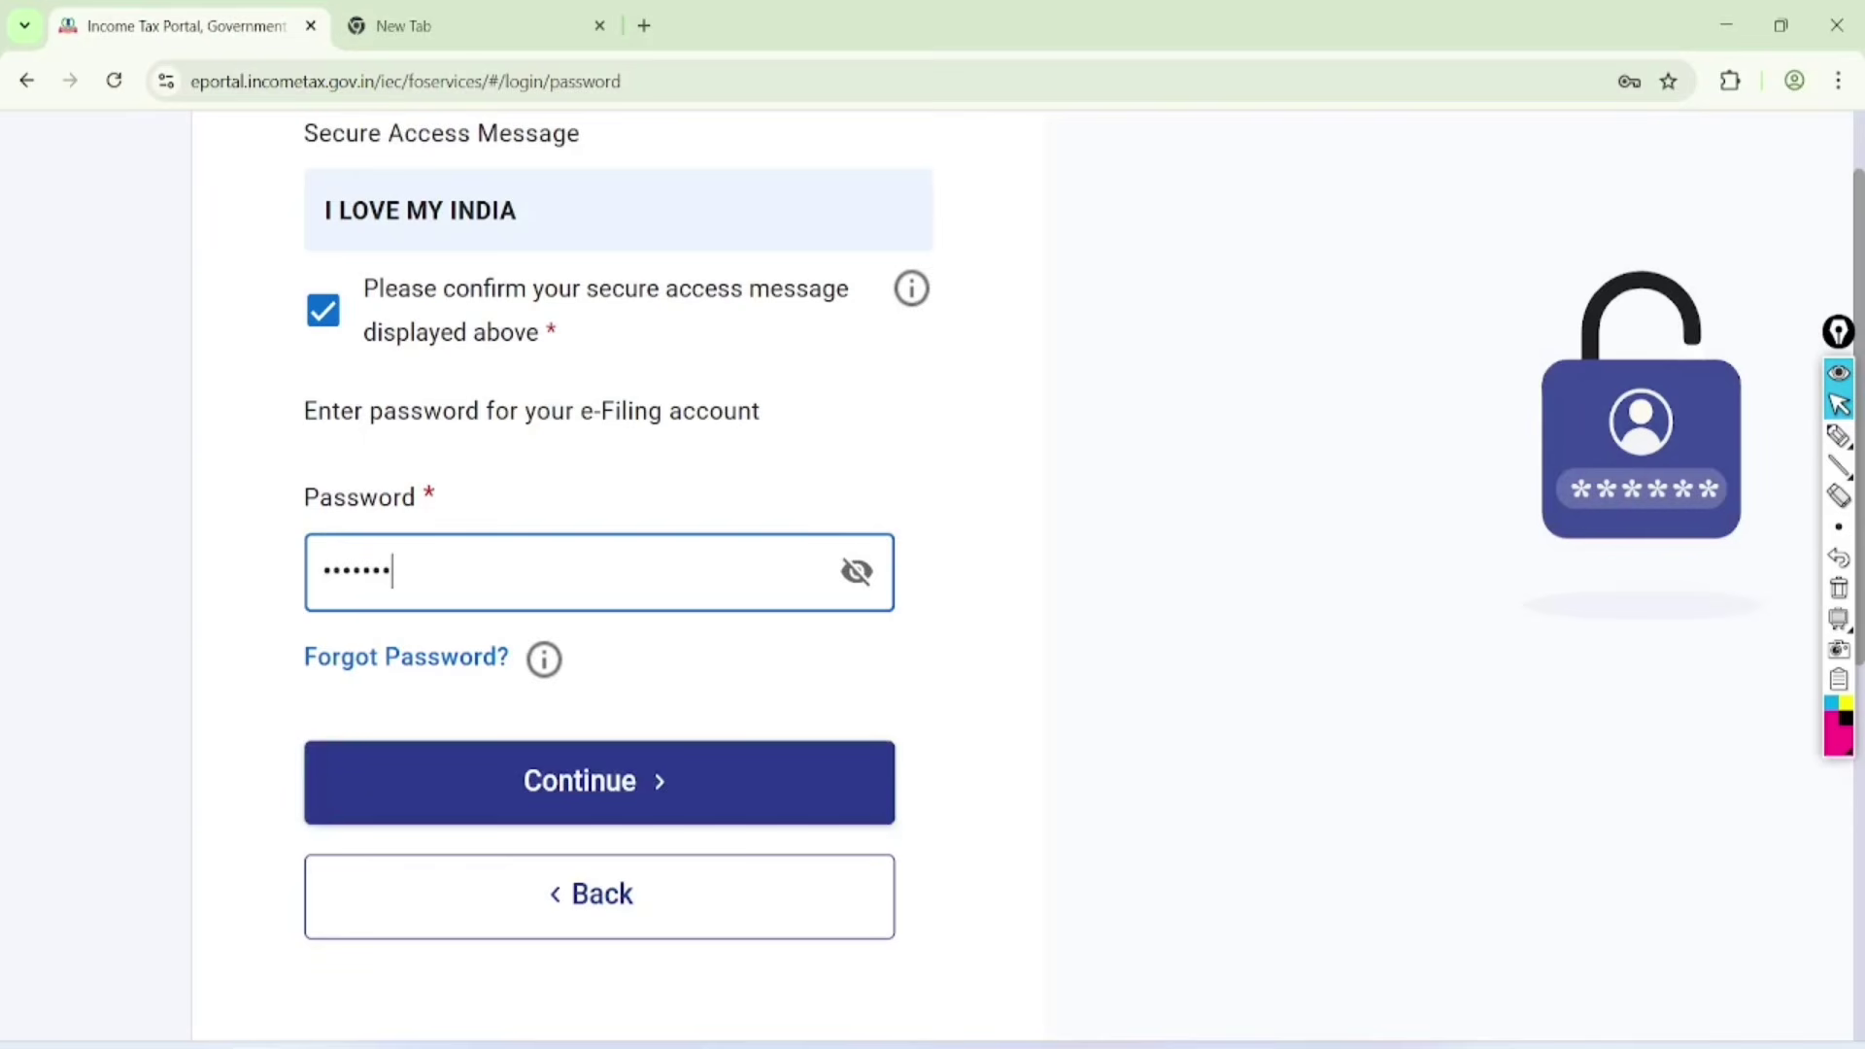
text(*****)
key(Return)
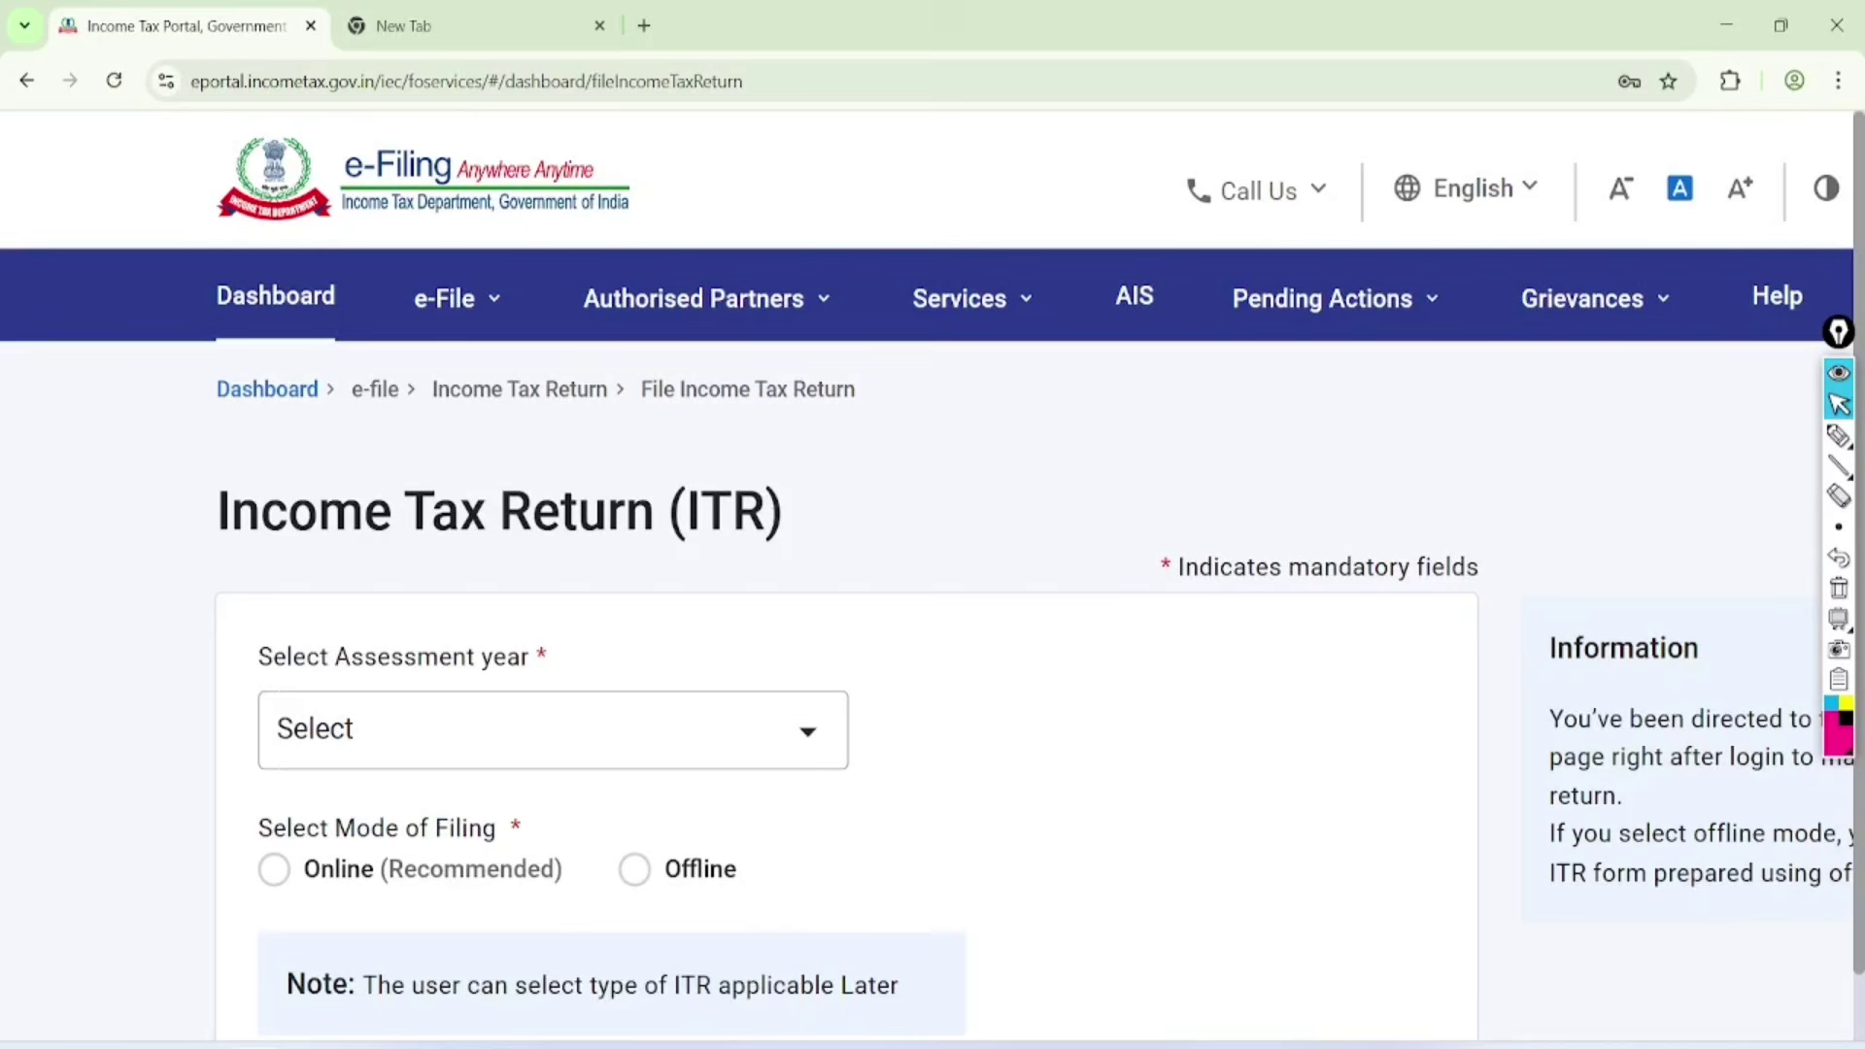
Circle the AIS entry in the portal's navigation bar with the pen, and clear the annotation
click(1835, 435)
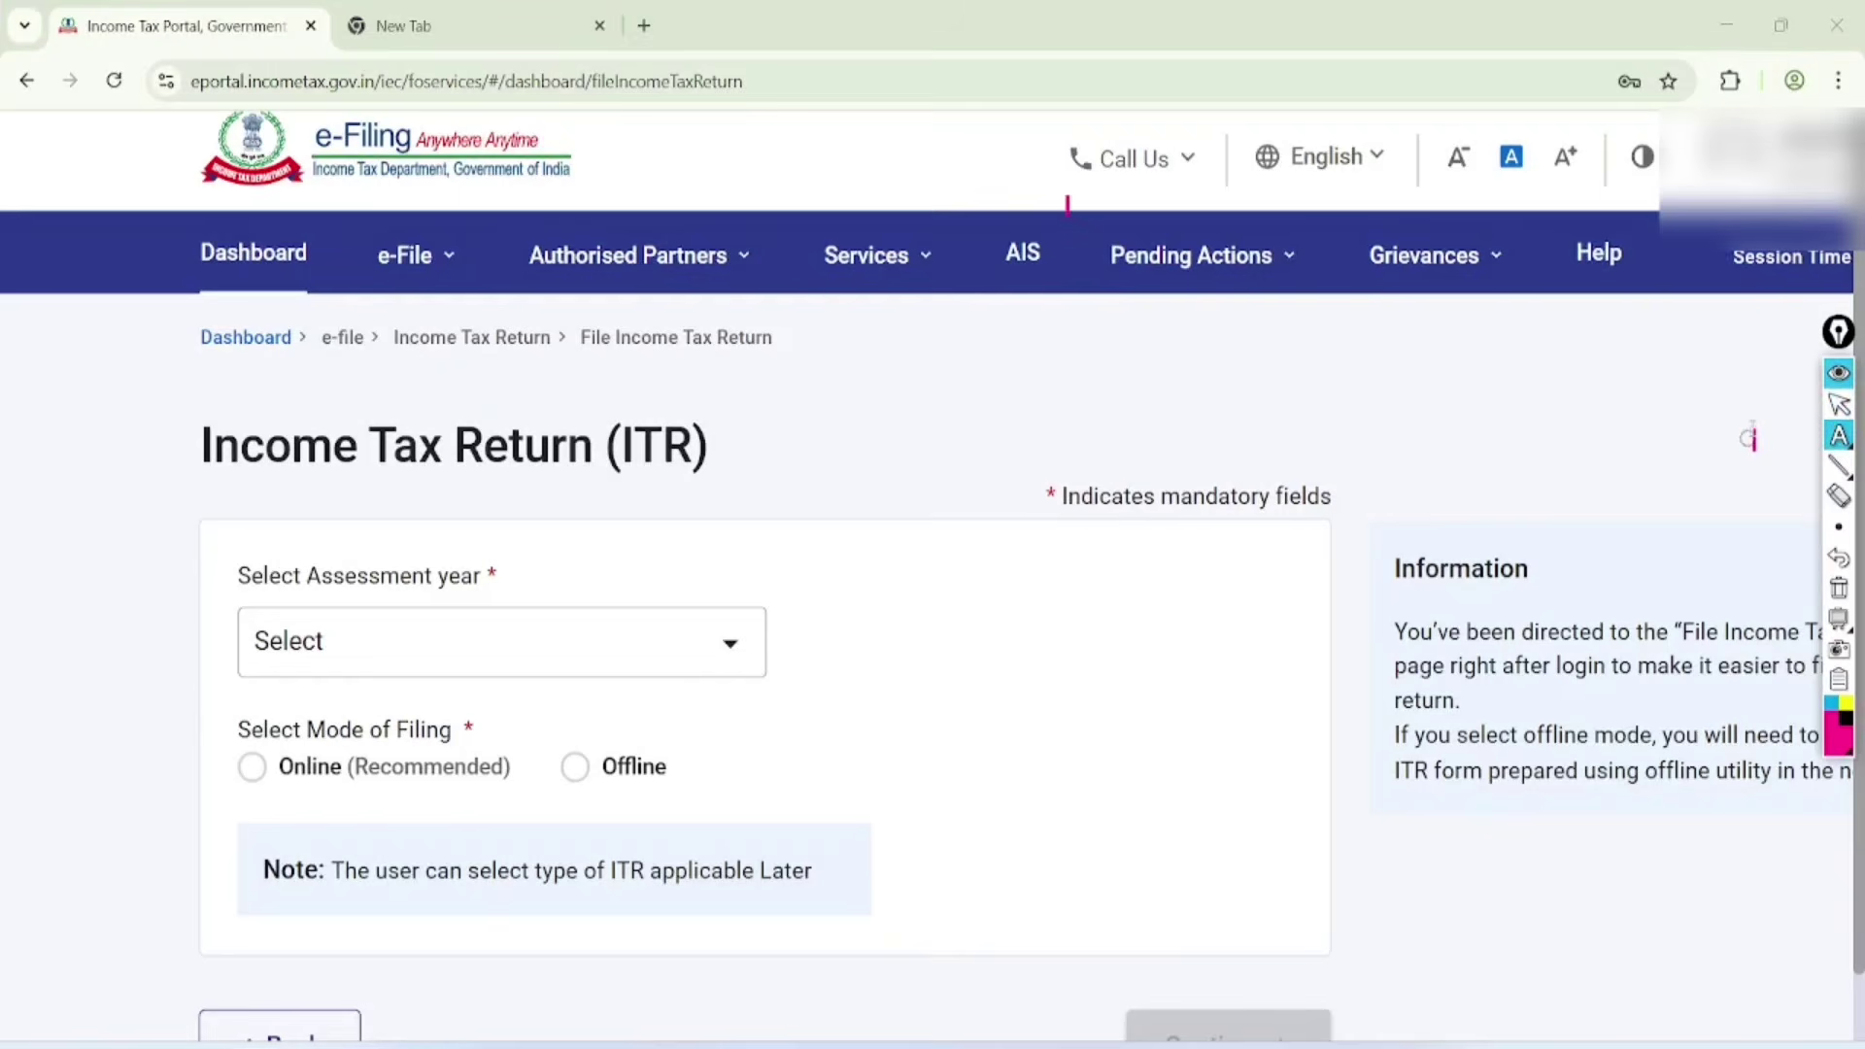
click(1837, 434)
click(1836, 437)
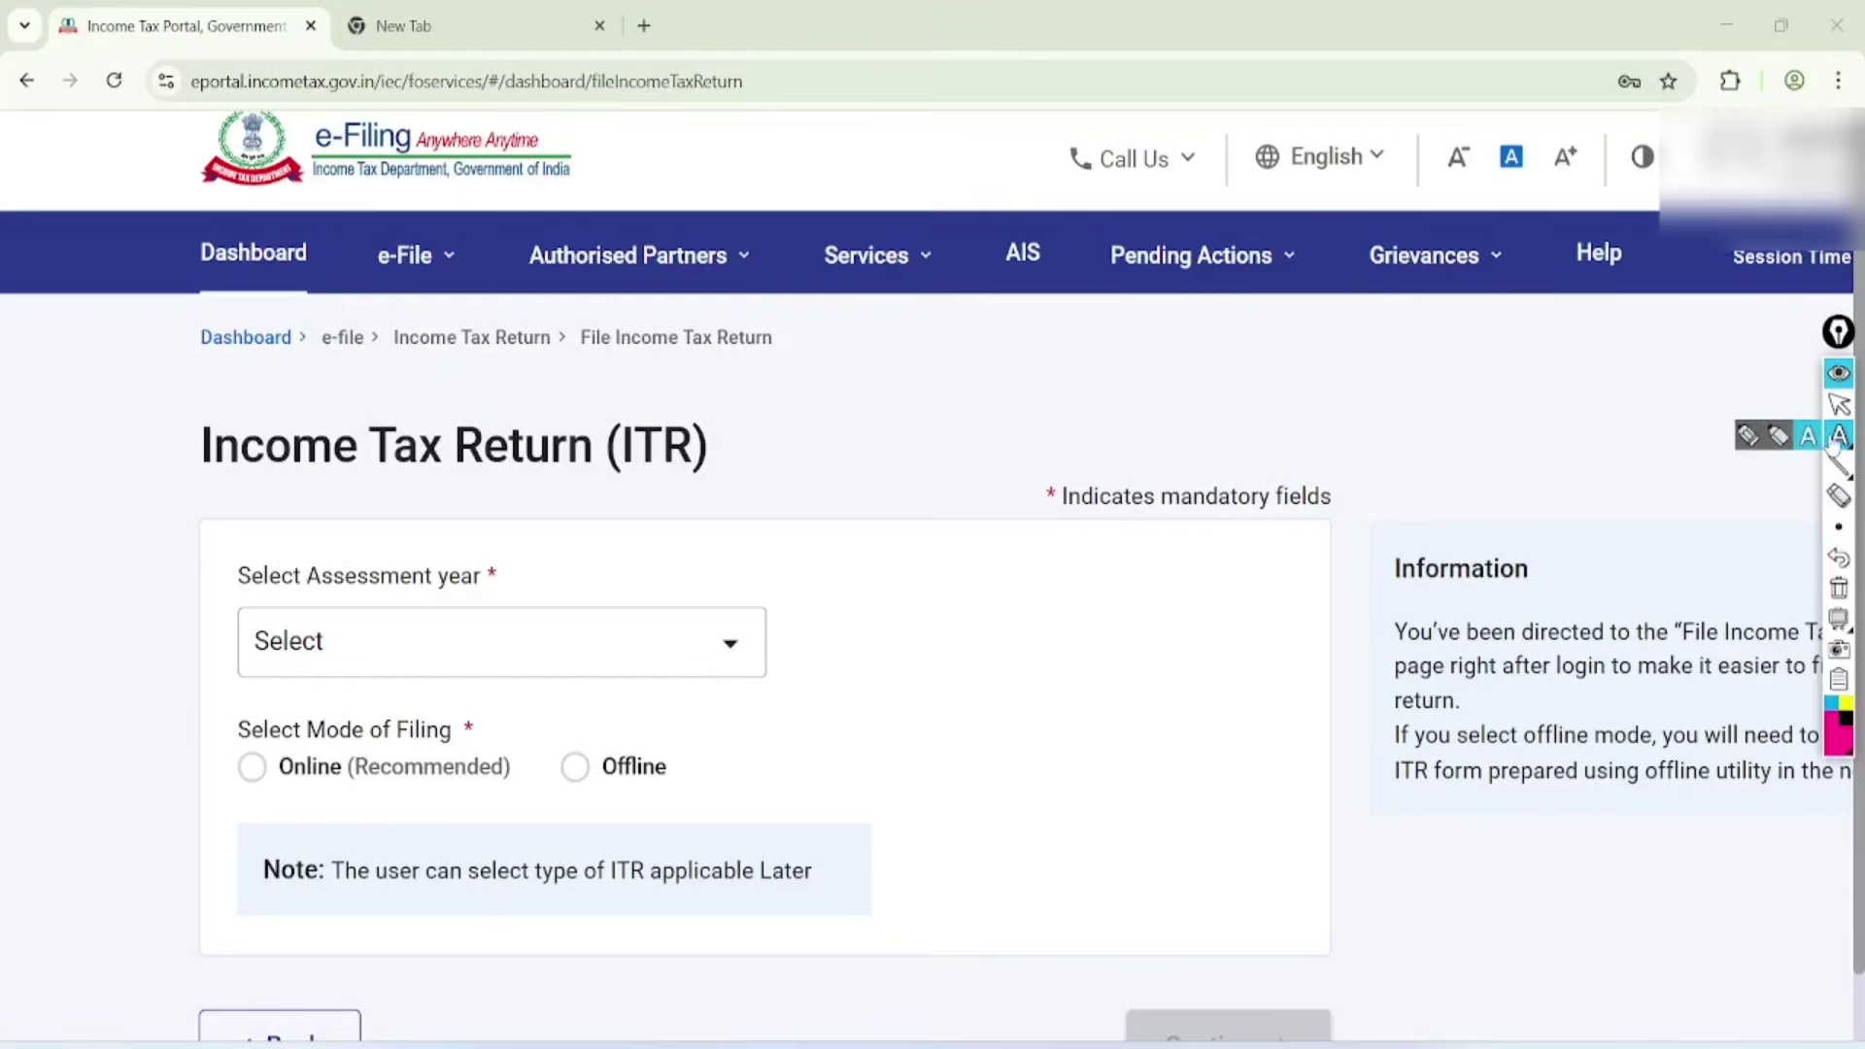
click(1780, 438)
mouse_move(928, 209)
mouse_down()
mouse_move(1073, 161)
mouse_move(1097, 172)
mouse_up()
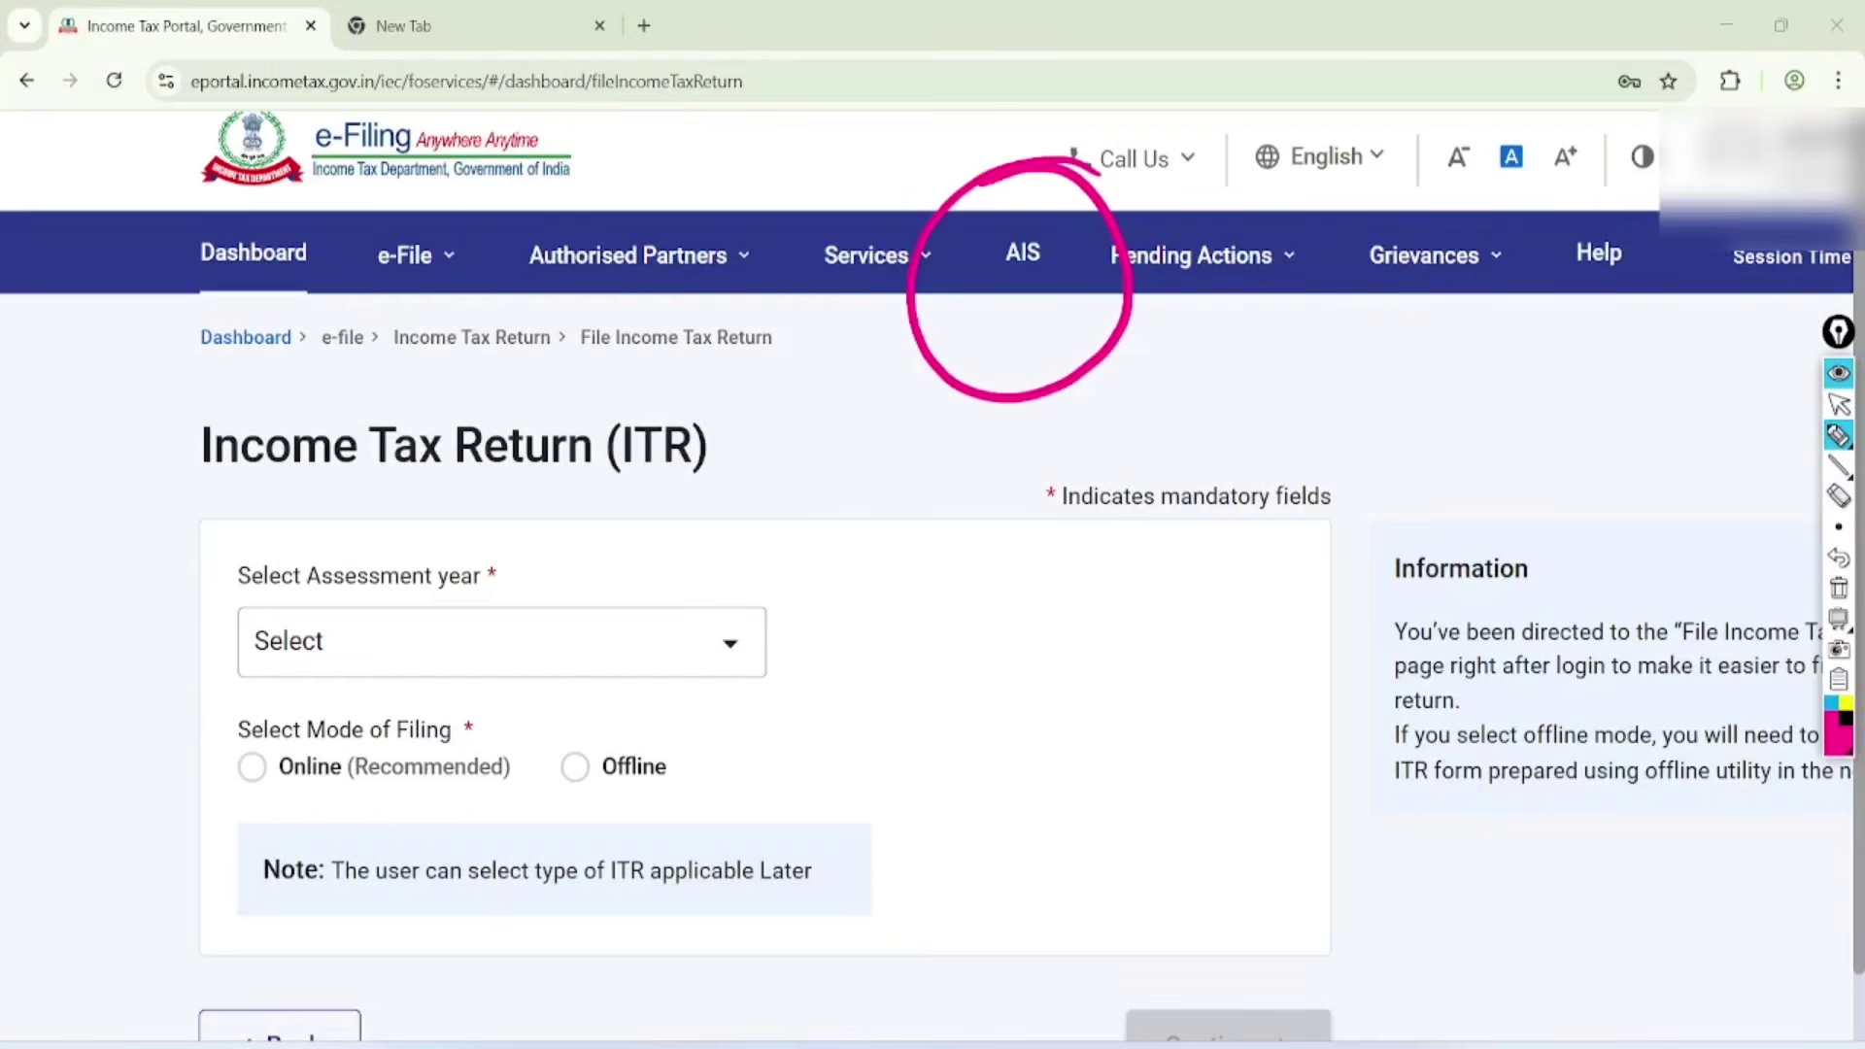
click(1839, 404)
click(1838, 587)
click(1839, 436)
click(1838, 404)
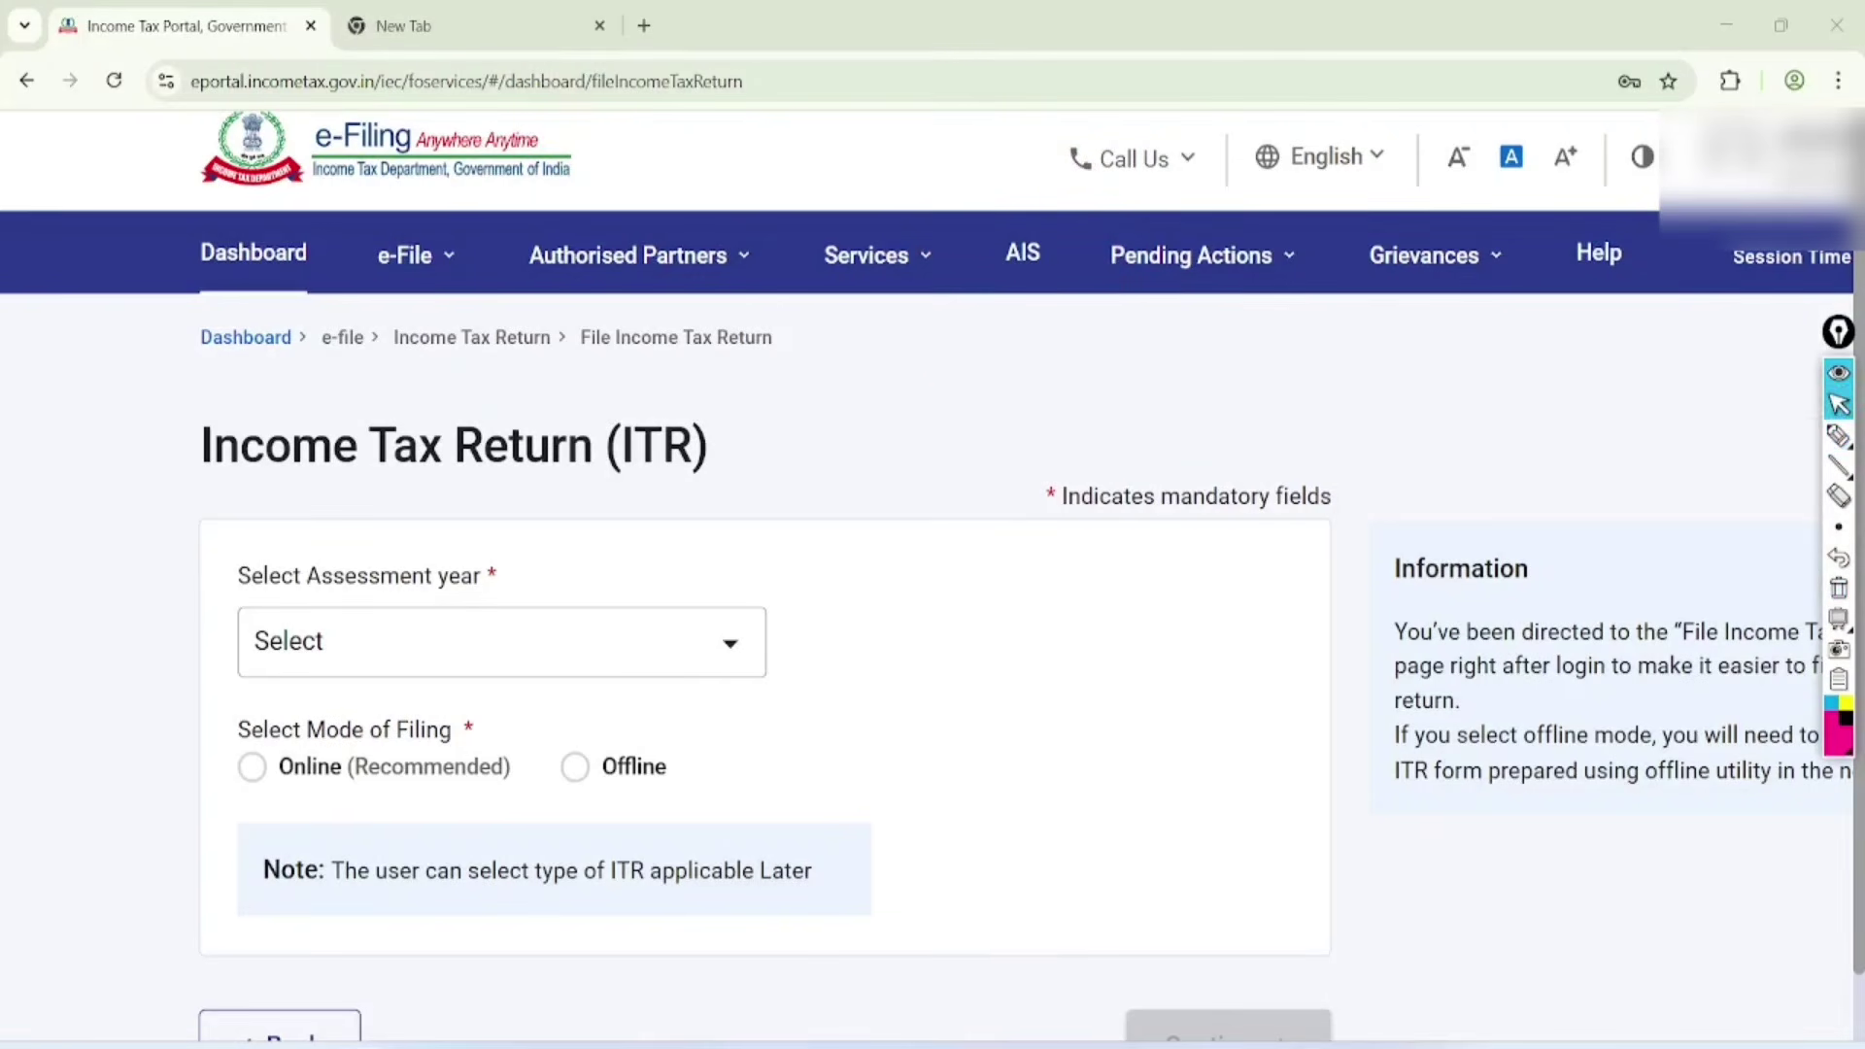
Proceed from AIS to the Compliance Portal, circle the AIS heading beside Instructions with the pen, and clear the mark
click(1023, 253)
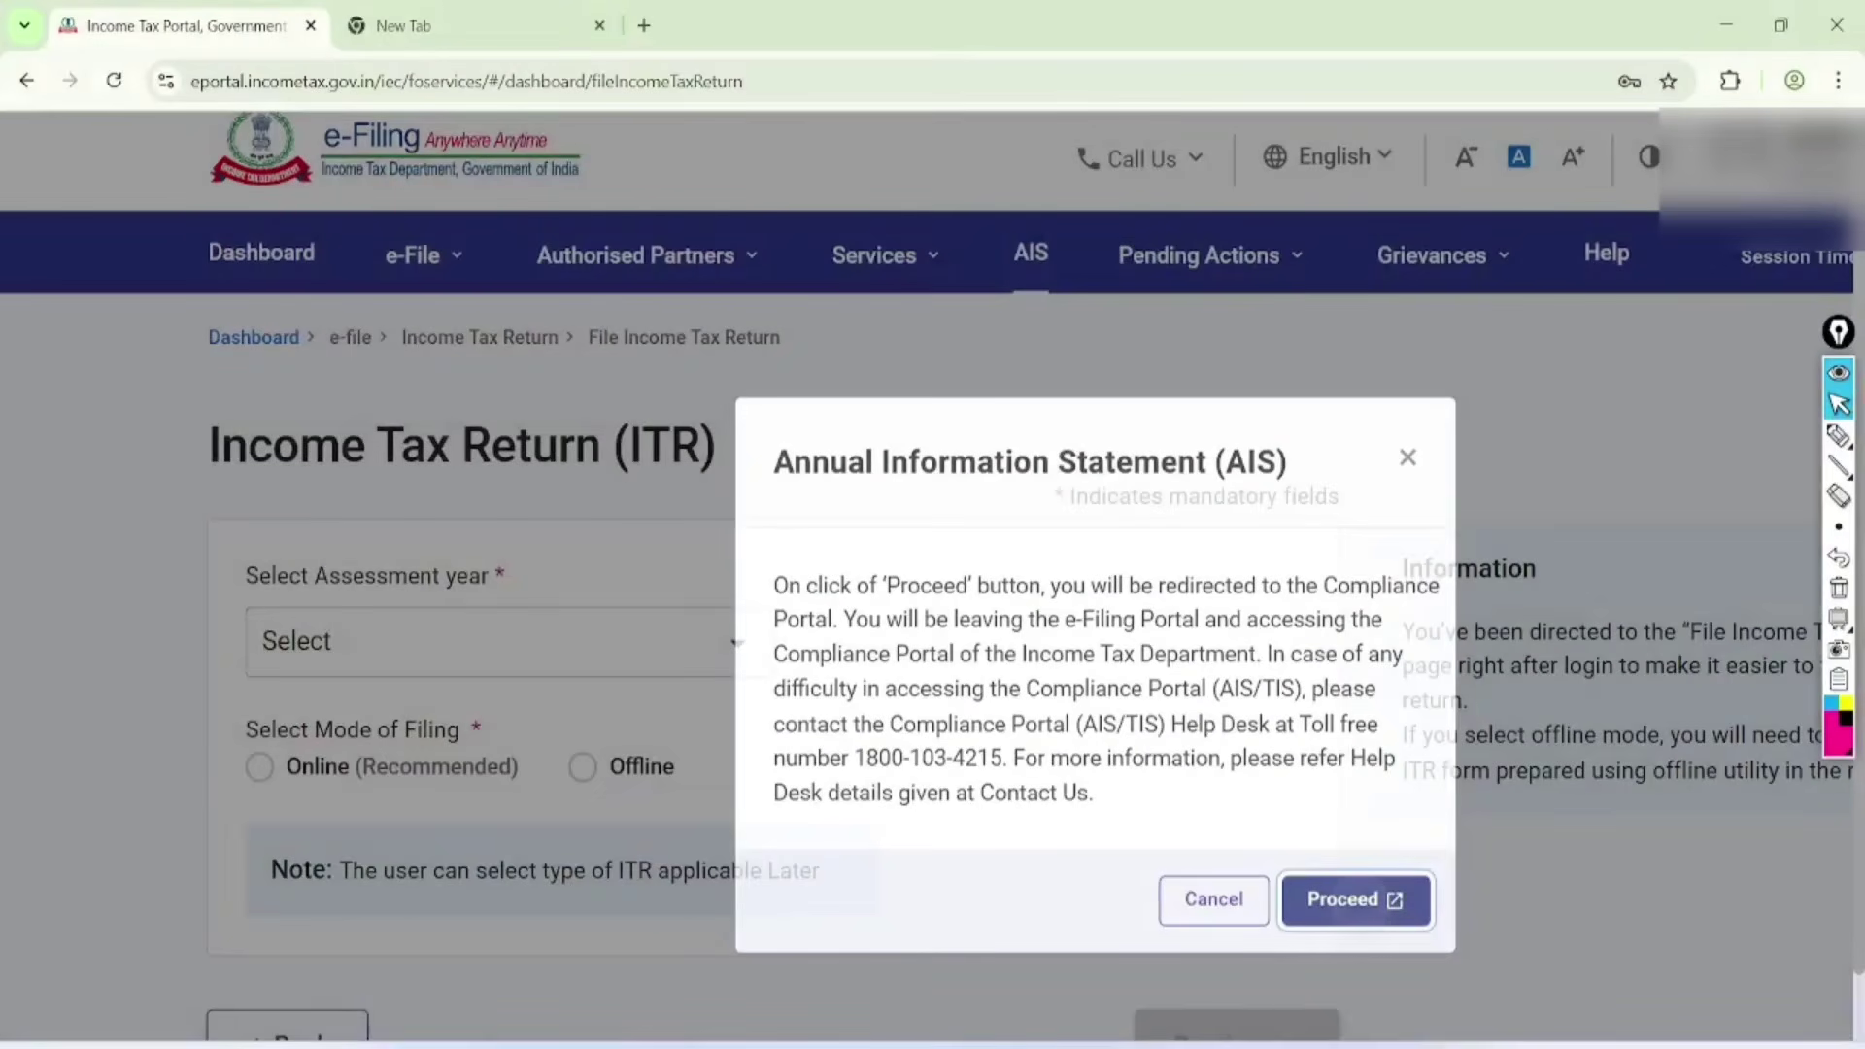
click(1355, 899)
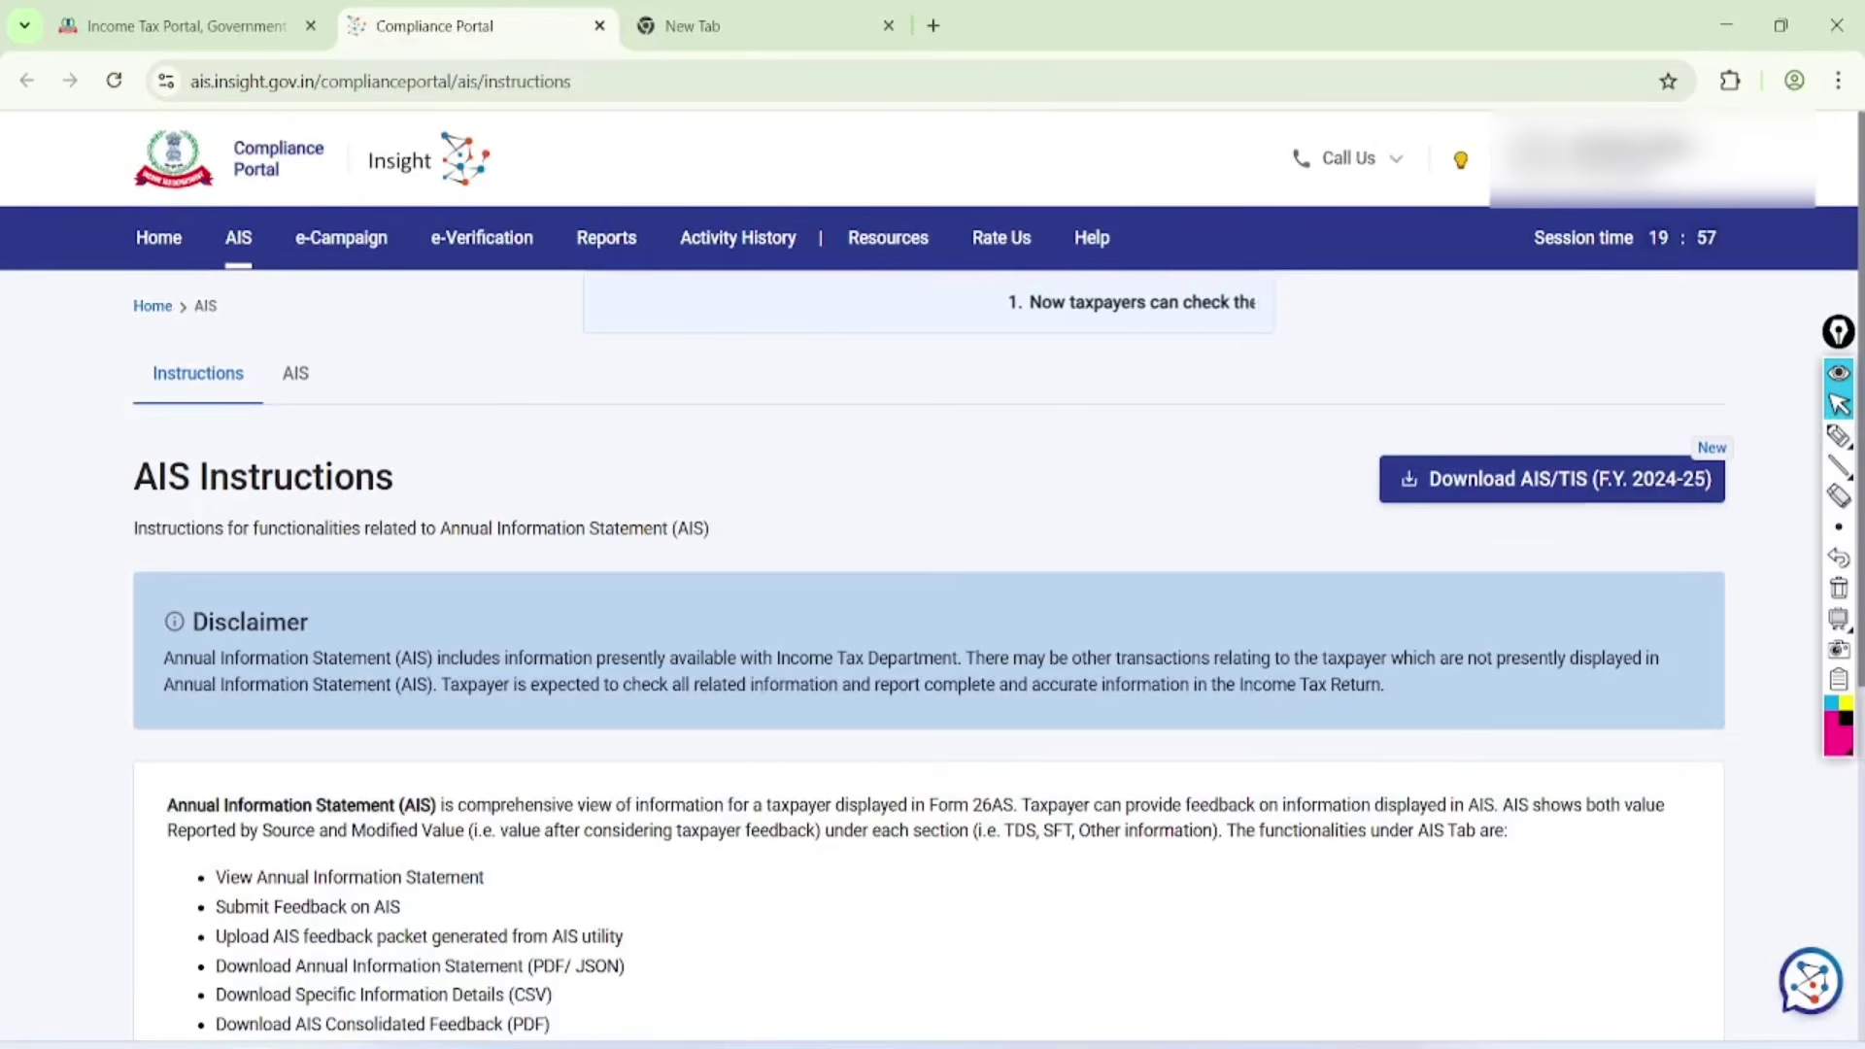
click(1838, 435)
mouse_move(372, 281)
mouse_down()
mouse_move(260, 424)
mouse_move(288, 309)
mouse_up()
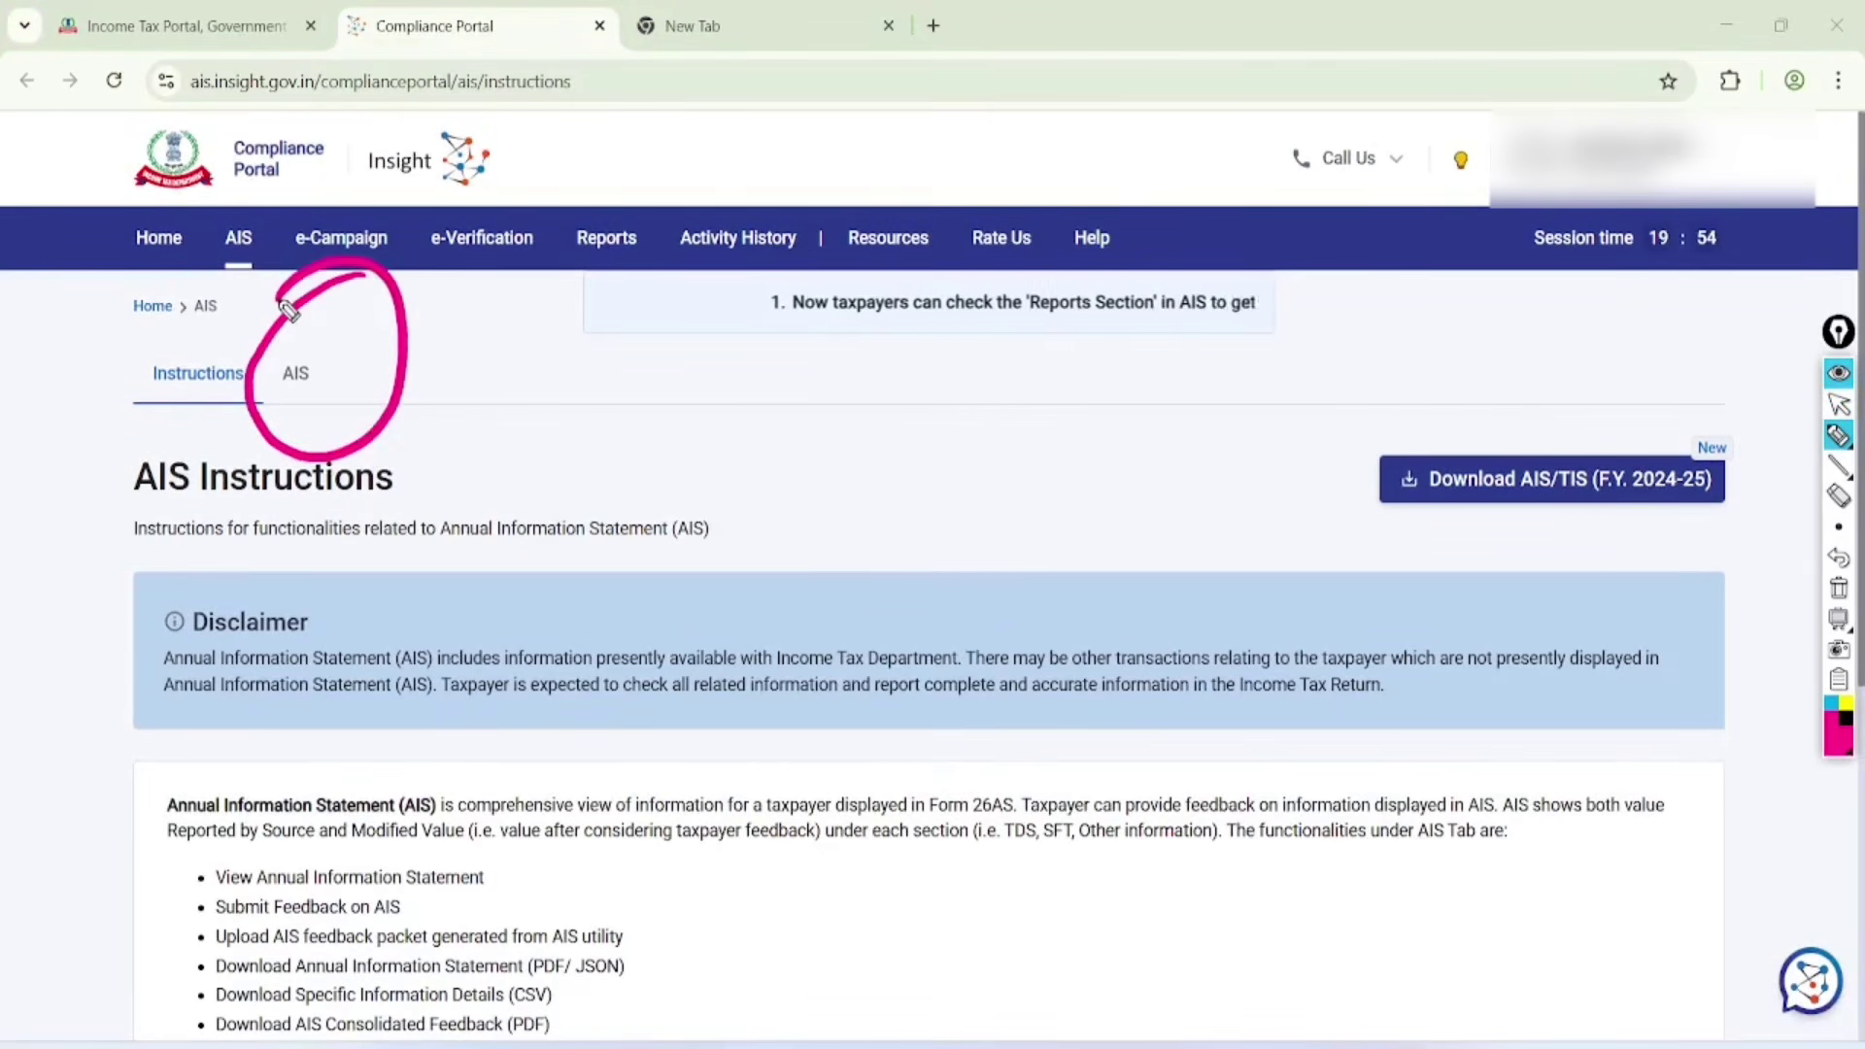
click(1838, 404)
click(1839, 587)
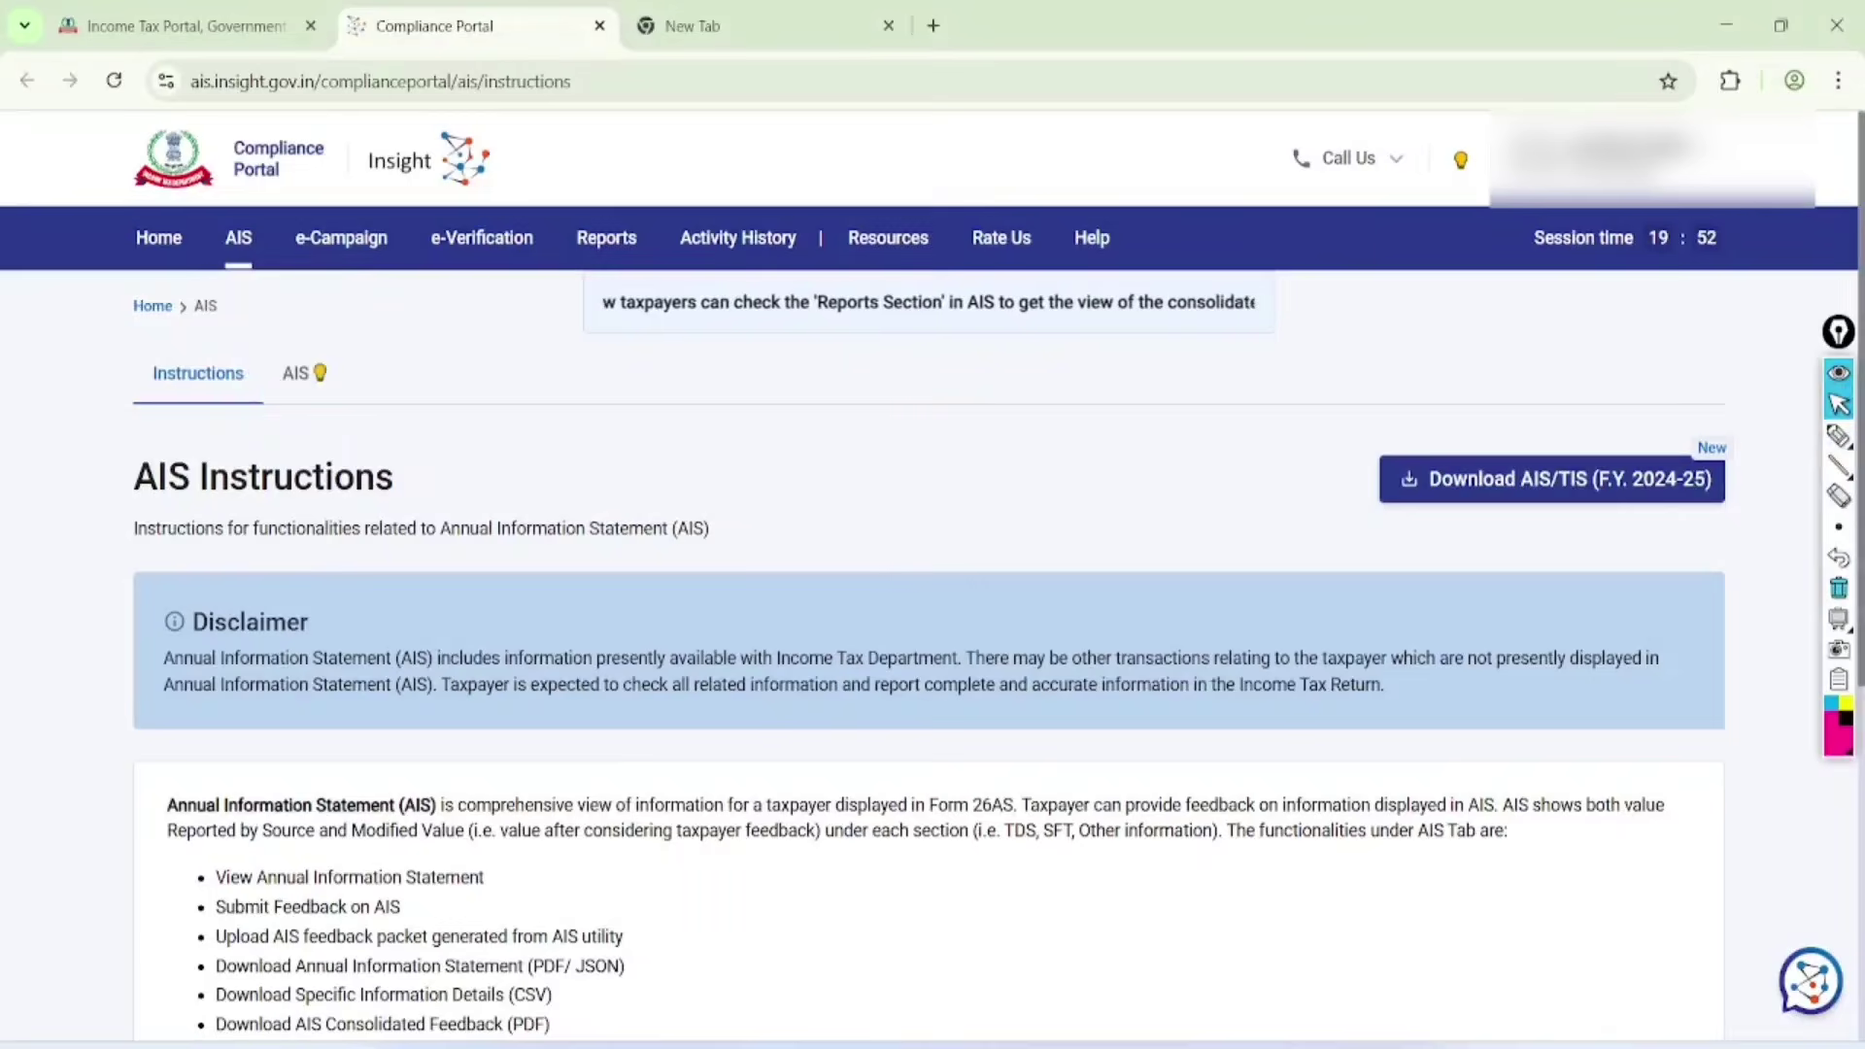
Open the AIS page, circle the F.Y. 2024-25 selector and the Taxpayer Information Summary with the pen, and clear the annotations
click(295, 373)
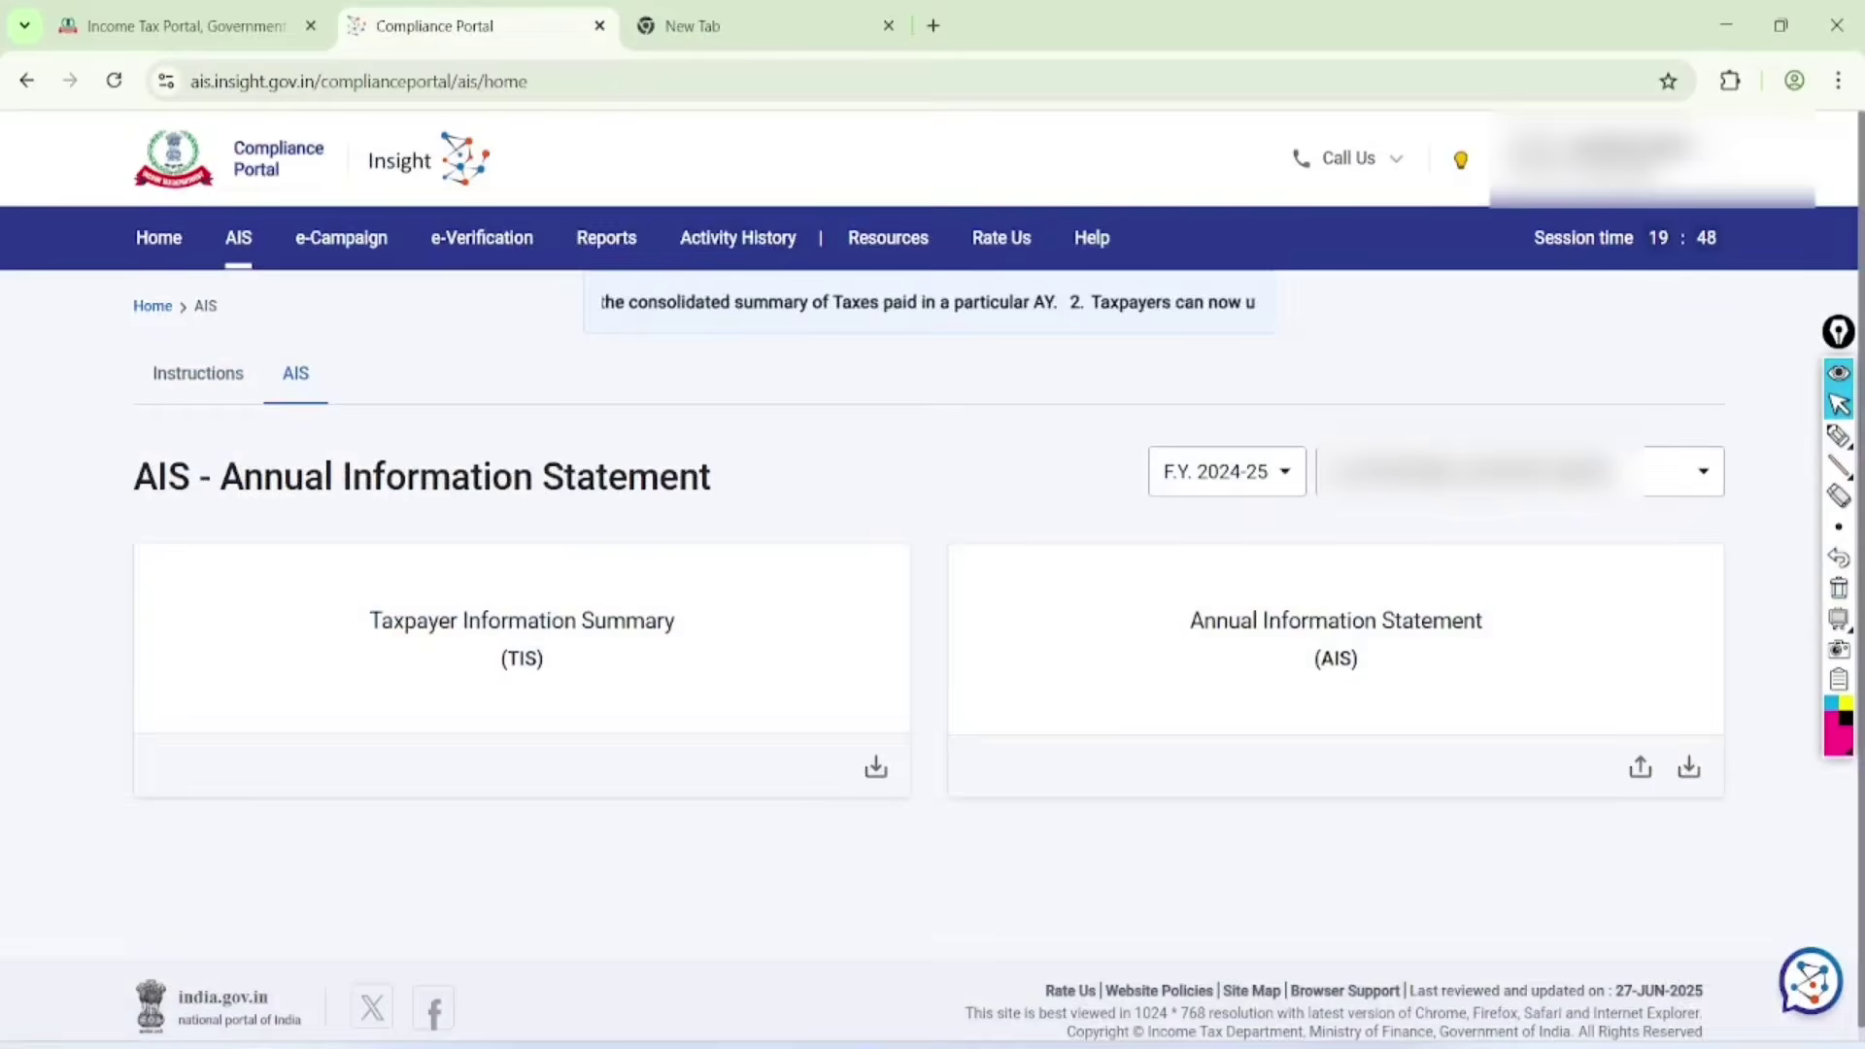
click(1838, 435)
mouse_move(1350, 367)
mouse_down()
mouse_move(1196, 361)
mouse_move(1297, 361)
mouse_move(1259, 356)
mouse_up()
mouse_move(663, 489)
mouse_down()
mouse_move(720, 625)
mouse_move(495, 545)
mouse_up()
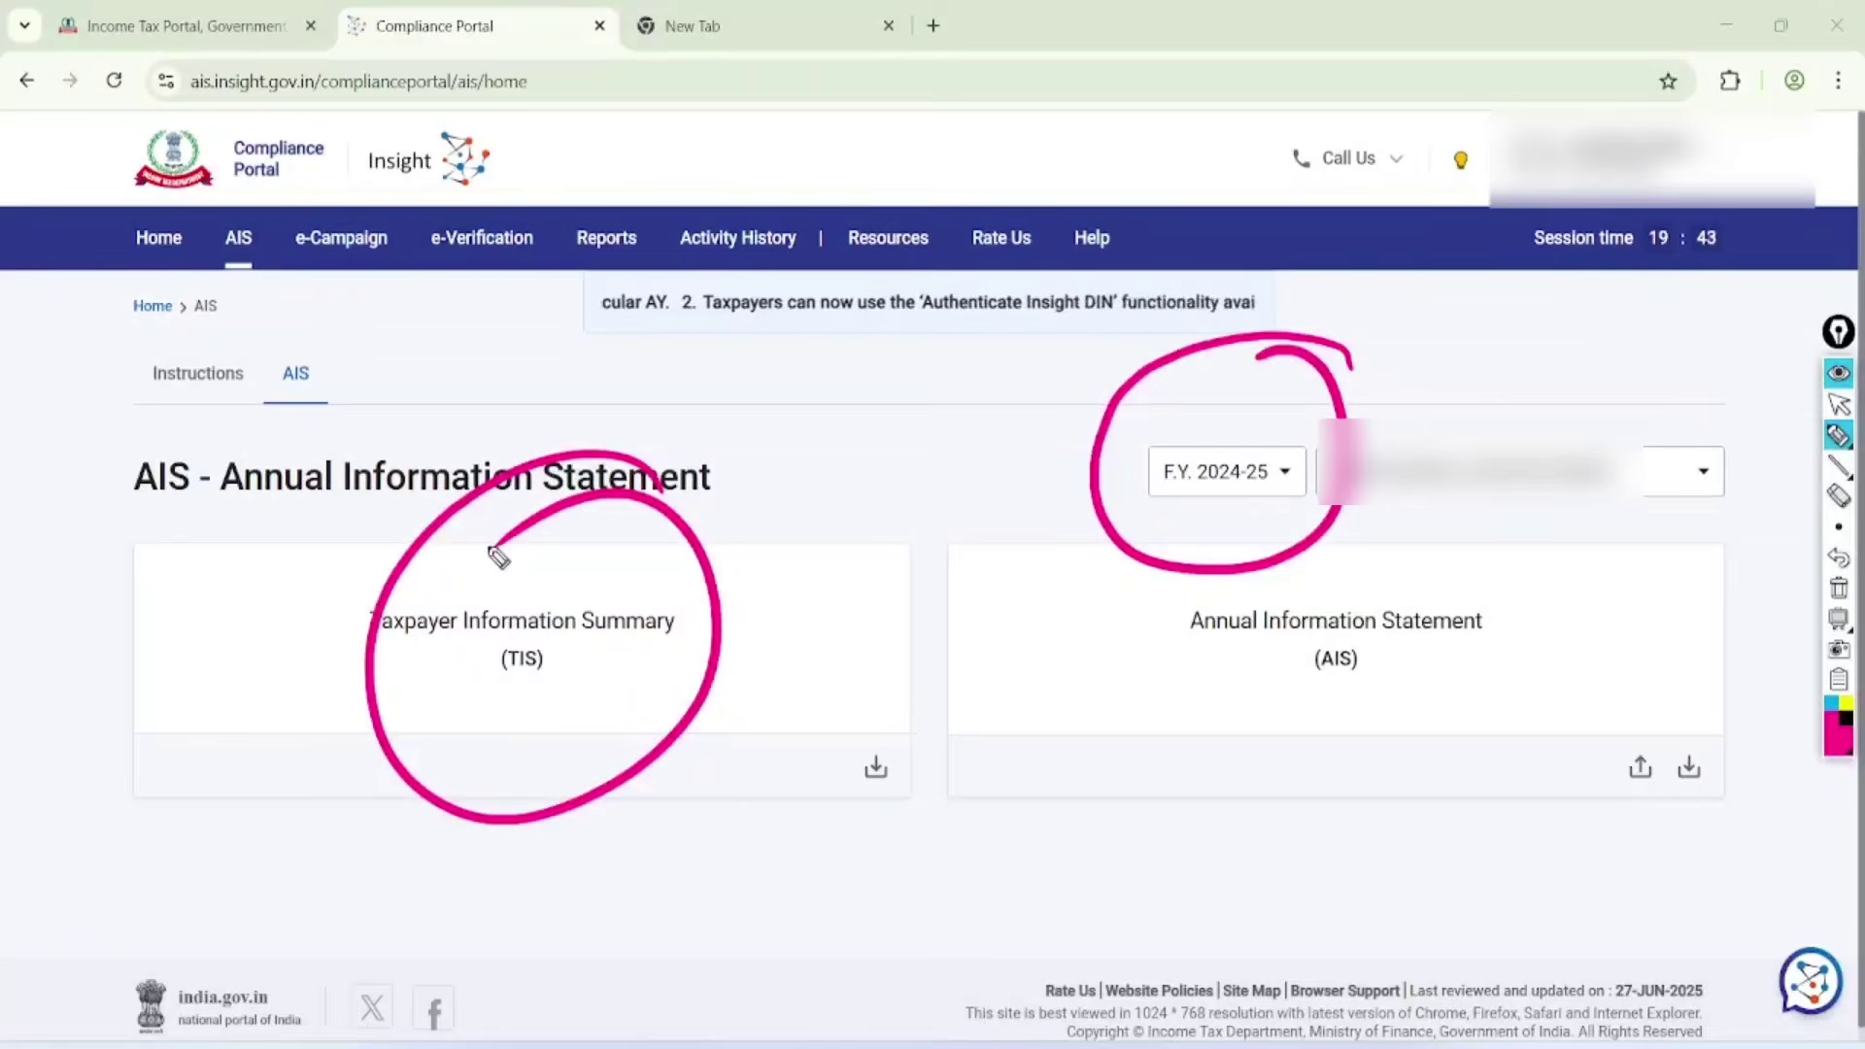
click(1838, 404)
click(1838, 588)
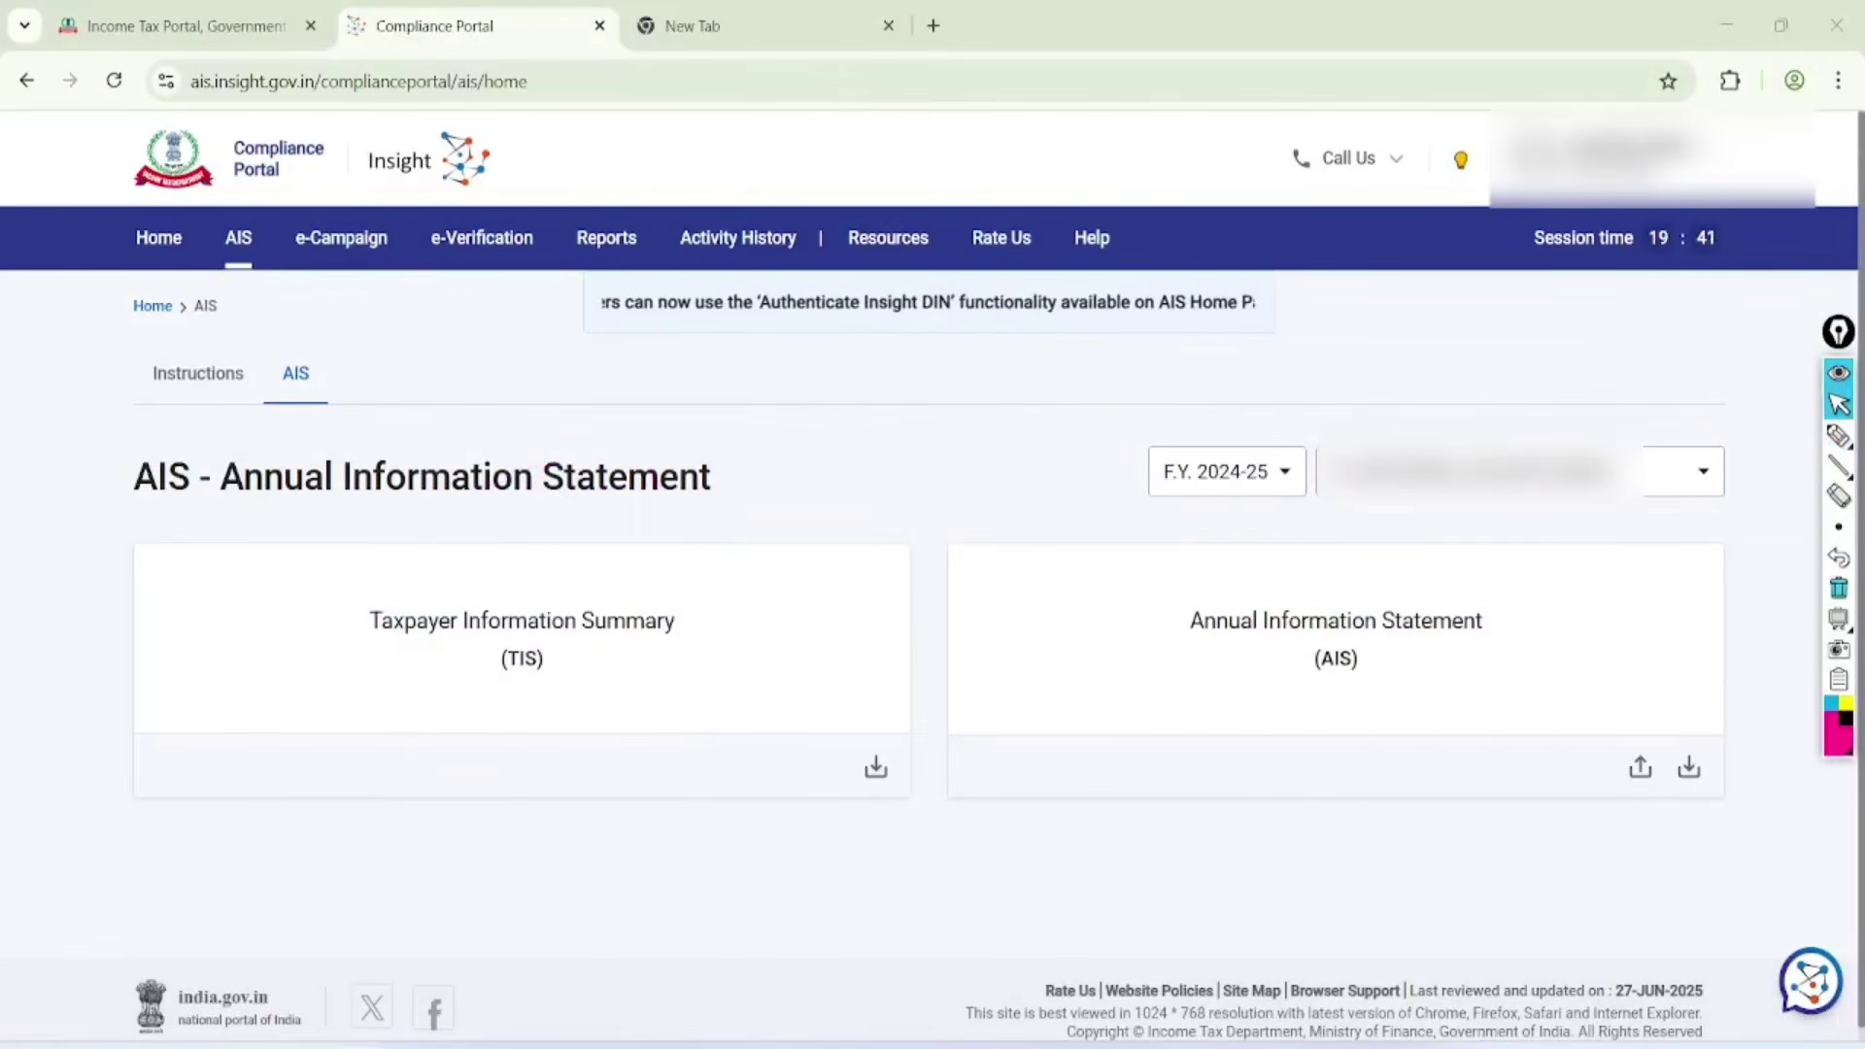
Open the Taxpayer Information Summary and draw a descending series of seven ticks beside Interest from savings bank
click(521, 636)
scroll(932, 582, down, 2)
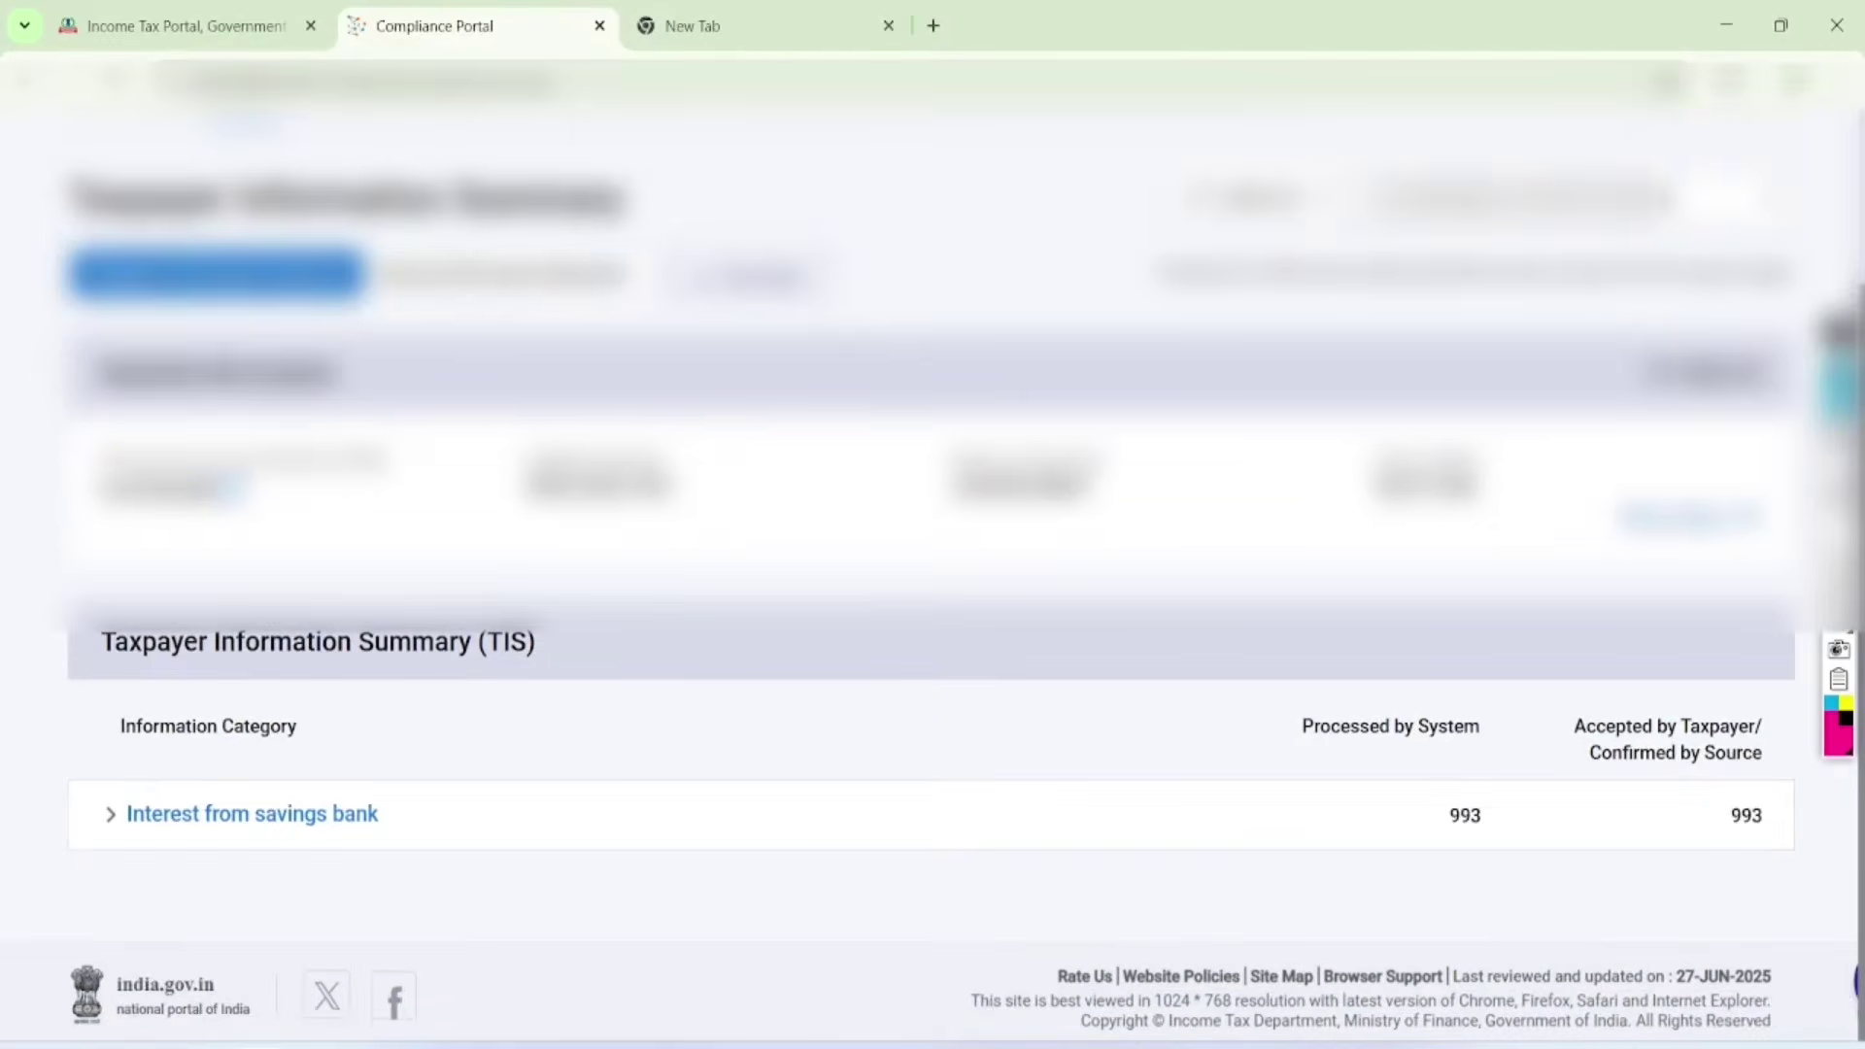
click(1838, 436)
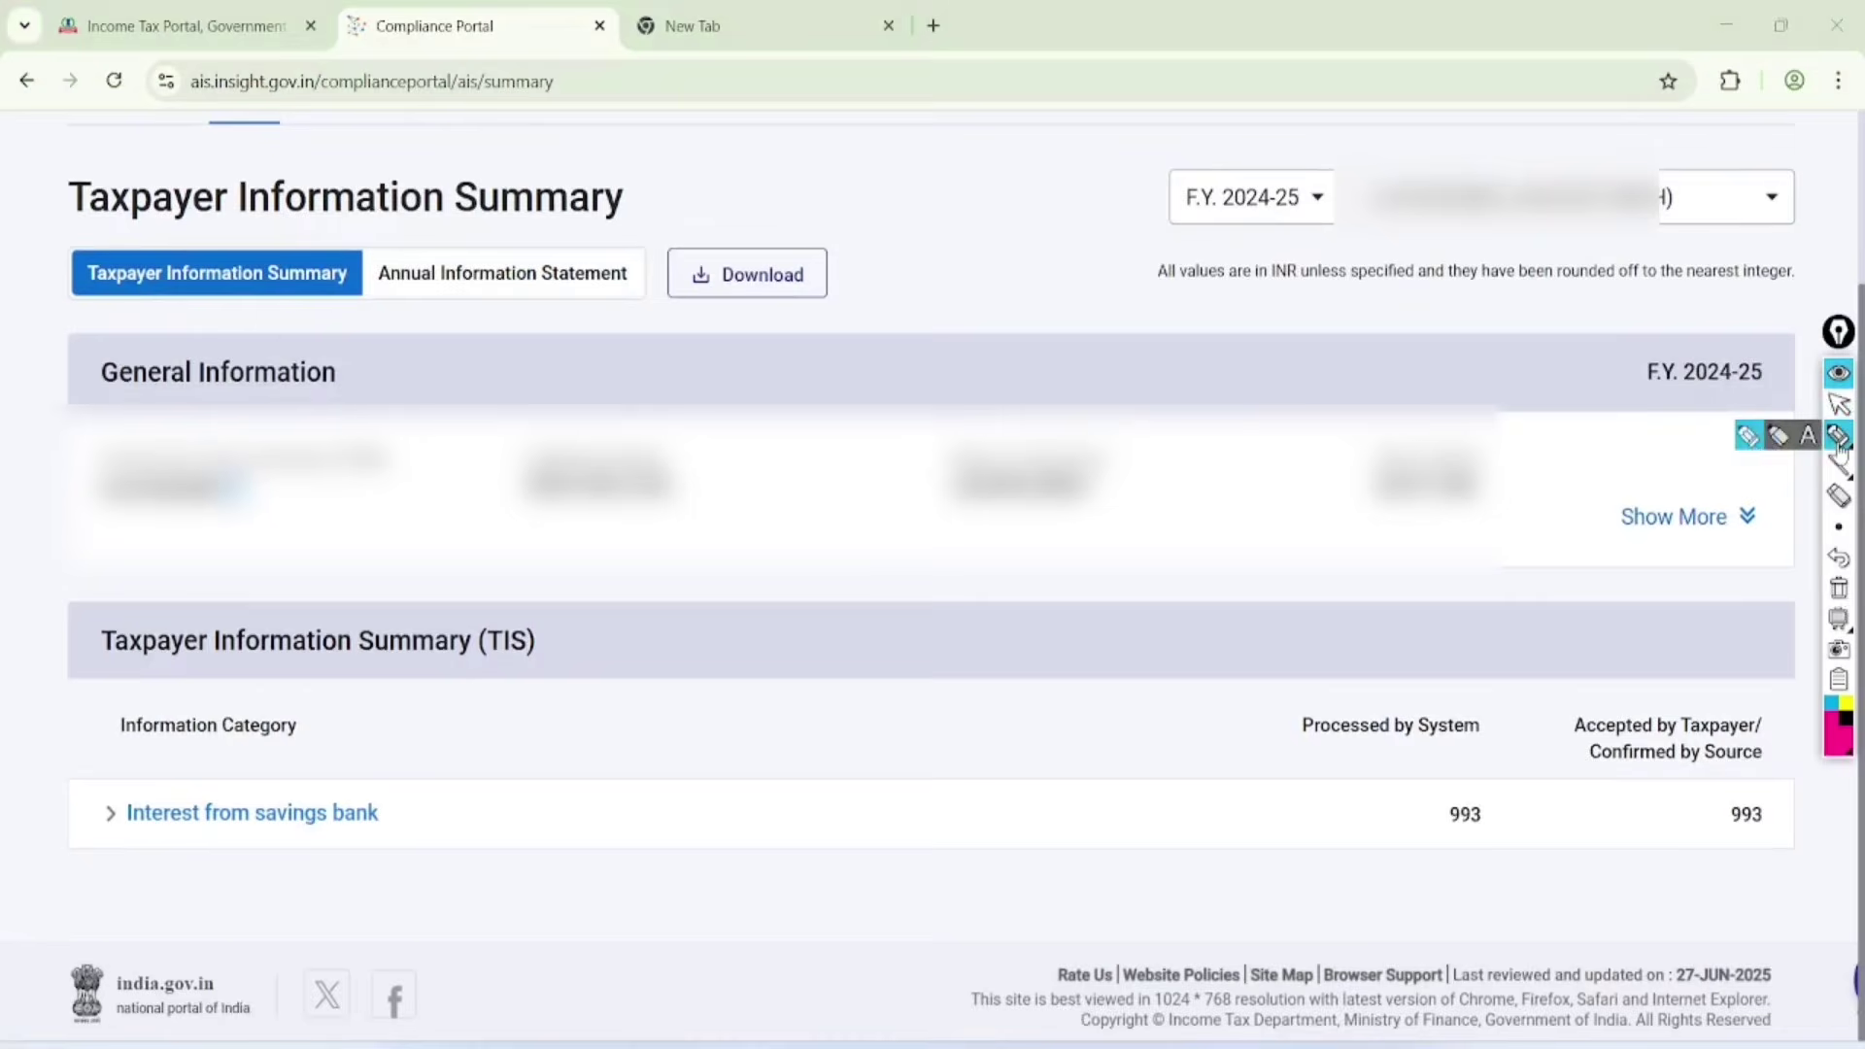
drag(393, 796, 580, 710)
drag(410, 833, 612, 751)
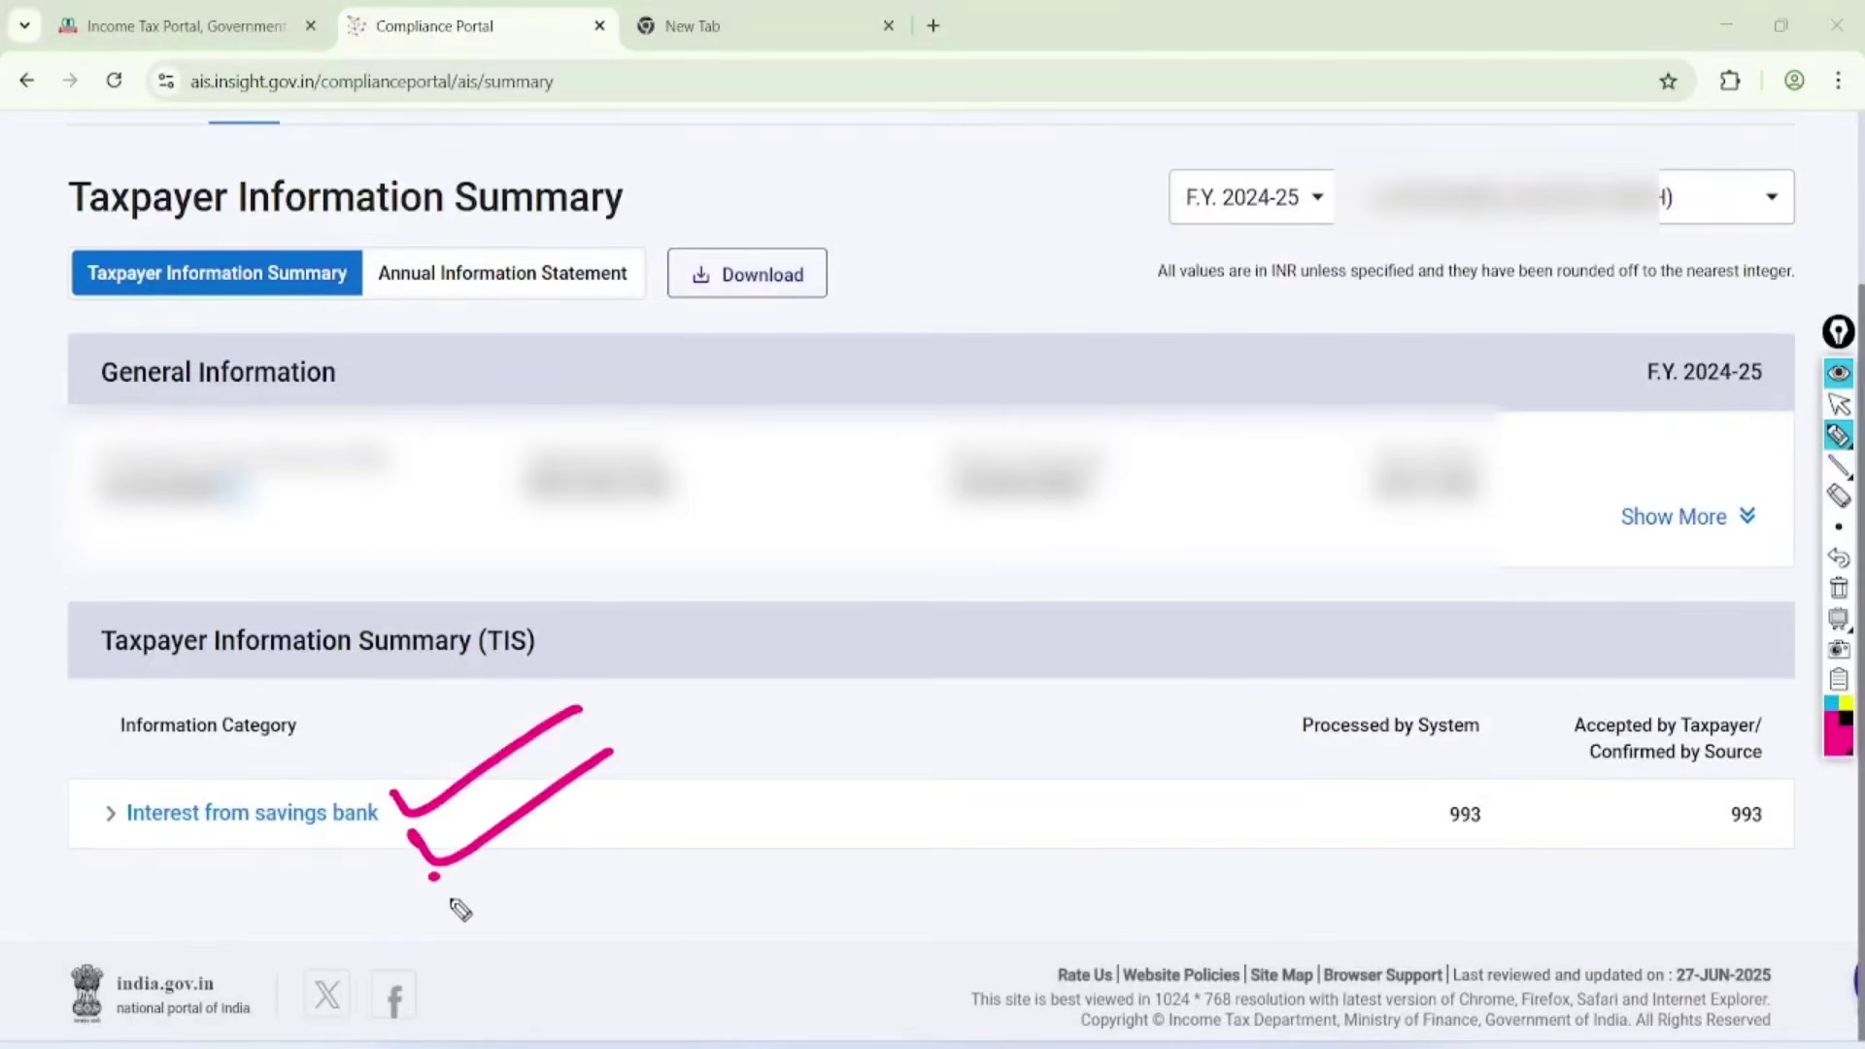
drag(434, 876, 627, 787)
mouse_move(476, 919)
mouse_down()
mouse_move(492, 948)
mouse_move(678, 819)
mouse_up()
mouse_move(529, 956)
mouse_down()
mouse_move(545, 965)
mouse_move(707, 855)
mouse_up()
drag(600, 990, 770, 897)
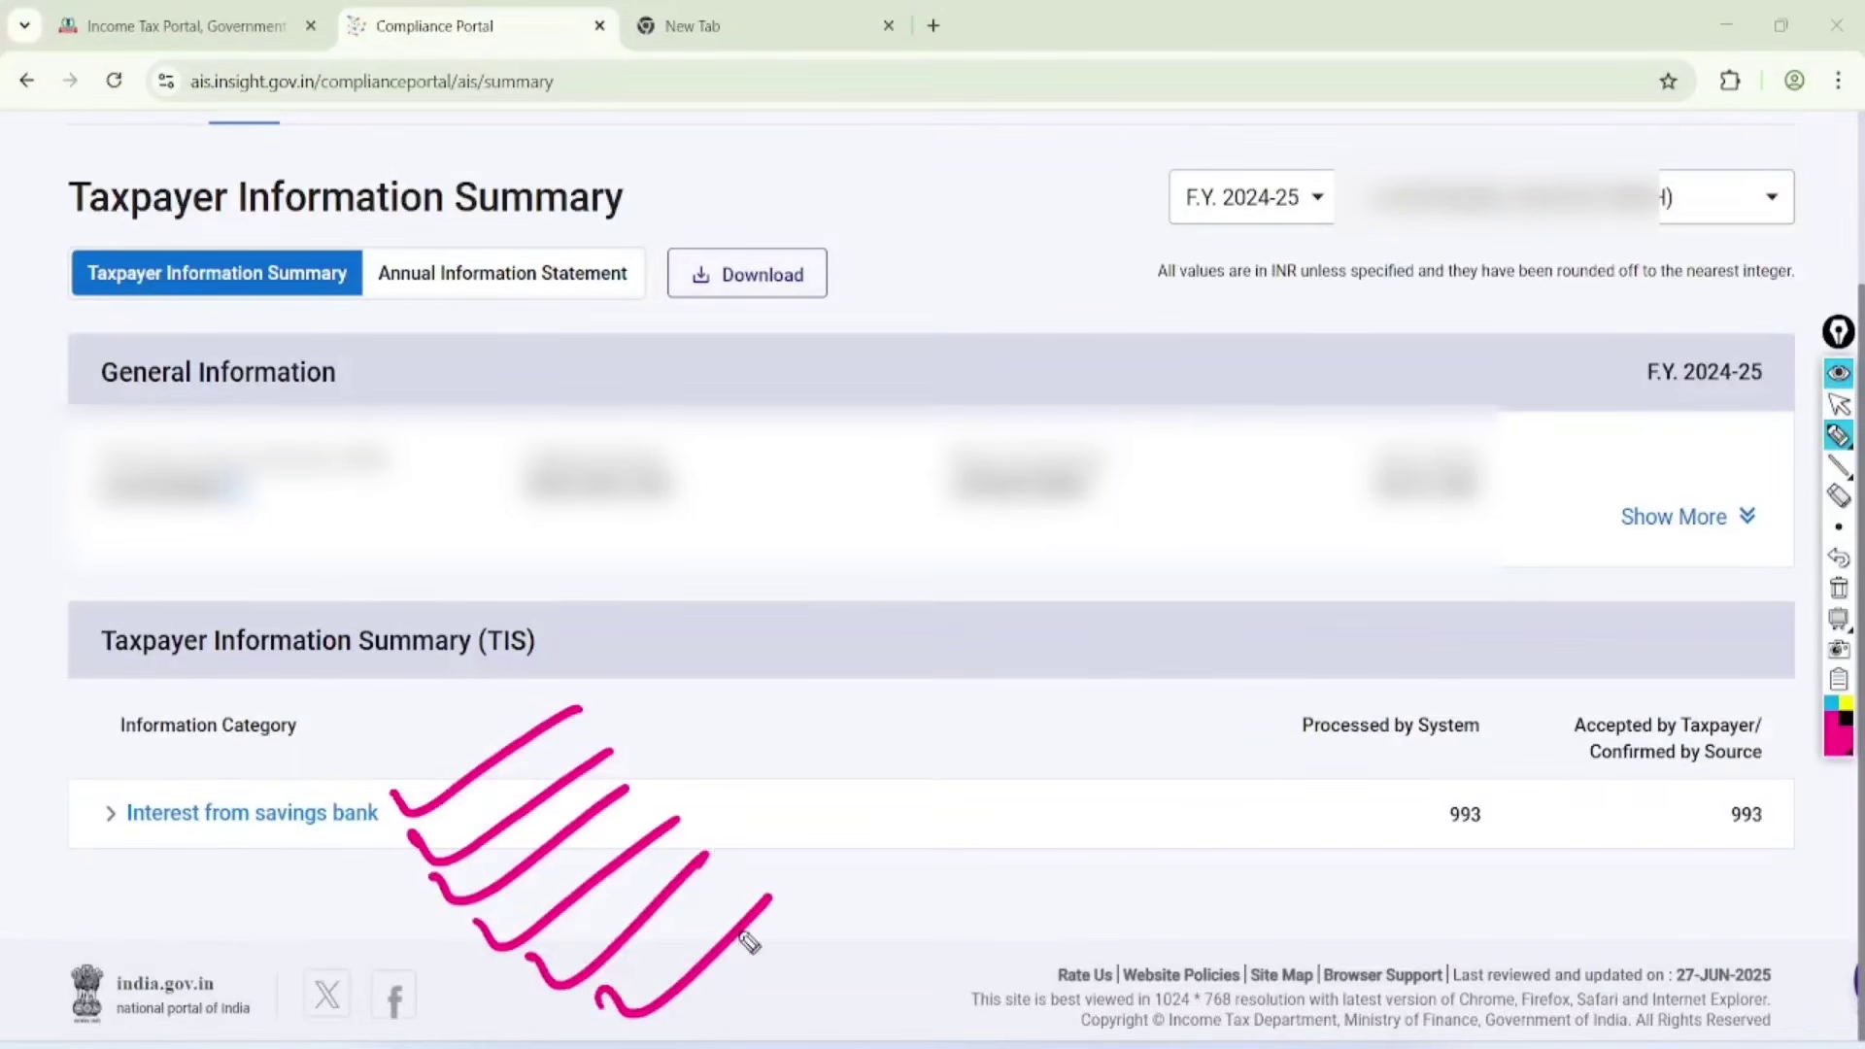
drag(651, 1032, 824, 949)
Circle the ticks, add a circled mark in the General Information area, and clear all annotations
mouse_move(853, 627)
mouse_down()
mouse_move(688, 541)
mouse_move(990, 854)
mouse_move(563, 636)
mouse_up()
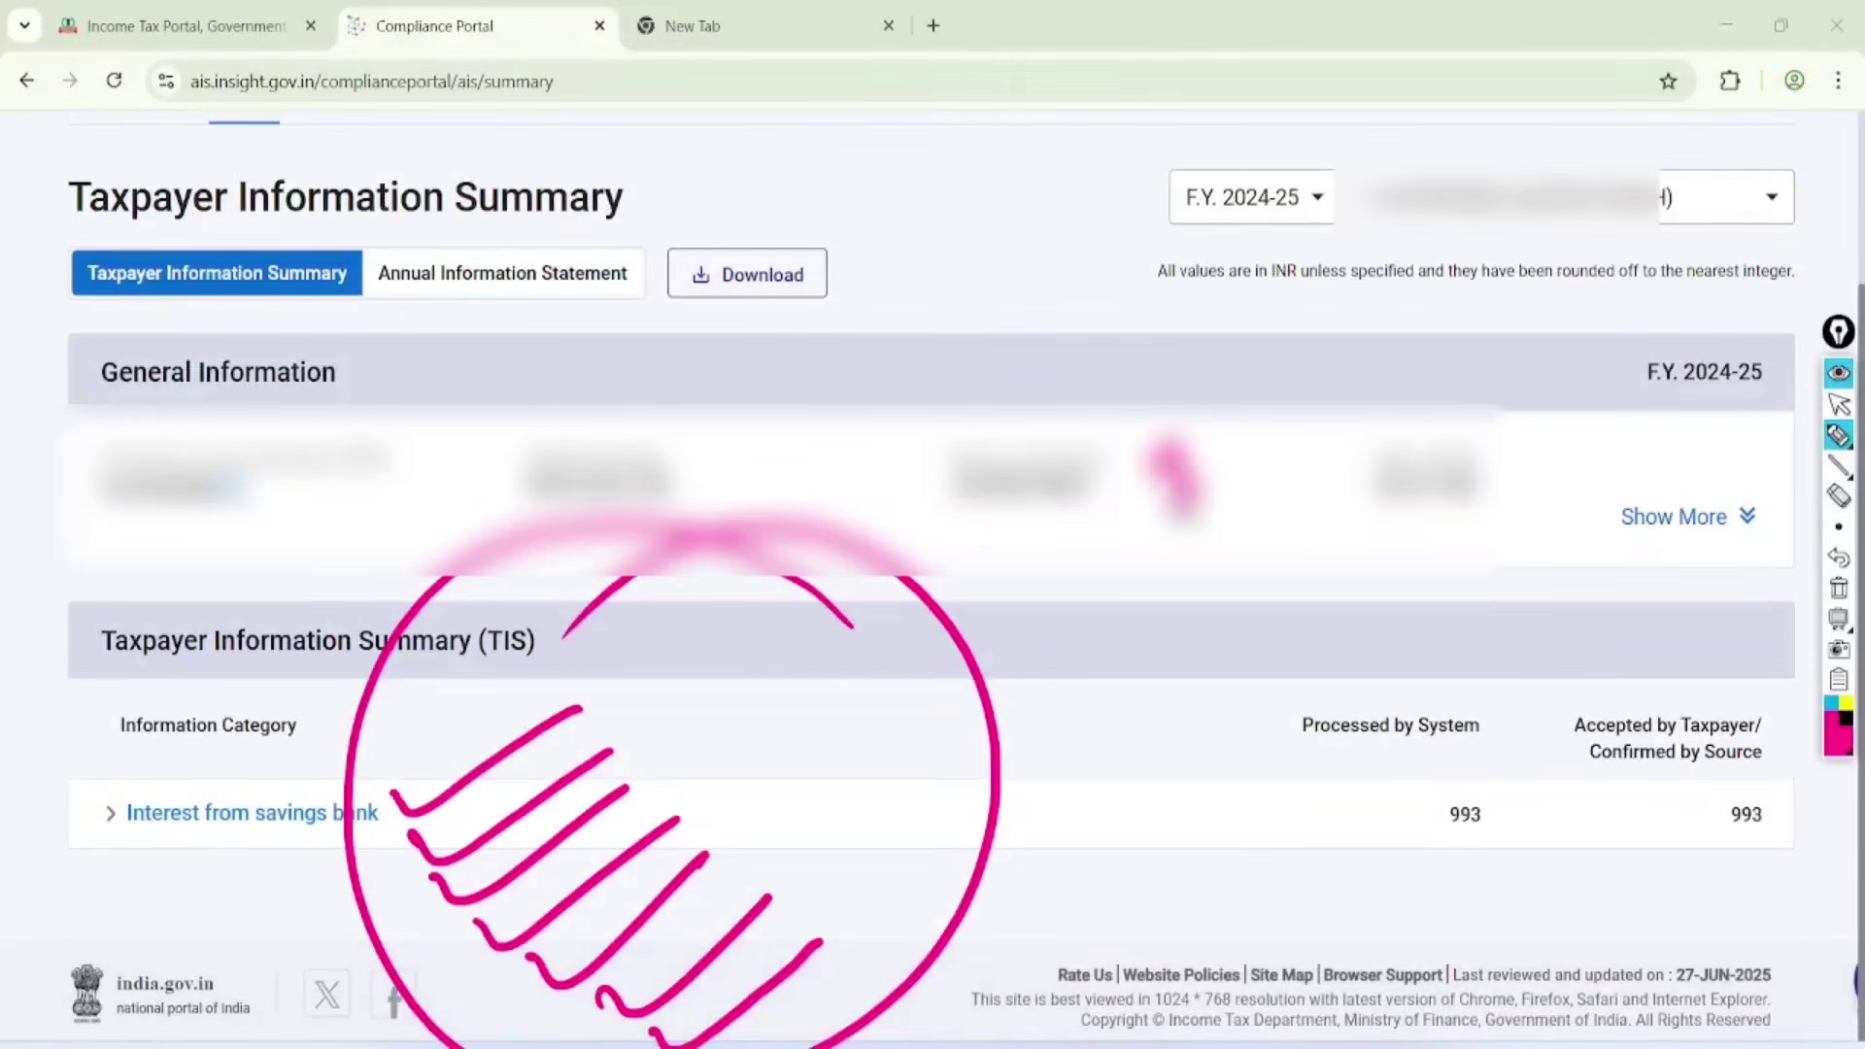
mouse_move(1225, 400)
mouse_down()
mouse_move(1156, 507)
mouse_move(1278, 402)
mouse_up()
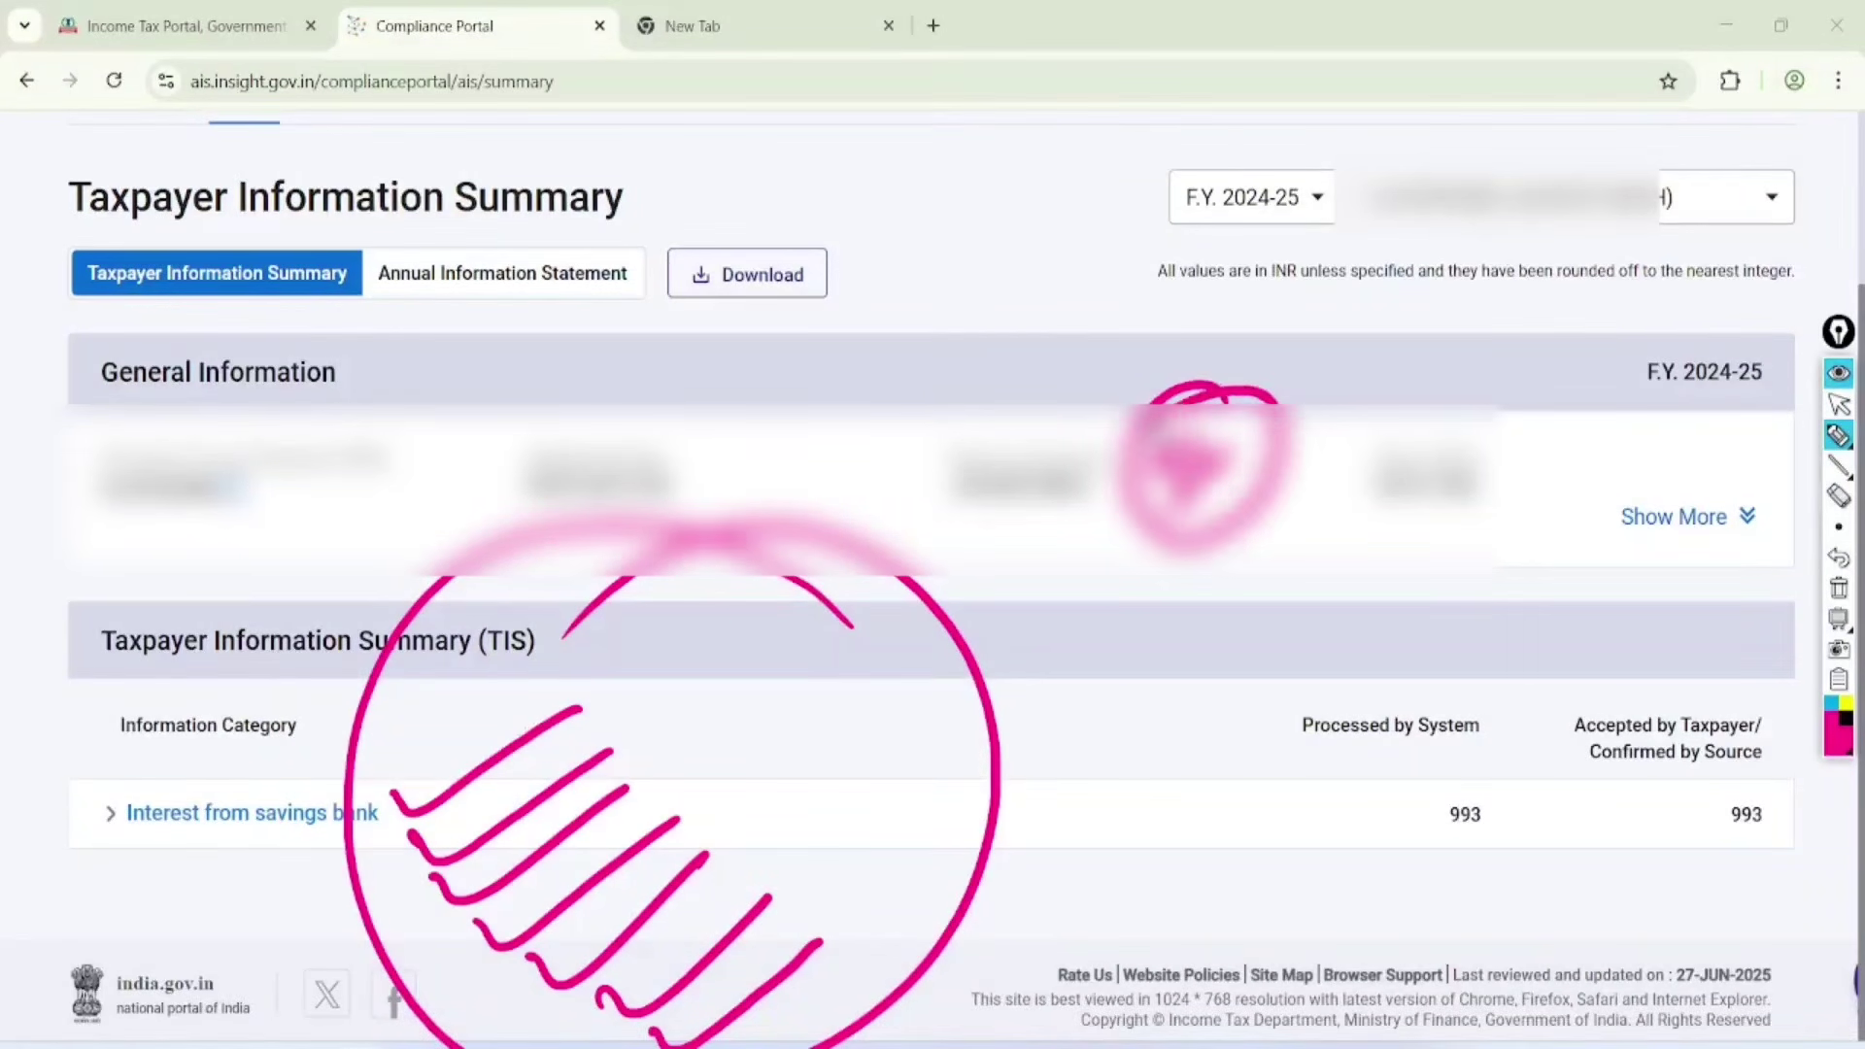
click(1838, 404)
click(1839, 587)
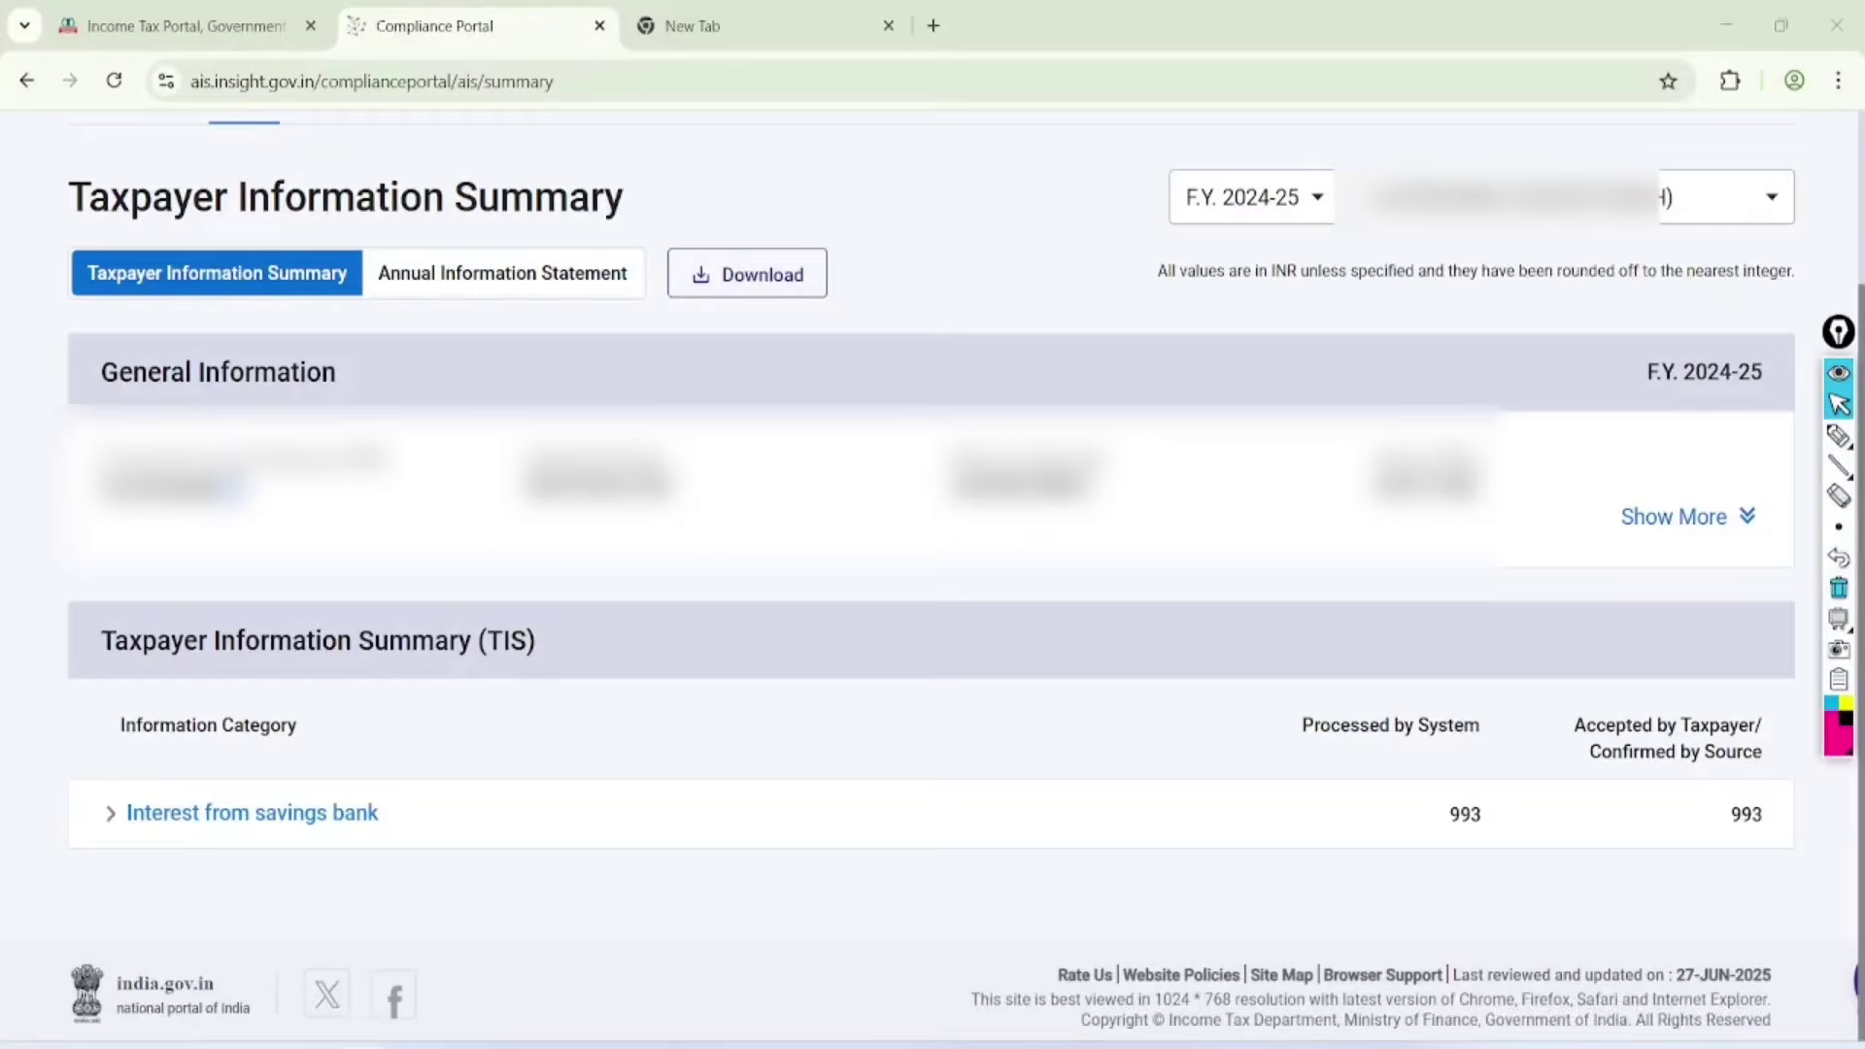
Return to the e-Filing portal, choose to view Form 26AS under Income Tax Returns, and confirm the redirect disclaimer
click(185, 27)
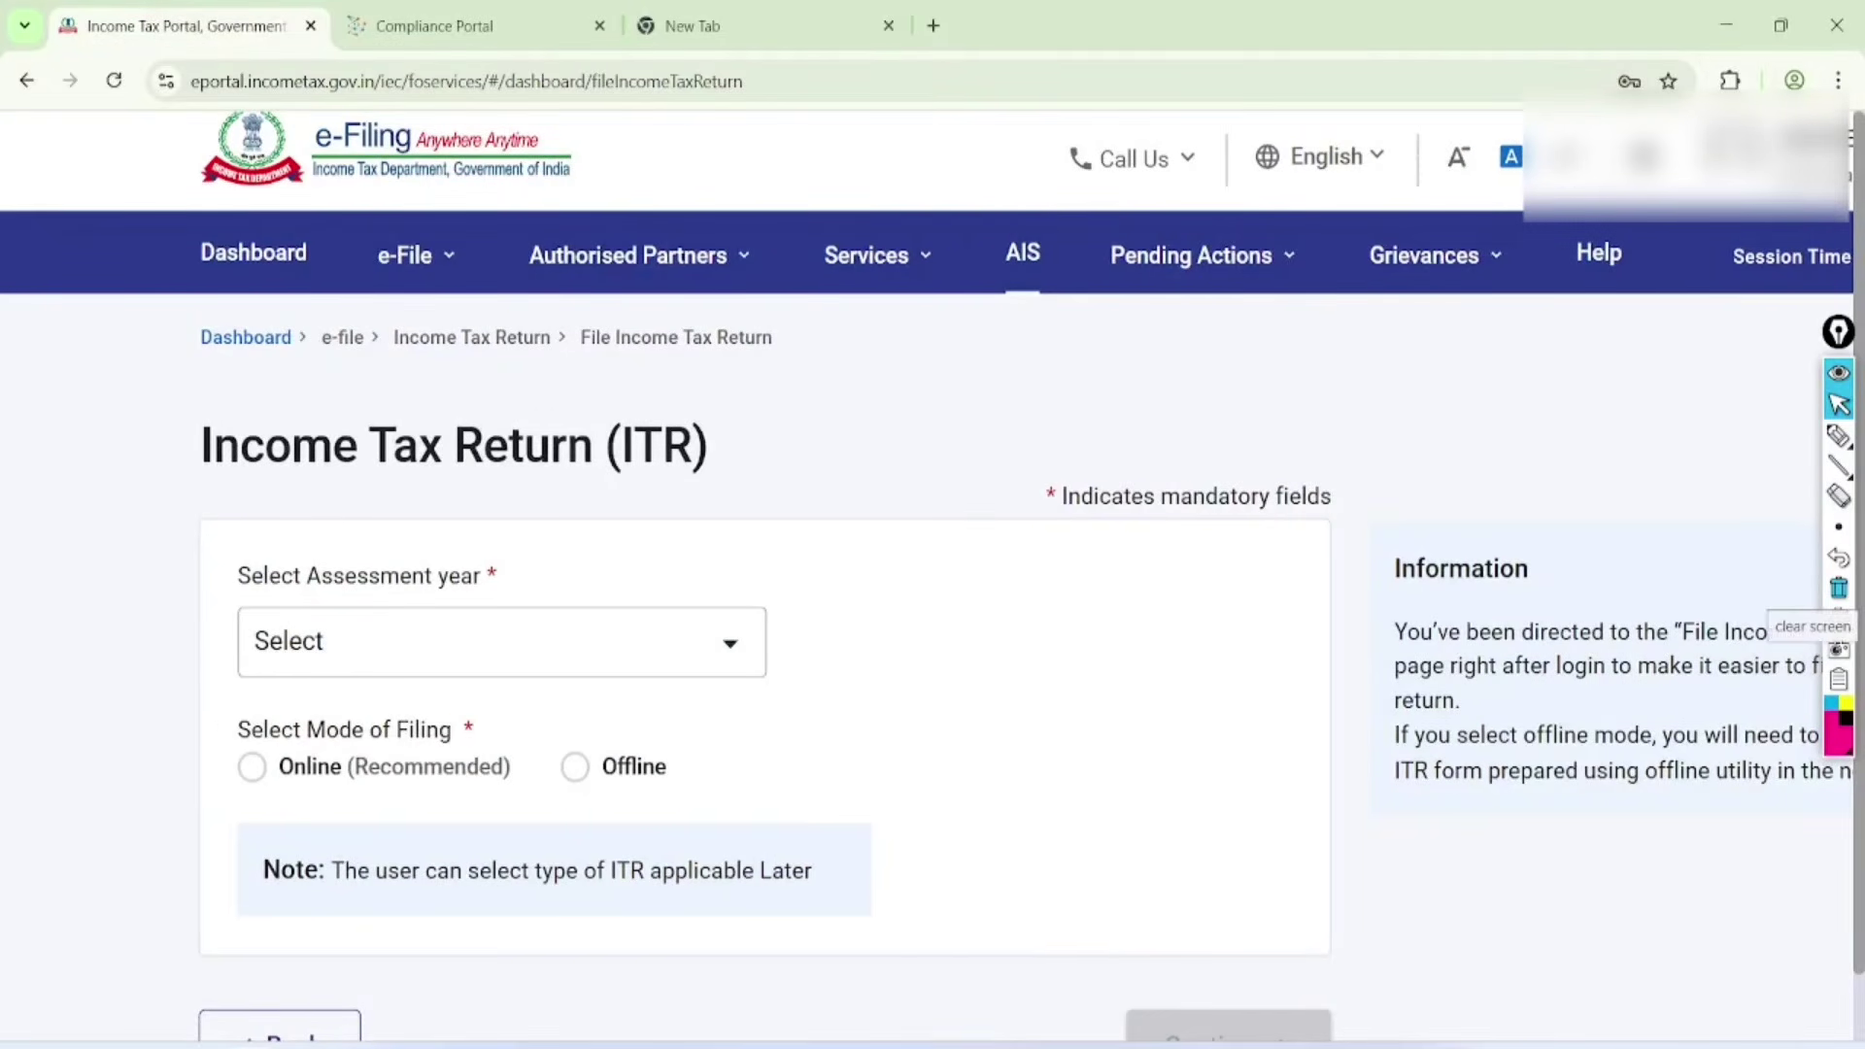
click(415, 254)
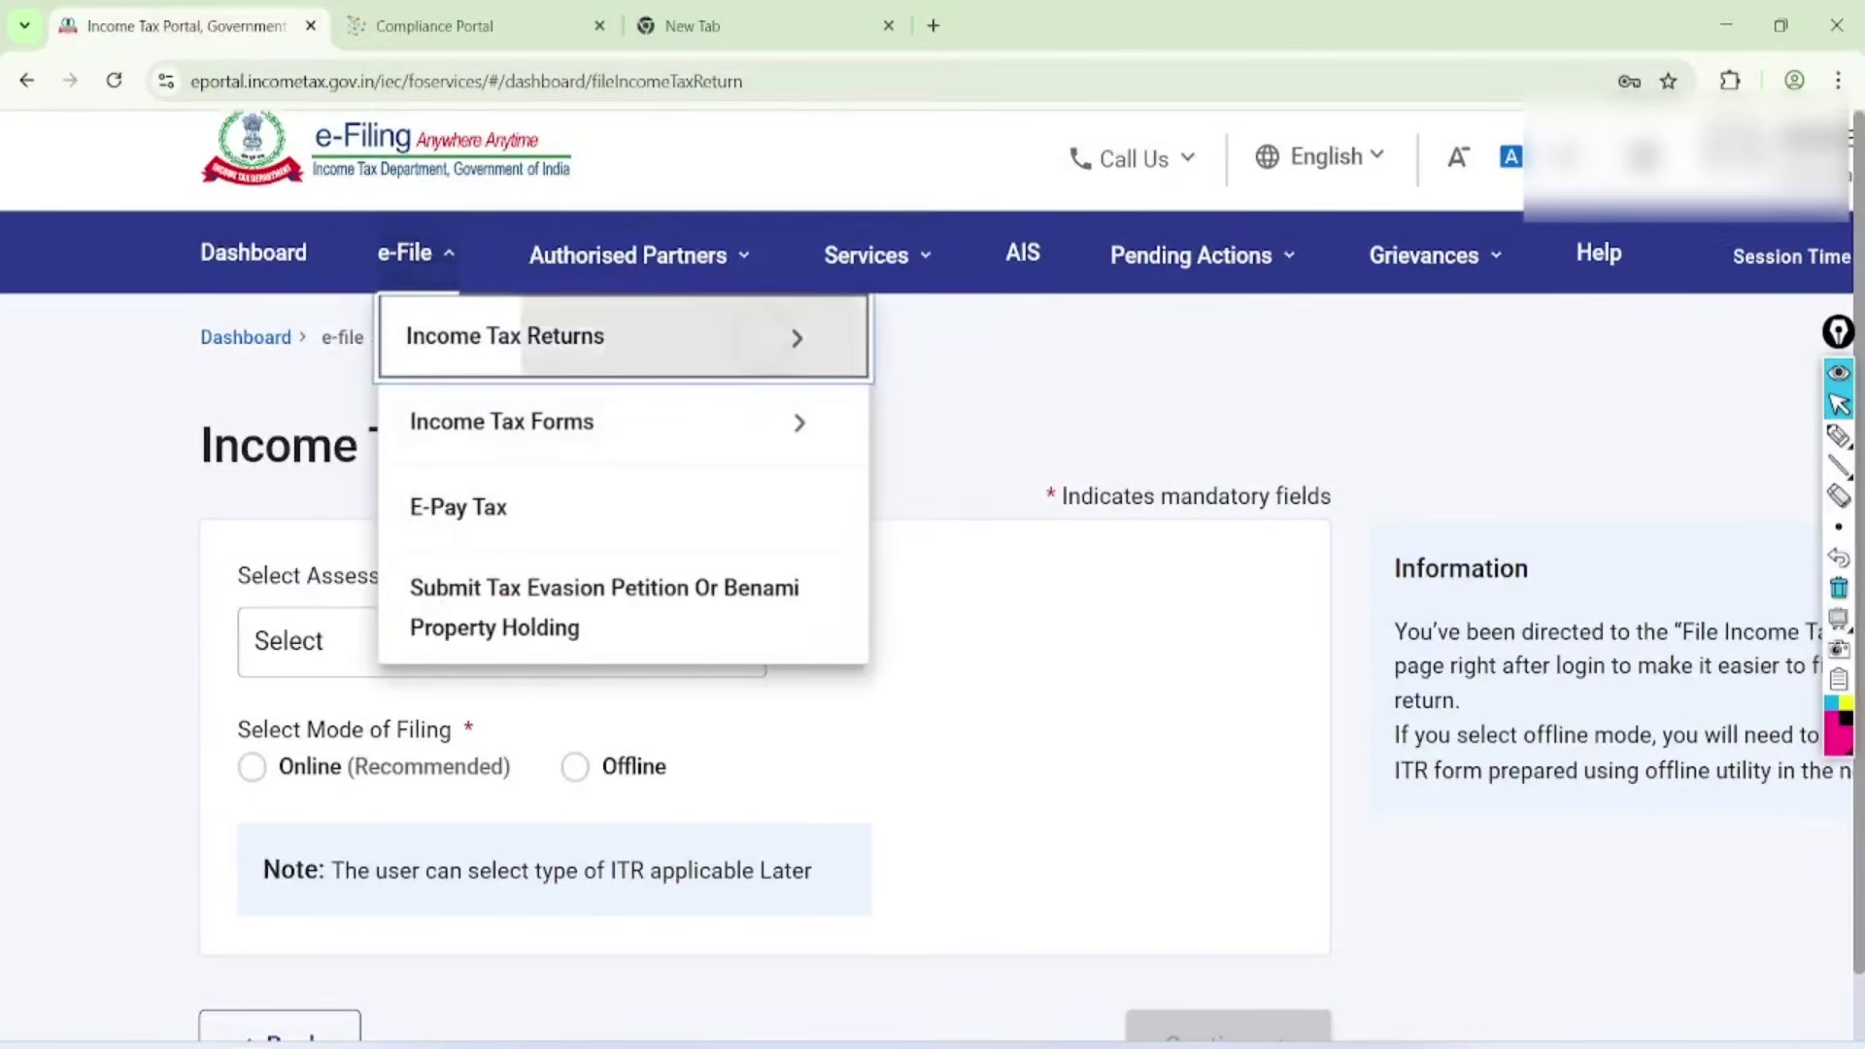
mouse_move(583, 336)
click(981, 588)
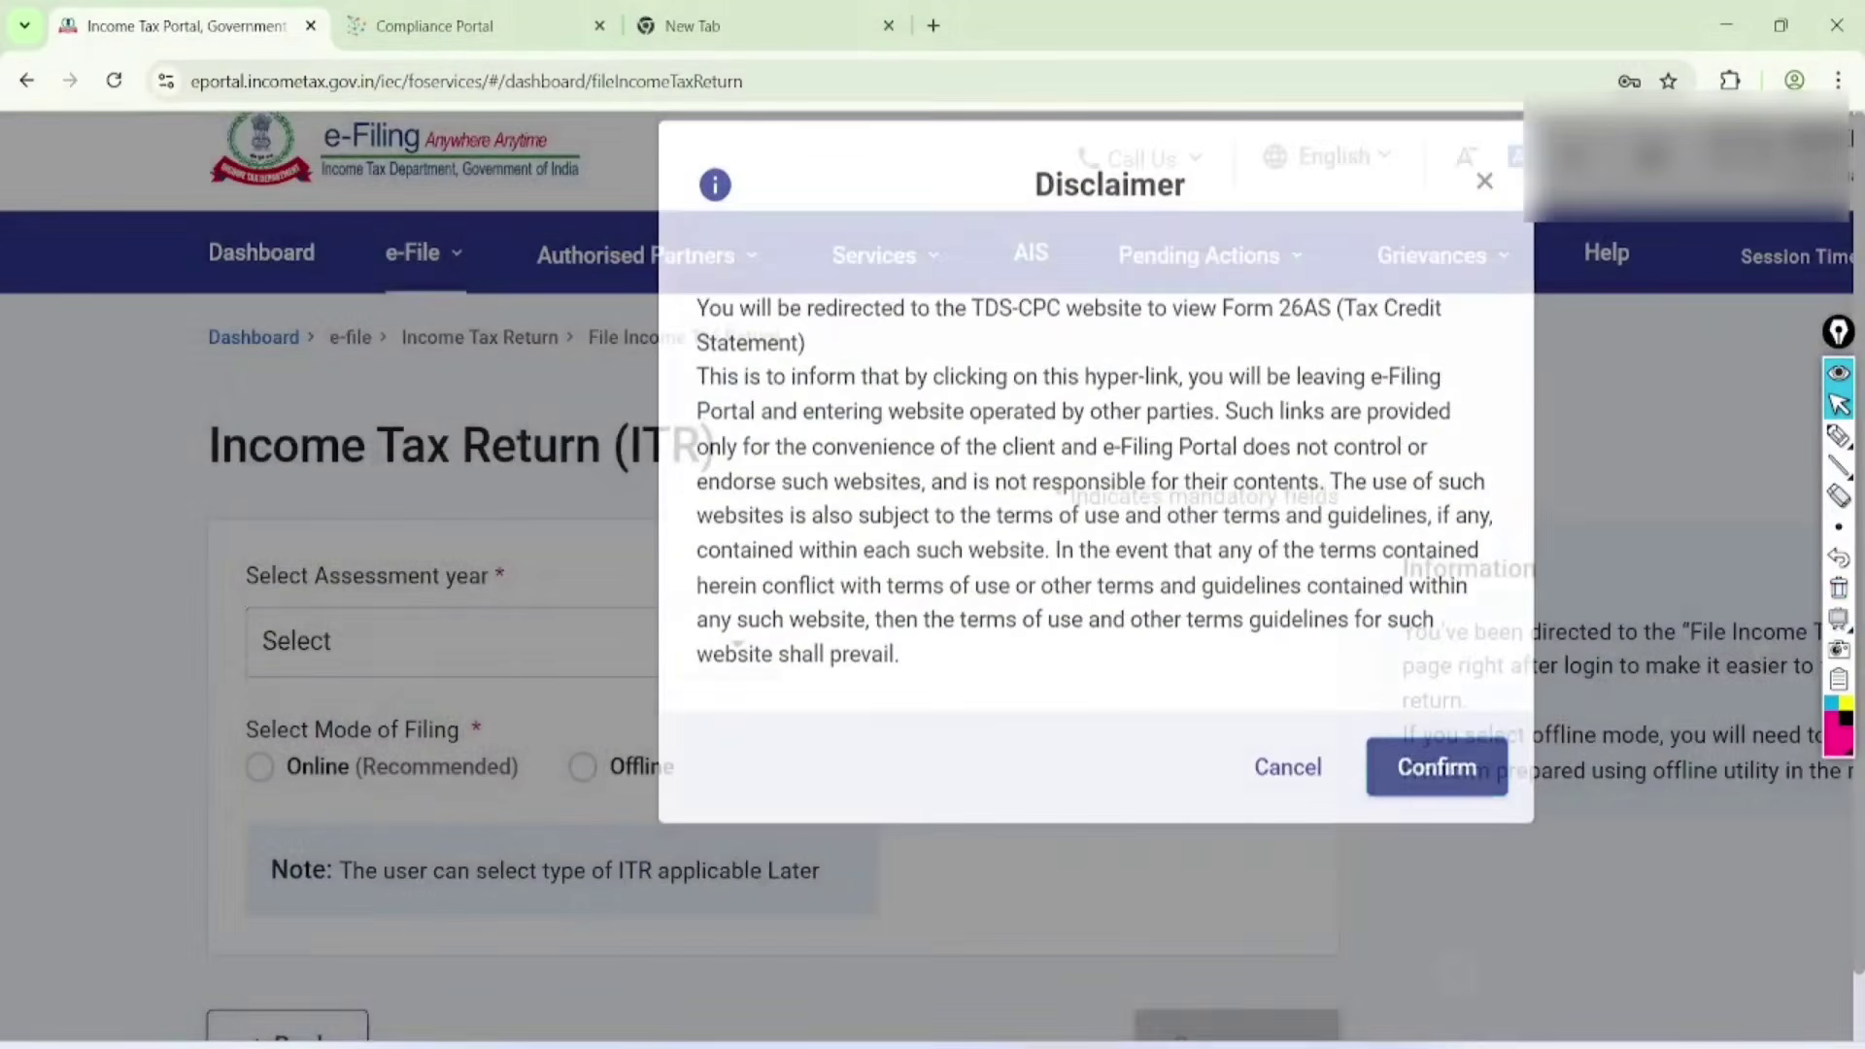
click(1433, 766)
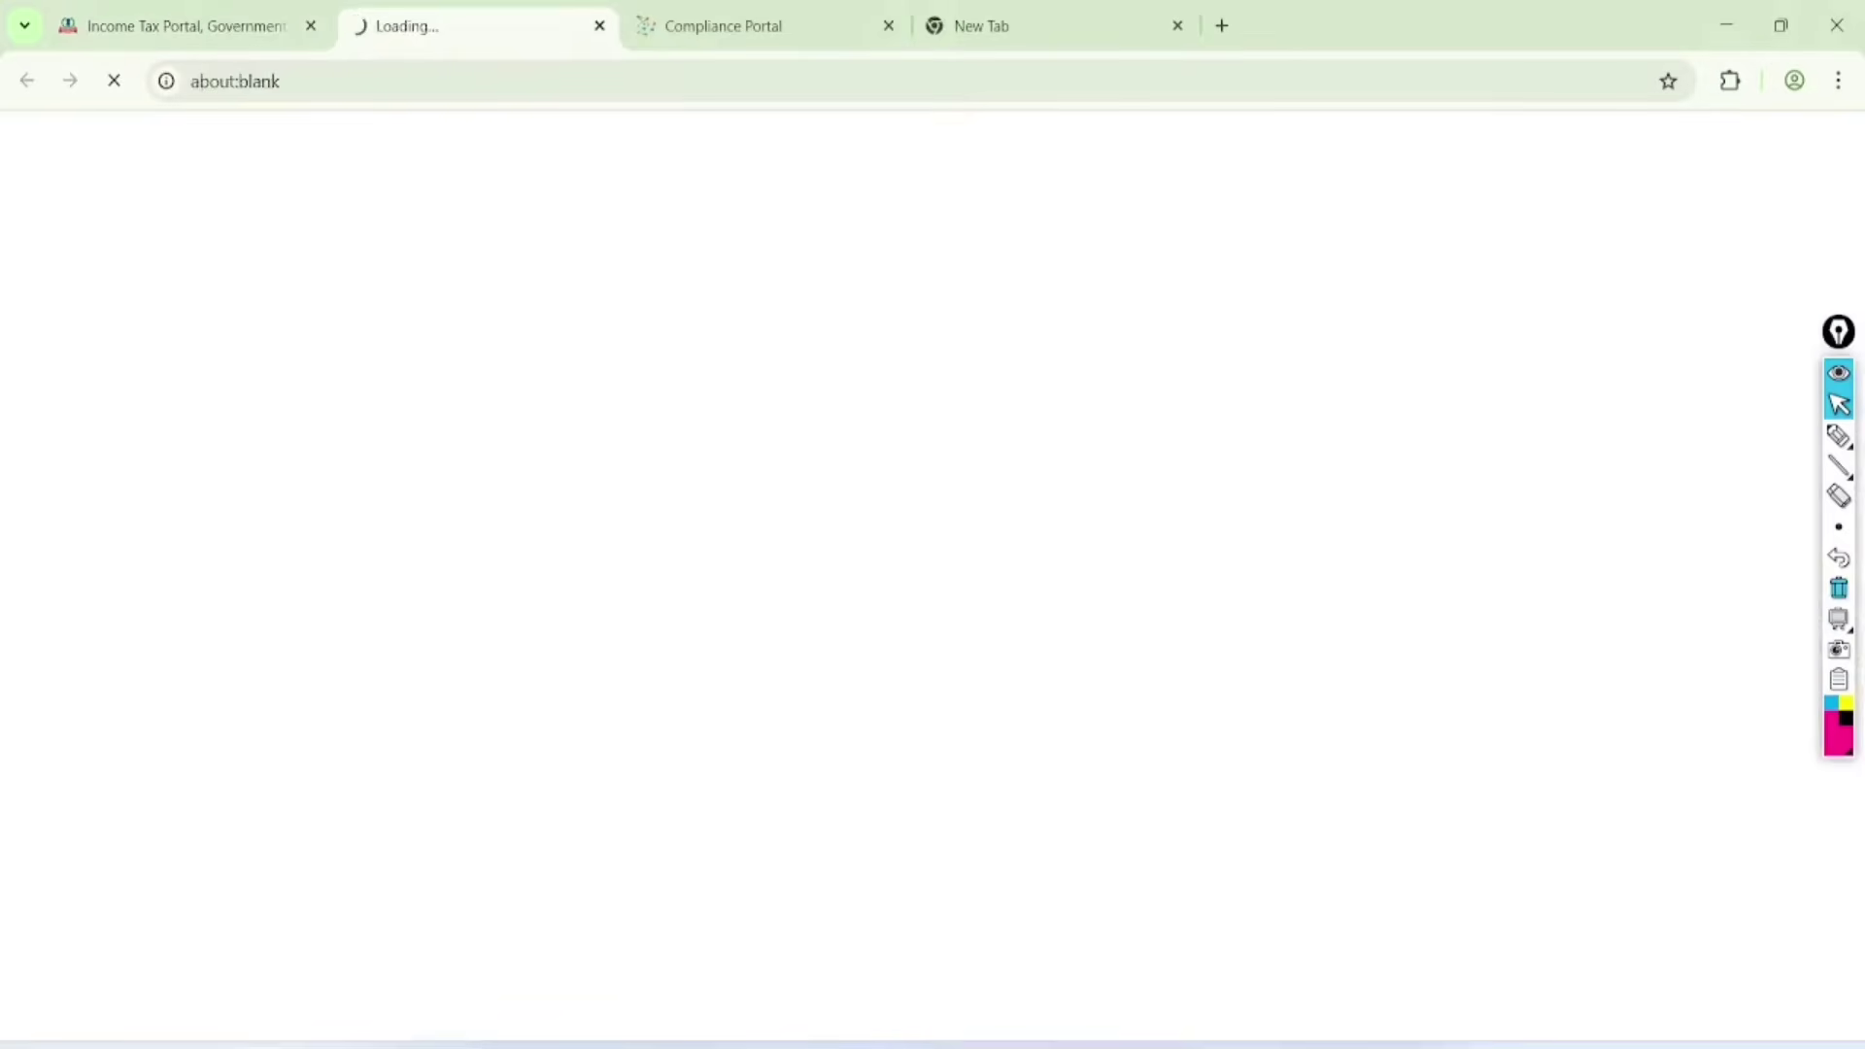
Agree to the usage of Form 16/16A generated from TRACES, and open View Tax Credit (Form 26AS/Annual Tax Statement)
scroll(800, 457, up, 4)
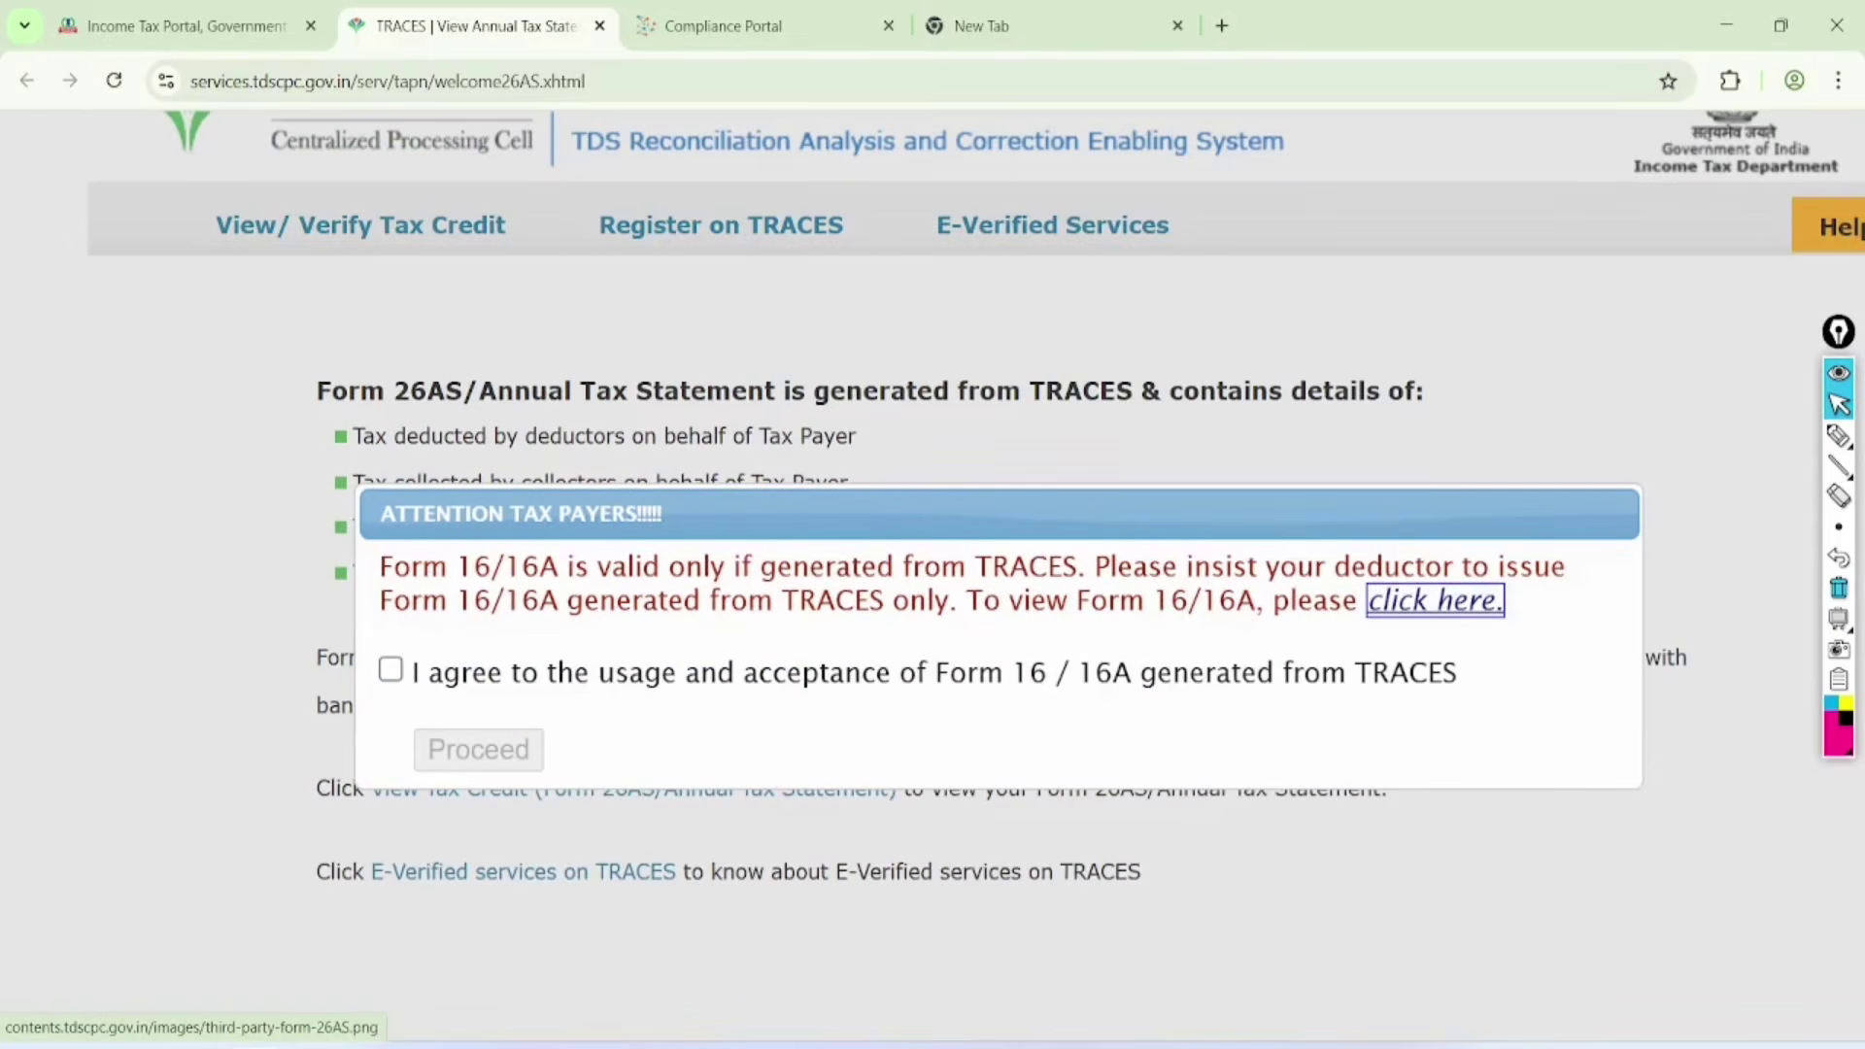
click(390, 669)
click(478, 749)
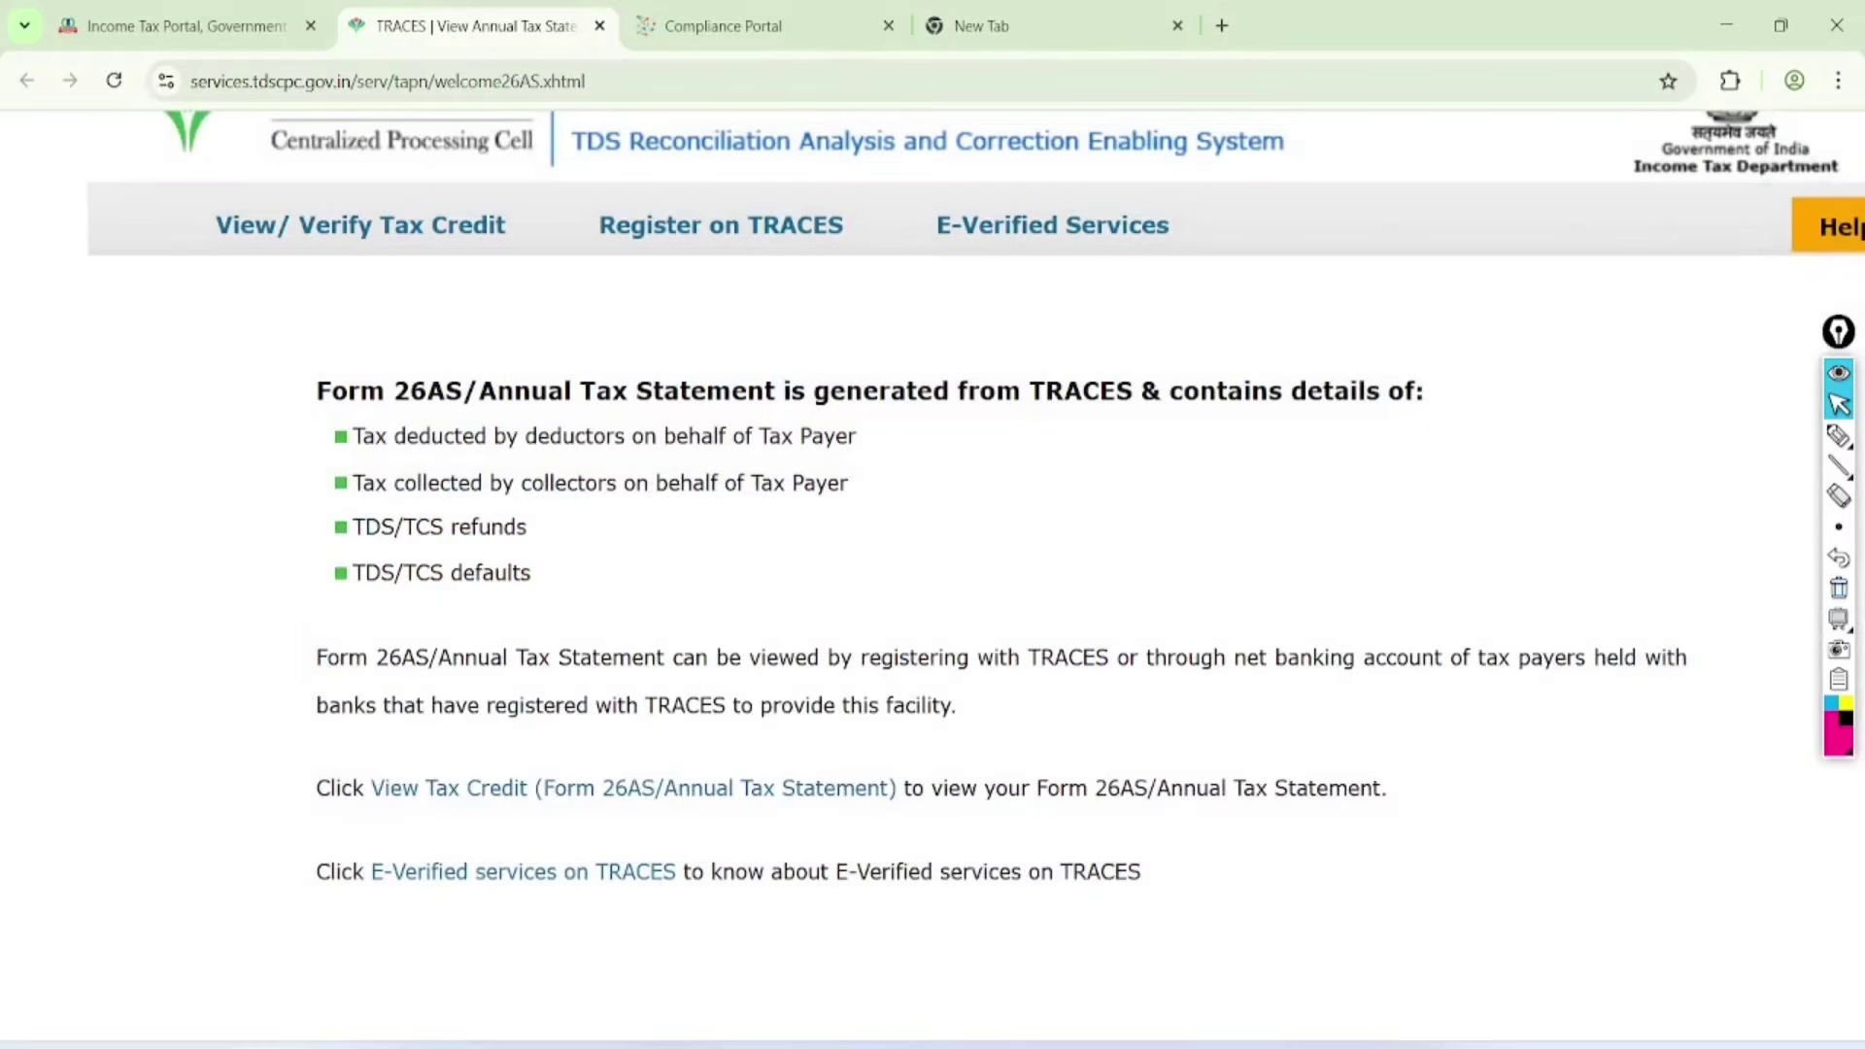
click(633, 787)
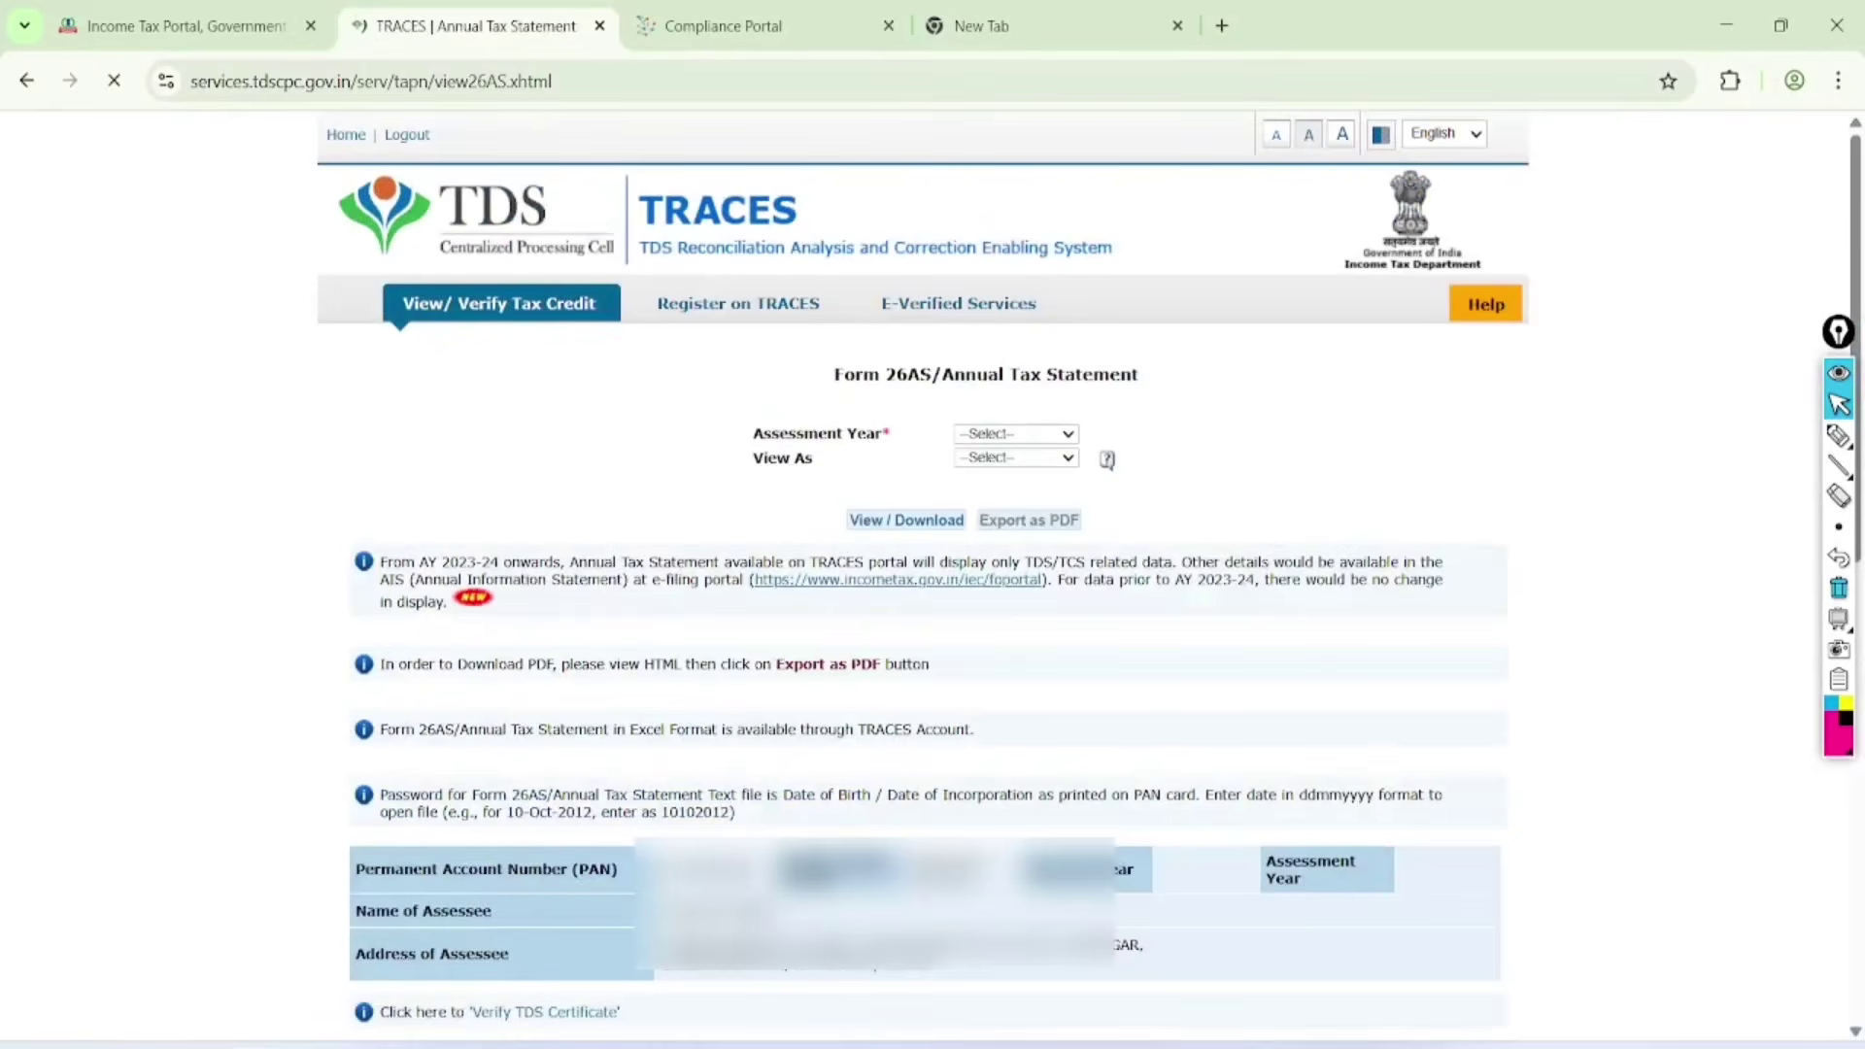
View the Form 26AS statement for Assessment Year 2025-26 as HTML
scroll(932, 524, up, 3)
click(898, 528)
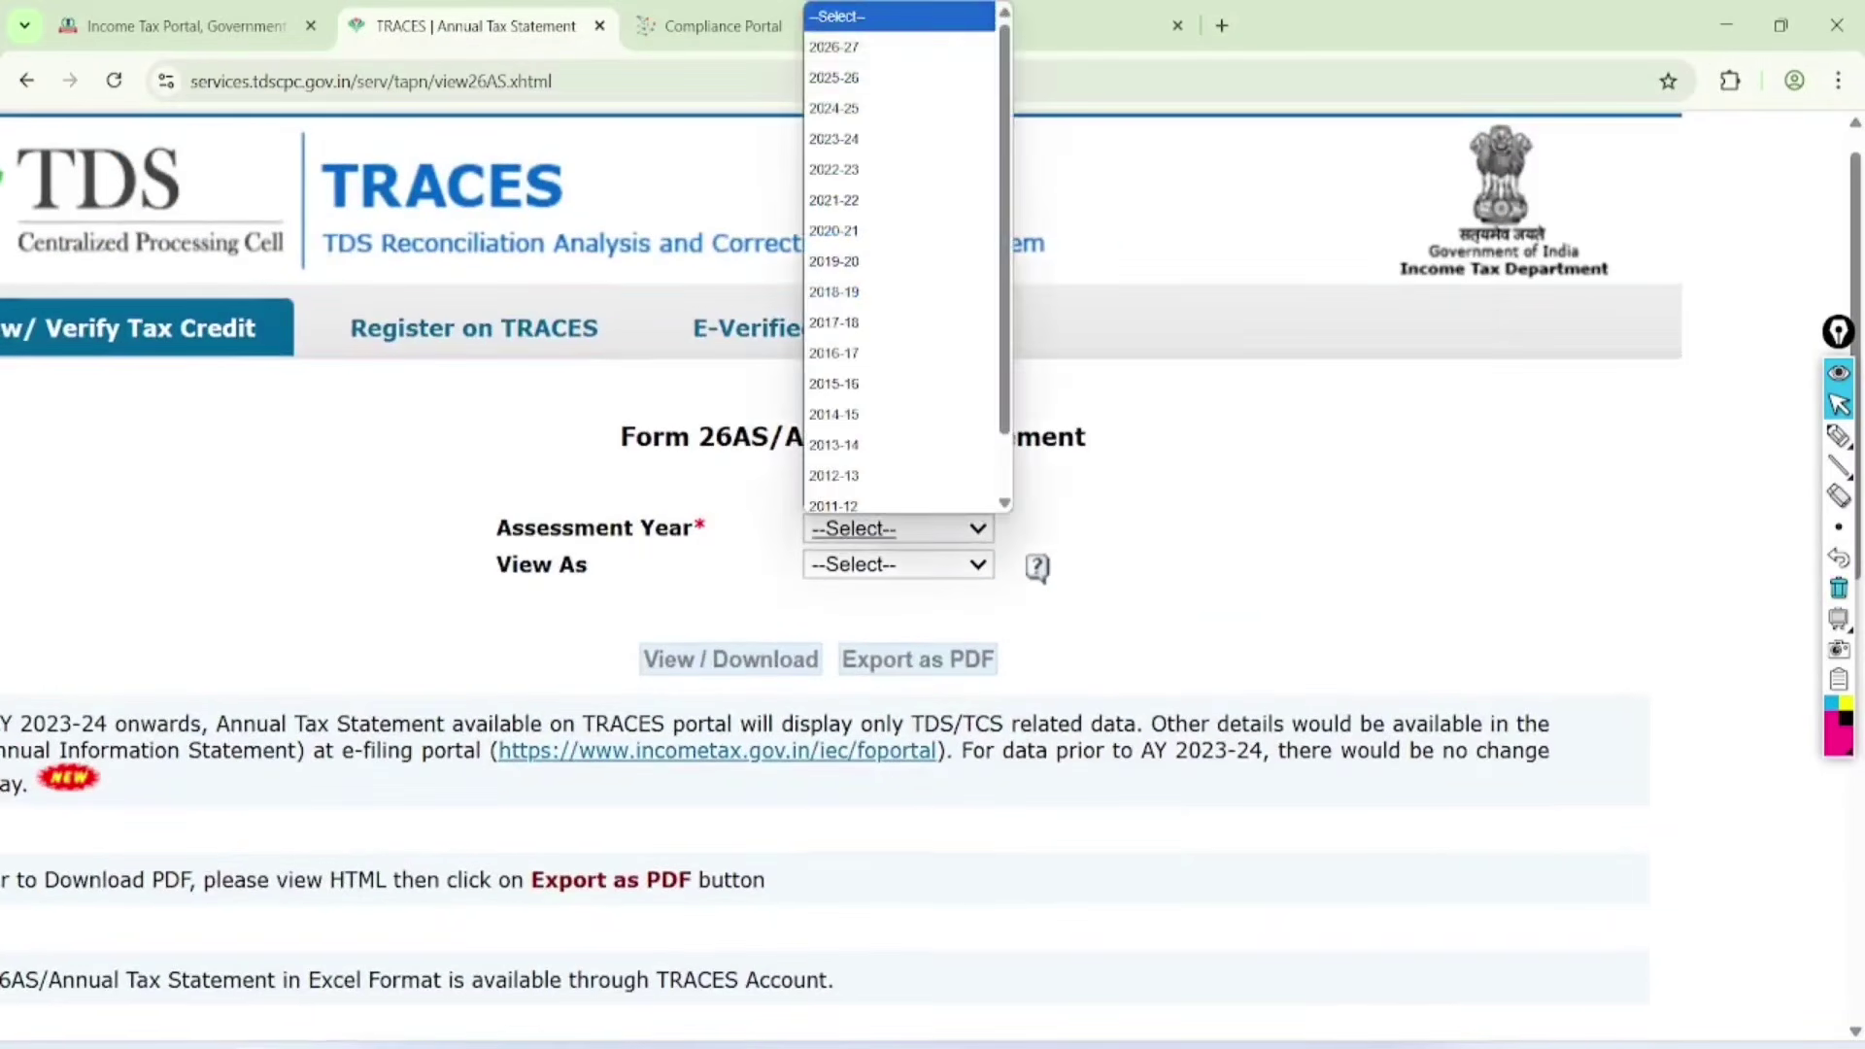
click(833, 78)
click(899, 565)
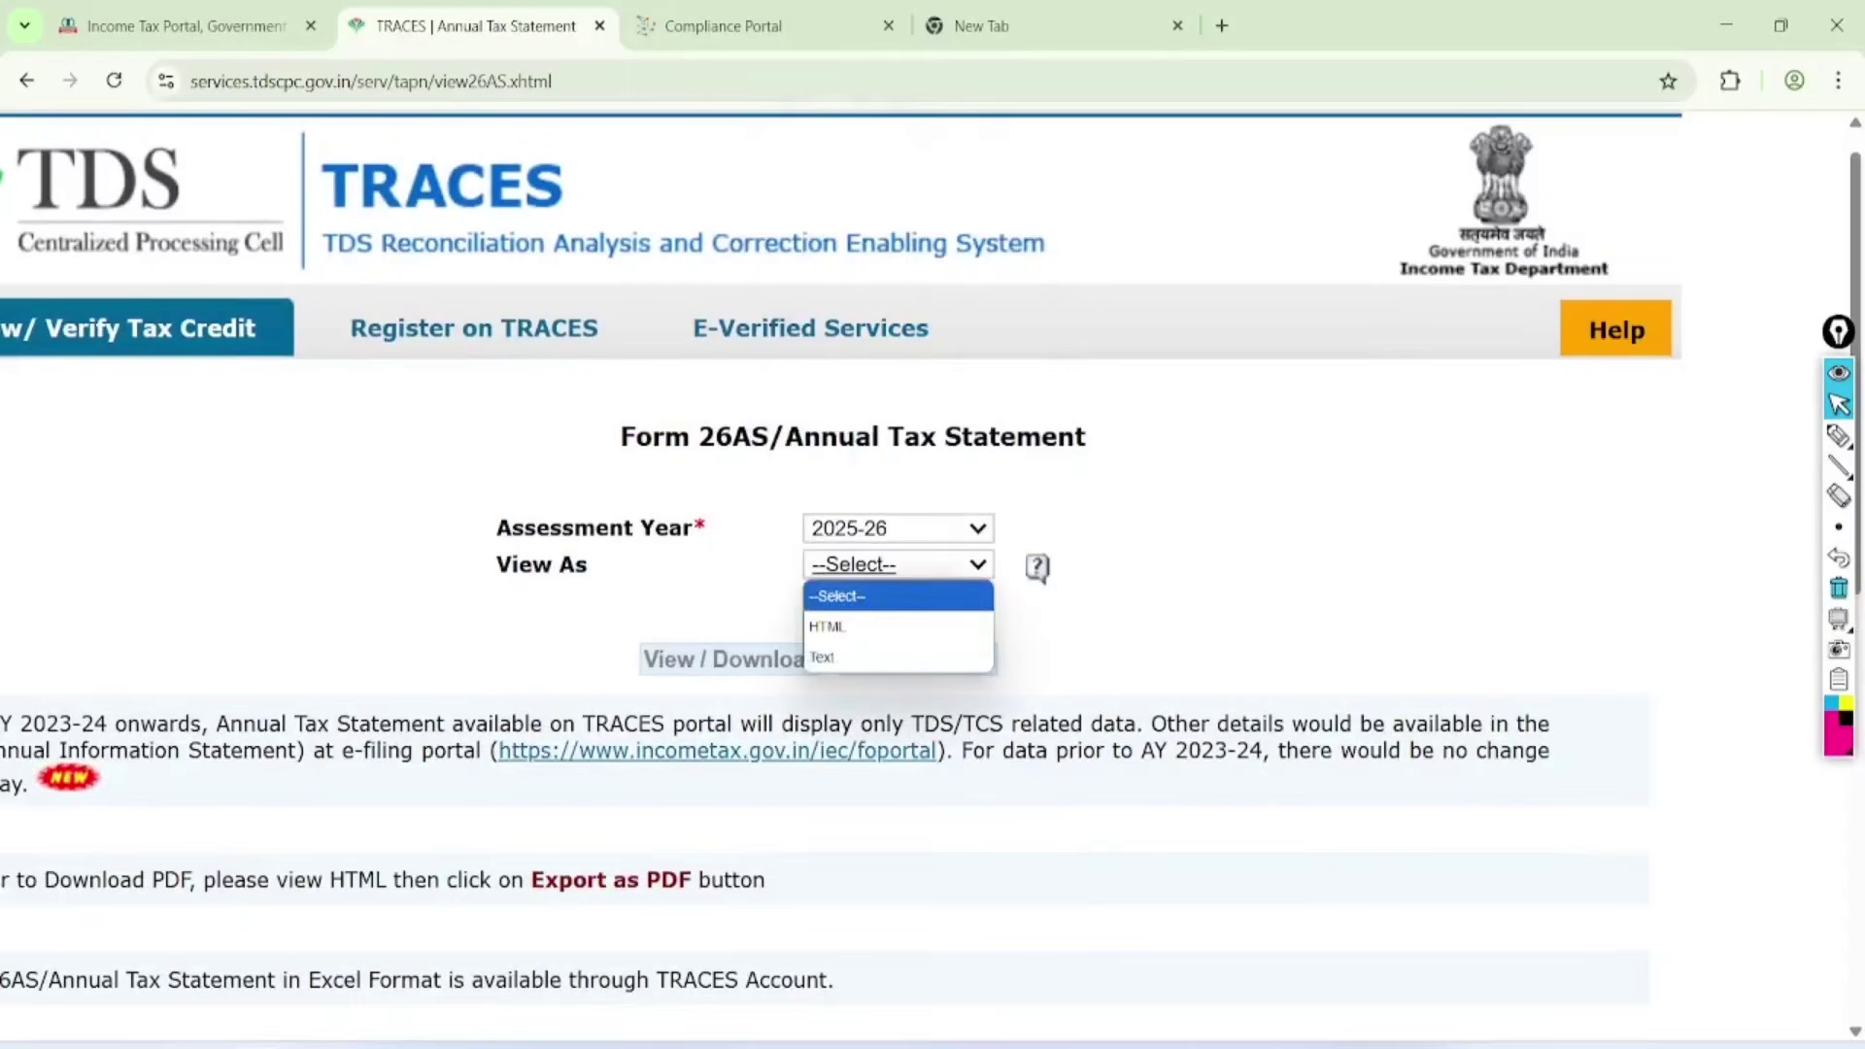
click(879, 621)
click(731, 659)
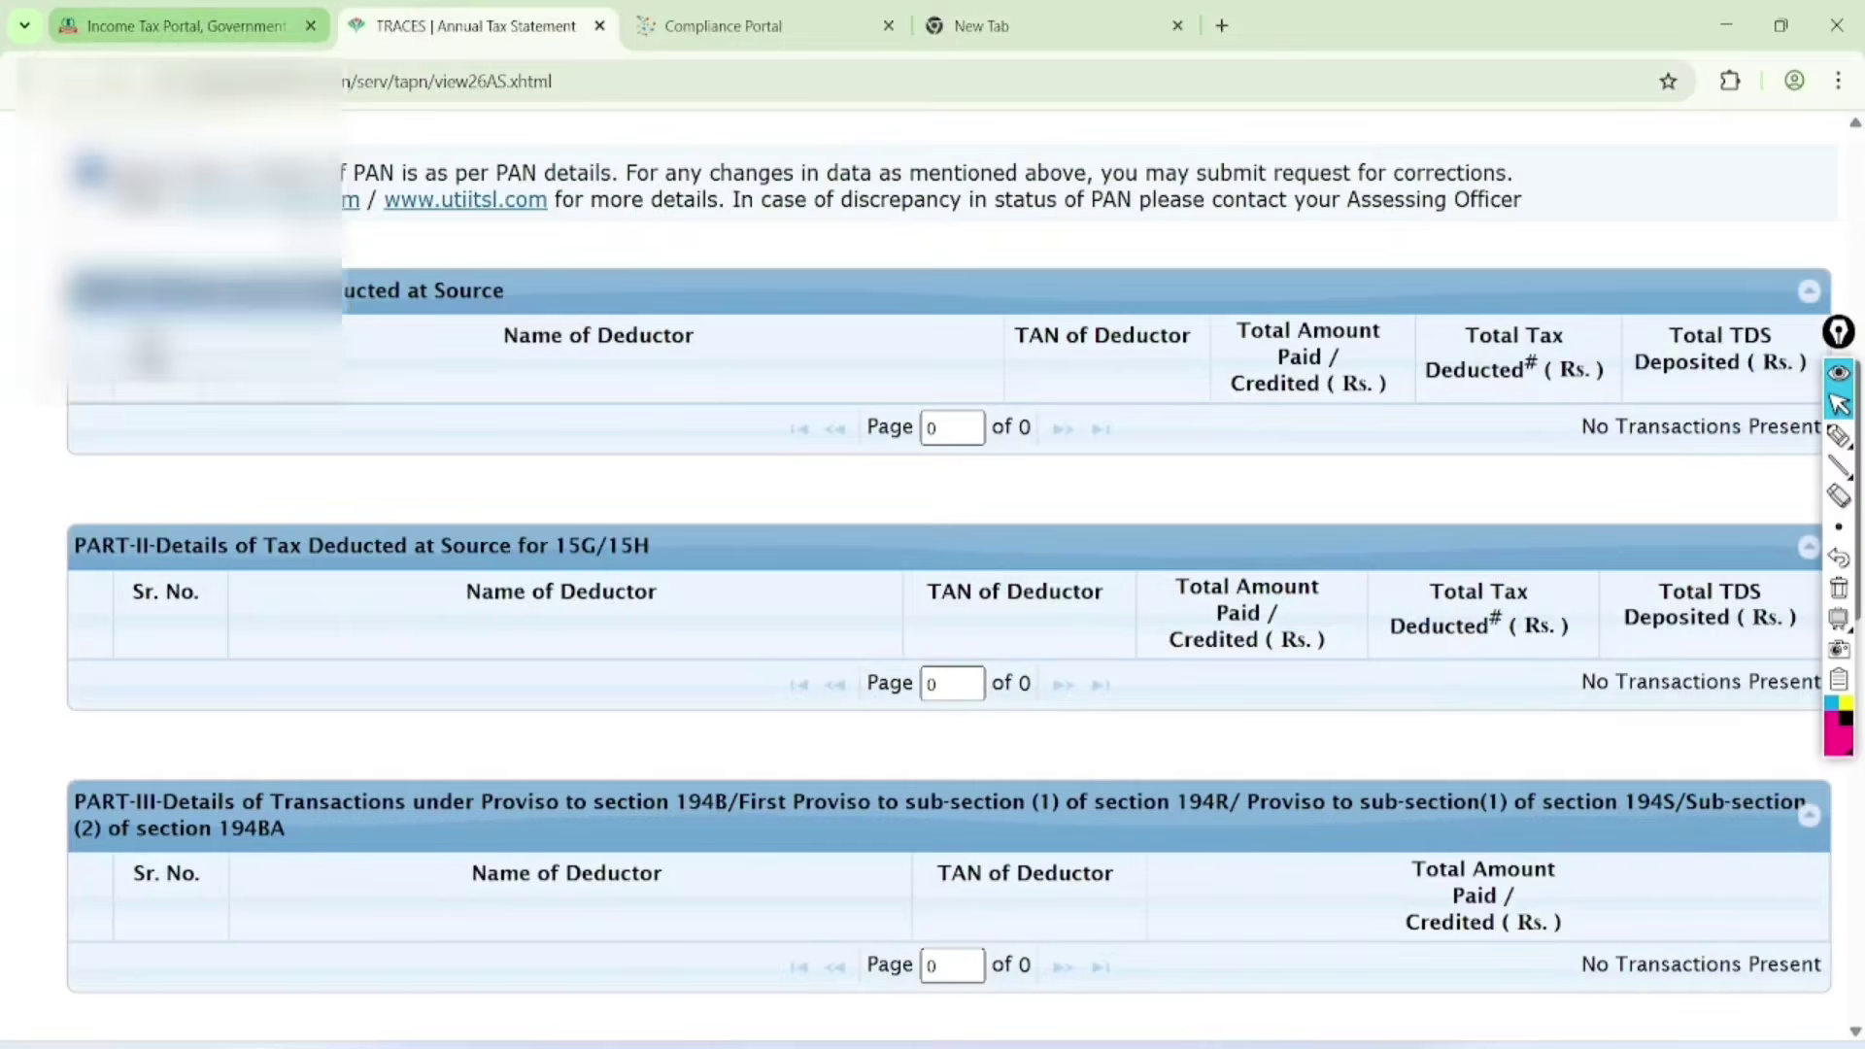
scroll(933, 582, up, 1)
Circle the PART-I Details of Tax Deducted at Source heading and the 15G/15H label in PART-II with the pen
click(1839, 434)
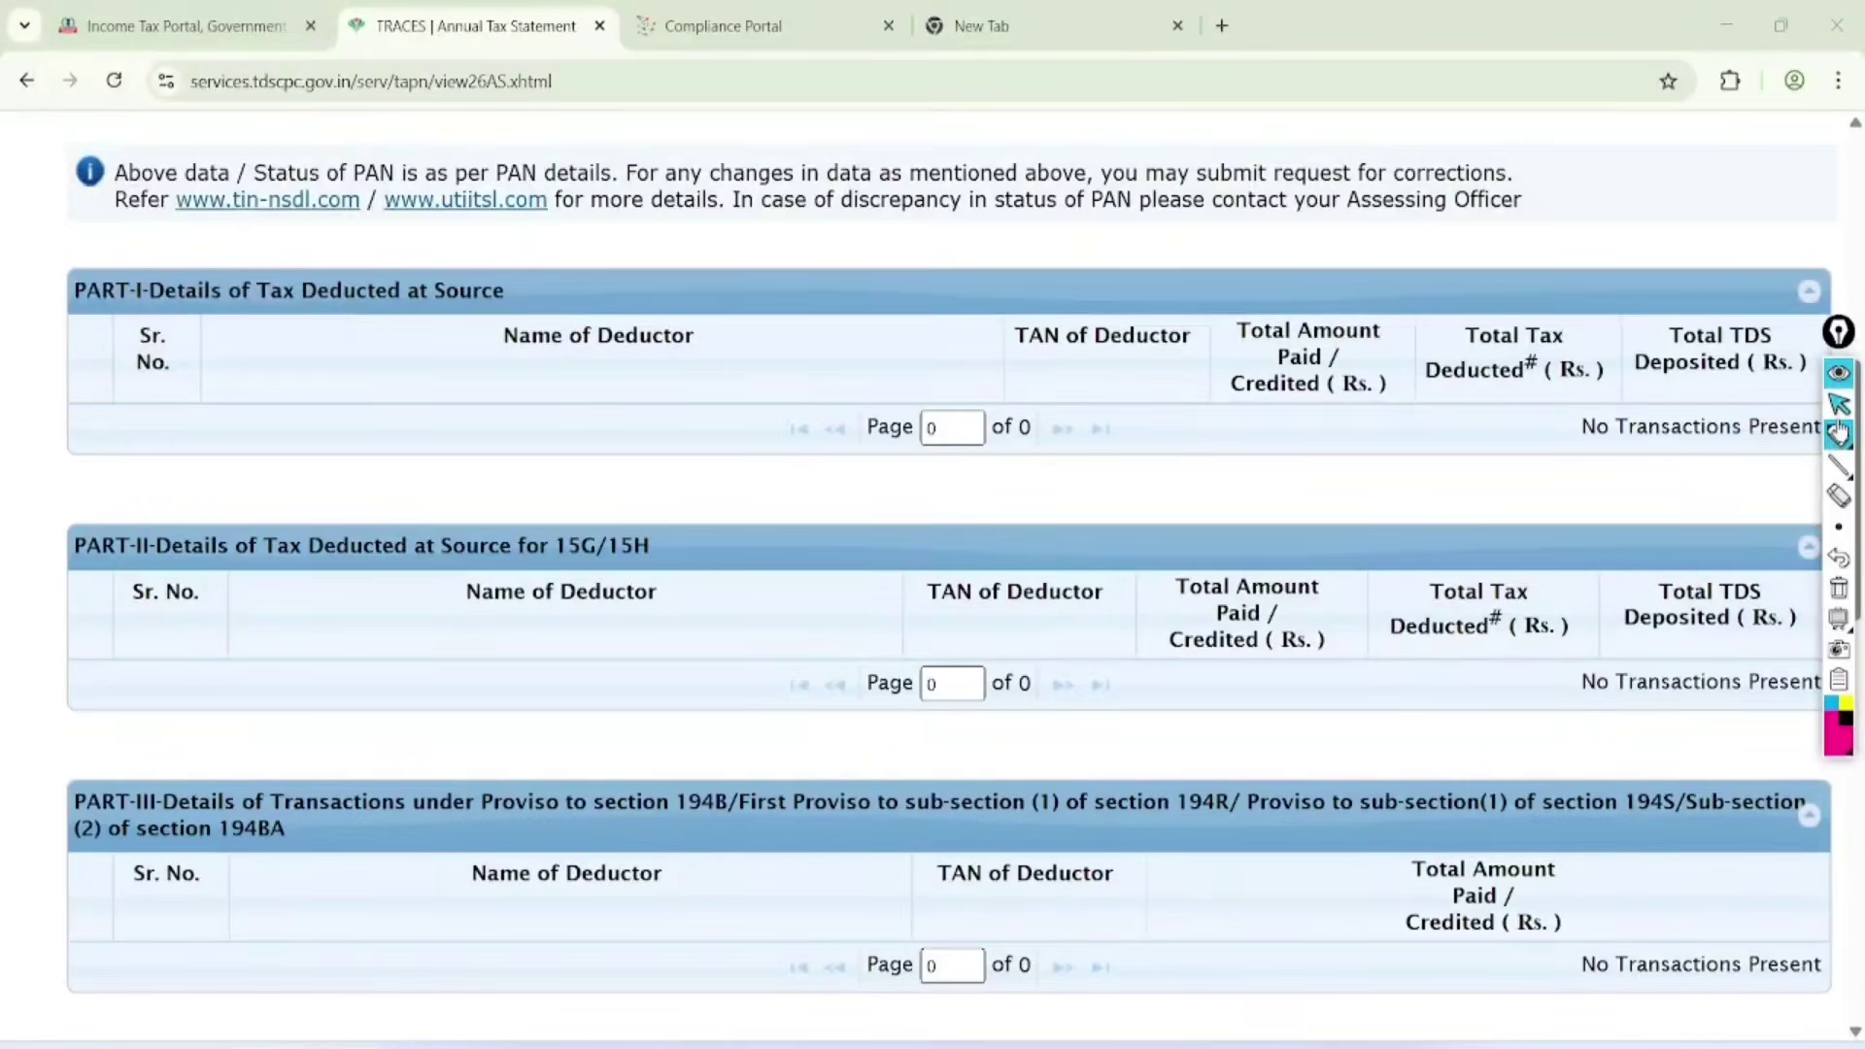
mouse_move(542, 221)
mouse_down()
mouse_move(116, 341)
mouse_move(404, 374)
mouse_move(460, 208)
mouse_up()
mouse_move(695, 490)
mouse_down()
mouse_move(649, 641)
mouse_move(631, 469)
mouse_up()
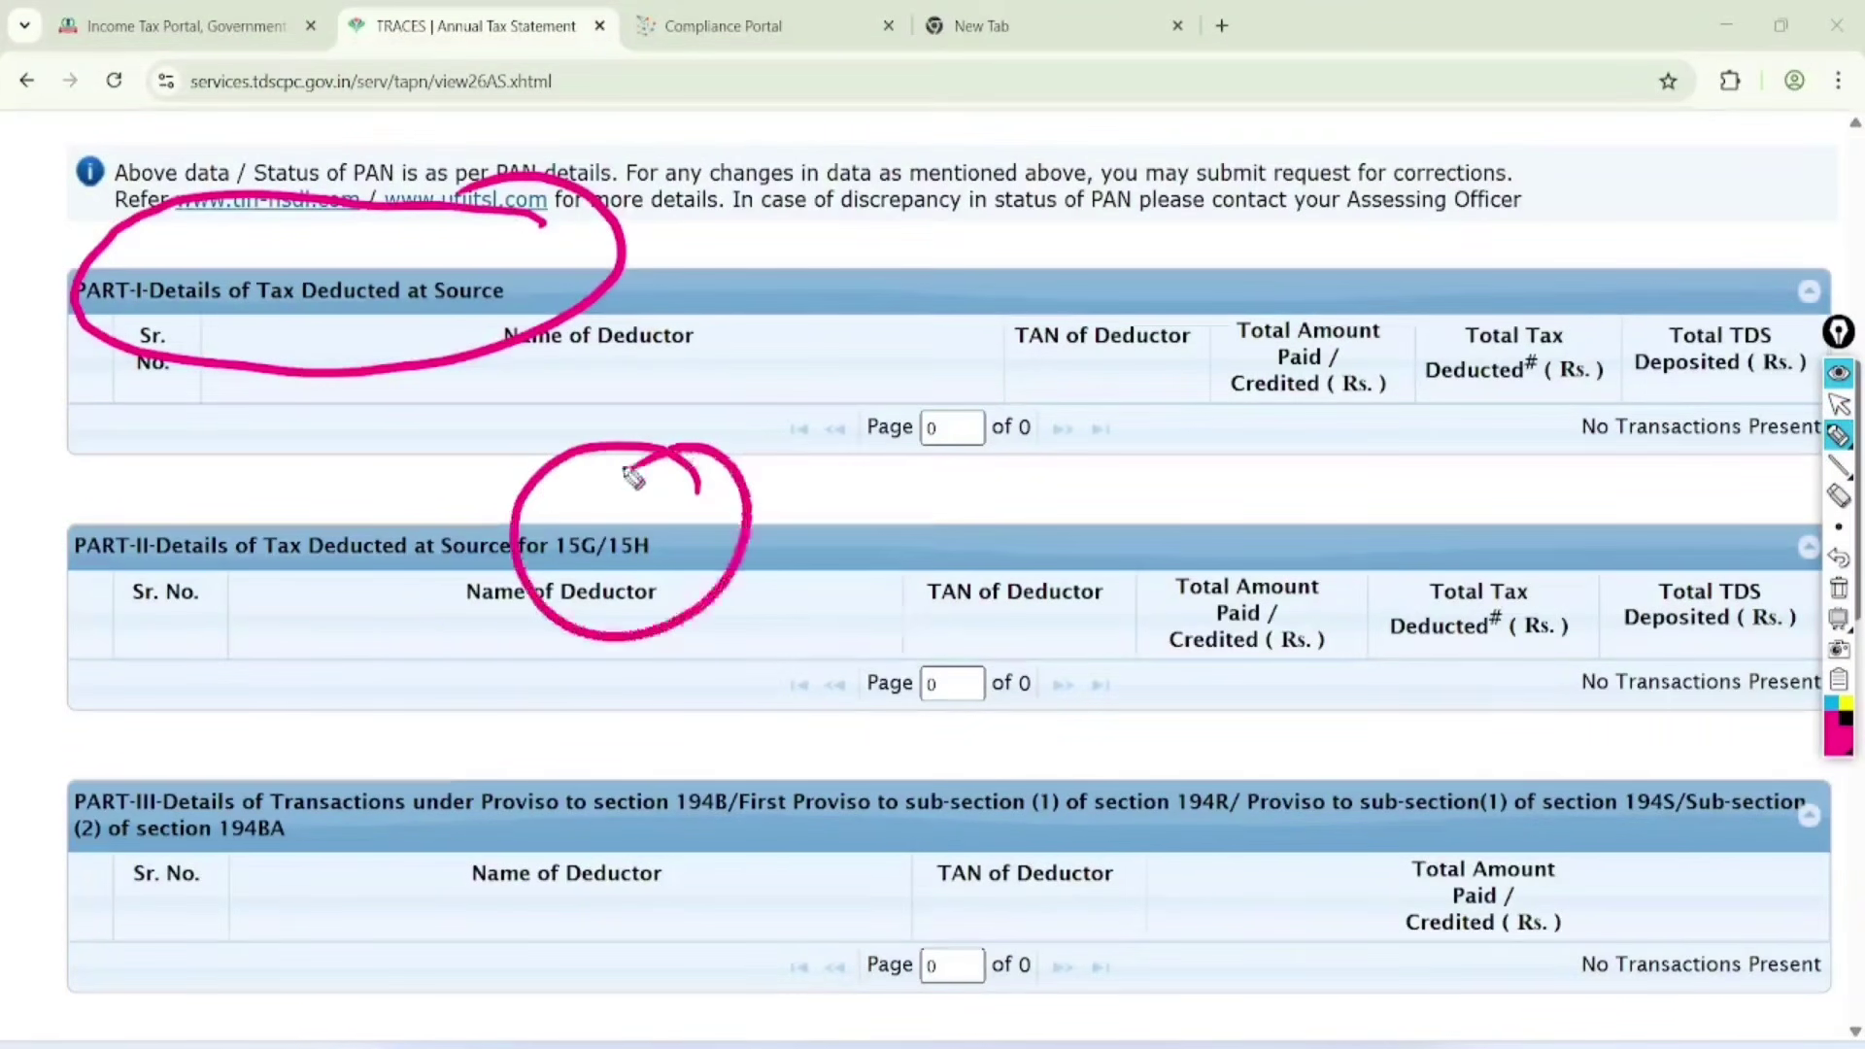
Handwrite "TCS" over the PART-II table, circle it and underline it twice
drag(767, 697, 895, 641)
drag(864, 656, 892, 774)
drag(979, 621, 991, 721)
drag(1044, 604, 993, 723)
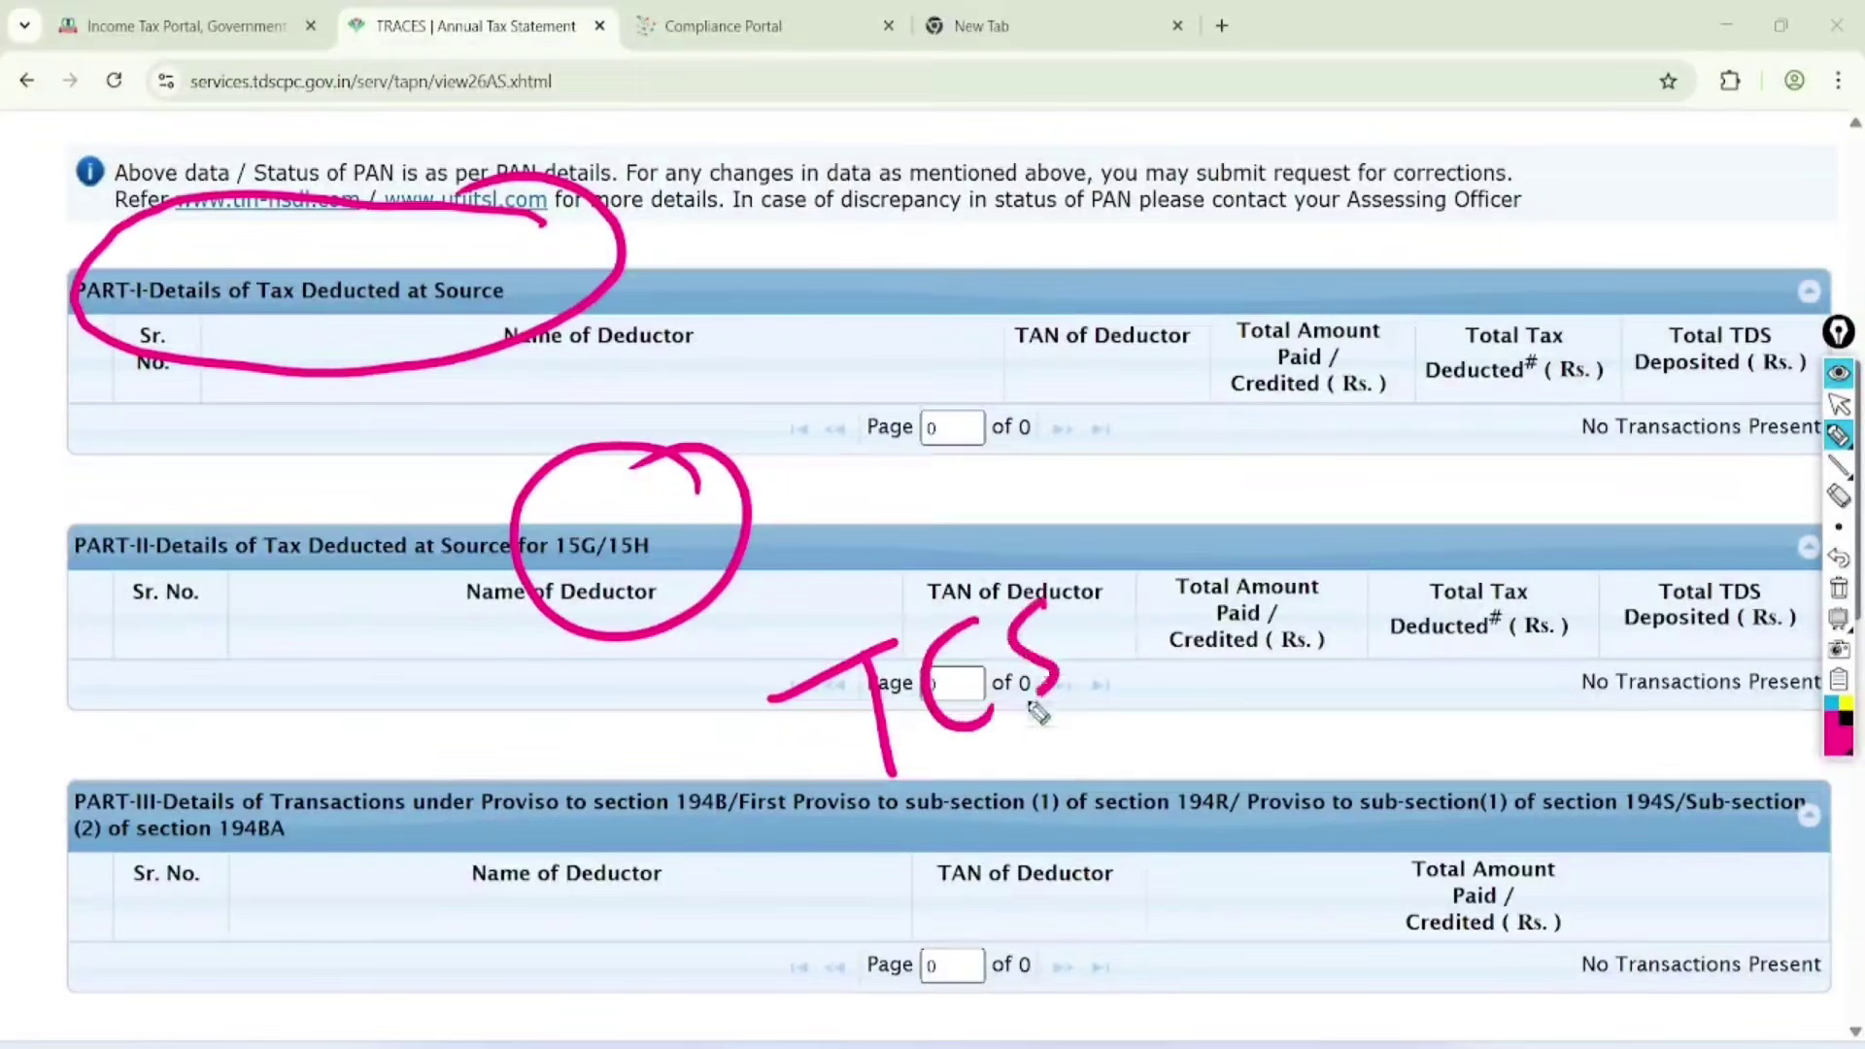
mouse_move(1117, 532)
mouse_down()
mouse_move(783, 693)
mouse_move(989, 542)
mouse_up()
drag(942, 902, 1193, 796)
drag(1020, 913, 1238, 821)
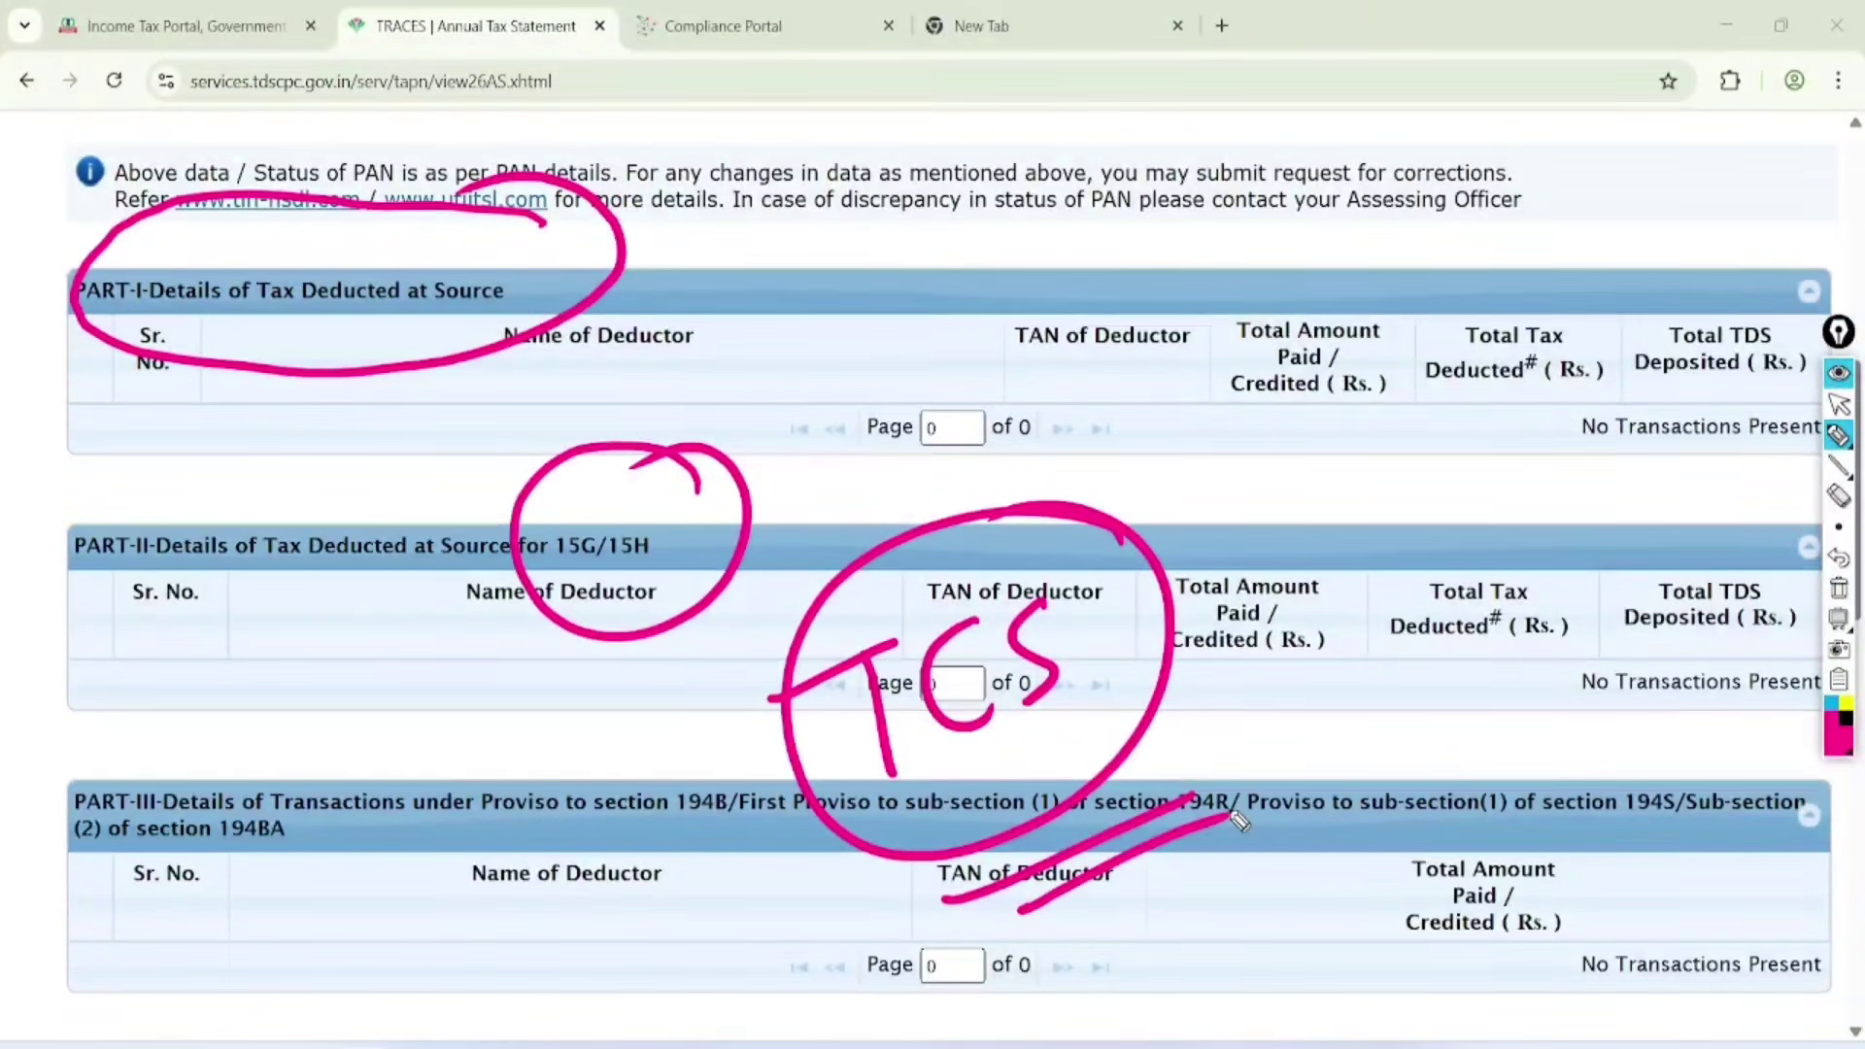
Handwrite "PAN" above the PART-I amount column, circle it and underline it twice
mouse_move(1183, 235)
mouse_down()
mouse_move(1198, 287)
mouse_move(1194, 261)
mouse_move(1233, 260)
mouse_up()
drag(1225, 204, 1254, 226)
mouse_move(1264, 190)
mouse_down()
mouse_move(1276, 229)
mouse_move(1311, 165)
mouse_move(1384, 204)
mouse_move(1295, 157)
mouse_up()
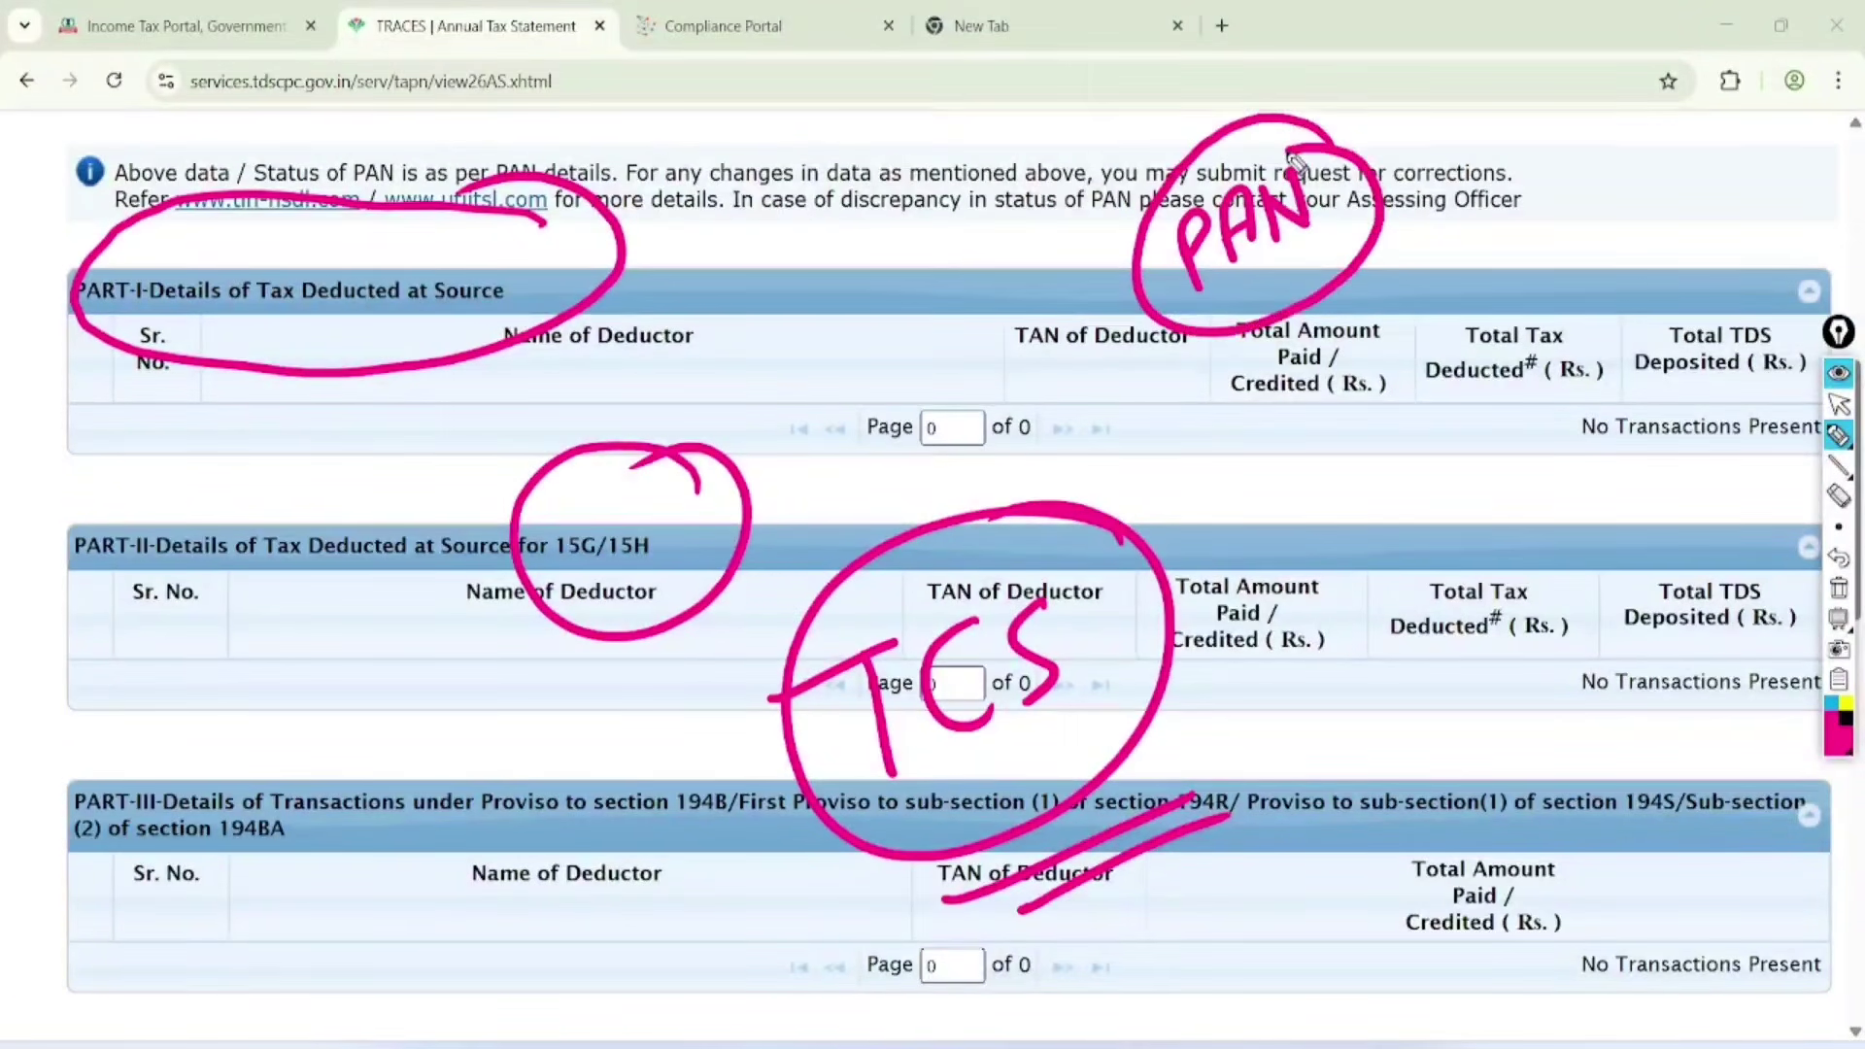
drag(1358, 294, 1225, 389)
drag(1252, 379, 1367, 333)
Handwrite "Like", "Sub." and "Share" below the PAN note, underlining the last two
mouse_move(1272, 433)
mouse_down()
mouse_move(1329, 488)
mouse_move(1338, 445)
mouse_move(1361, 463)
mouse_up()
click(1318, 407)
drag(1375, 400, 1435, 428)
mouse_move(1338, 509)
mouse_down()
mouse_move(1363, 533)
mouse_move(1341, 578)
mouse_move(1424, 507)
mouse_up()
drag(1444, 451, 1448, 492)
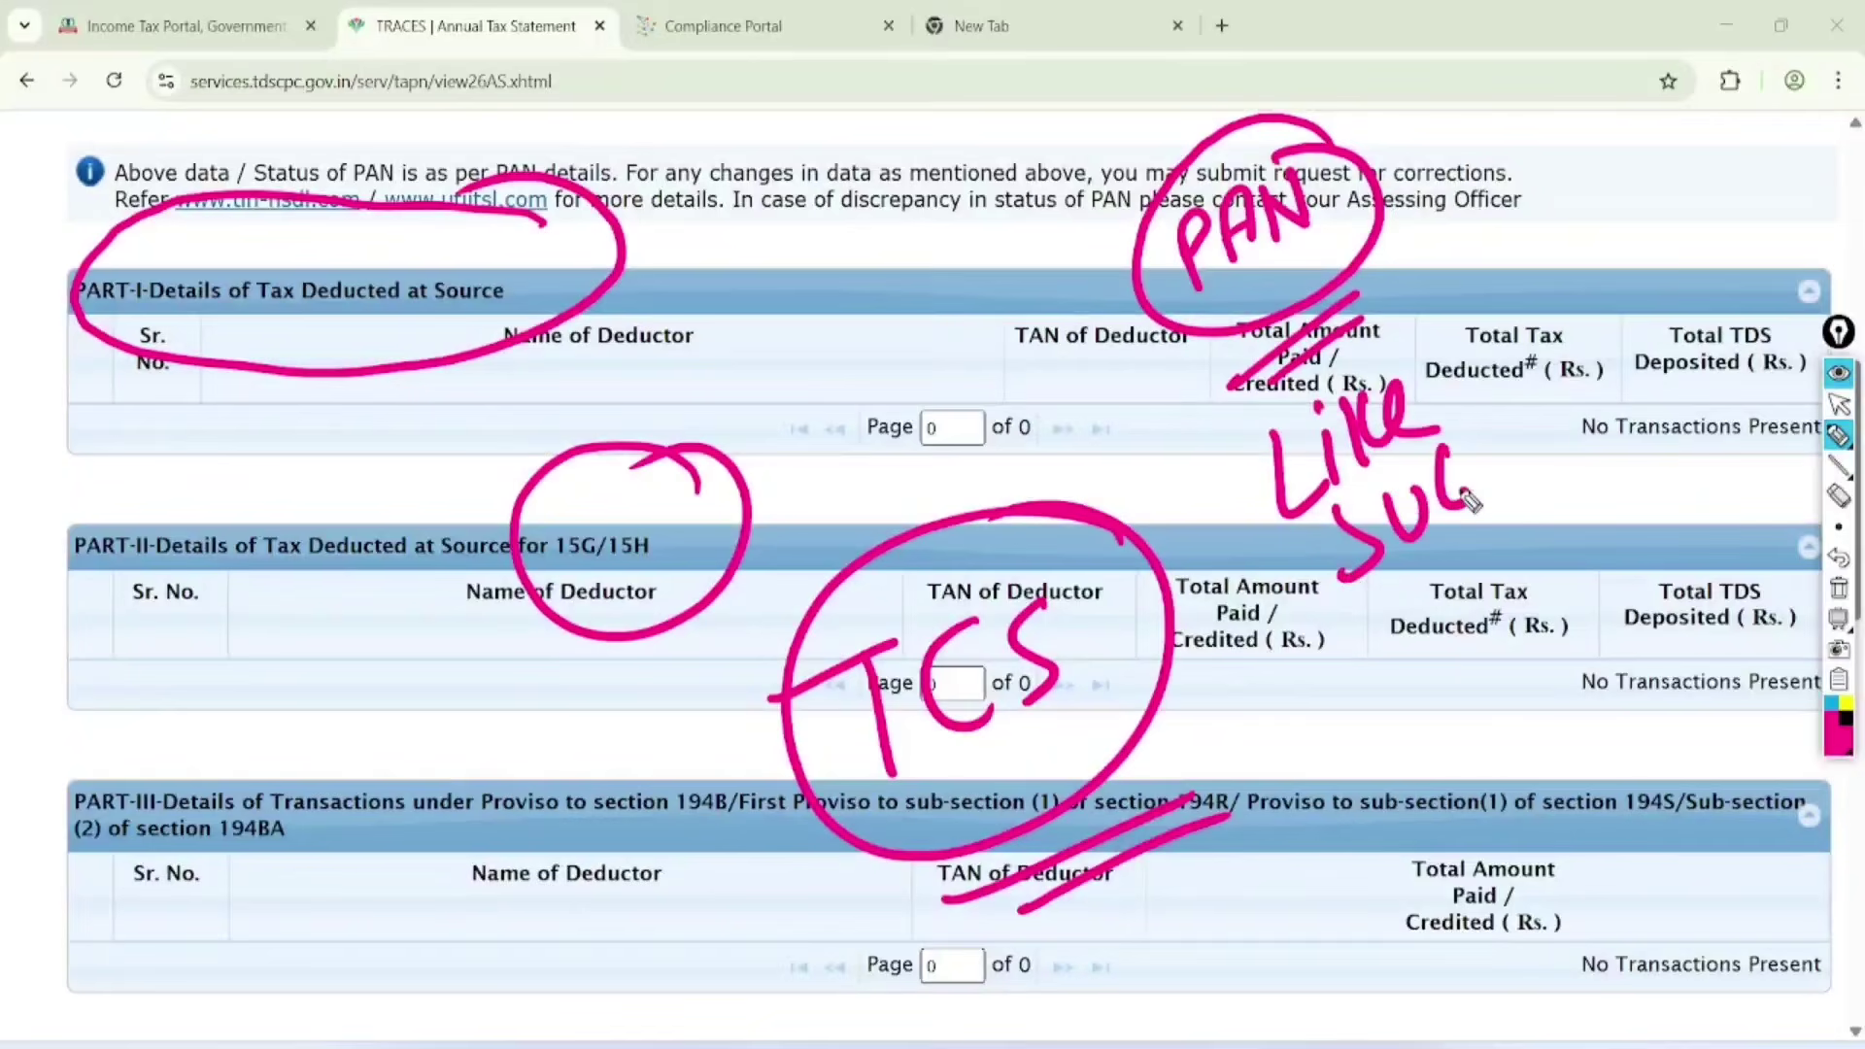
click(1492, 459)
mouse_move(1386, 587)
mouse_down()
mouse_move(1489, 519)
mouse_move(1432, 701)
mouse_up()
mouse_move(1510, 571)
mouse_down()
mouse_move(1546, 633)
mouse_move(1592, 564)
mouse_move(1684, 526)
mouse_up()
drag(1496, 685, 1690, 583)
drag(1494, 717, 1691, 584)
drag(1521, 697, 1614, 639)
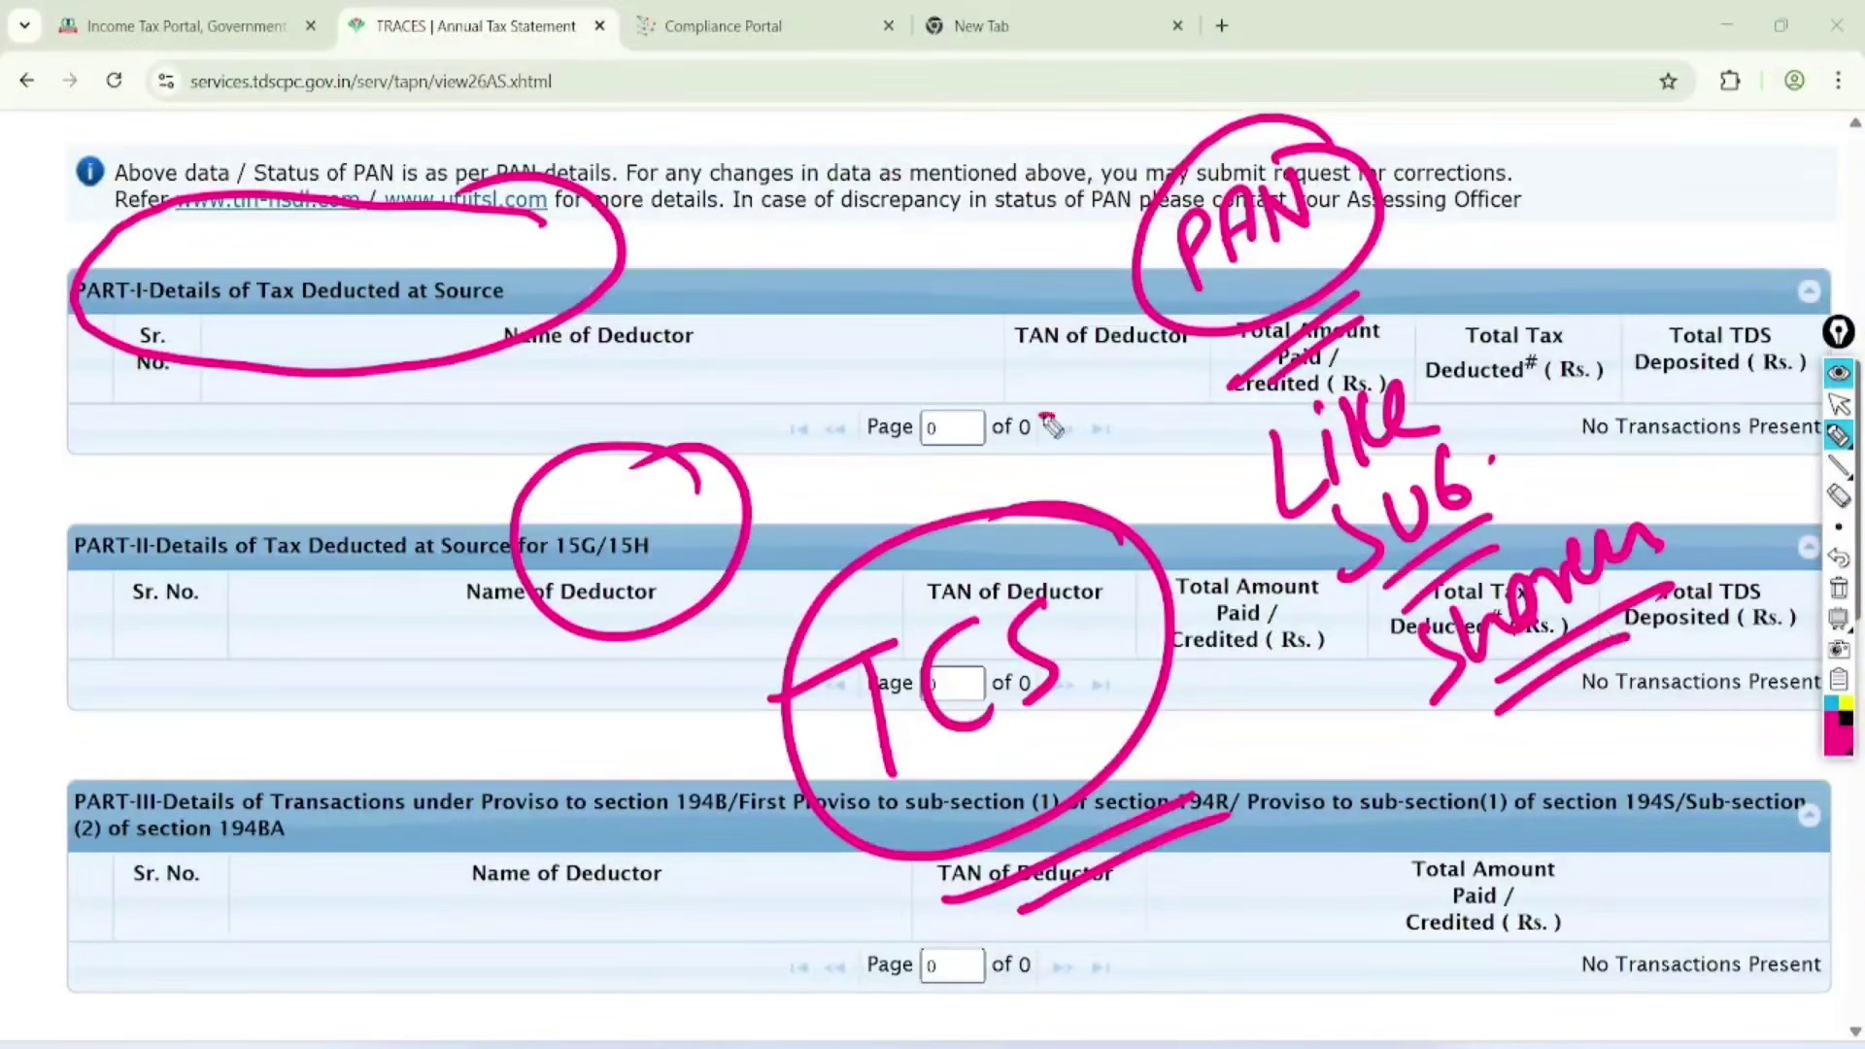
Handwrite a circled "ITR" with a cross below it, and add a circled, double-underlined figure above the Total TDS column
mouse_move(777, 238)
mouse_down()
mouse_move(772, 320)
mouse_move(826, 222)
mouse_up()
mouse_move(818, 233)
mouse_down()
mouse_move(814, 281)
mouse_move(898, 247)
mouse_up()
mouse_move(874, 179)
mouse_down()
mouse_move(789, 335)
mouse_move(879, 167)
mouse_up()
drag(903, 307, 910, 384)
drag(877, 329, 976, 355)
mouse_move(1597, 160)
mouse_down()
mouse_move(1639, 199)
mouse_move(1593, 225)
mouse_up()
drag(1654, 167, 1673, 192)
drag(1691, 85, 1709, 116)
mouse_move(1623, 320)
mouse_down()
mouse_move(1756, 262)
mouse_move(1763, 289)
mouse_up()
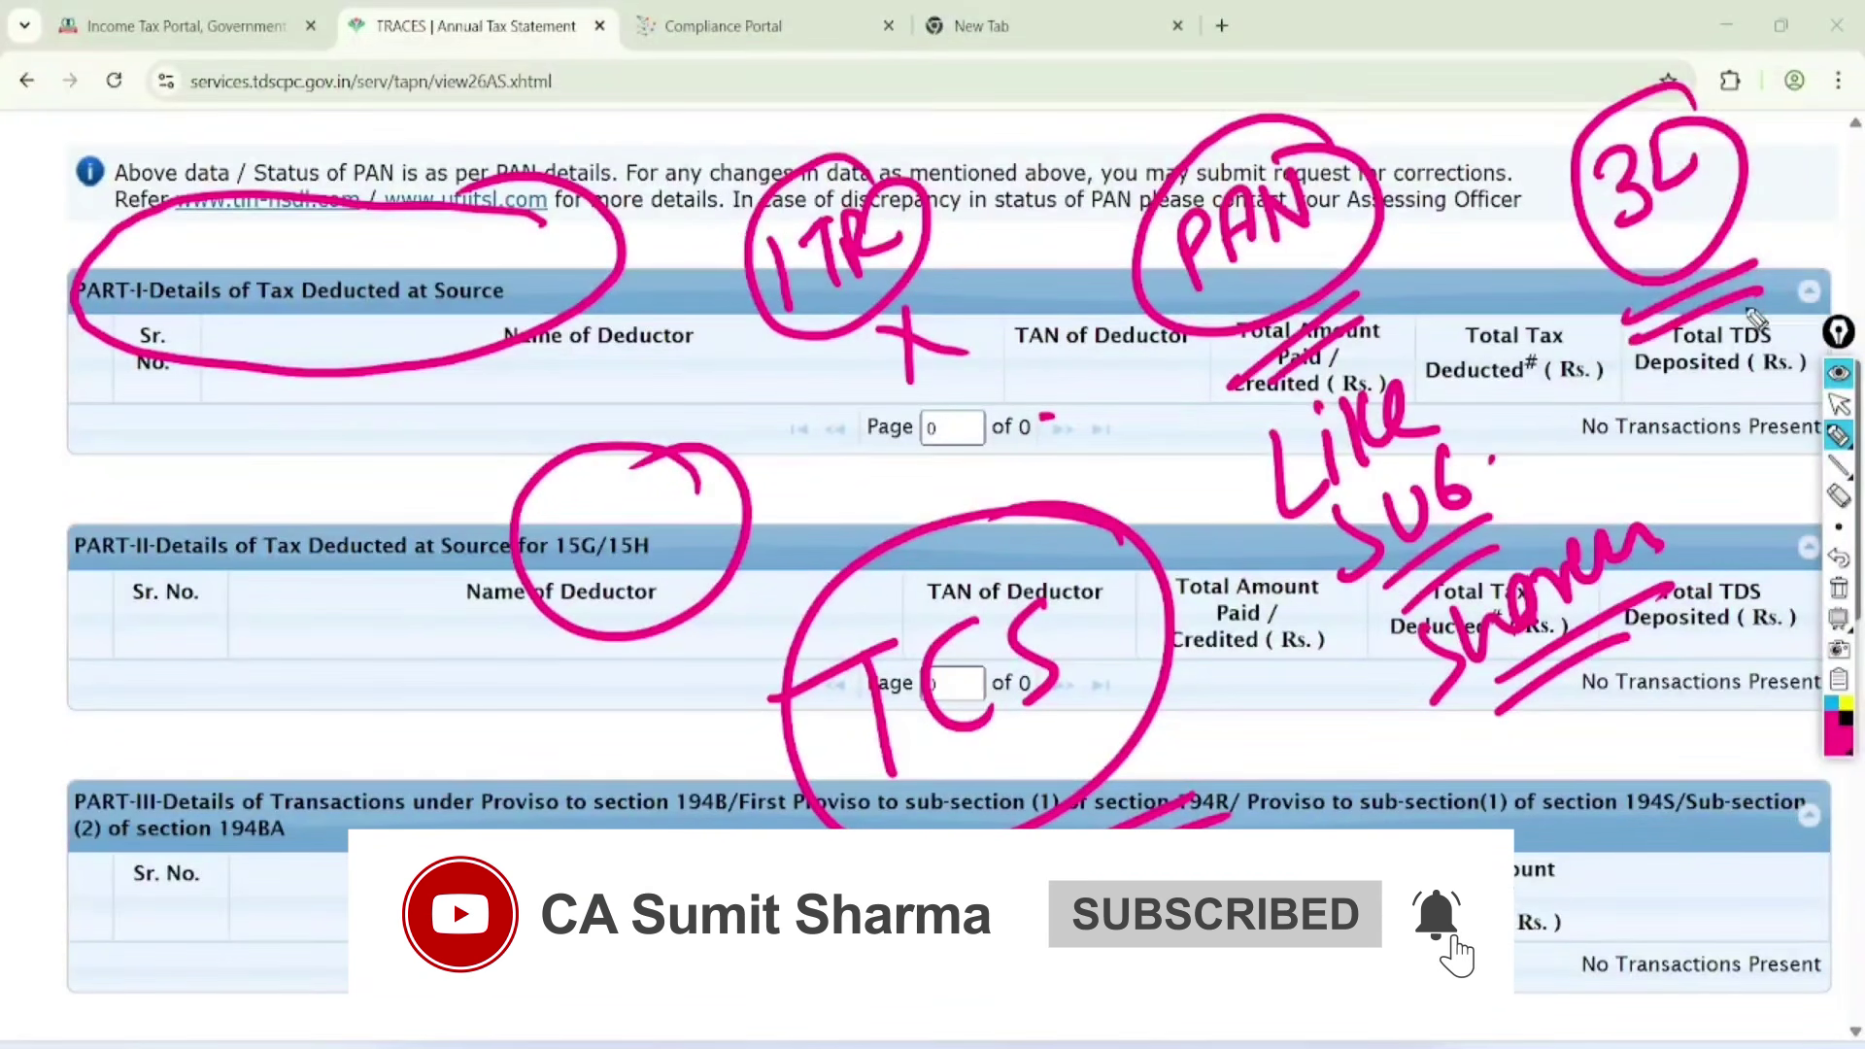